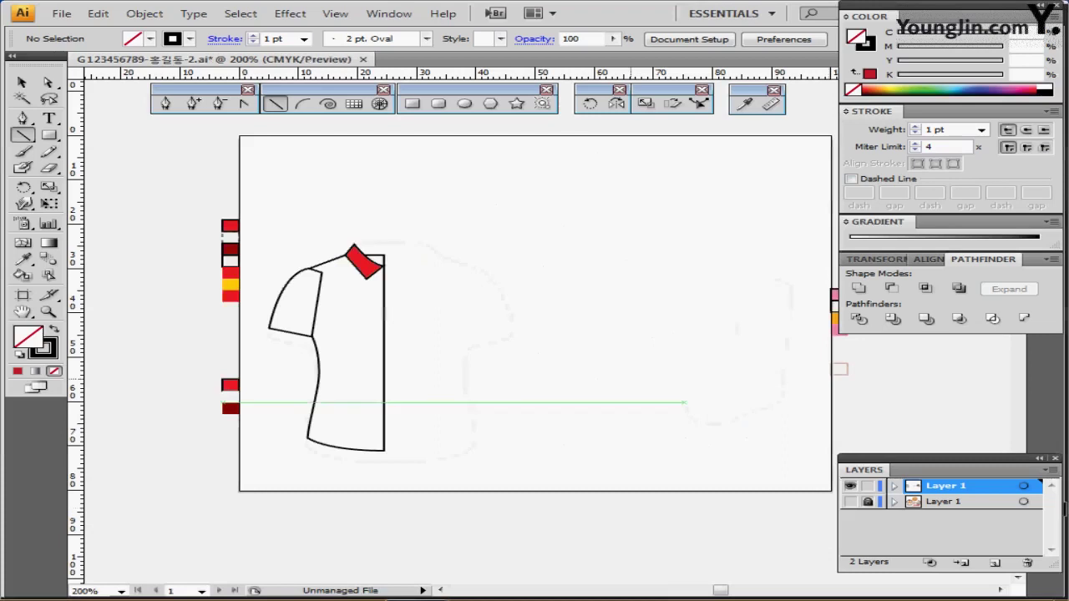
# Show the guides on the half-shirt drawing
pyautogui.hotkey('ctrl', '+')
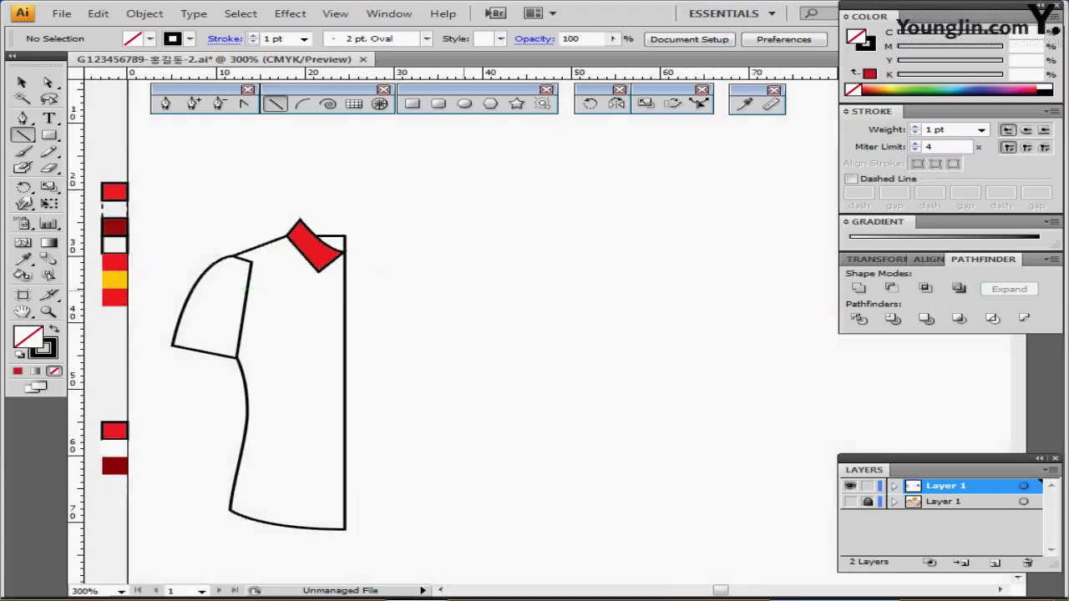
pyautogui.hotkey('ctrl', ';')
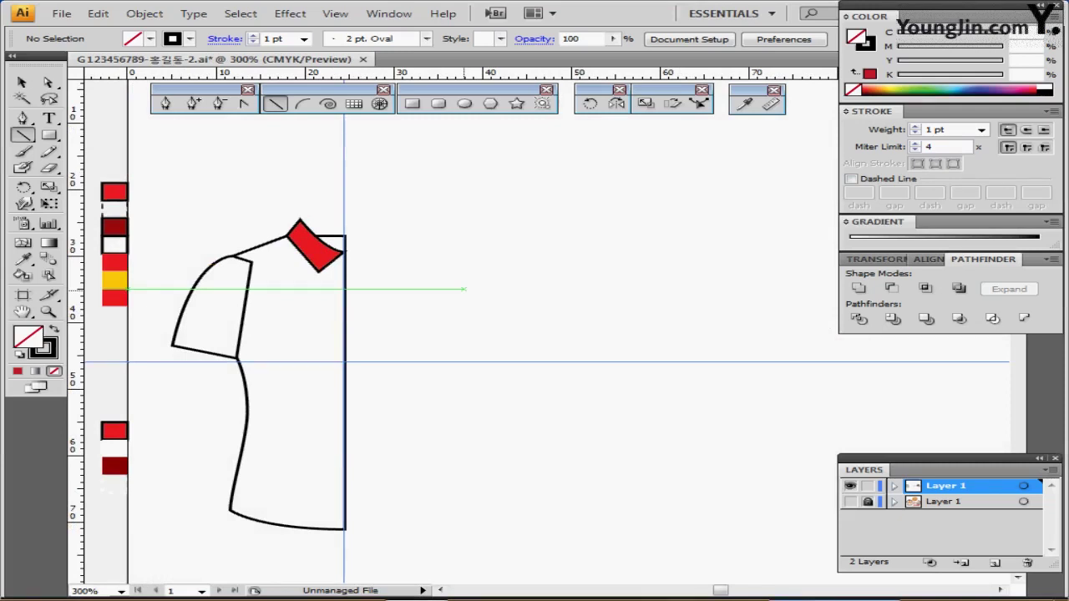
pyautogui.hotkey('ctrl', '=')
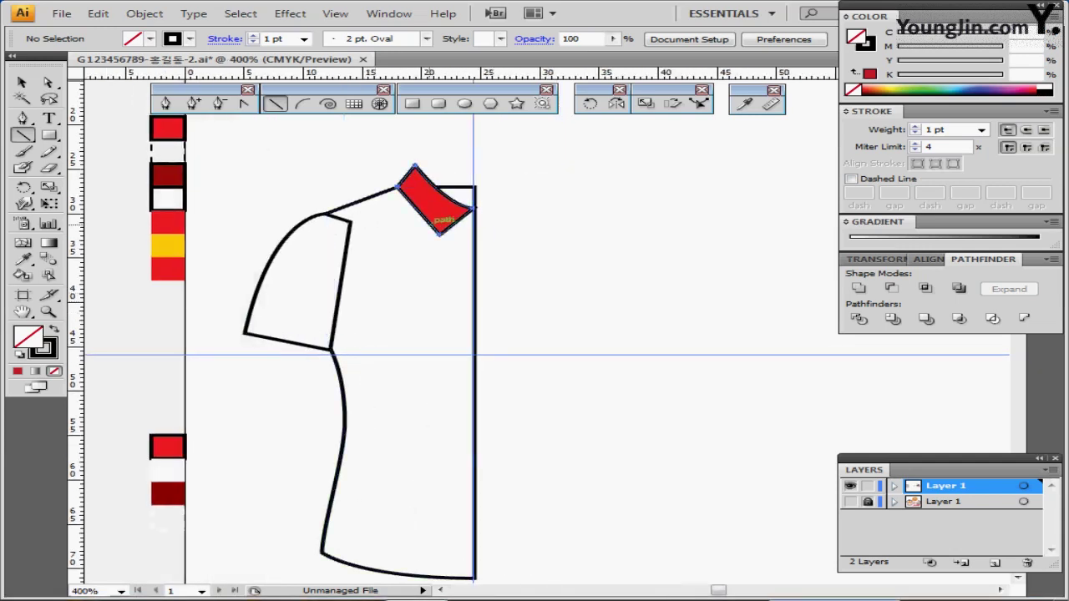
pyautogui.click(436, 206)
pyautogui.press('Delete')
pyautogui.click(287, 282)
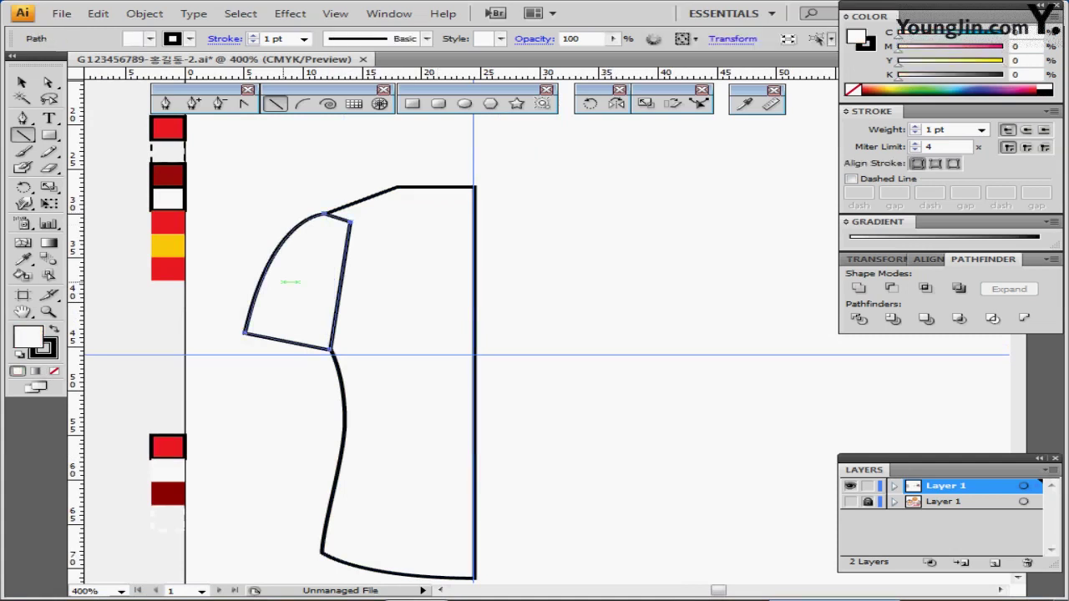
pyautogui.press('Delete')
pyautogui.keyDown('ctrl'); pyautogui.keyDown('alt'); pyautogui.click(456, 387); pyautogui.keyUp('alt'); pyautogui.keyUp('ctrl')
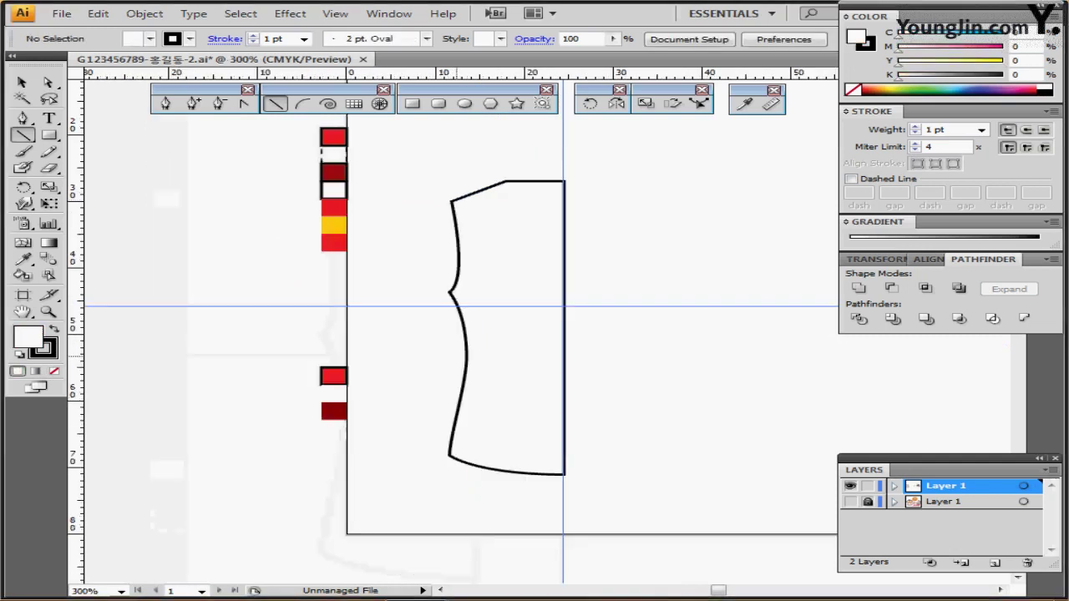
pyautogui.moveTo(458, 361); pyautogui.dragTo(358, 356)
pyautogui.hotkey('ctrl', 'z')
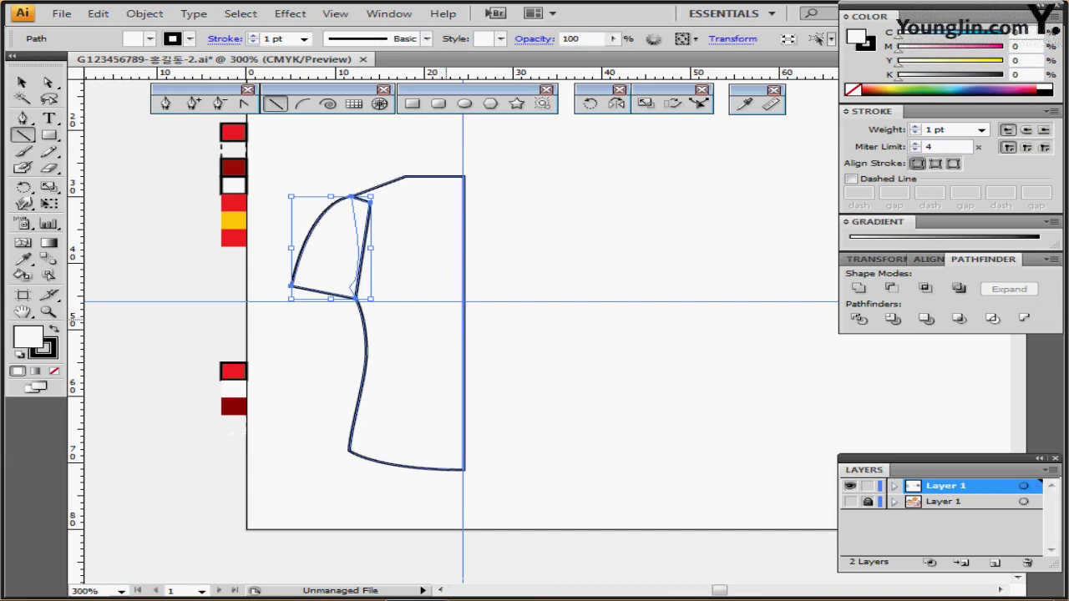
pyautogui.hotkey('ctrl', 'z')
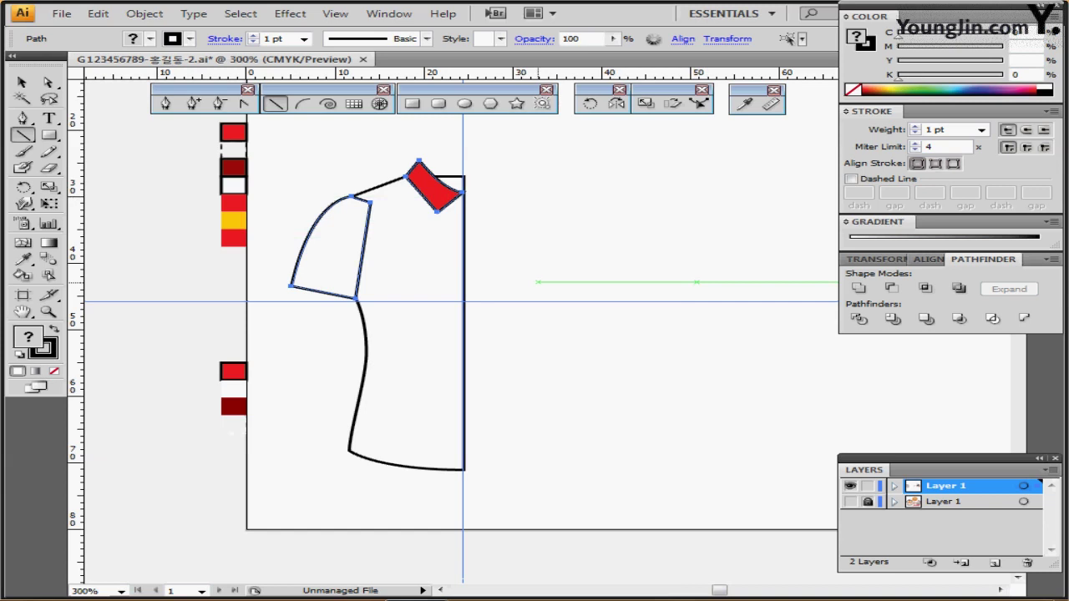
# Draw a straight stitch line across the sleeve just above its hem, using the dashed swatch's 0.5 pt stroke with 2 pt dashes
pyautogui.hotkey('ctrl', '+')
pyautogui.moveTo(401, 292); pyautogui.dragTo(499, 388)
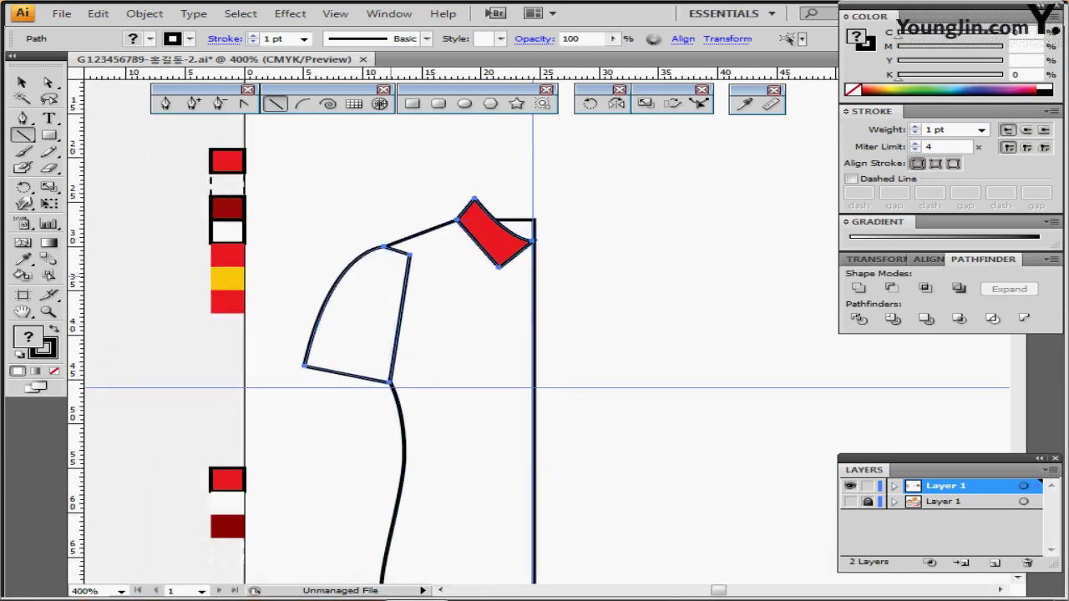
pyautogui.keyDown('ctrl'); pyautogui.click(387, 192); pyautogui.keyUp('ctrl')
pyautogui.moveTo(334, 268); pyautogui.dragTo(341, 253)
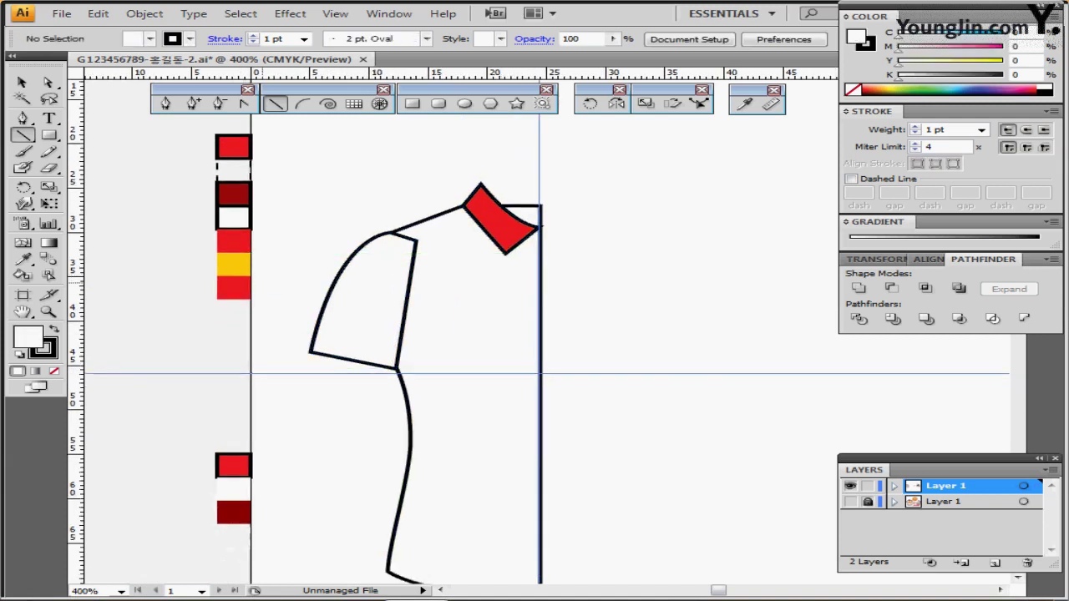
pyautogui.keyDown('ctrl'); pyautogui.click(233, 170); pyautogui.keyUp('ctrl')
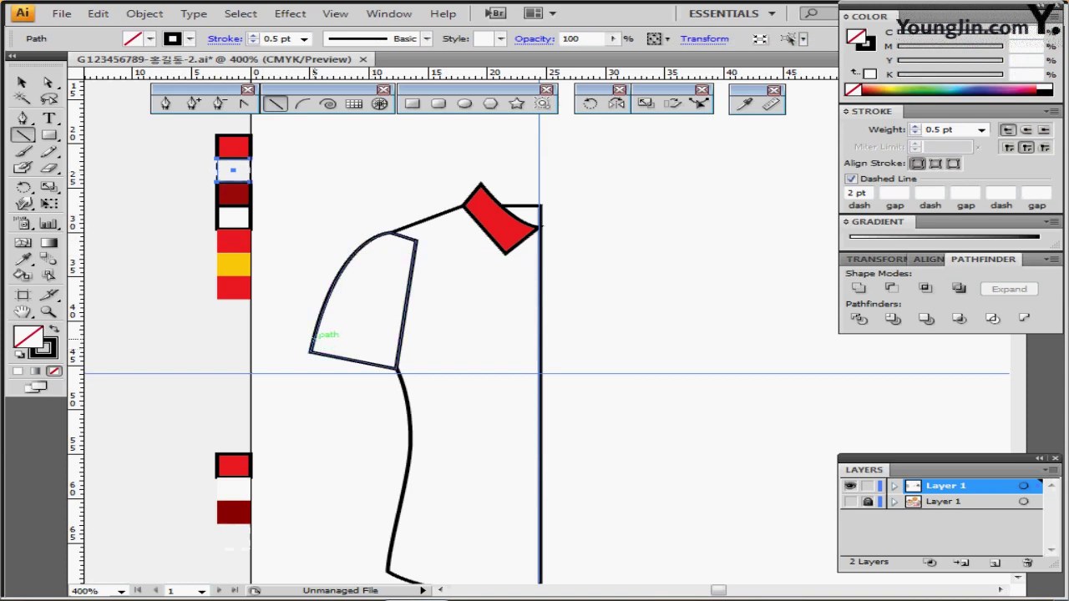
pyautogui.moveTo(312, 339); pyautogui.dragTo(399, 354)
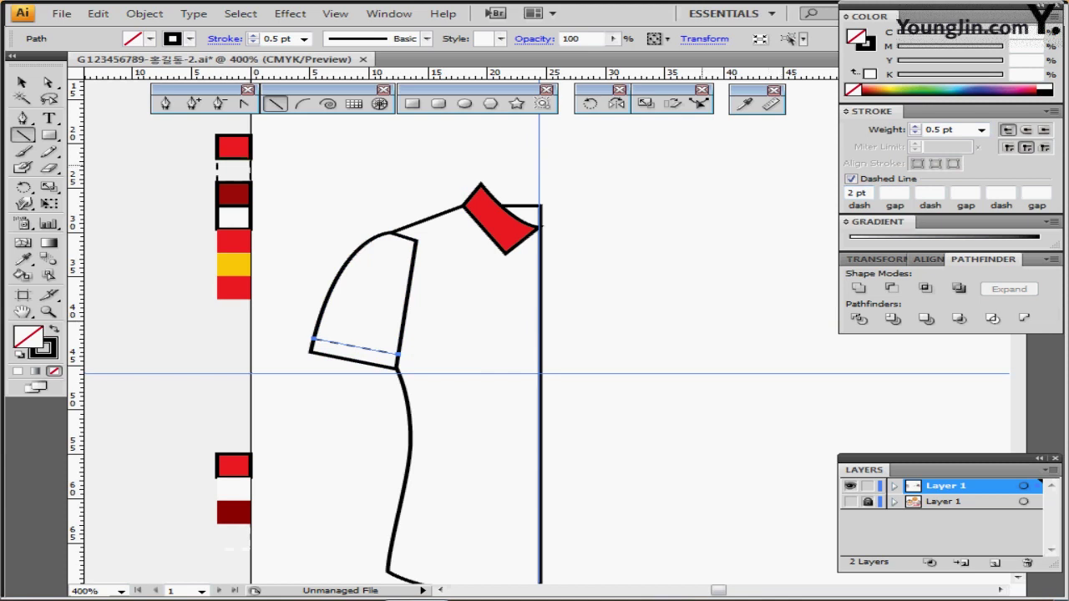
# Send the sleeve and its dashed stitch line behind the shirt body and deselect them
pyautogui.moveTo(772, 181); pyautogui.dragTo(693, 152)
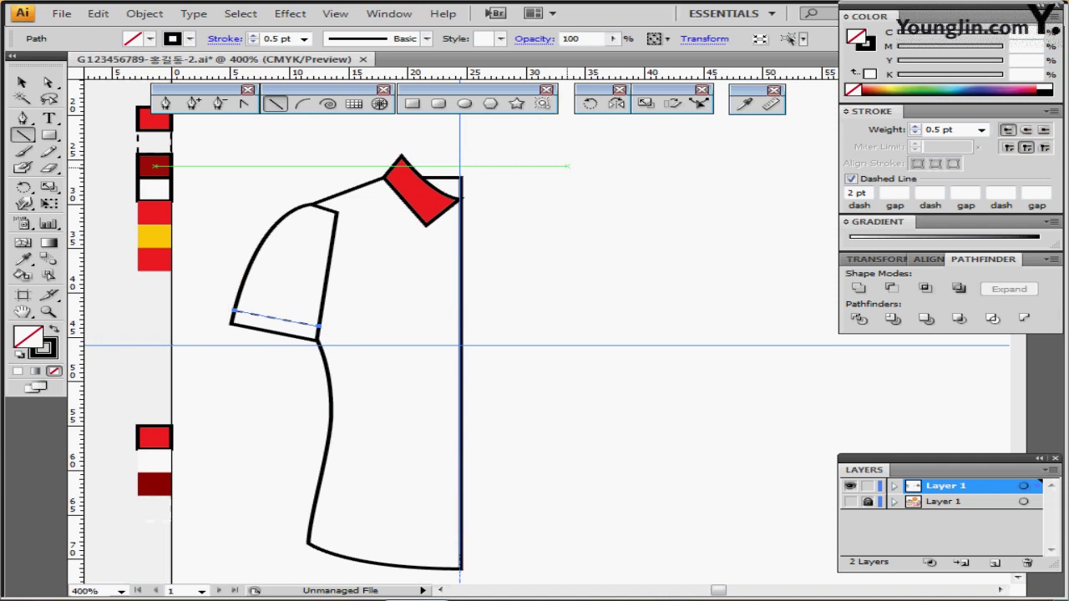
pyautogui.press('ctrl')
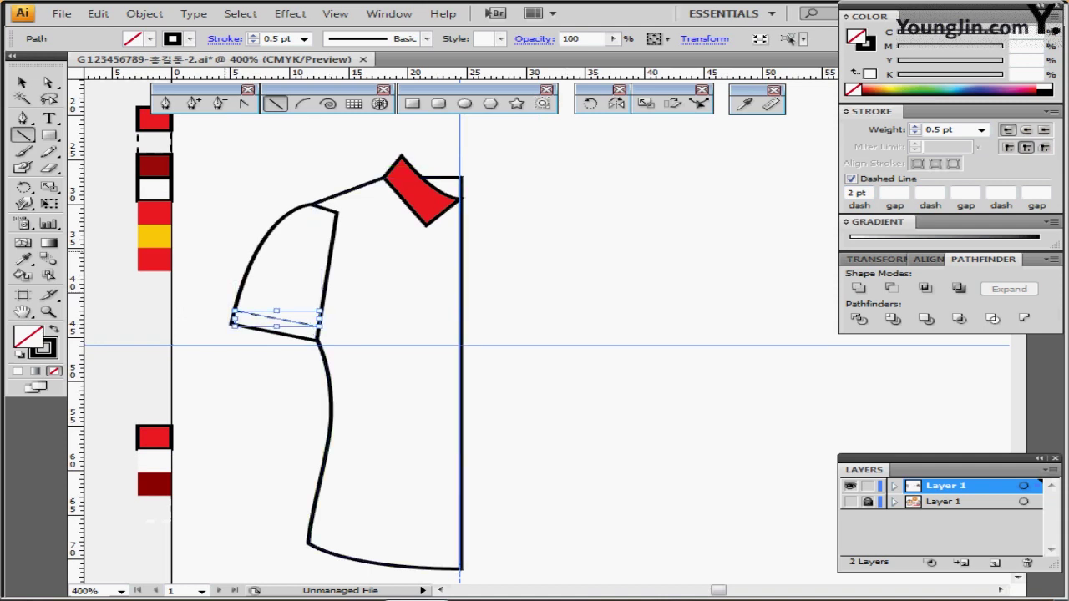
pyautogui.moveTo(261, 251); pyautogui.dragTo(224, 331)
pyautogui.hotkey('ctrl', 'shift', '[')
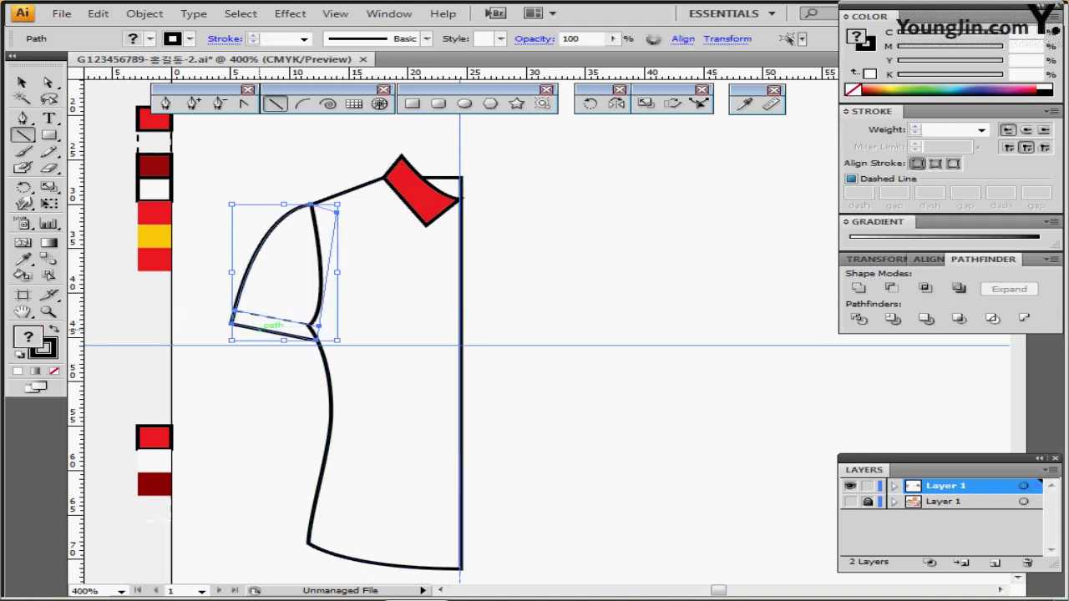
pyautogui.hotkey('ctrl', '-')
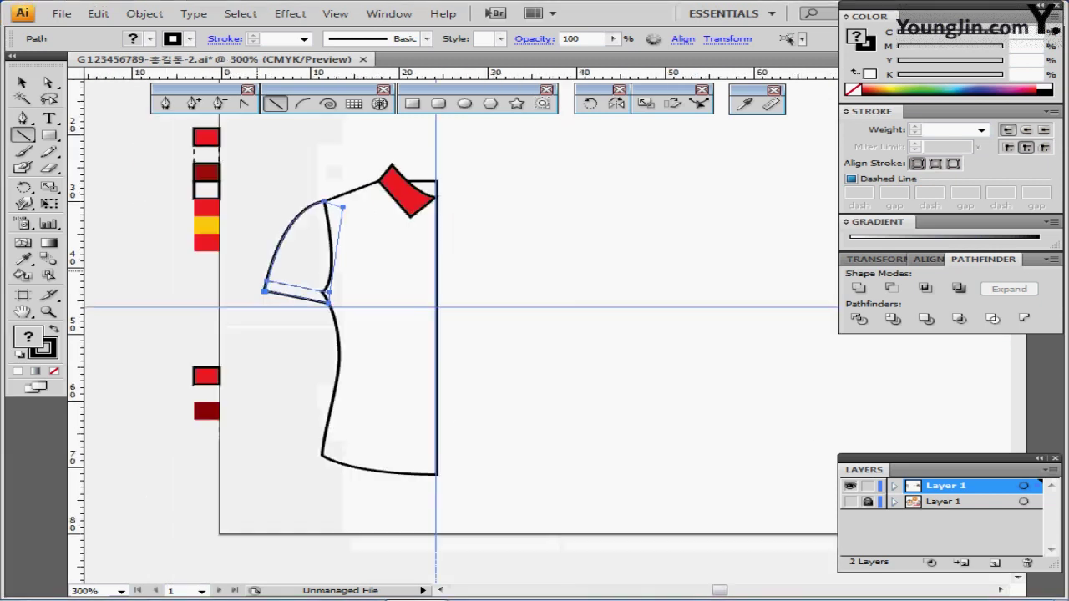
pyautogui.hotkey('ctrl', 'shift', 'a')
# Reflect a copy of the whole half shirt across the vertical axis at the centre guide
pyautogui.moveTo(267, 148); pyautogui.dragTo(415, 339)
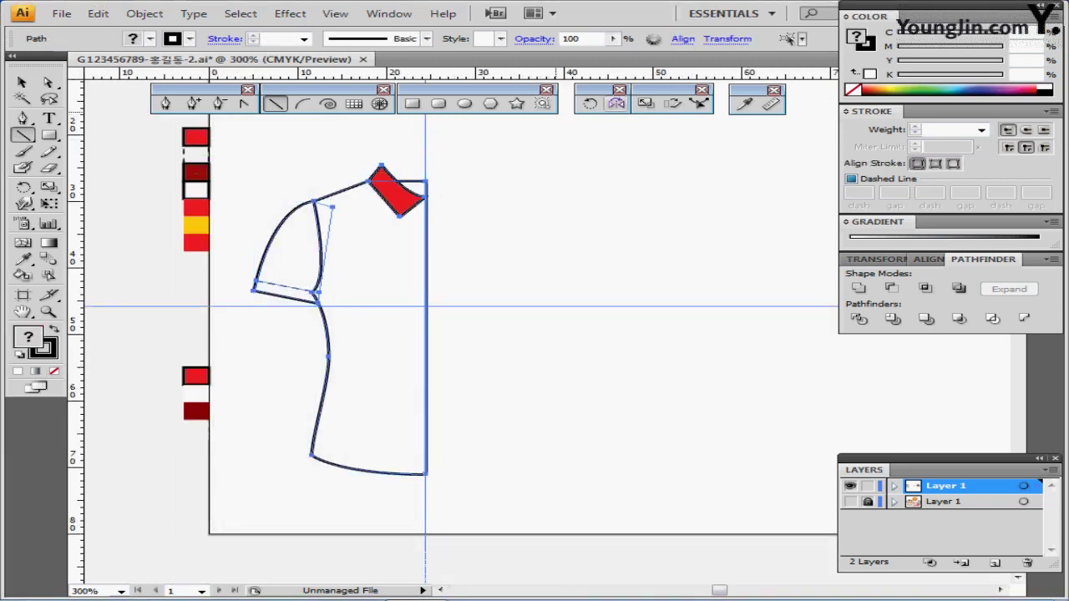
pyautogui.click(616, 103)
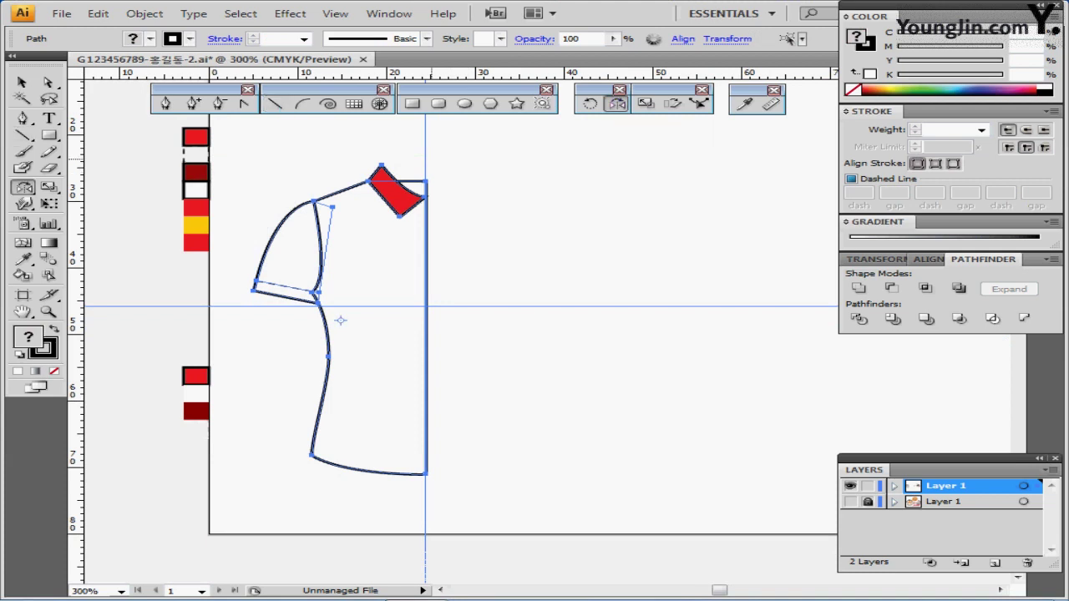
pyautogui.keyDown('alt'); pyautogui.click(426, 155); pyautogui.keyUp('alt')
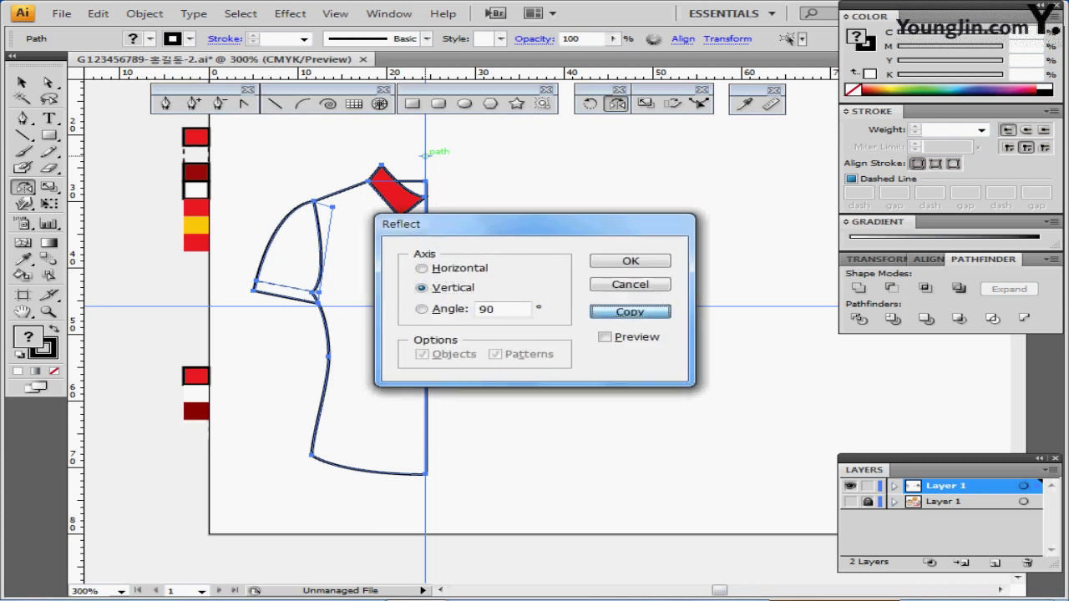
pyautogui.click(630, 311)
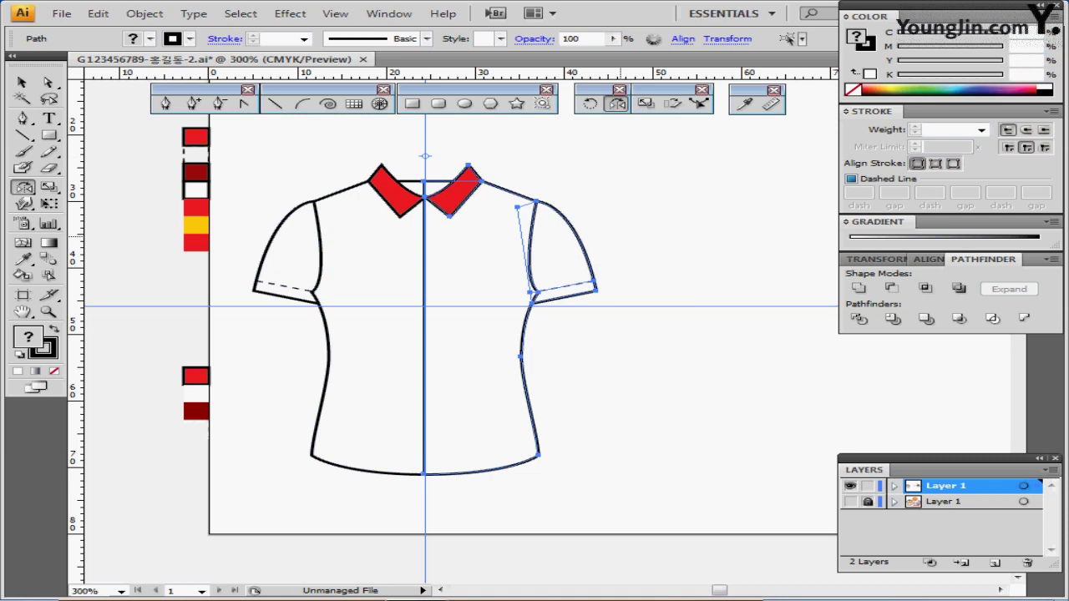
# Unite the left and right shirt body halves into one shape
pyautogui.press('v')
pyautogui.moveTo(381, 497); pyautogui.dragTo(470, 315)
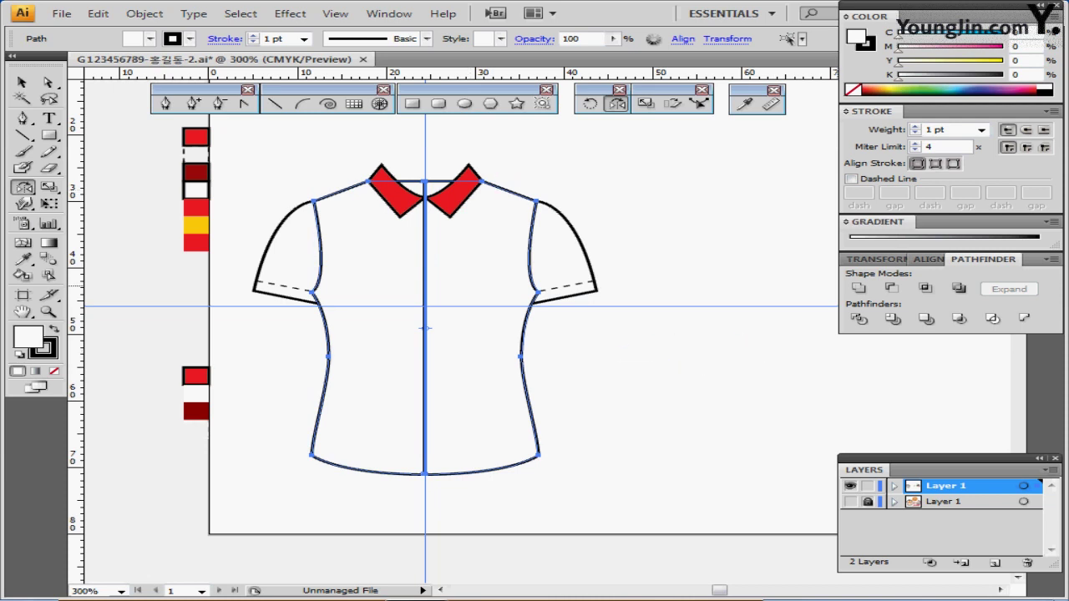
pyautogui.click(859, 289)
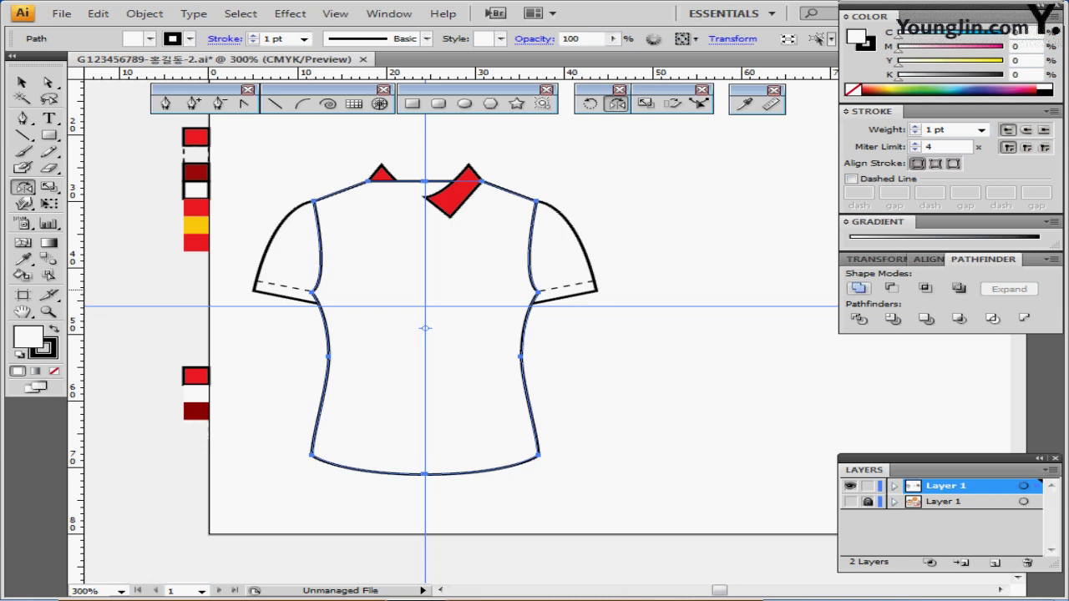
# Bring the left red collar piece in front of the united shirt body and deselect it
pyautogui.click(382, 172)
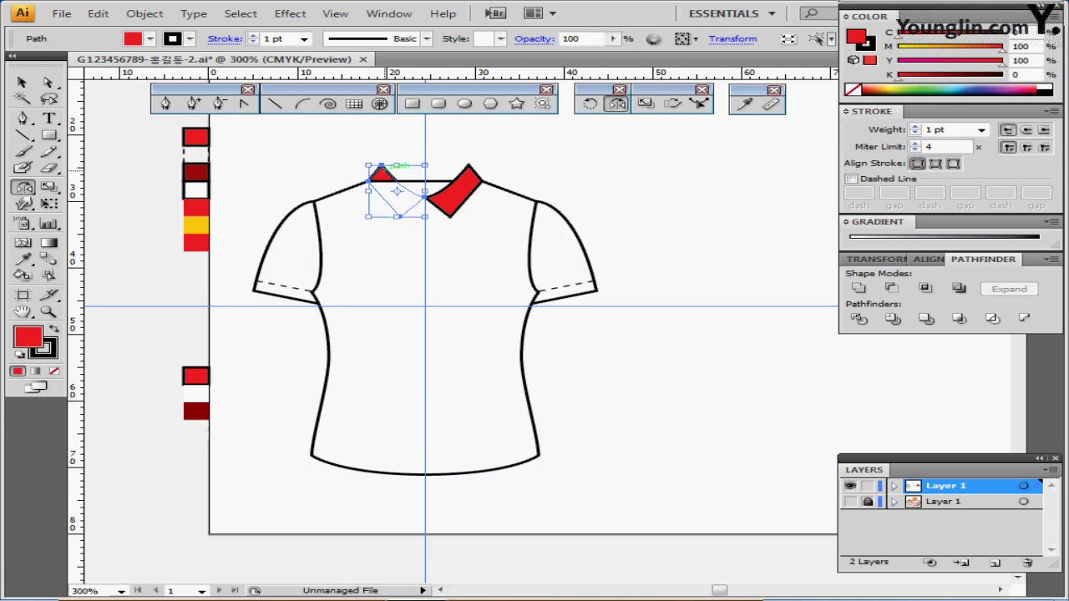
pyautogui.click(397, 191)
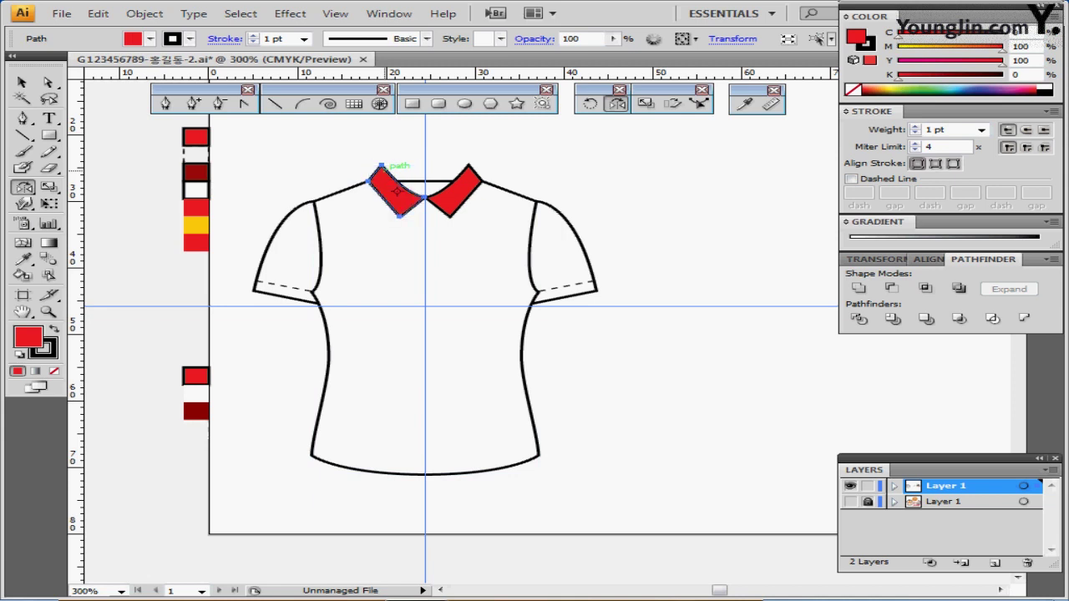
pyautogui.hotkey('ctrl', '=')
pyautogui.hotkey('ctrl', '=')
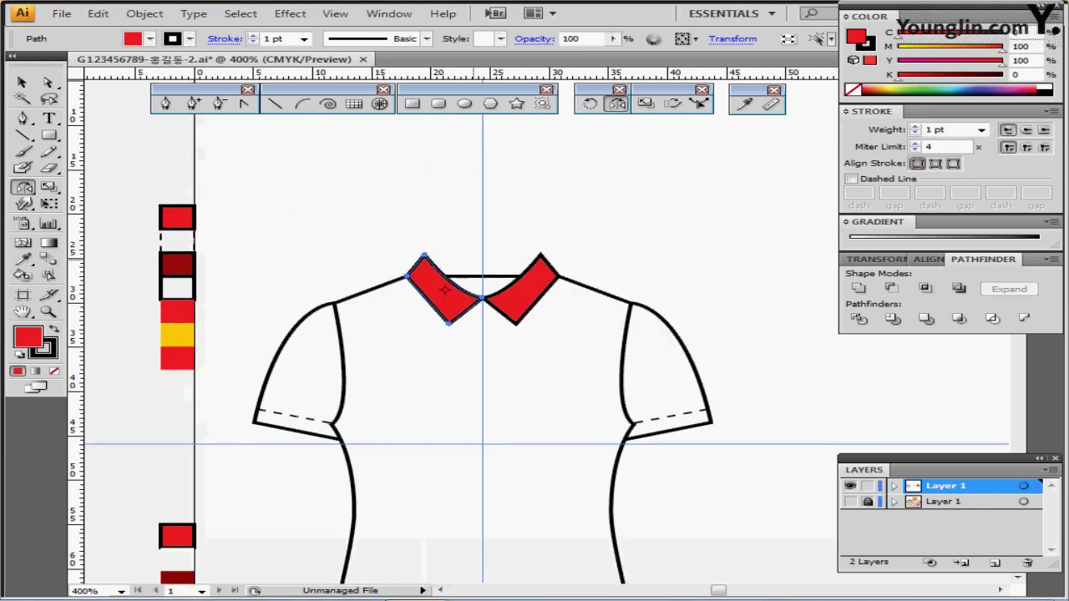
pyautogui.moveTo(533, 309); pyautogui.dragTo(407, 171)
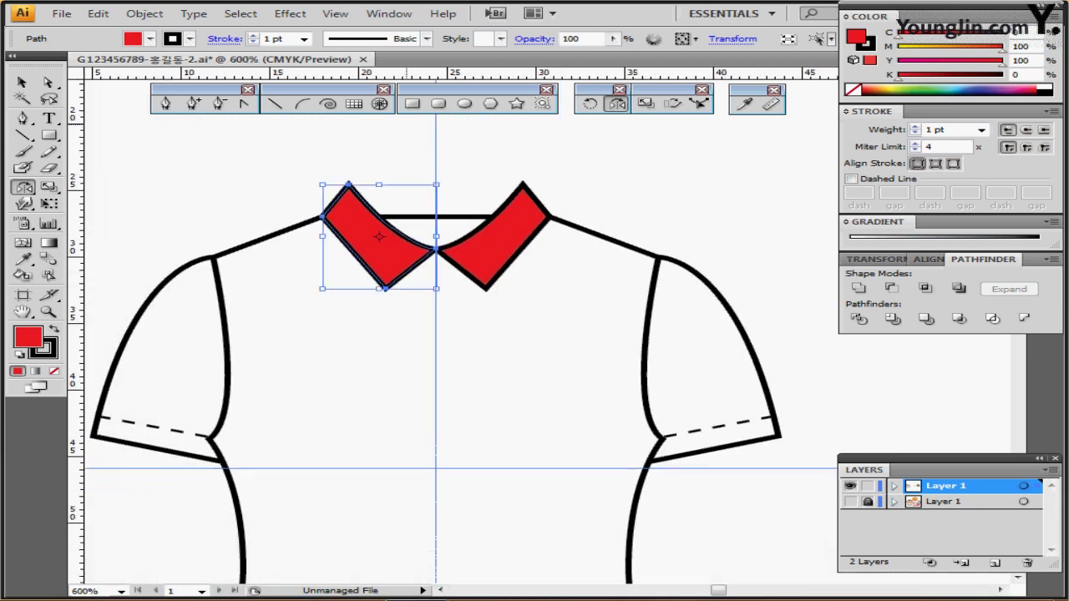
pyautogui.keyDown('ctrl'); pyautogui.click(393, 124); pyautogui.keyUp('ctrl')
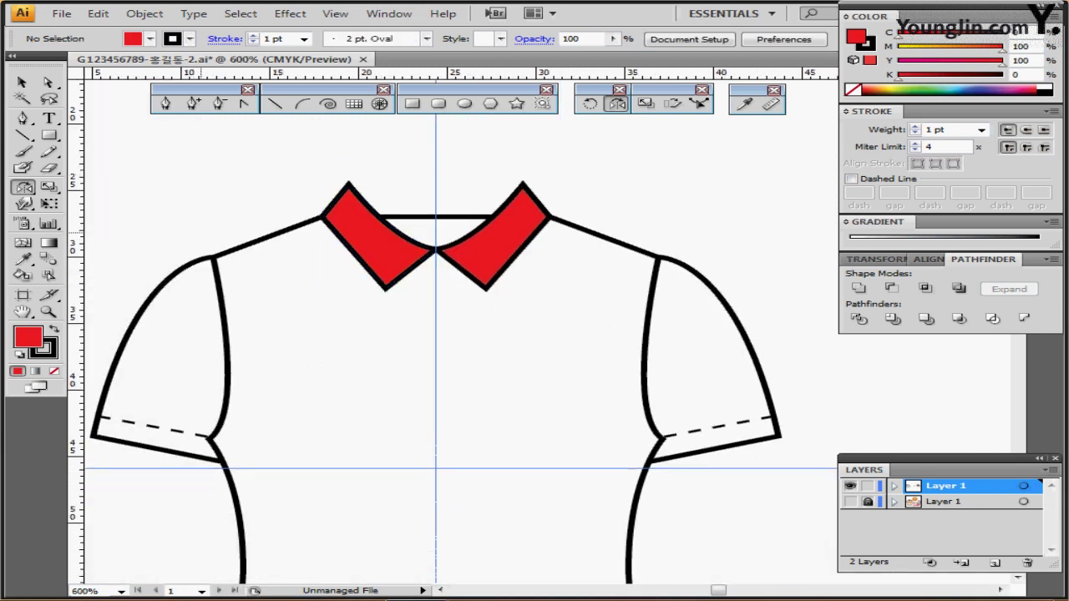
# With a dark red fill (M 100, Y 100, K 40), draw a slightly sagging Pen curve from the left collar tip to the right tip
pyautogui.moveTo(211, 241); pyautogui.dragTo(291, 231)
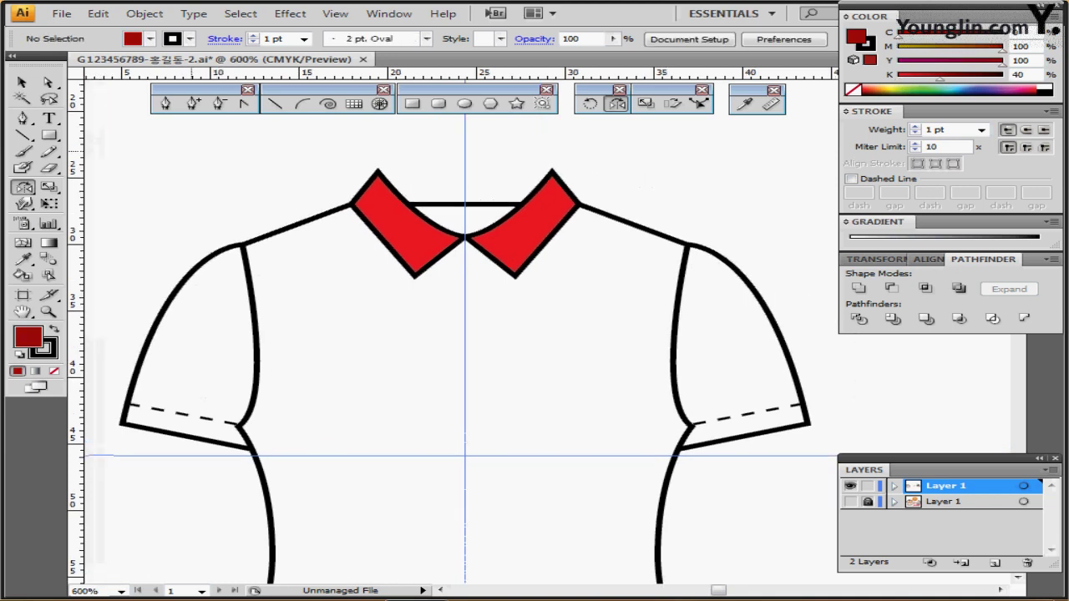
pyautogui.press('p')
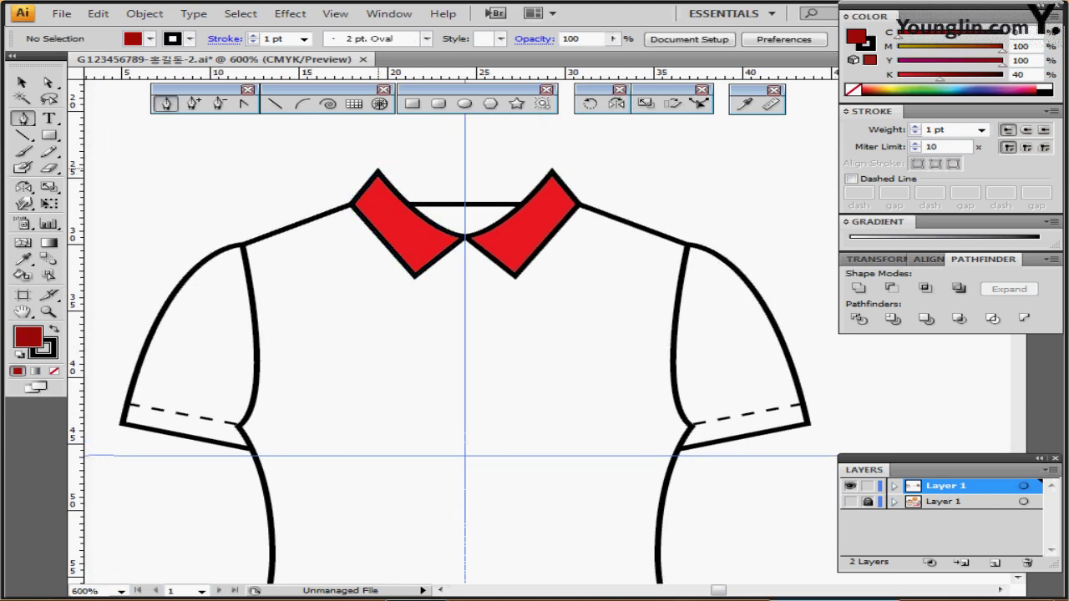
pyautogui.click(378, 169)
pyautogui.moveTo(552, 169); pyautogui.dragTo(646, 159)
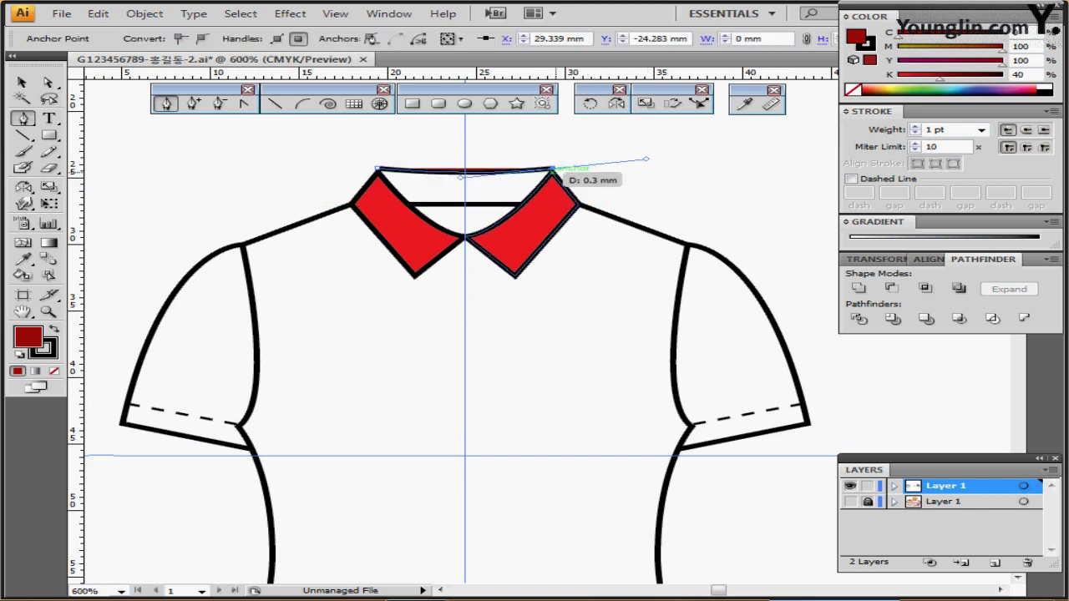
pyautogui.moveTo(552, 170); pyautogui.dragTo(416, 274)
pyautogui.hotkey('ctrl', 'z')
pyautogui.hotkey('ctrl', 'z')
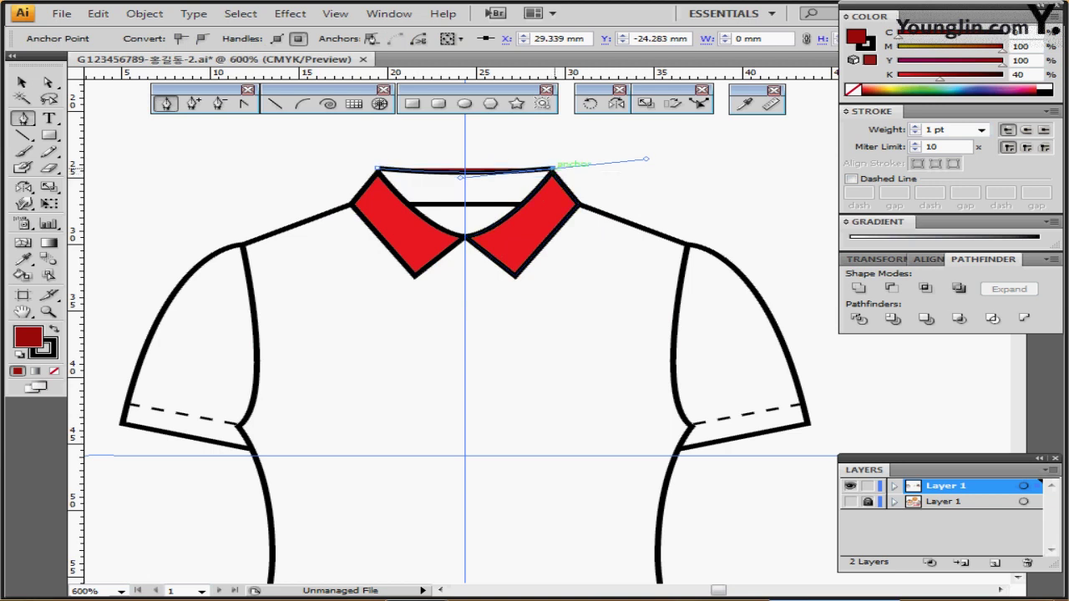
# Close the inner collar with a curve through the centre guide below the neckline to the left tip, and send it to the back
pyautogui.click(553, 169)
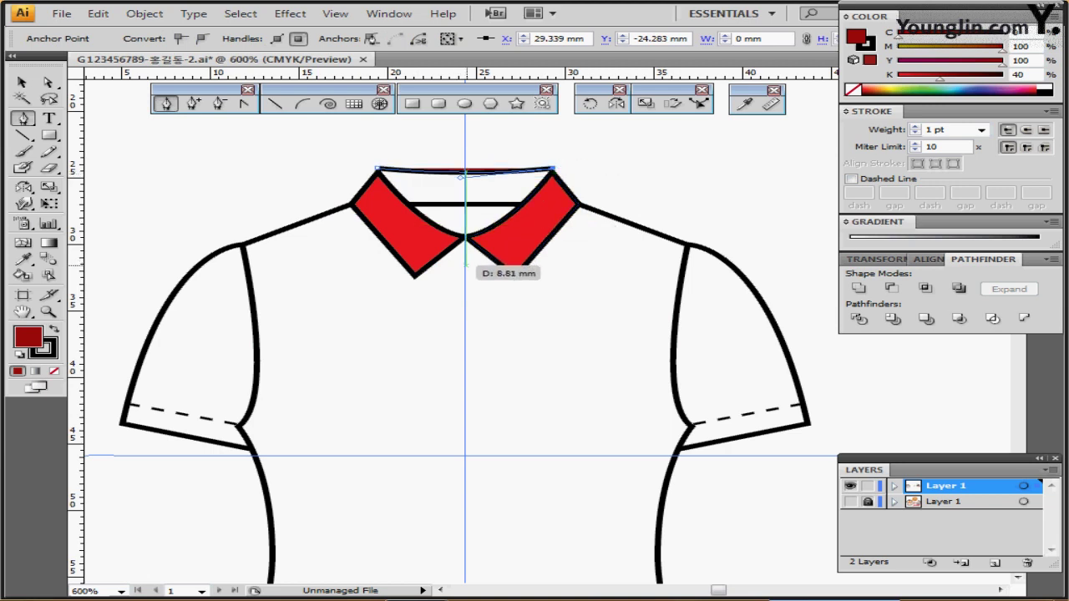
pyautogui.moveTo(465, 265); pyautogui.dragTo(394, 266)
pyautogui.moveTo(379, 168); pyautogui.dragTo(376, 155)
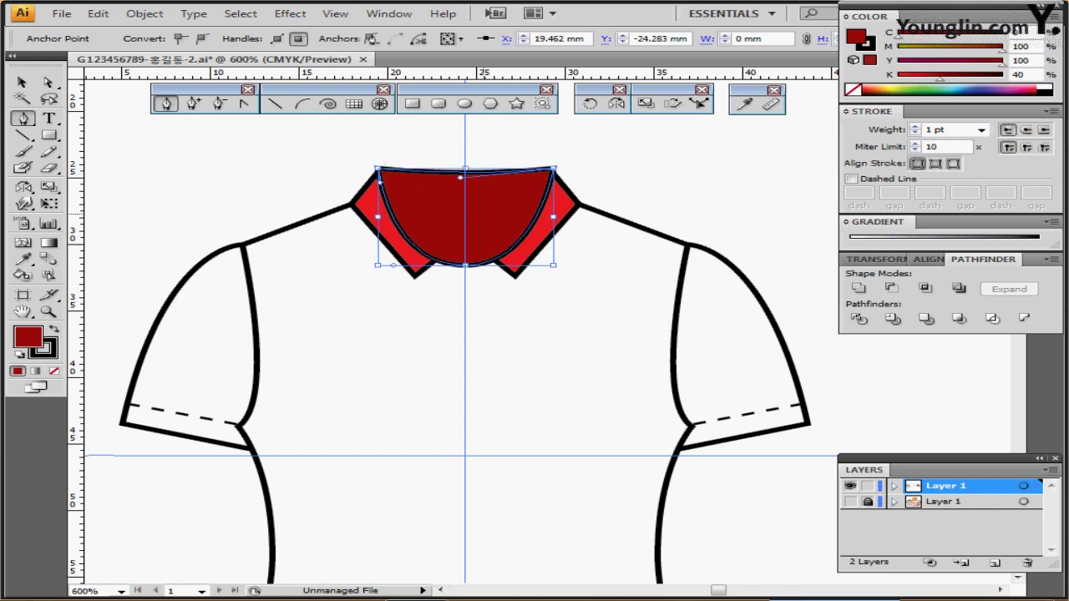
pyautogui.hotkey('ctrl', 'shift', '[')
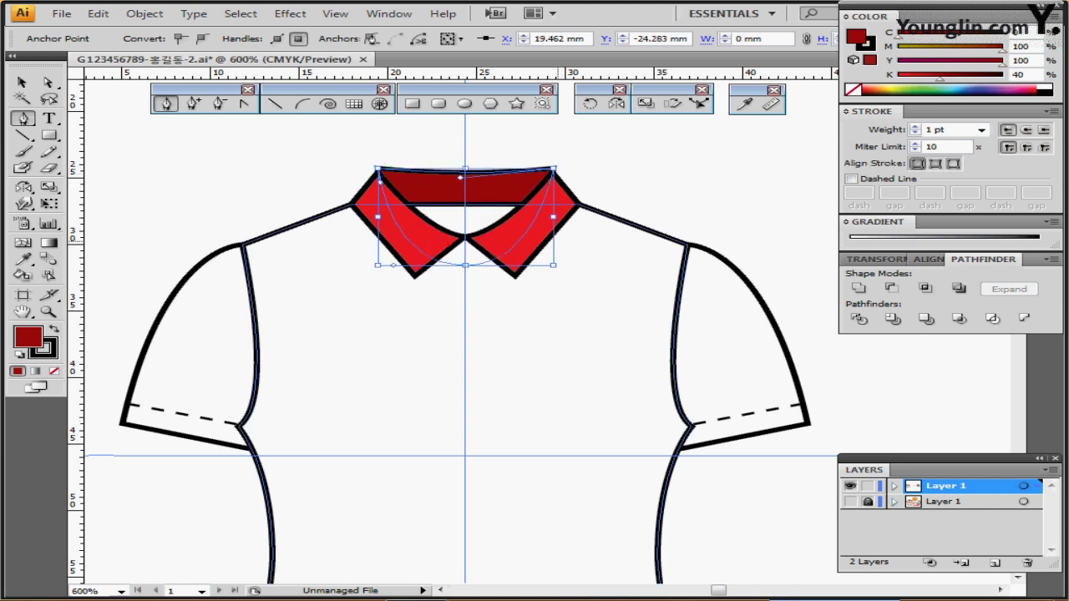
pyautogui.hotkey('ctrl', 'shift', 'a')
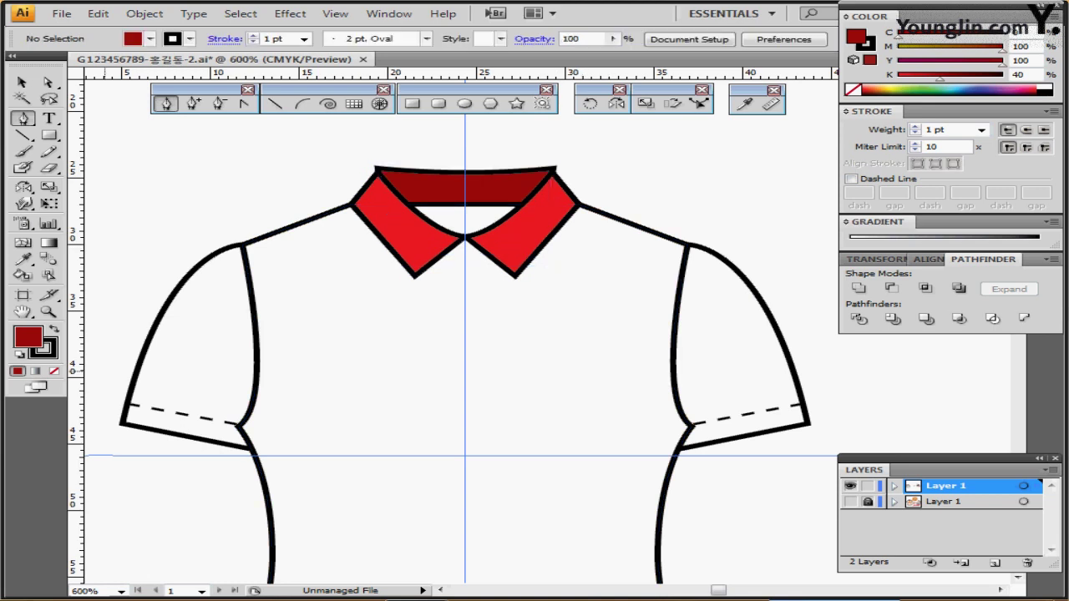
# Lower the two top corner anchors of the dark red inner collar slightly so they sit on the collar tips, and deselect
pyautogui.click(47, 82)
pyautogui.moveTo(356, 150); pyautogui.dragTo(389, 163)
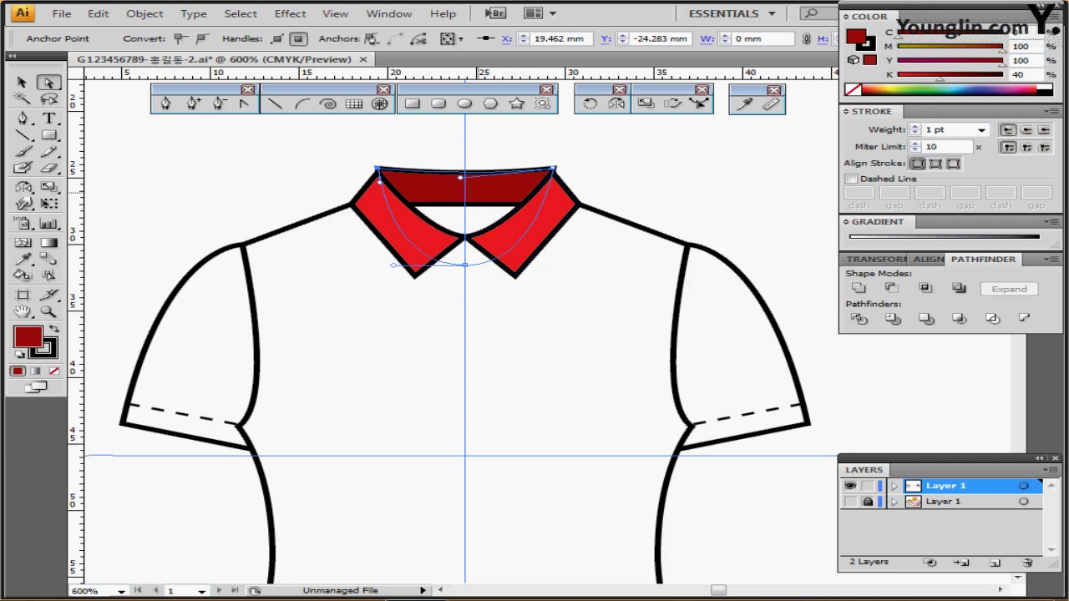
pyautogui.press('Down')
pyautogui.press('Down')
pyautogui.press('Down')
pyautogui.press('Down')
pyautogui.hotkey('ctrl', 'shift', 'a')
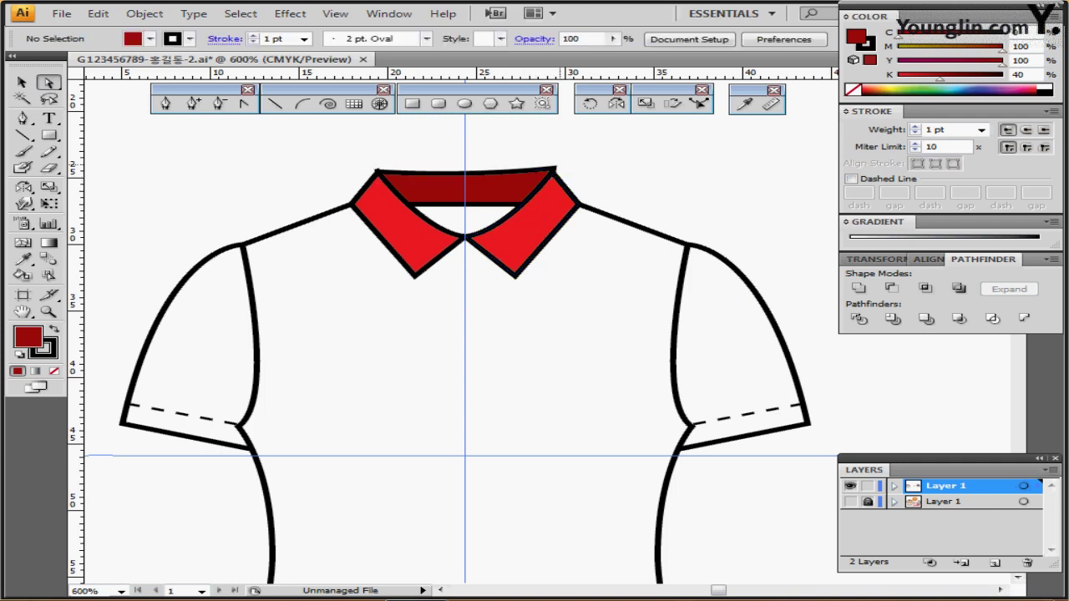
pyautogui.moveTo(554, 168); pyautogui.dragTo(553, 173)
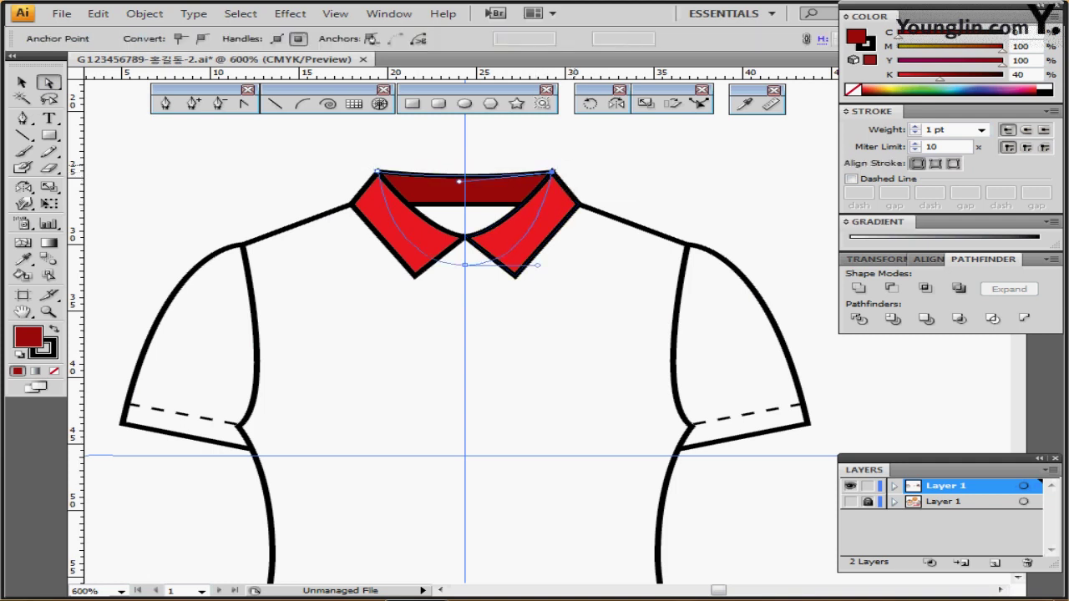
pyautogui.hotkey('ctrl', 'shift', 'a')
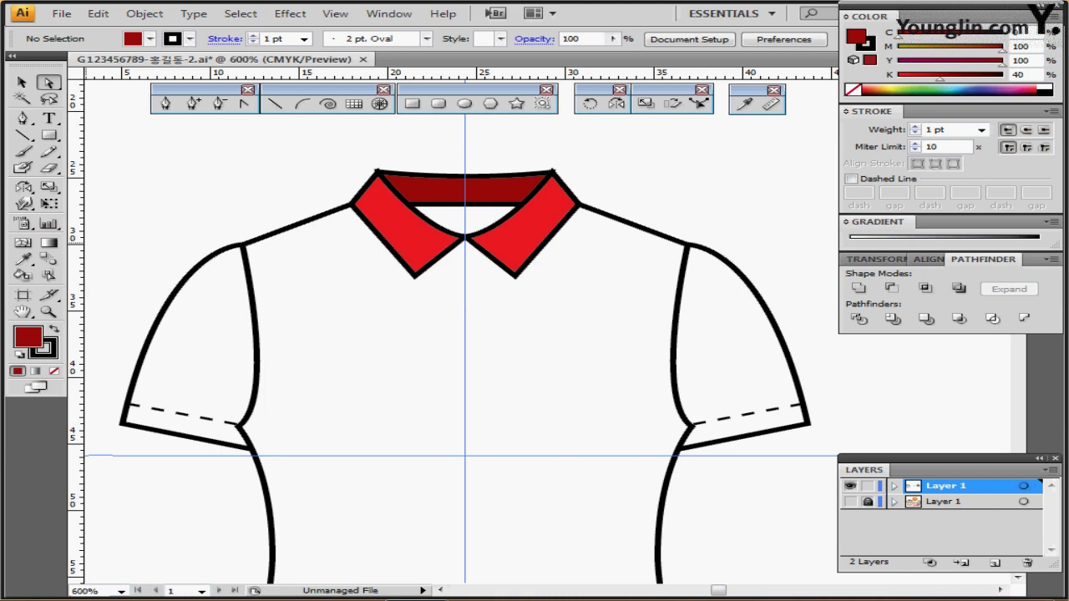
# With the default white fill and black stroke, draw a closed Pen shape across the neck opening, curving through the centre guide below the neckline
pyautogui.press('d')
pyautogui.click(166, 103)
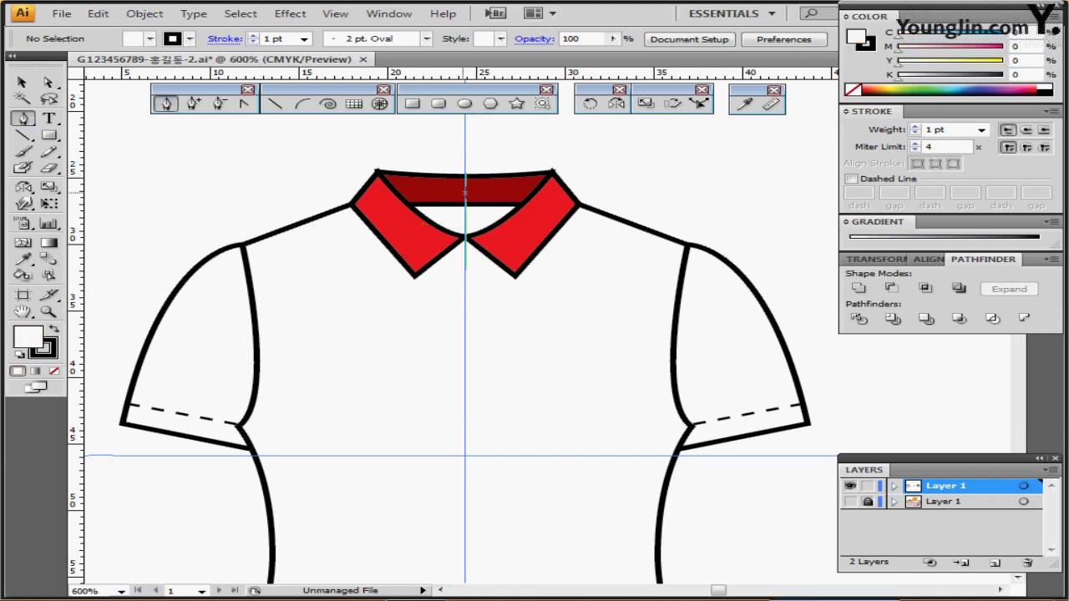
pyautogui.click(386, 201)
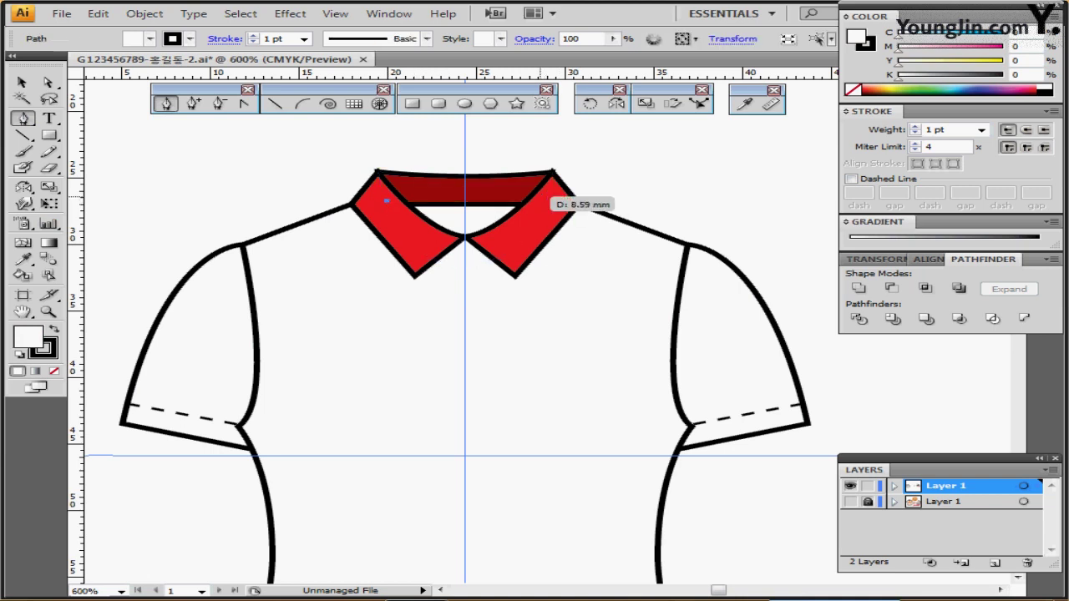
pyautogui.click(543, 201)
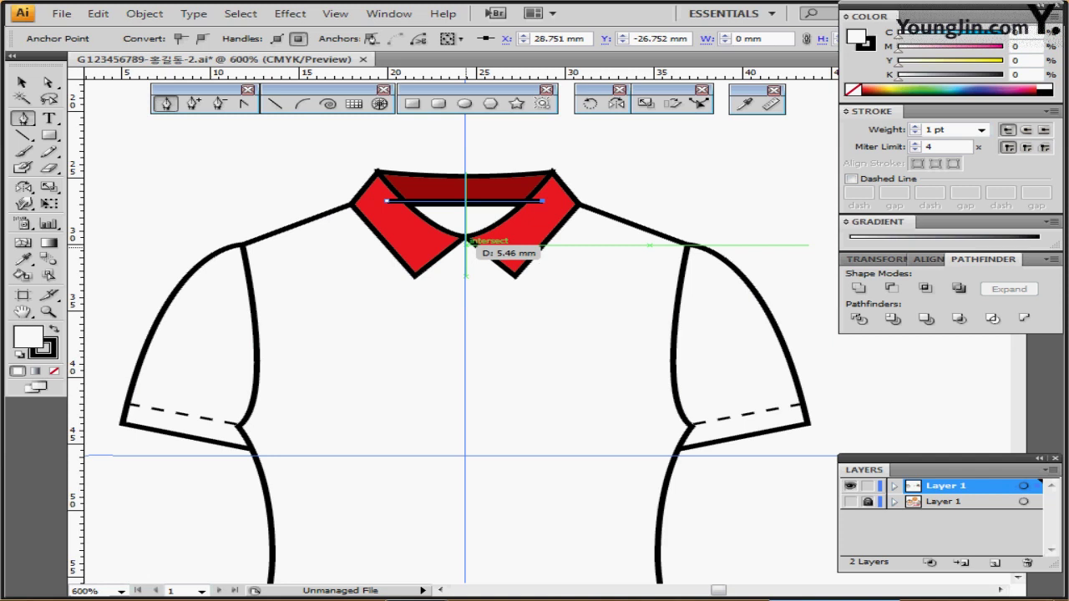
pyautogui.moveTo(465, 241); pyautogui.dragTo(419, 244)
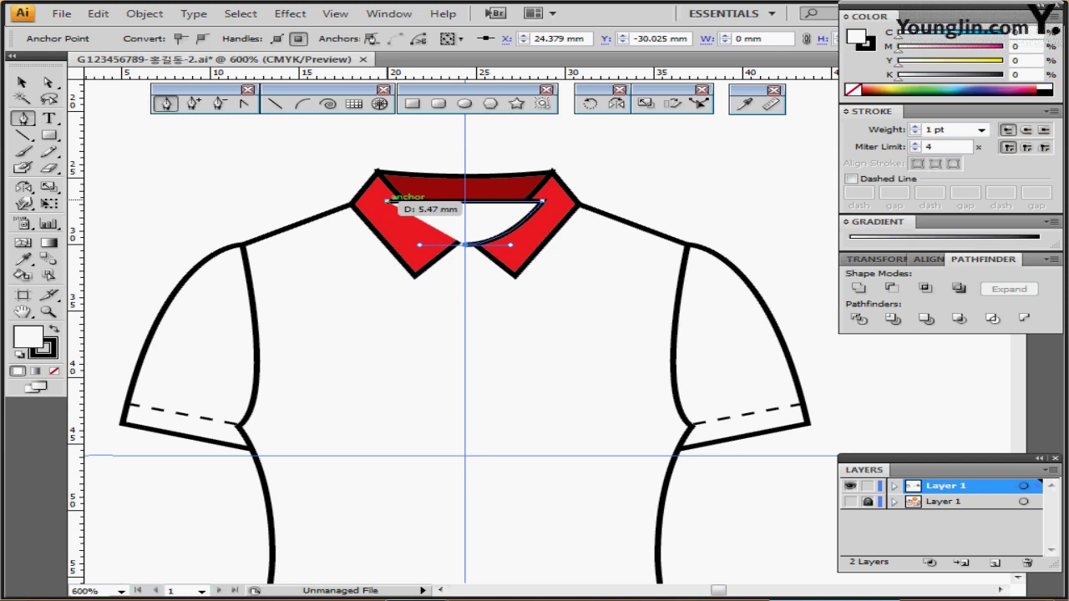
pyautogui.moveTo(387, 201); pyautogui.dragTo(394, 210)
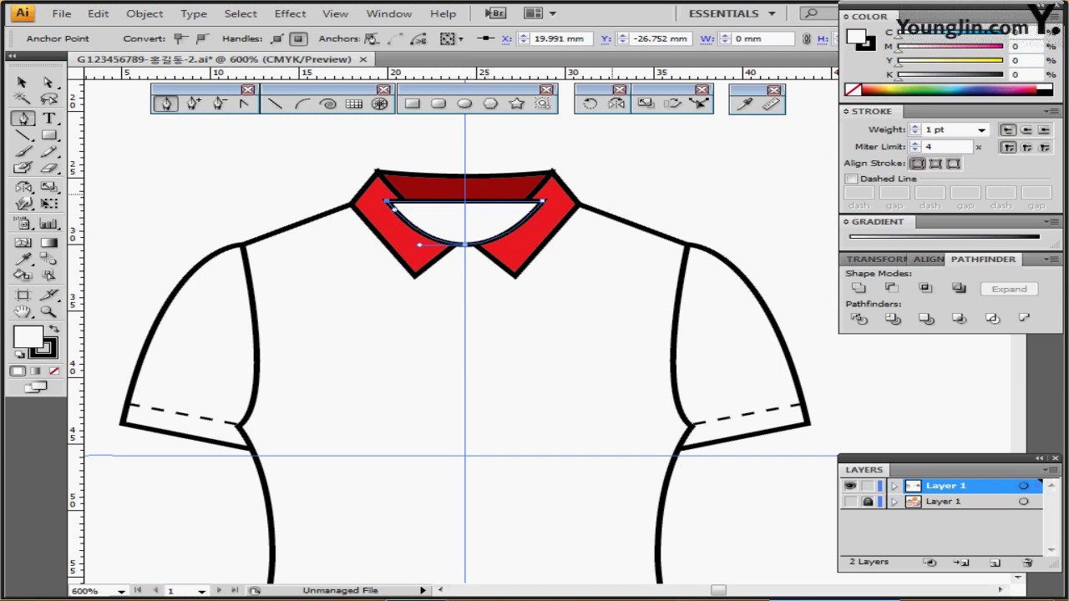
pyautogui.keyDown('ctrl'); pyautogui.click(623, 188); pyautogui.keyUp('ctrl')
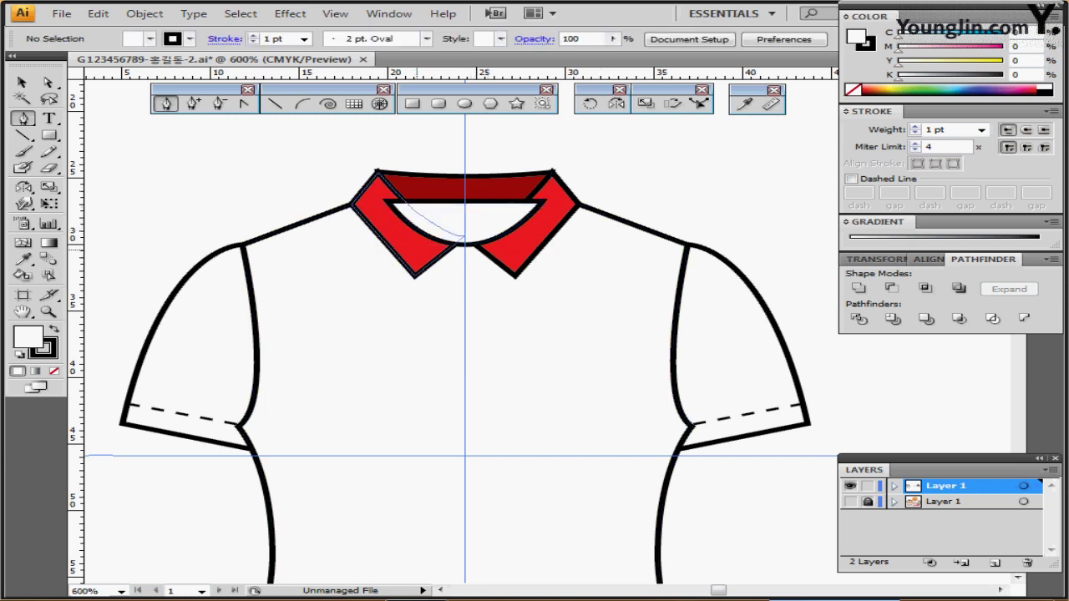
# Bring both red collar pieces to the front and raise the white neck shape's bottom anchor to where the collar pieces meet
pyautogui.keyDown('ctrl'); pyautogui.click(465, 238); pyautogui.keyUp('ctrl')
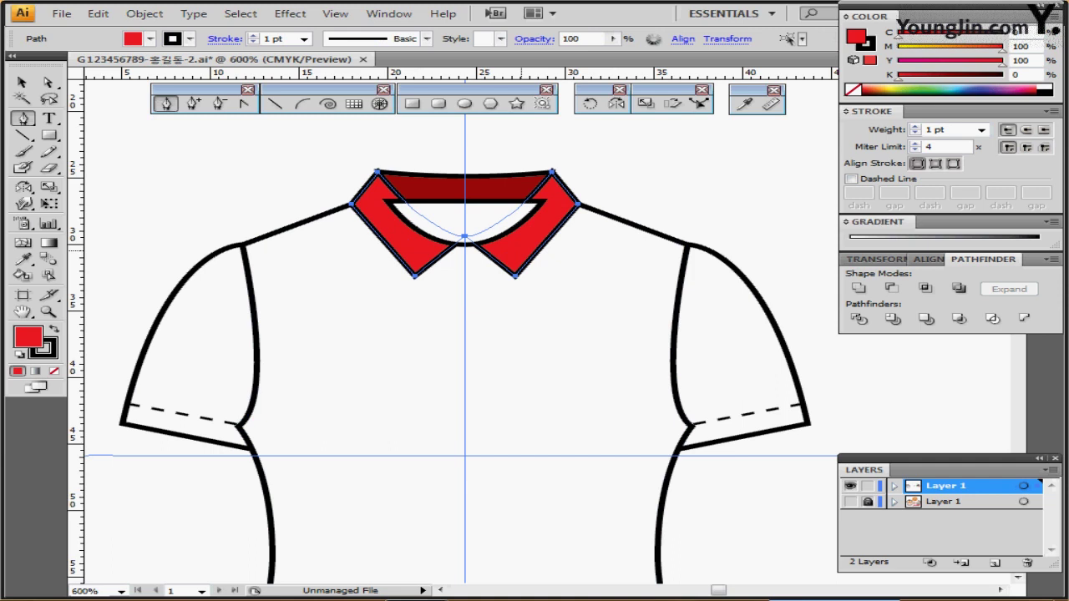
pyautogui.hotkey('ctrl', 'shift', ']')
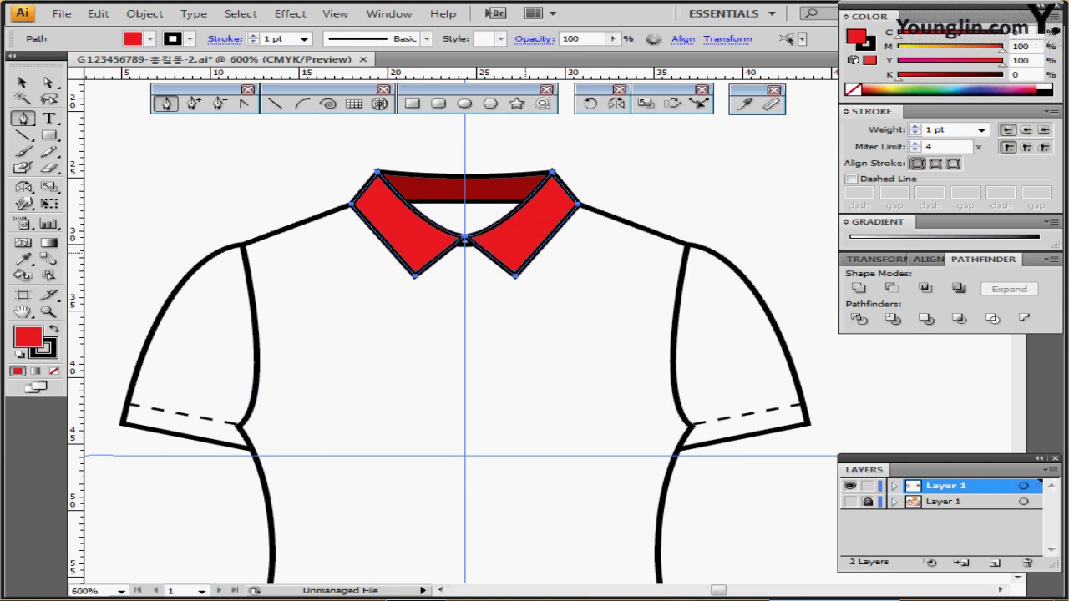
pyautogui.keyDown('ctrl'); pyautogui.click(468, 245); pyautogui.keyUp('ctrl')
pyautogui.keyDown('ctrl'); pyautogui.click(465, 241); pyautogui.keyUp('ctrl')
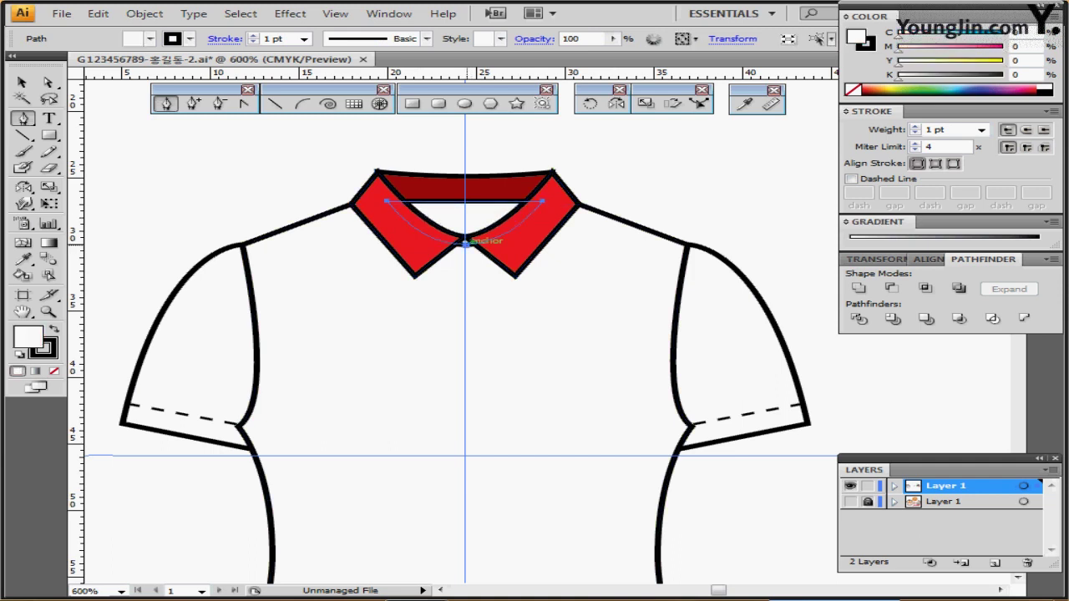
pyautogui.moveTo(465, 244); pyautogui.dragTo(465, 236)
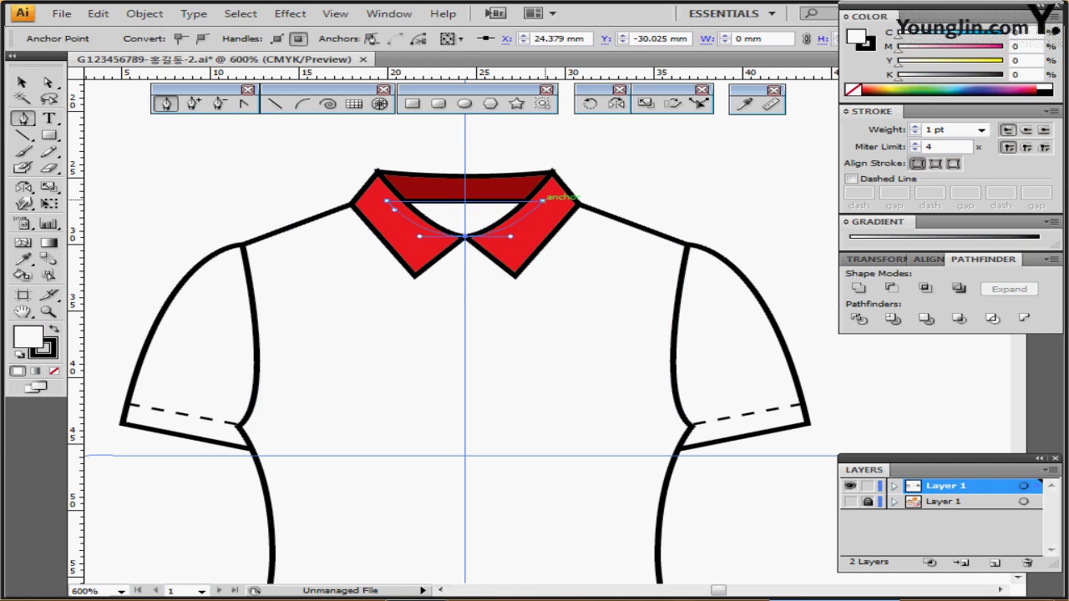
pyautogui.keyDown('ctrl'); pyautogui.click(648, 172); pyautogui.keyUp('ctrl')
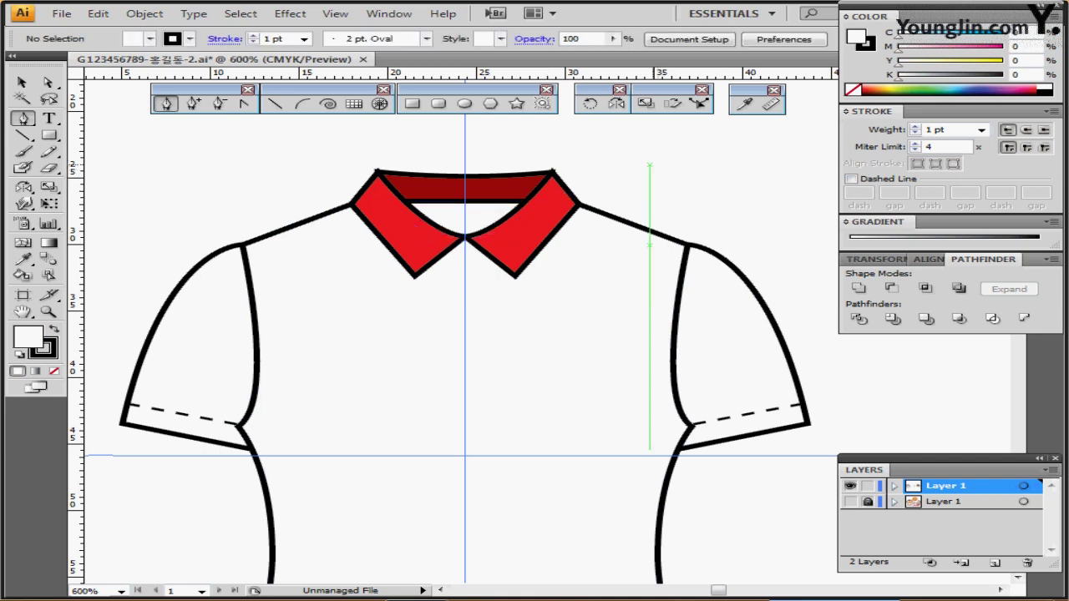
# Create a 2 mm wide, 10 mm high rounded rectangle with a 2 mm corner radius, centred on the vertical guide below the collar
pyautogui.moveTo(588, 265); pyautogui.dragTo(575, 232)
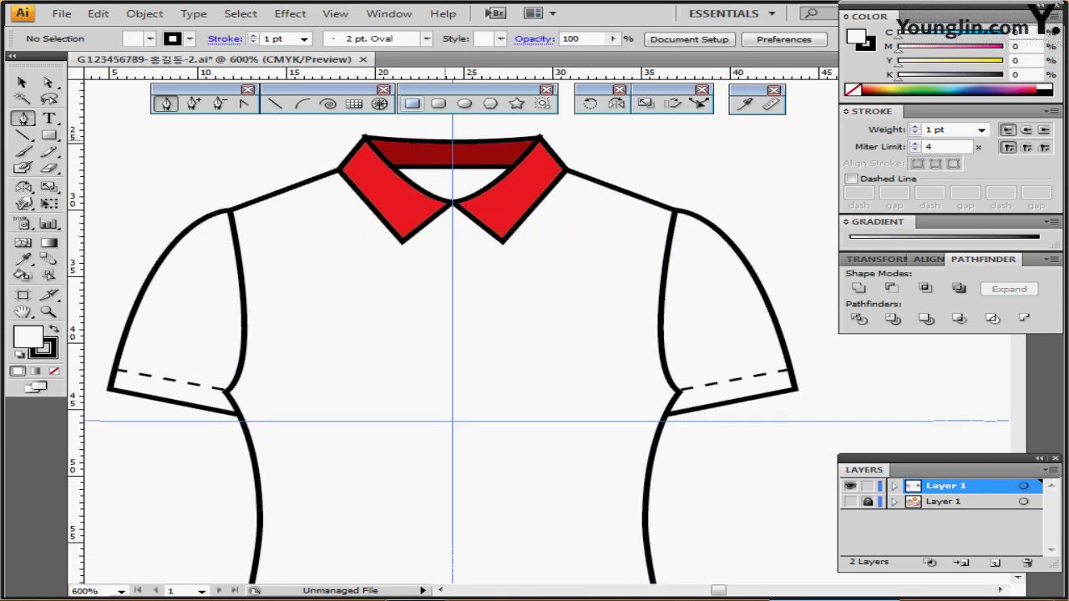
pyautogui.click(439, 103)
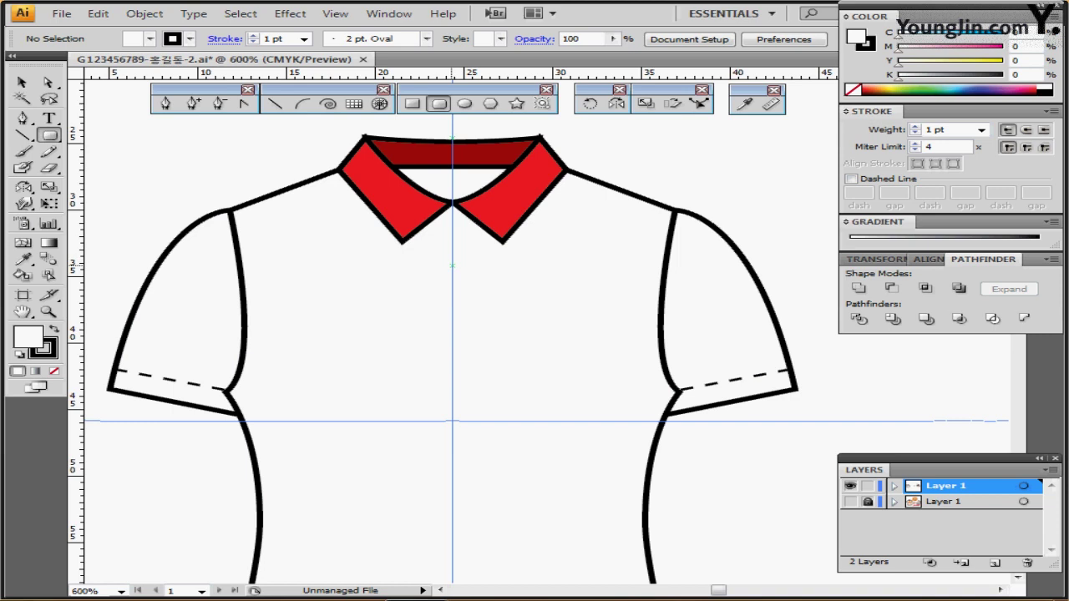
pyautogui.click(452, 266)
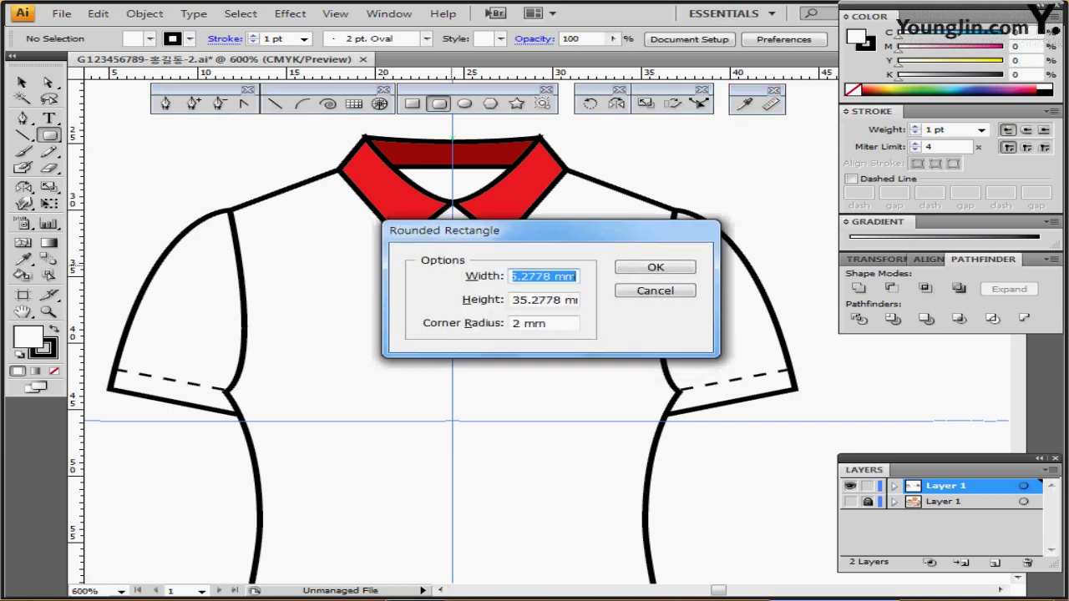
pyautogui.write('2')
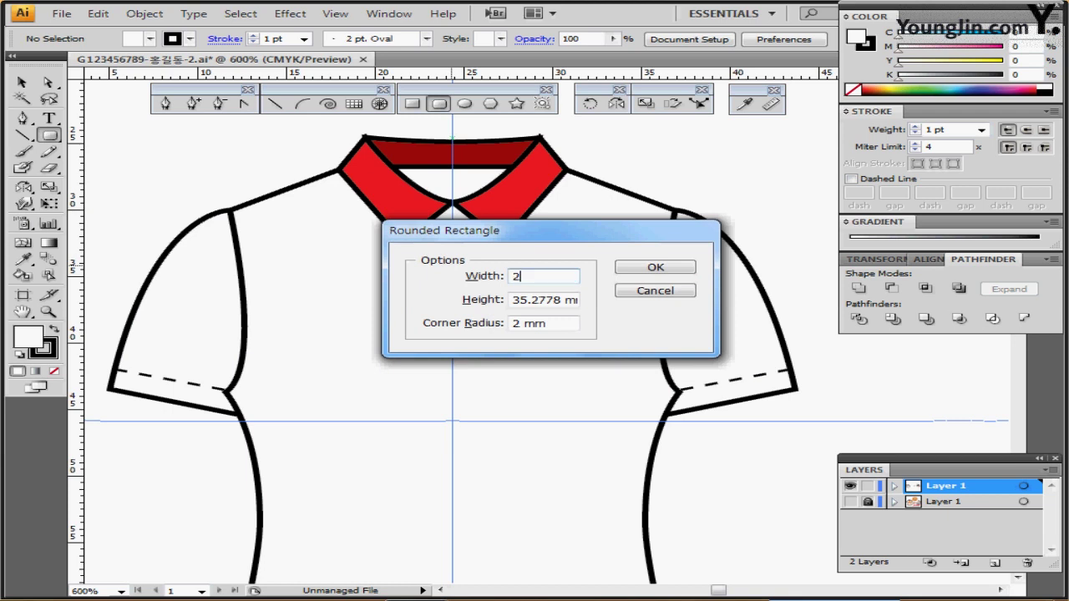
pyautogui.press('Tab')
pyautogui.write('10')
pyautogui.press('Tab')
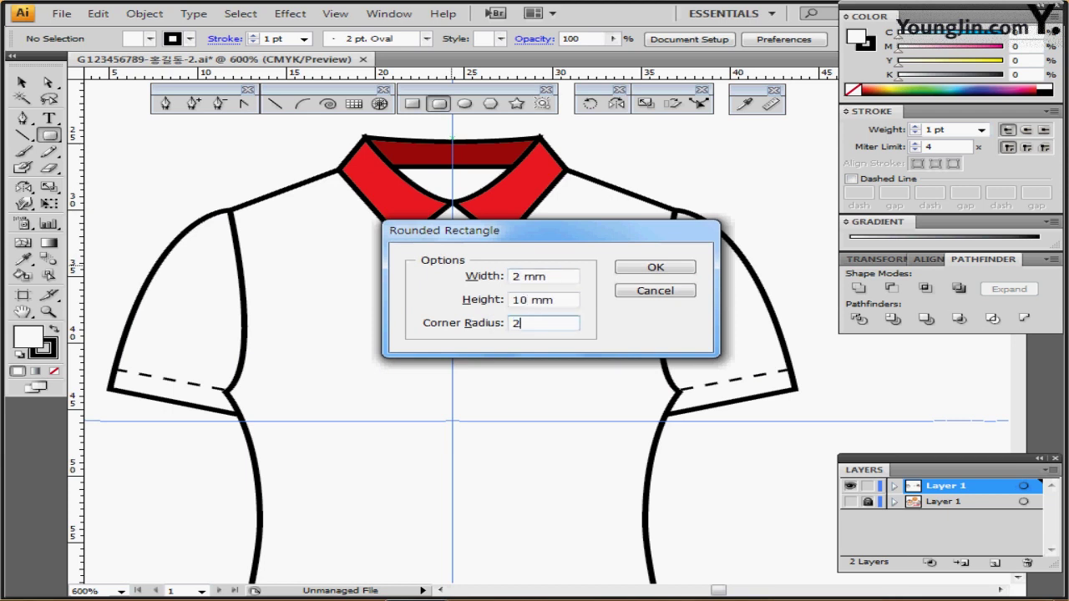
pyautogui.press('Return')
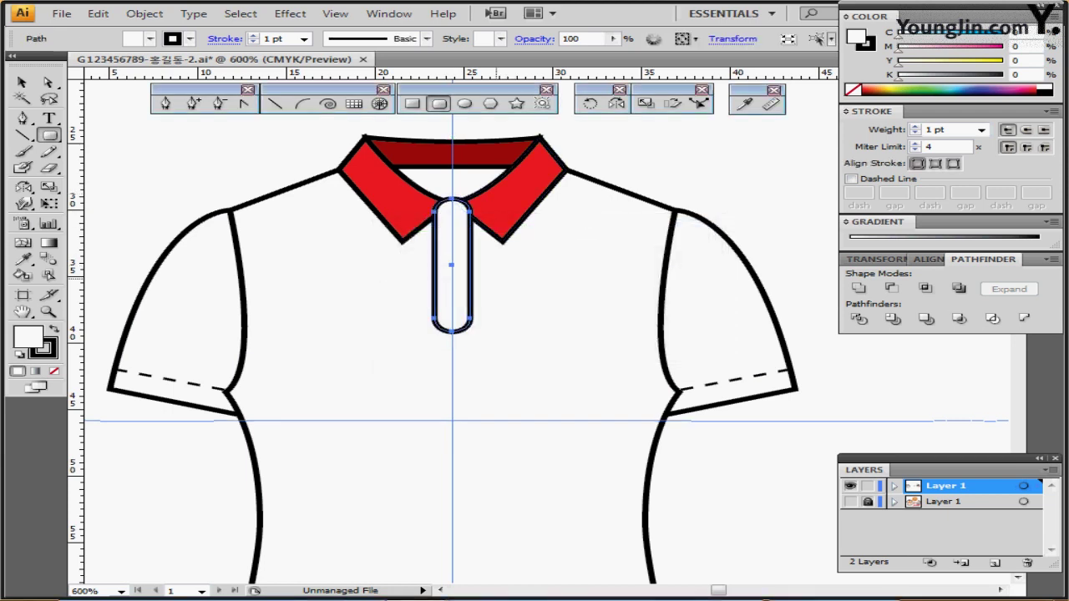
# Nudge the rounded rectangle until its long right edge lies on the centre guide and its upper right anchor meets the collar junction
pyautogui.keyDown('ctrl'); pyautogui.click(468, 280); pyautogui.keyUp('ctrl')
pyautogui.moveTo(495, 258); pyautogui.dragTo(408, 230)
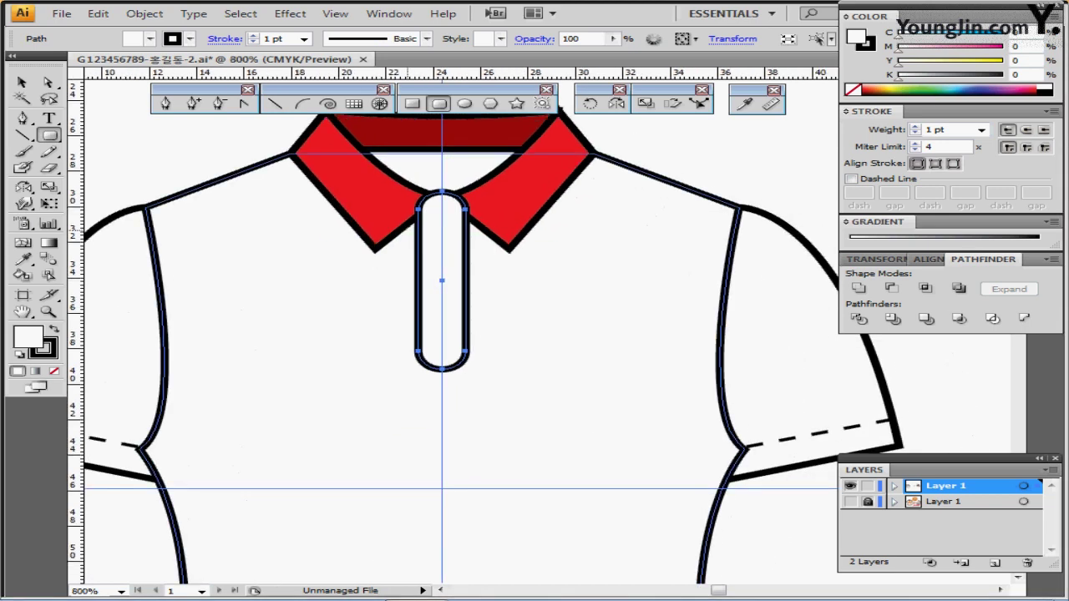
pyautogui.press('Down')
pyautogui.press('Down')
pyautogui.press('Left')
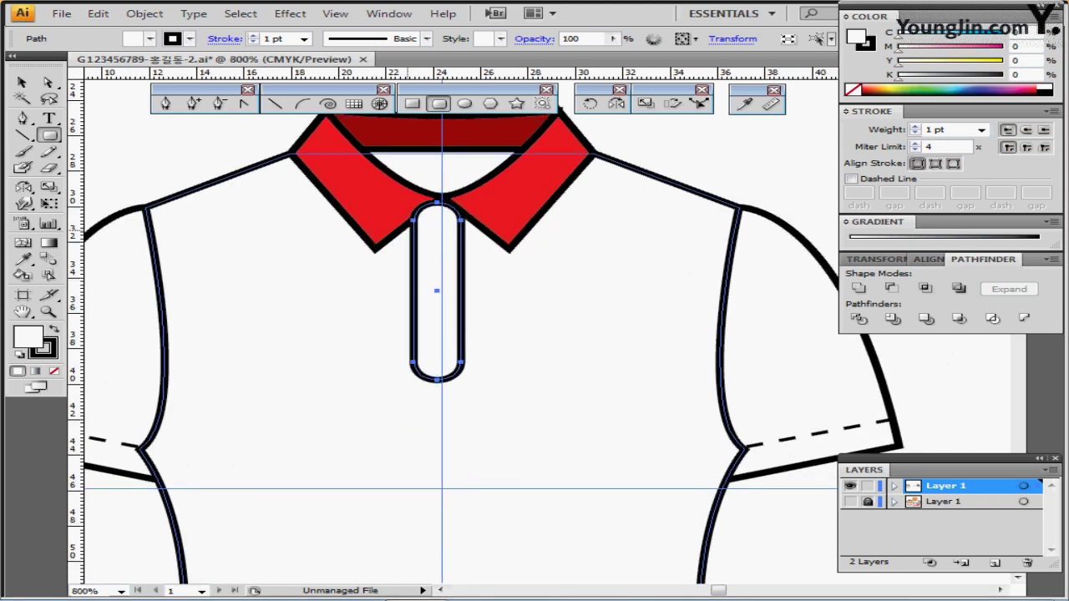
pyautogui.press('Left')
pyautogui.press('Up')
pyautogui.press('Left')
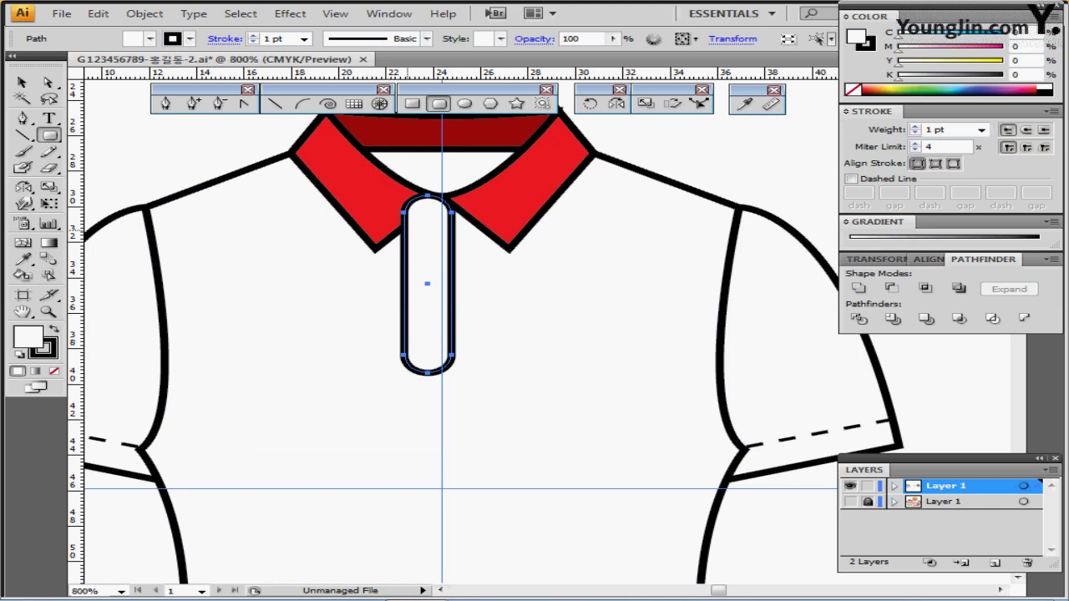
pyautogui.press('Up')
pyautogui.press('Left')
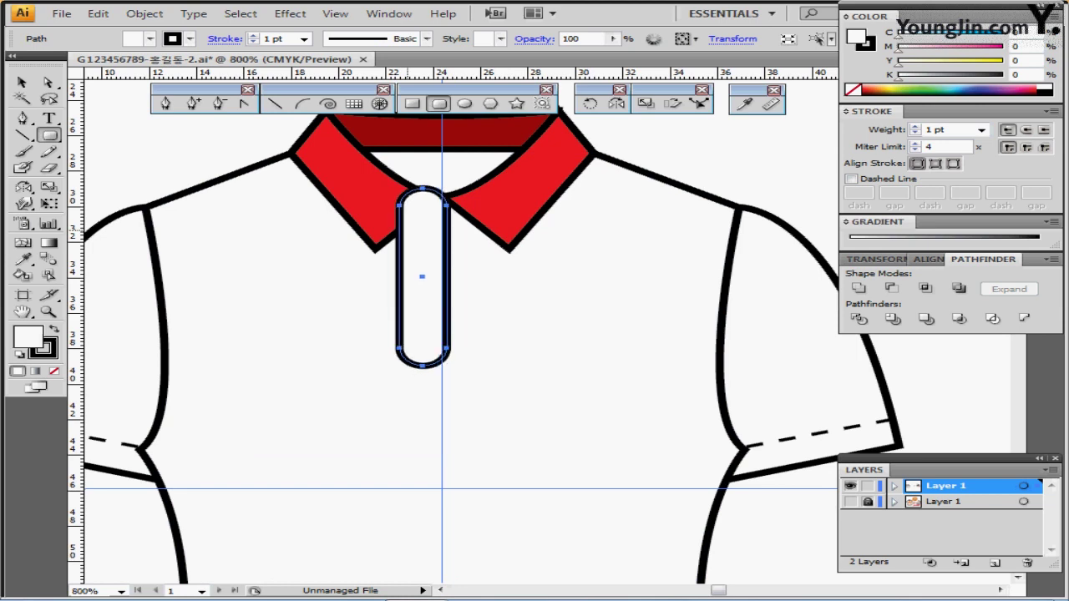
pyautogui.press('Left')
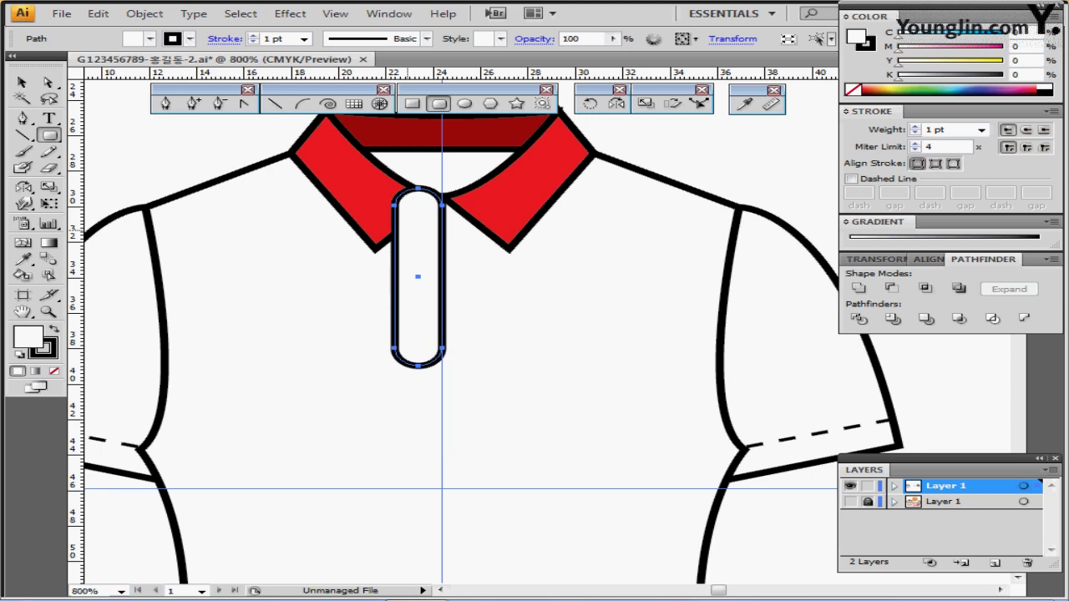
pyautogui.press('Up')
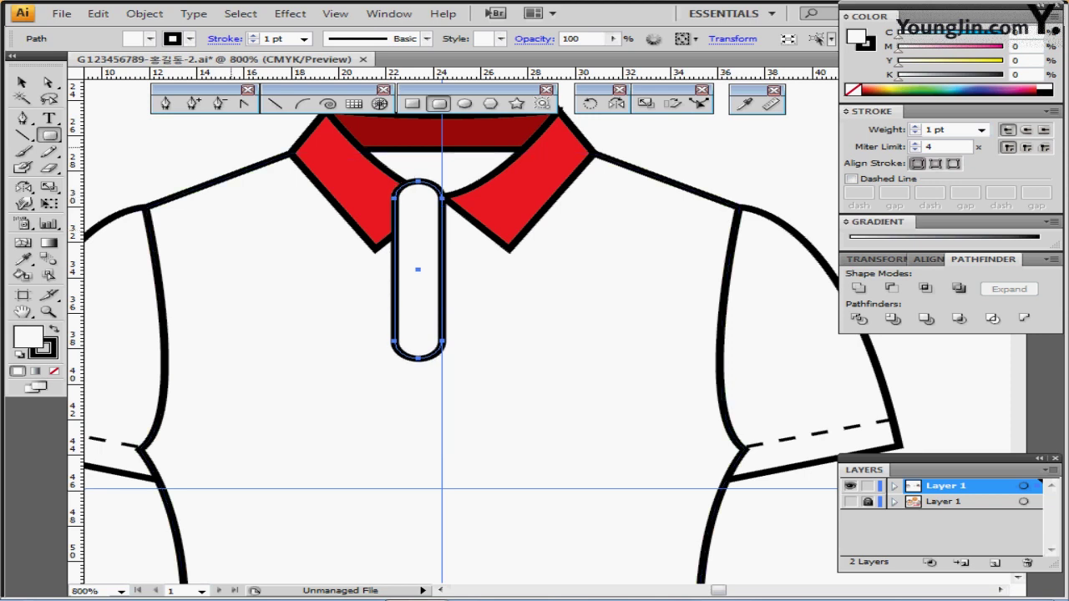
# Cut the rounded rectangle with Scissors at its upper right and bottom centre anchors, and delete the left portion to leave a hooked placket line
pyautogui.hotkey('ctrl', '+')
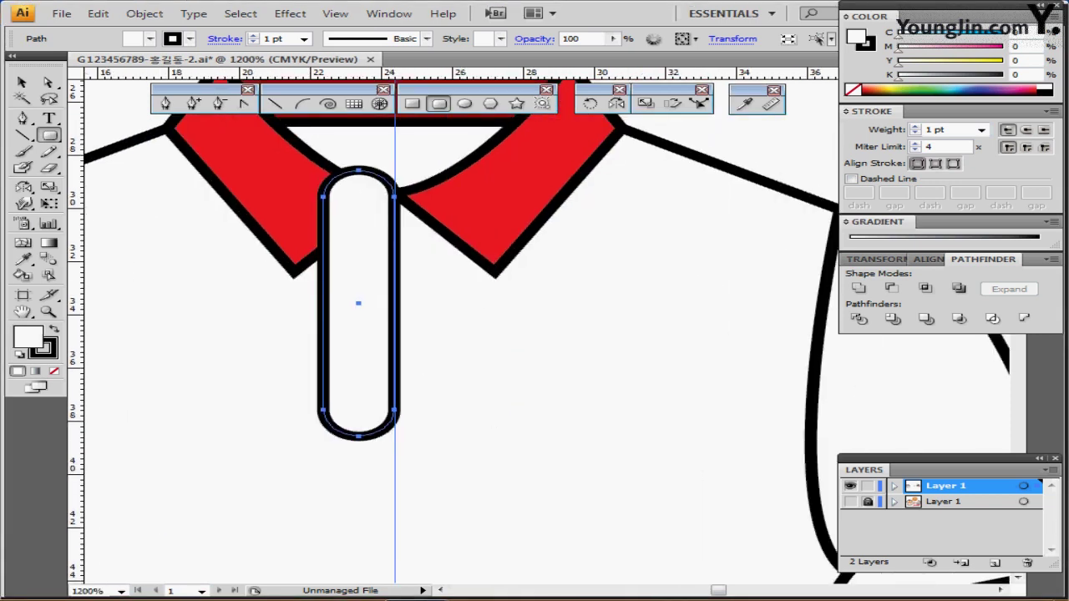
pyautogui.hscroll(-1, 534, 303)
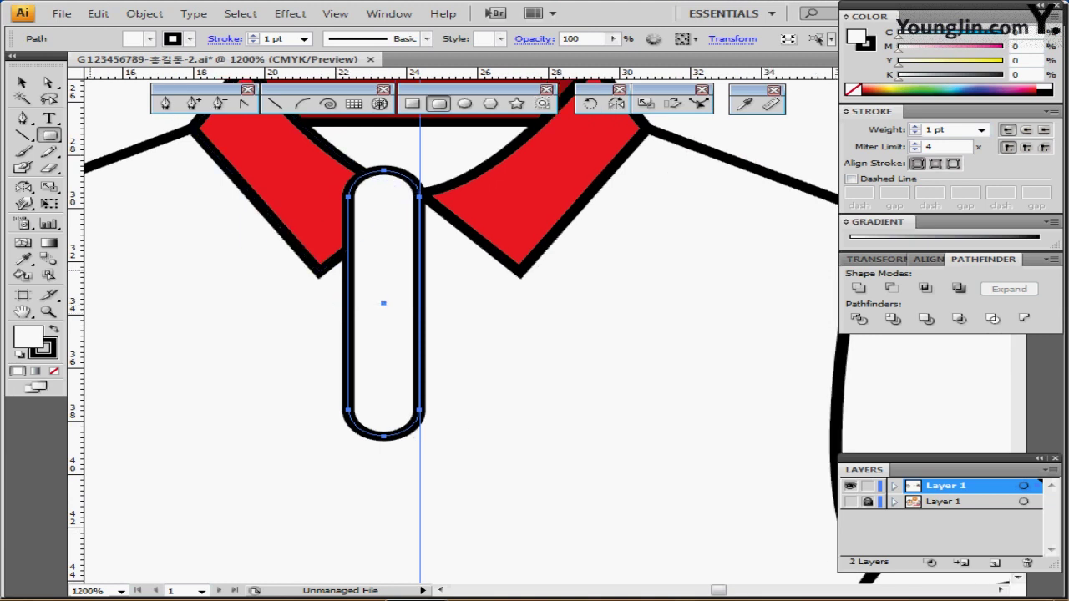
pyautogui.click(48, 167)
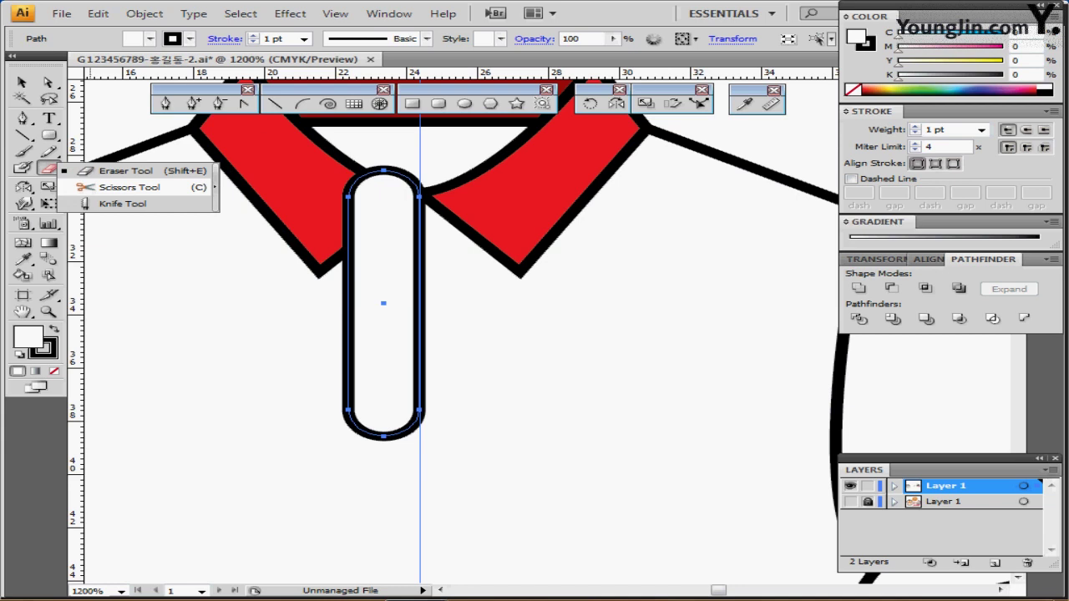
pyautogui.click(130, 187)
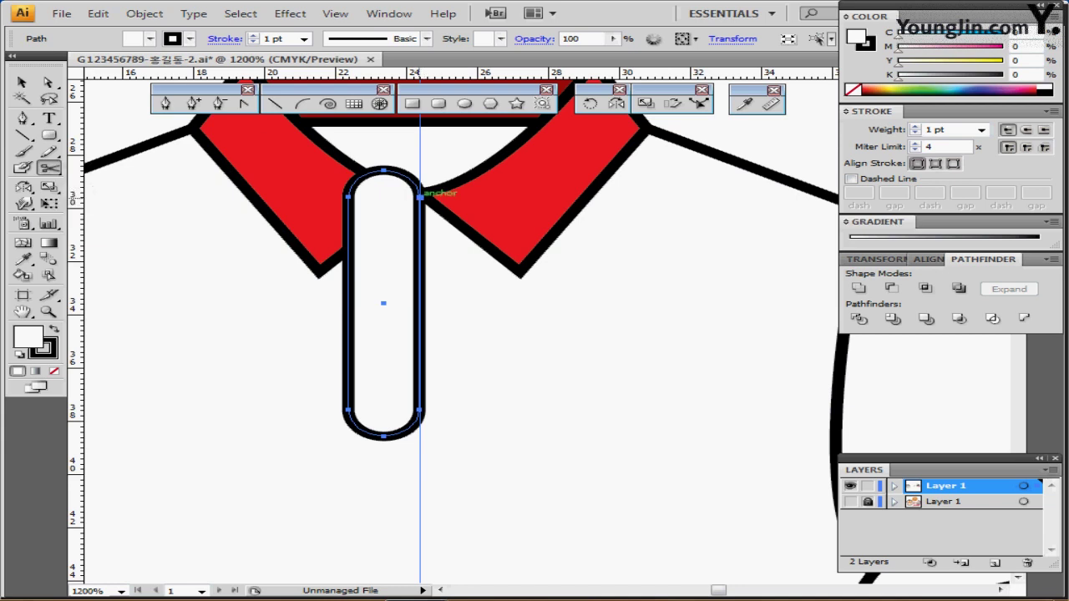
pyautogui.click(420, 194)
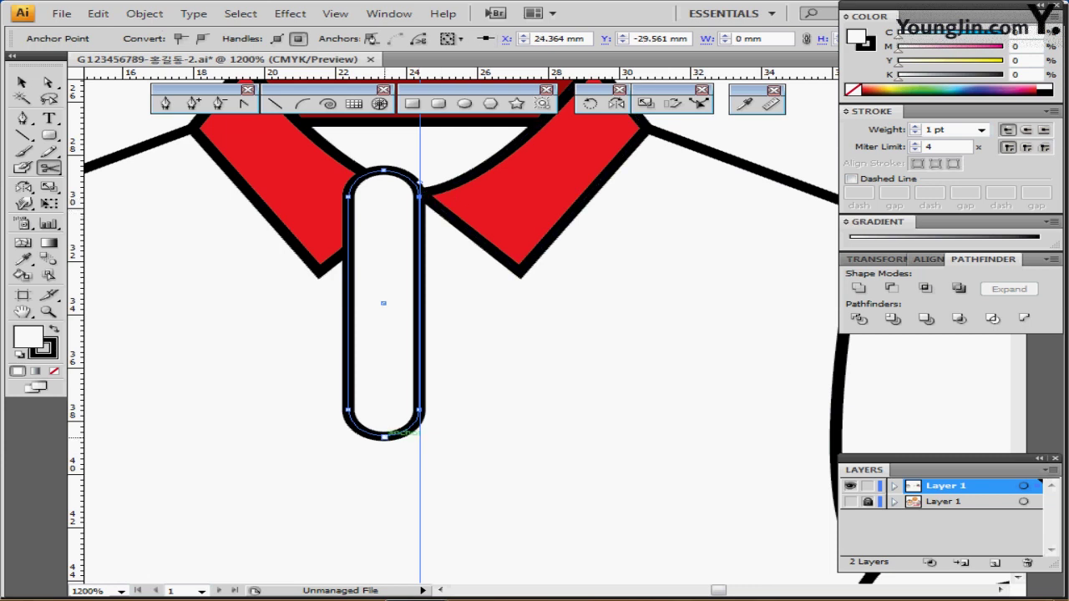
pyautogui.click(384, 437)
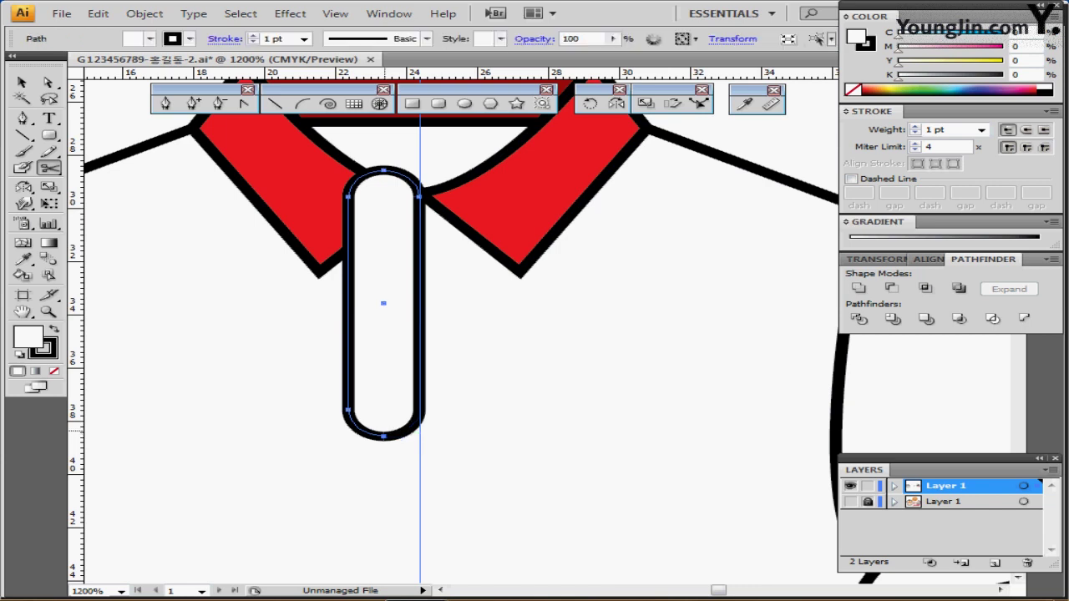
pyautogui.press('Delete')
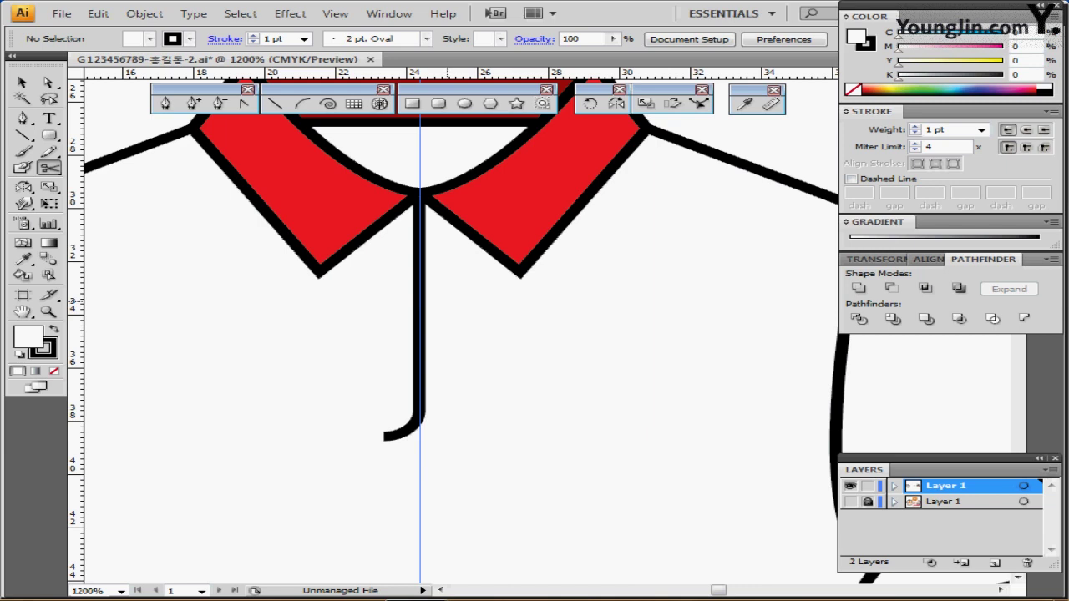
pyautogui.hotkey('ctrl', '-')
pyautogui.moveTo(514, 332); pyautogui.dragTo(452, 299)
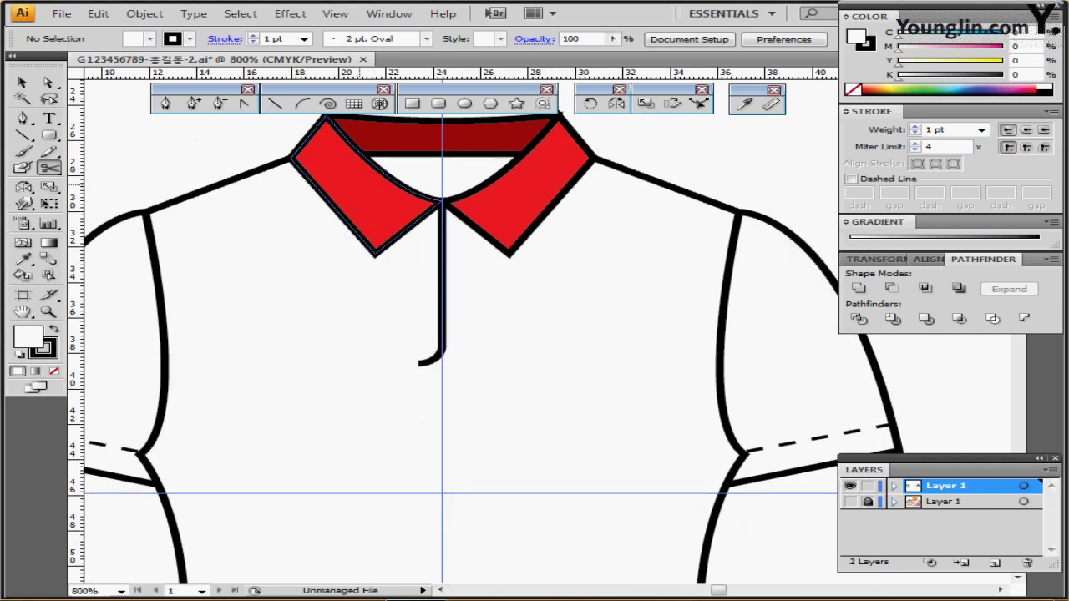
# Draw a small round button just left of the upper placket line, using the collar's red fill and no stroke
pyautogui.click(291, 158)
pyautogui.keyDown('ctrl'); pyautogui.click(203, 327); pyautogui.keyUp('ctrl')
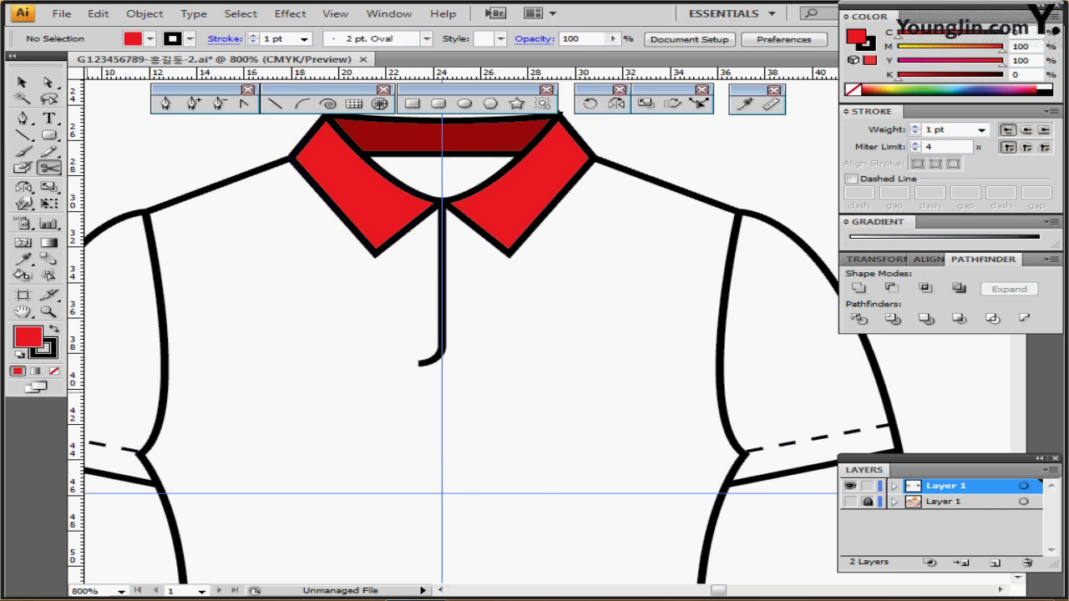
pyautogui.press('x')
pyautogui.press('/')
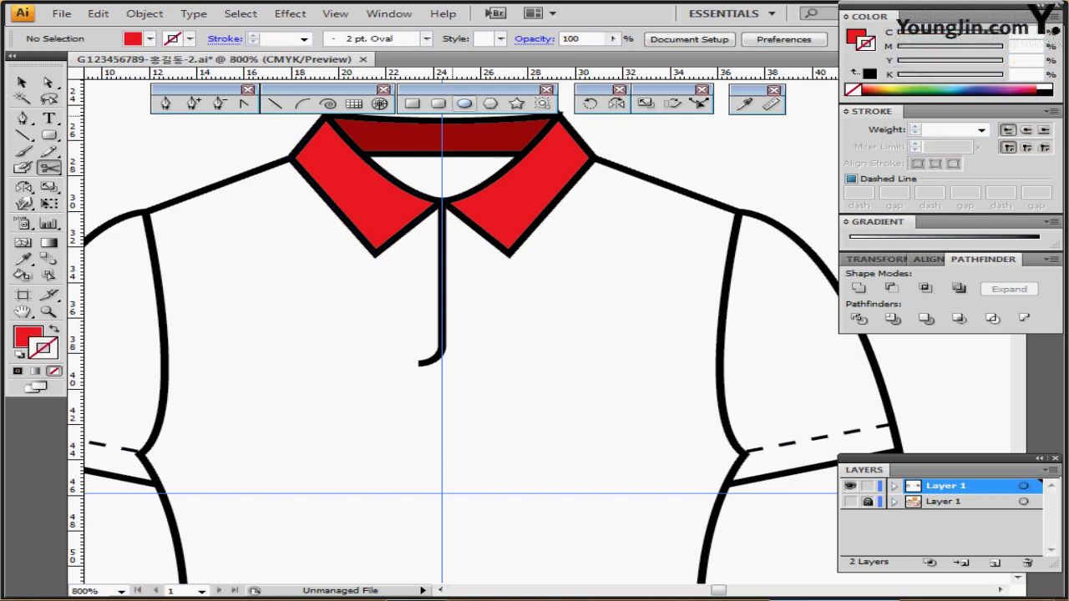
pyautogui.click(464, 103)
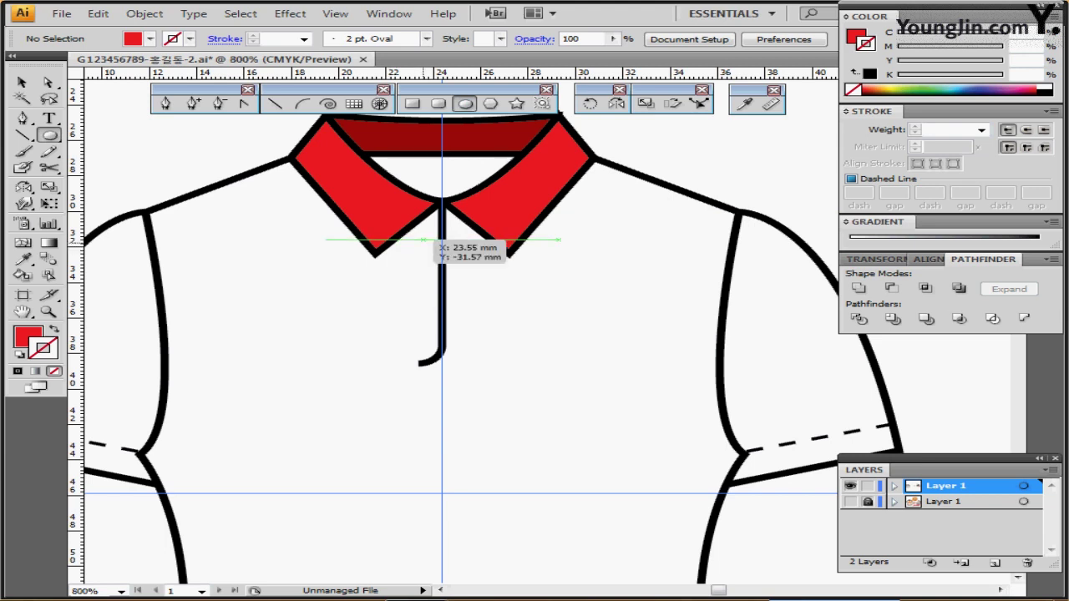
pyautogui.moveTo(421, 238); pyautogui.dragTo(430, 247)
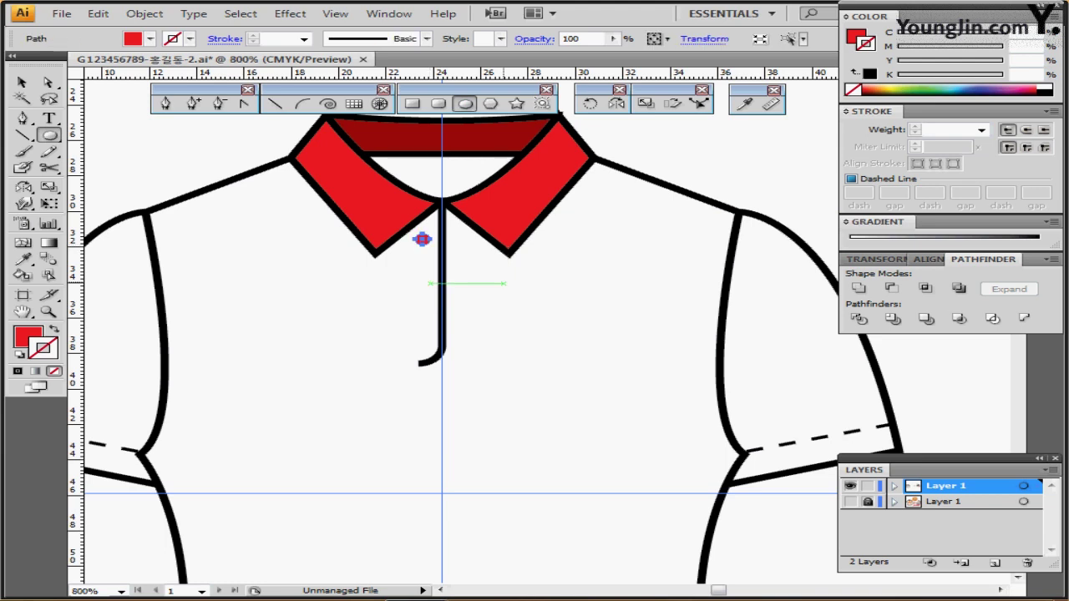
pyautogui.hotkey('ctrl', 'z')
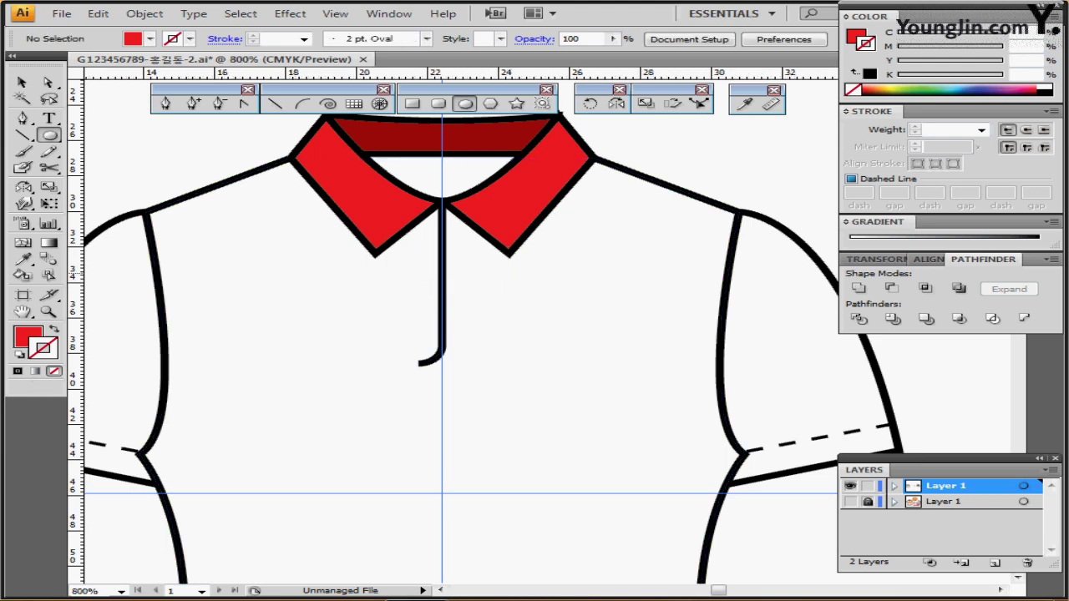
pyautogui.scroll(1, 466, 271)
pyautogui.moveTo(466, 283); pyautogui.dragTo(494, 302)
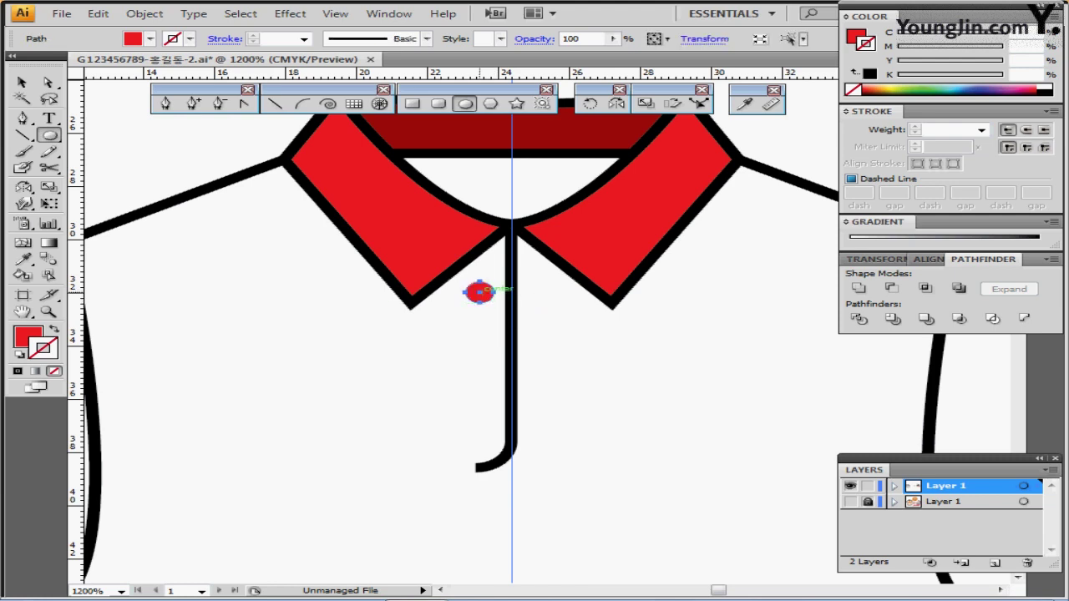
# Copy the red button straight down and repeat the transformation to make a column of three evenly spaced buttons along the placket
pyautogui.moveTo(480, 292); pyautogui.dragTo(479, 362)
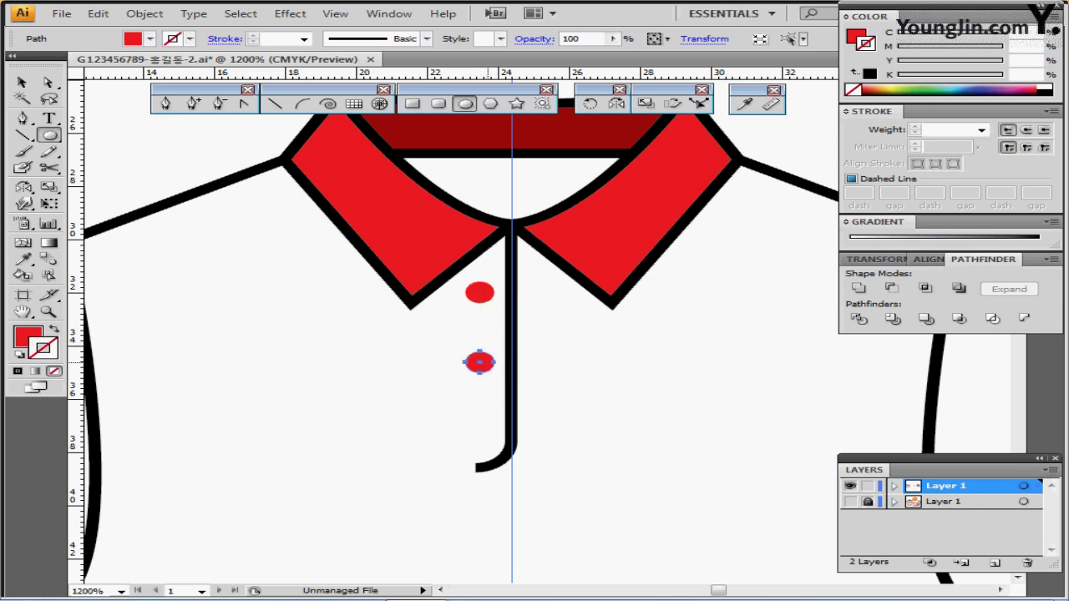
pyautogui.hotkey('ctrl', 'd')
pyautogui.hotkey('ctrl', '-')
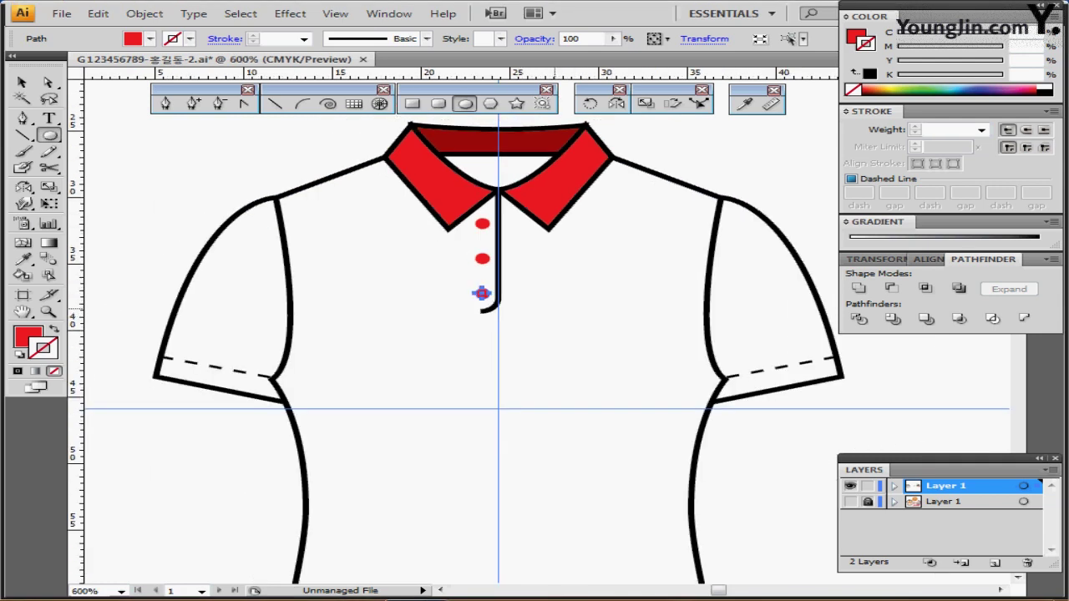
pyautogui.hotkey('ctrl', '-')
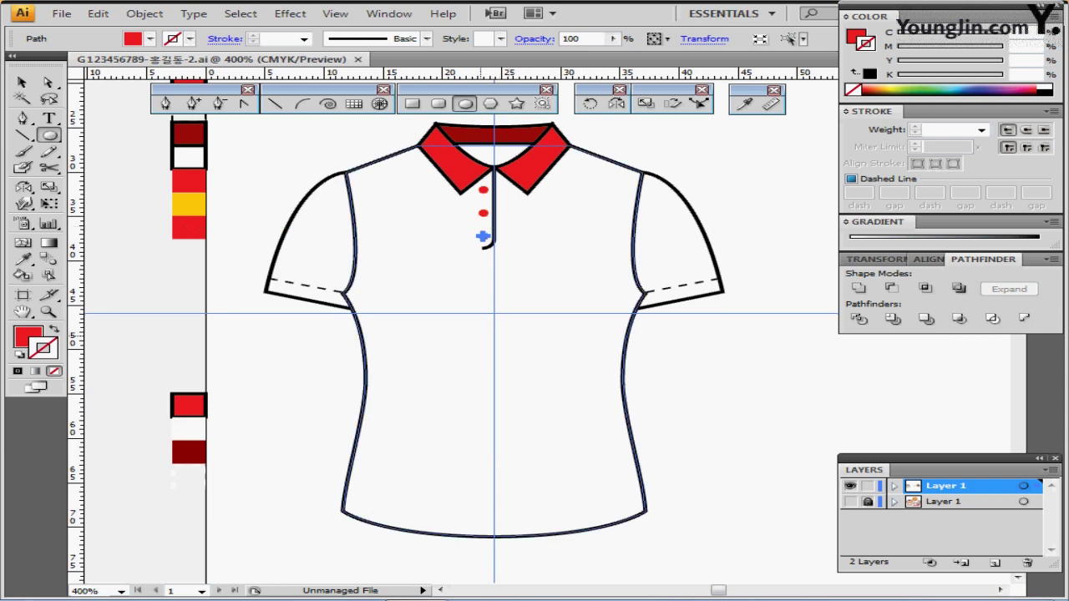
# Select both sleeves and the shirt body and apply the white swatch's fill and black outline to them with the Eyedropper
pyautogui.keyDown('ctrl'); pyautogui.click(317, 238); pyautogui.keyUp('ctrl')
pyautogui.keyDown('ctrl'); pyautogui.keyDown('shift'); pyautogui.click(661, 236); pyautogui.keyUp('shift'); pyautogui.keyUp('ctrl')
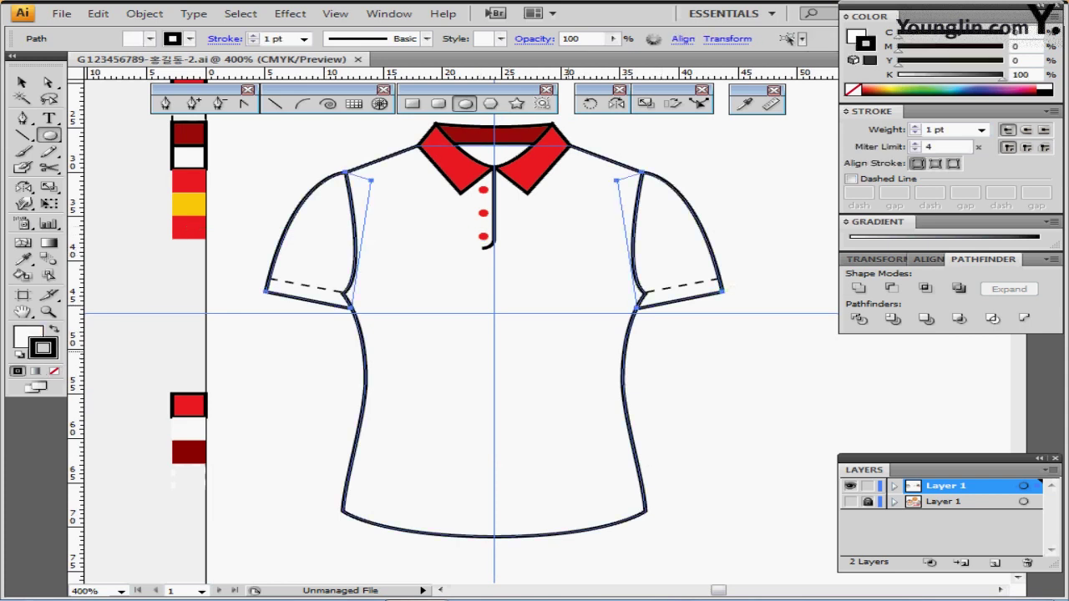
pyautogui.keyDown('ctrl'); pyautogui.keyDown('shift'); pyautogui.click(535, 350); pyautogui.keyUp('shift'); pyautogui.keyUp('ctrl')
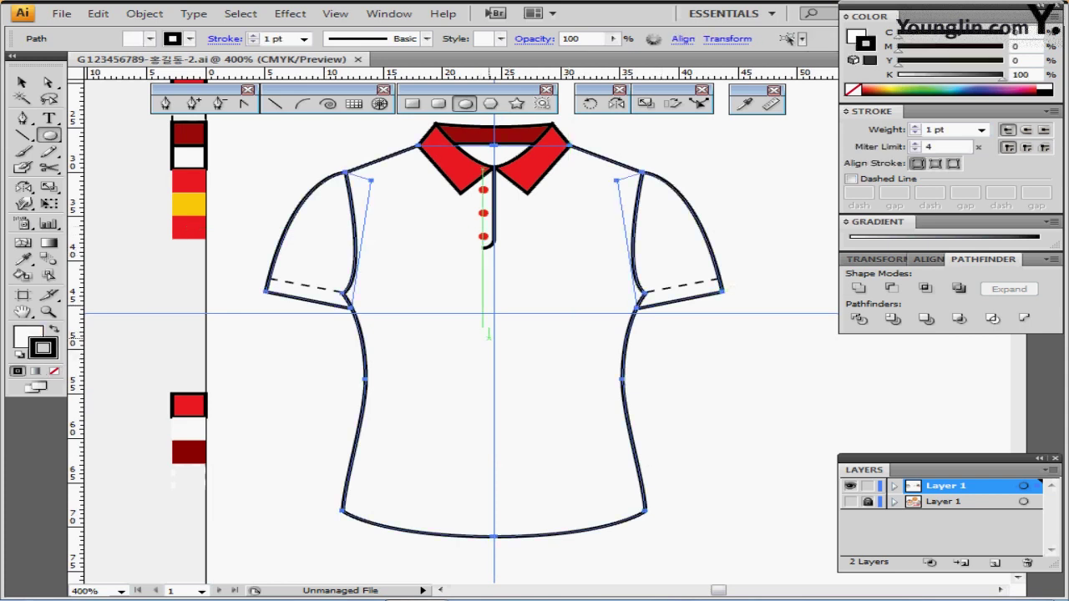
pyautogui.press('i')
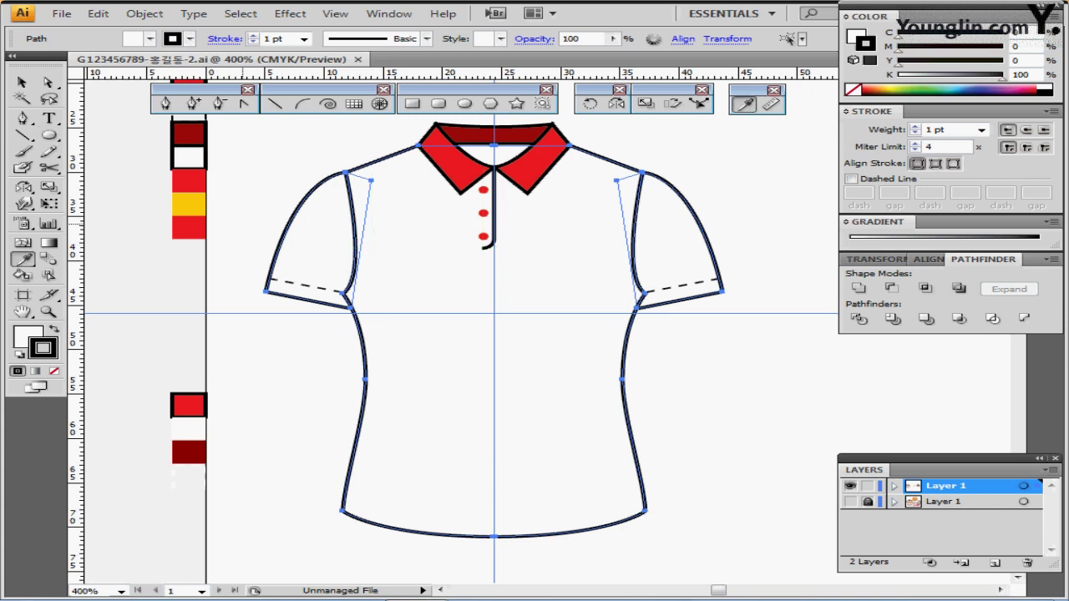
pyautogui.scroll(3, 539, 334)
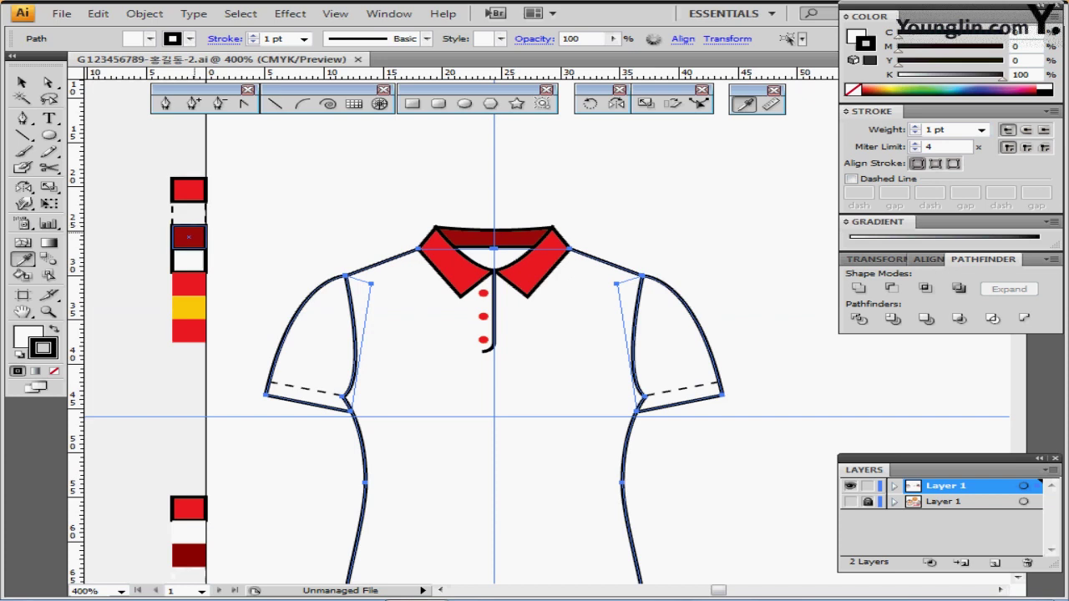
pyautogui.click(189, 237)
pyautogui.hotkey('ctrl', 'z')
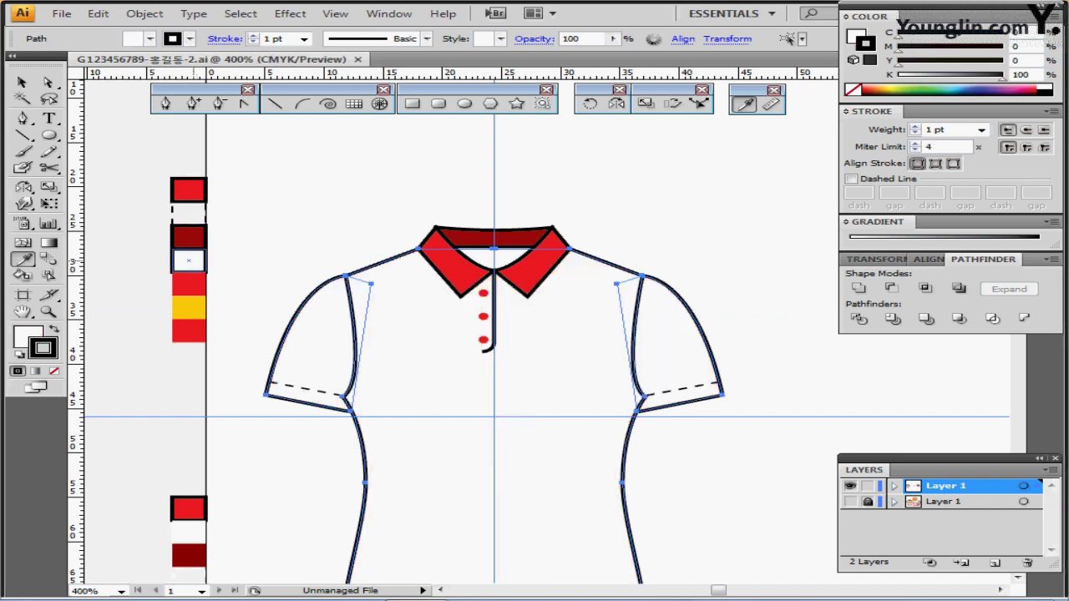
pyautogui.click(189, 261)
pyautogui.moveTo(189, 261); pyautogui.dragTo(151, 177)
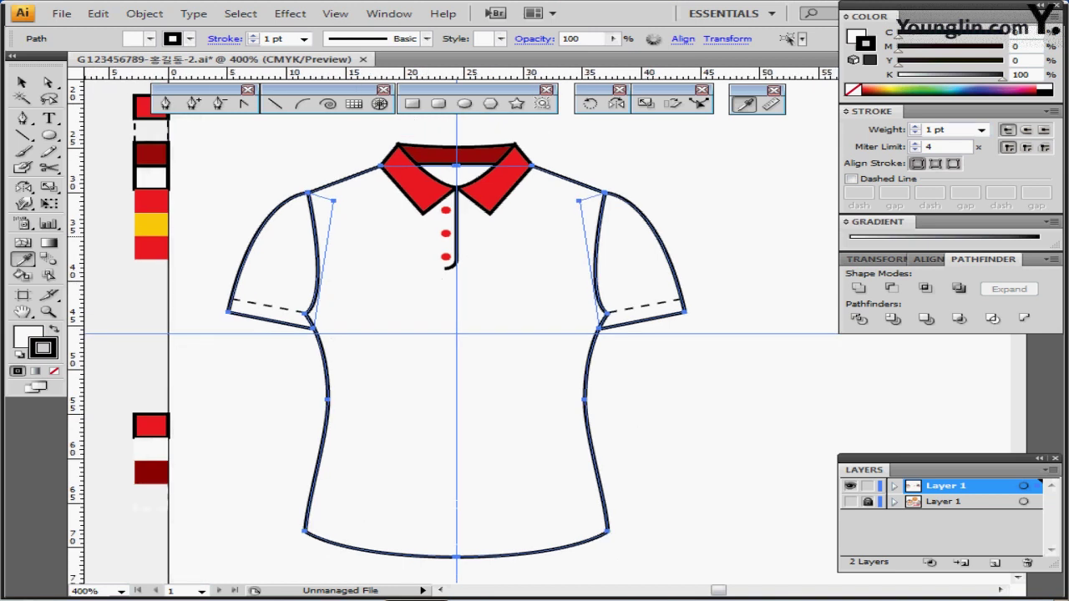
# Expand the gradient settings, compare with the reference layer, hide it again, and fill the selected sleeves and body with the peach-to-cream gradient
pyautogui.click(846, 222)
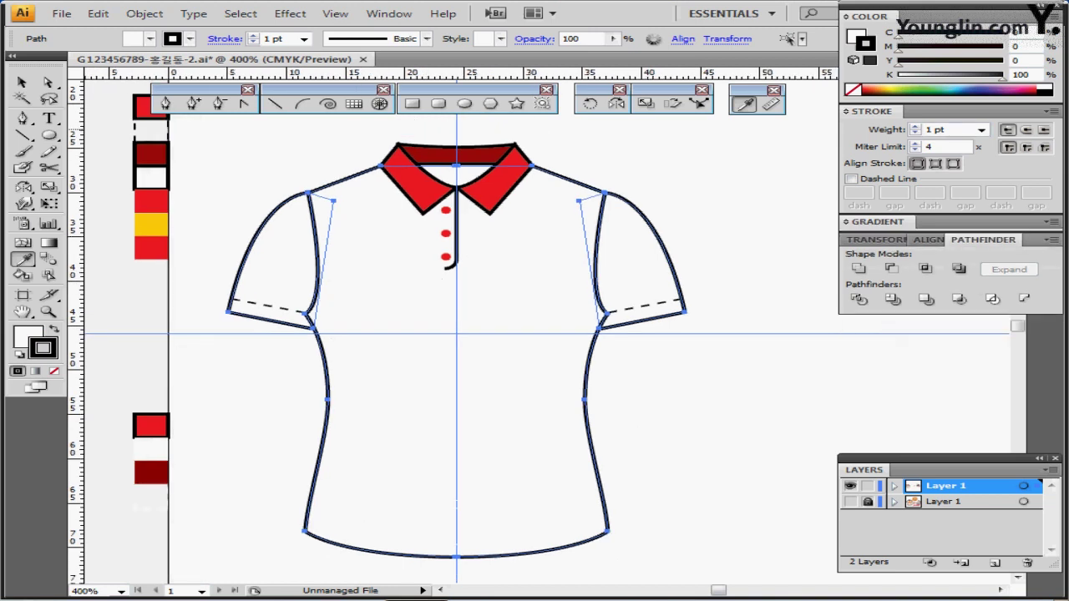
pyautogui.click(847, 222)
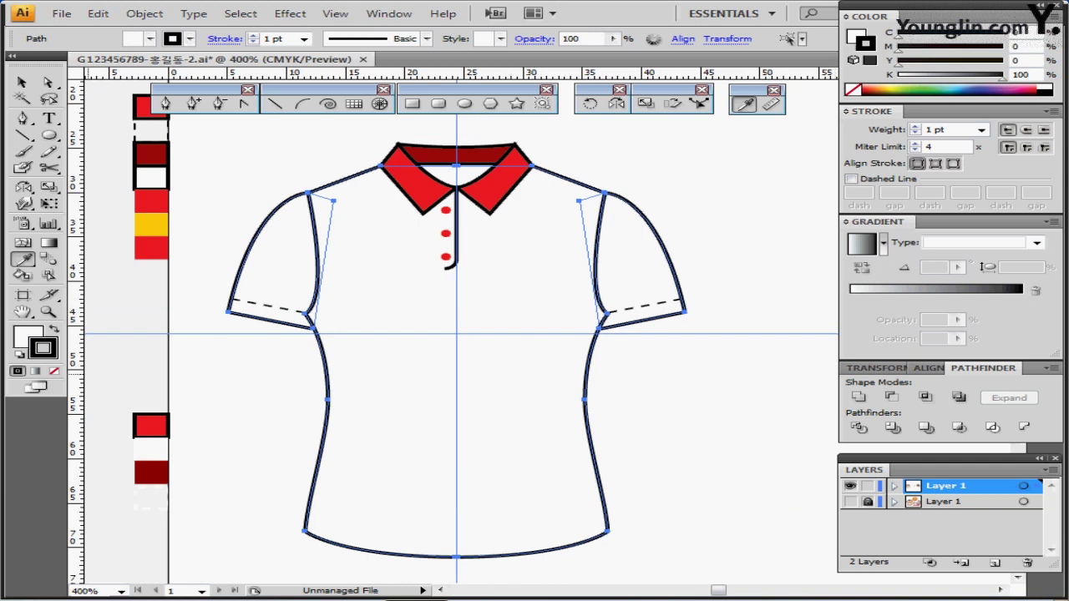
pyautogui.press('x')
pyautogui.press('/')
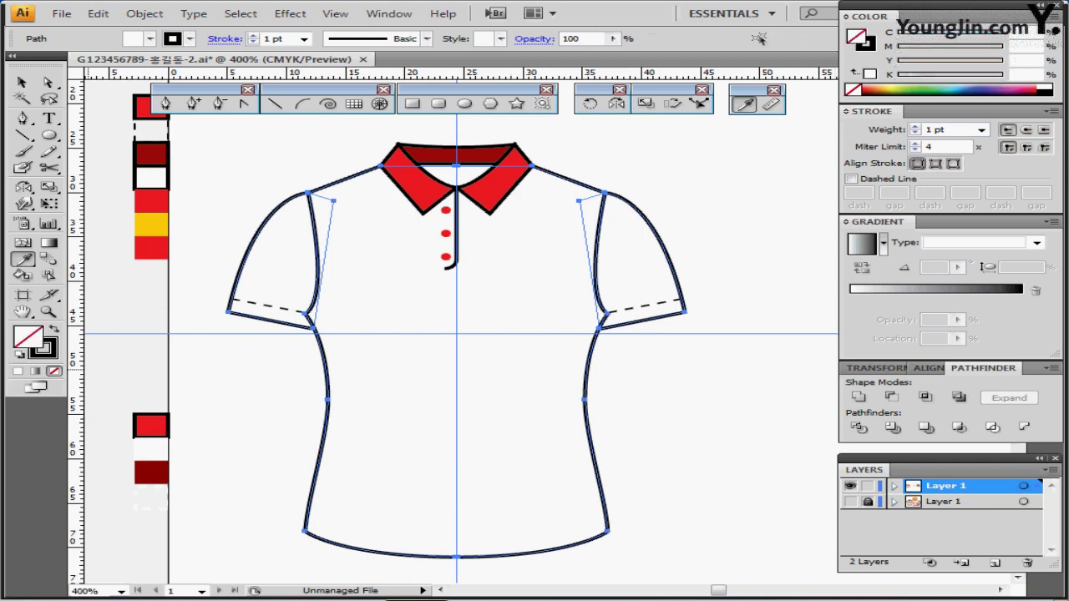
pyautogui.click(851, 501)
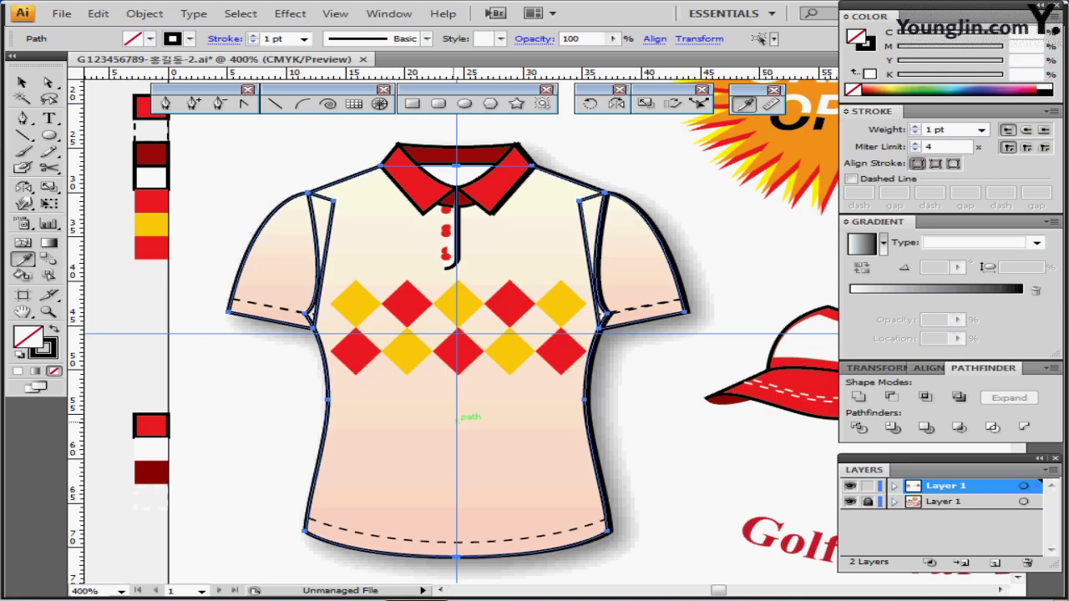
pyautogui.press('.')
pyautogui.click(851, 501)
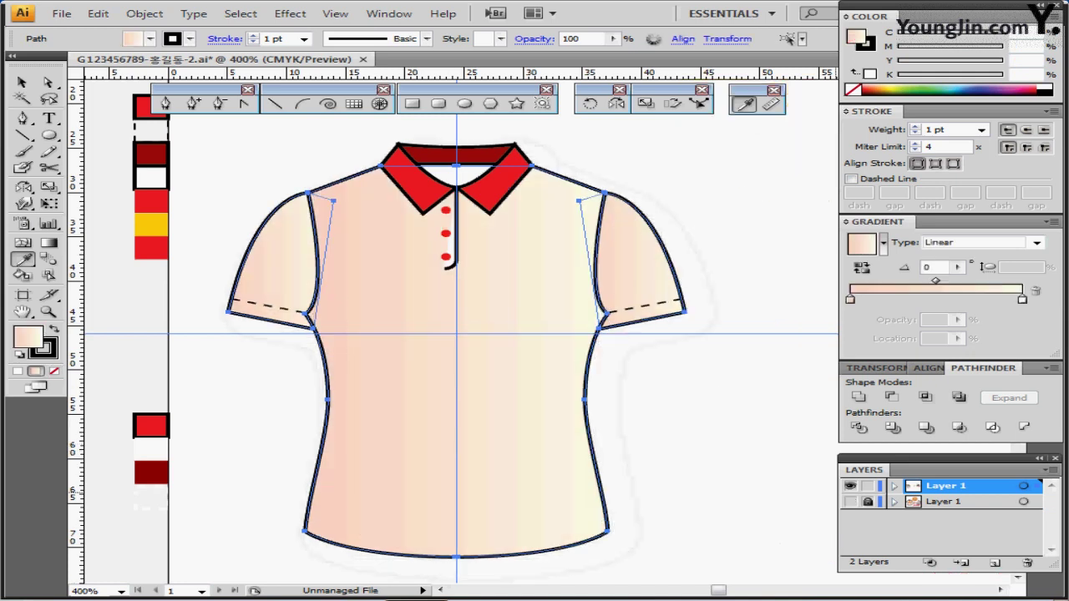
pyautogui.moveTo(603, 262); pyautogui.dragTo(597, 270)
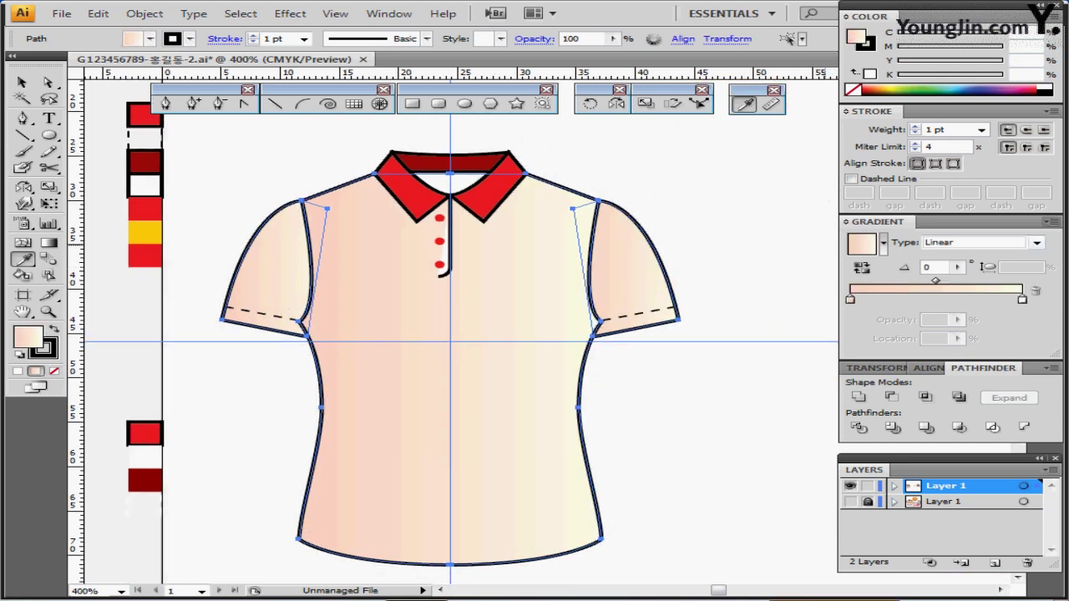
# Keep the gradient type Linear and set its angle to 90° so the colours run vertically on the sleeves and body
pyautogui.click(1037, 242)
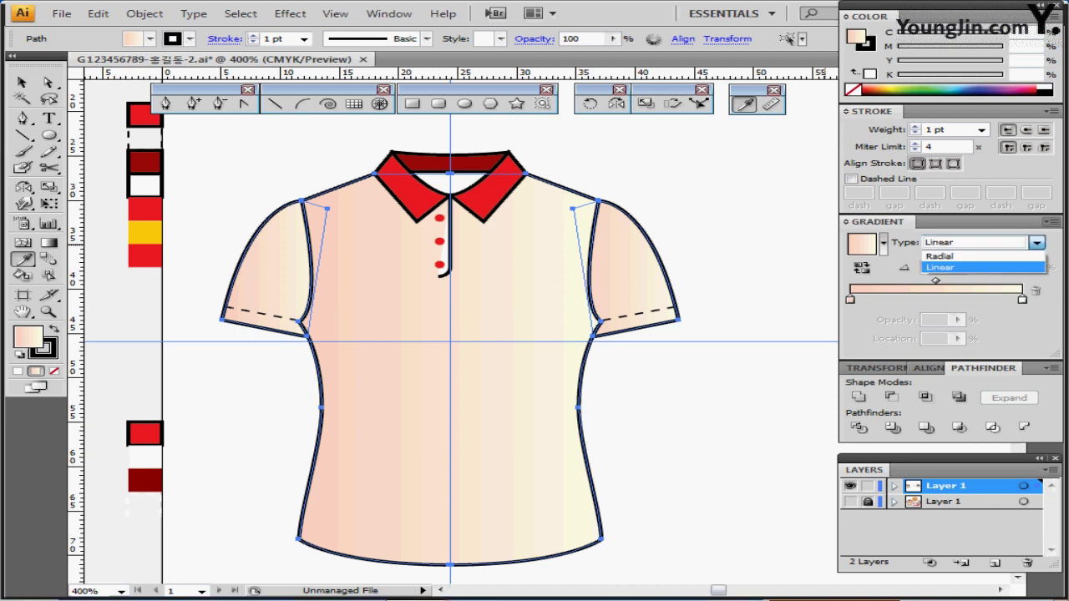
pyautogui.click(940, 267)
pyautogui.doubleClick(929, 268)
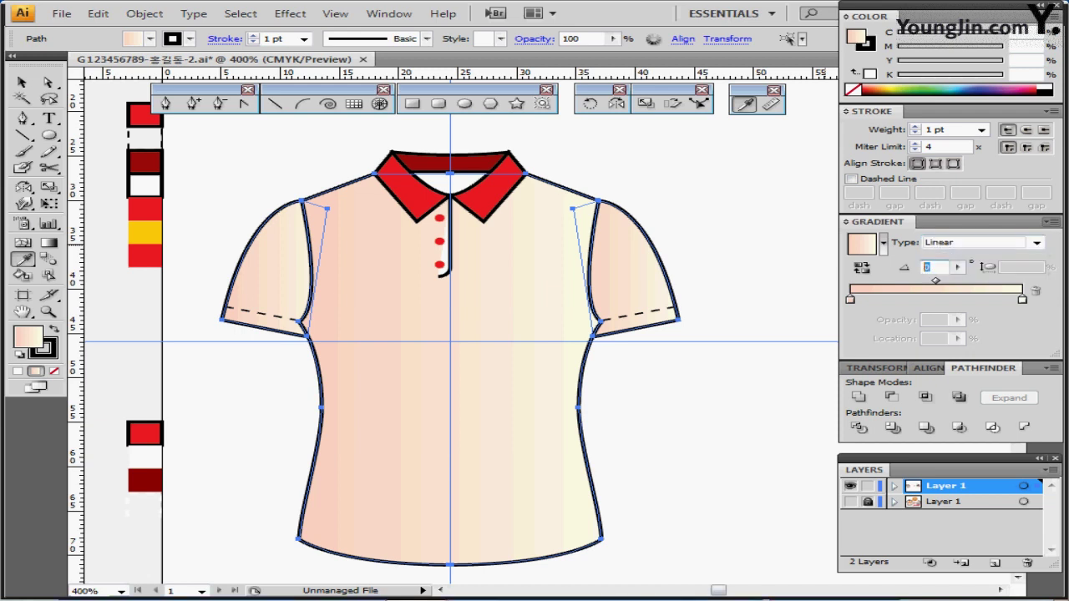
pyautogui.write('90')
pyautogui.press('Return')
pyautogui.press('Return')
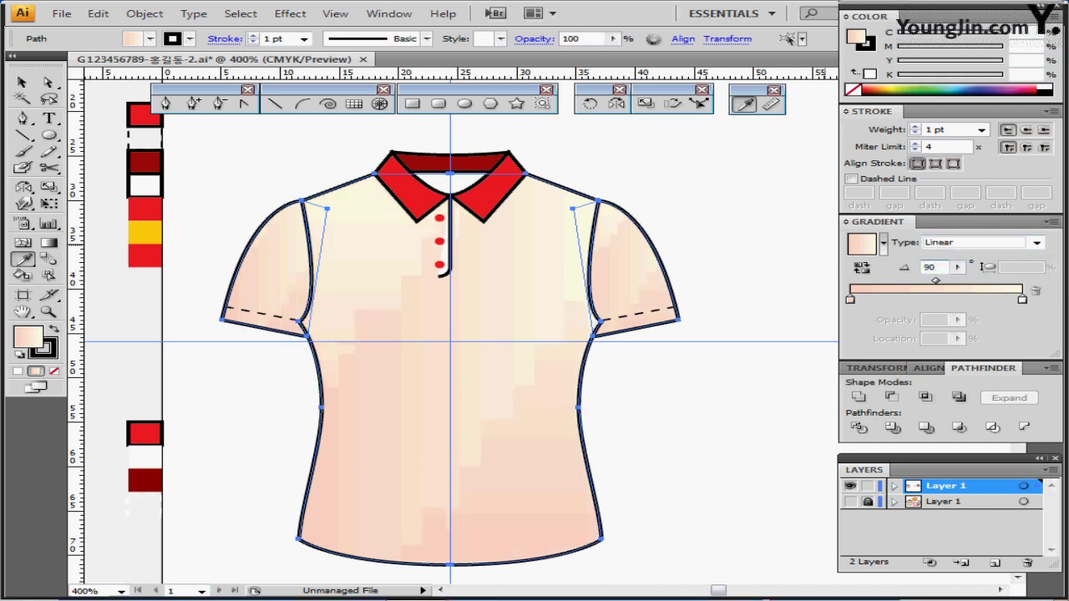
pyautogui.click(753, 199)
pyautogui.press('Escape')
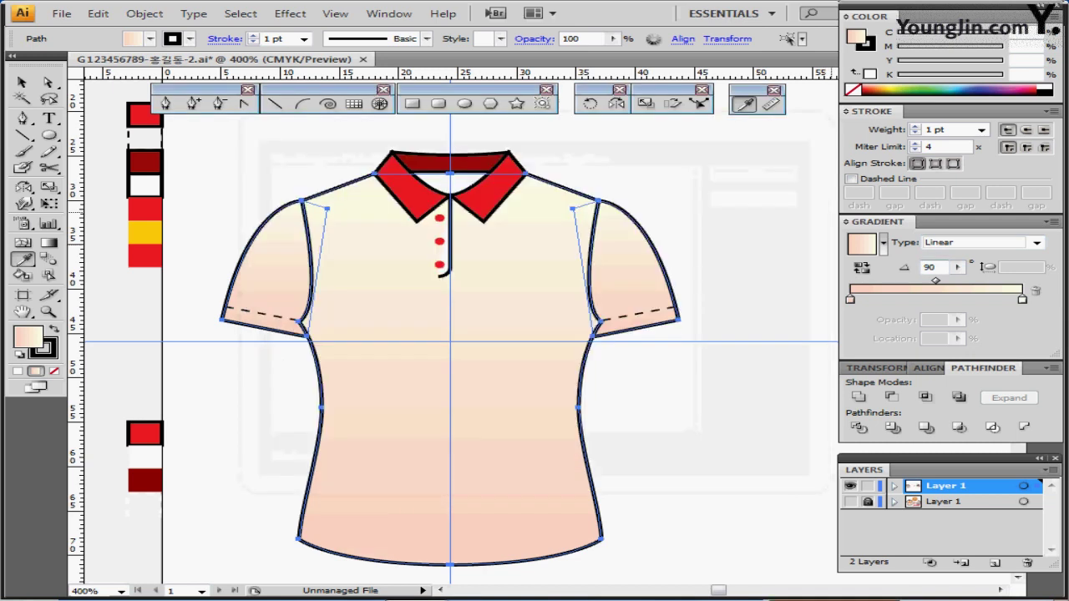
# Examine the CMYK colour values of the shirt gradient's start and end stops
pyautogui.click(851, 299)
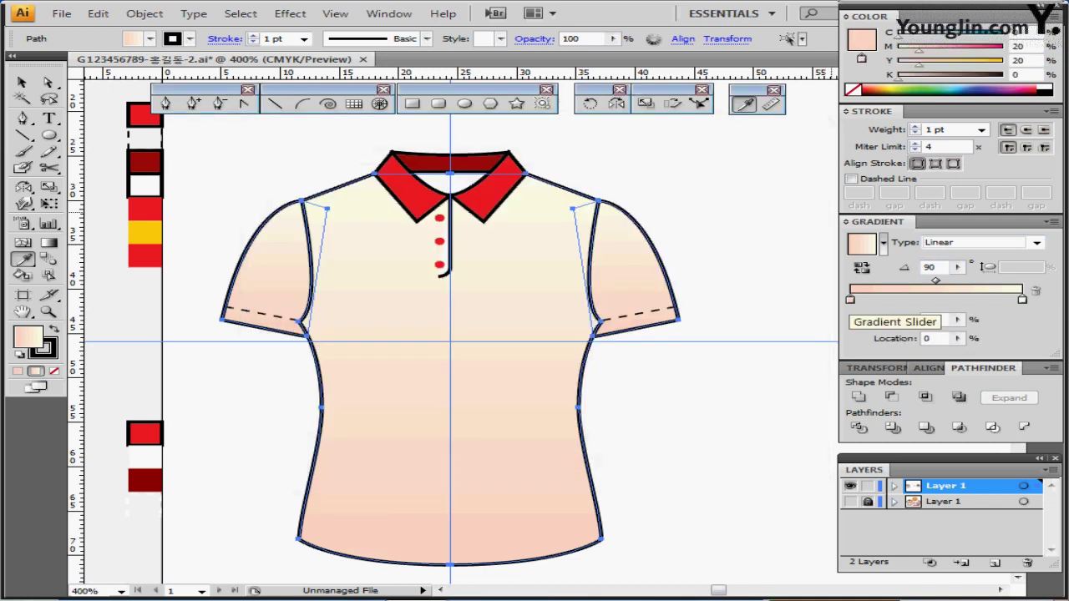
pyautogui.doubleClick(850, 299)
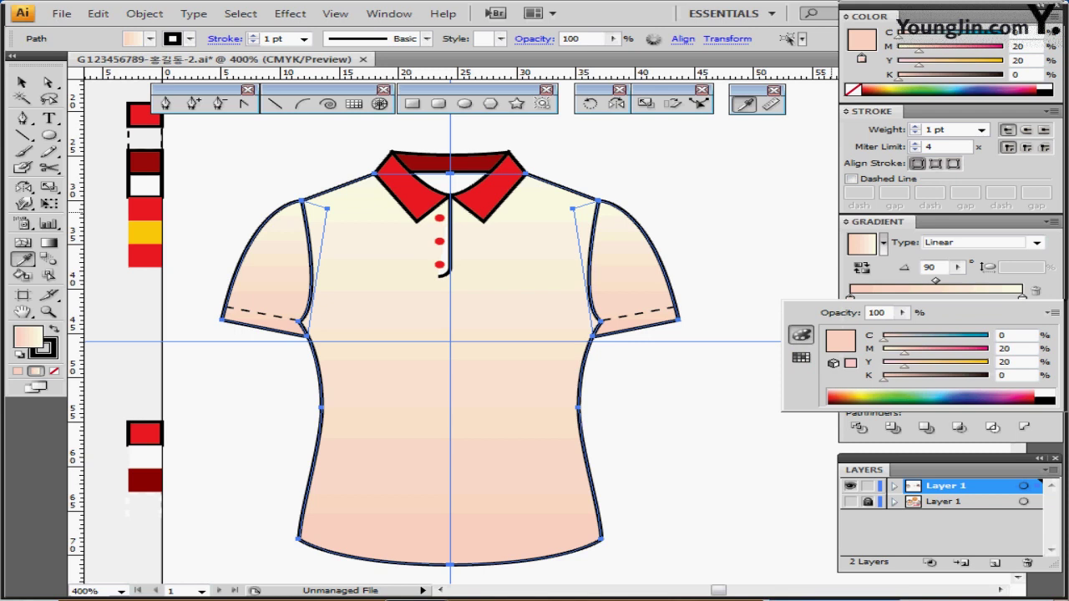
pyautogui.press('Escape')
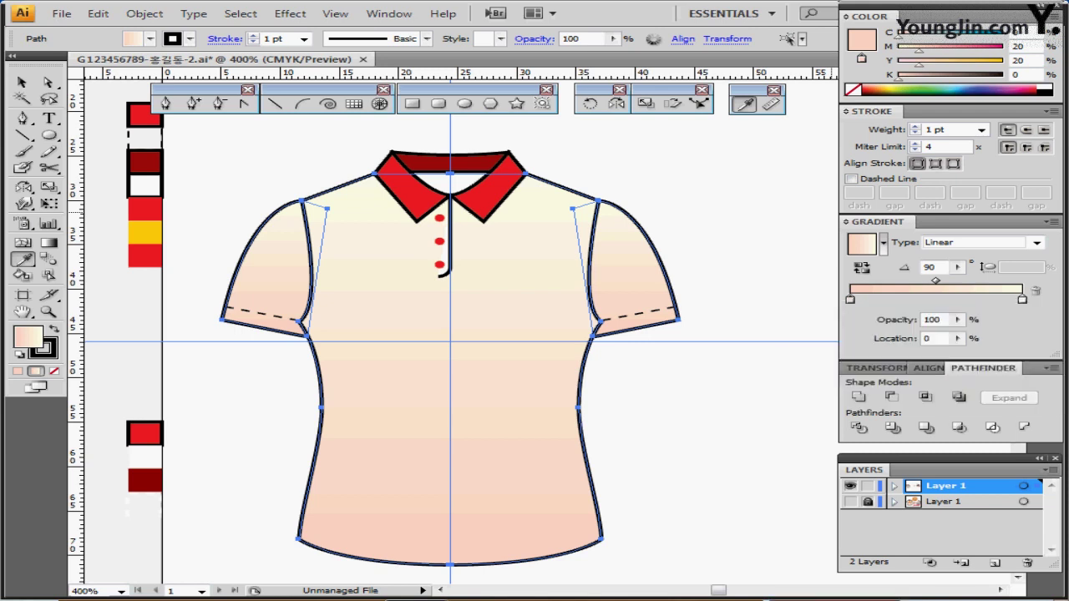
pyautogui.click(1023, 299)
pyautogui.doubleClick(1022, 299)
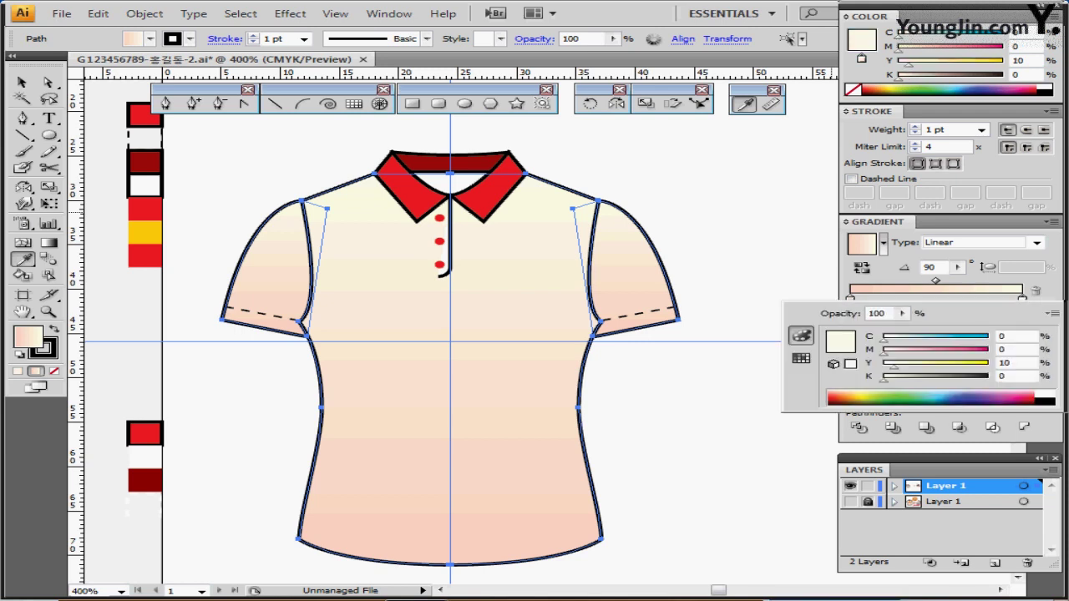
pyautogui.press('Escape')
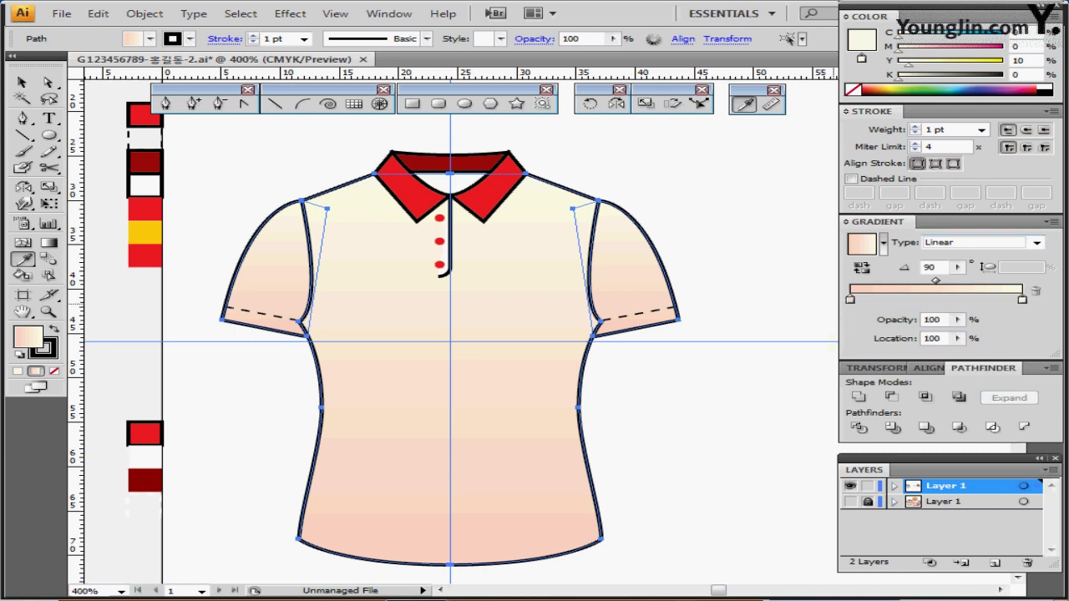
# Deselect the shirt pieces, pick up the yellow swatch's colour, and create a 3.8 × 3.8 mm yellow square on the shirt's chest
pyautogui.moveTo(620, 331); pyautogui.dragTo(678, 295)
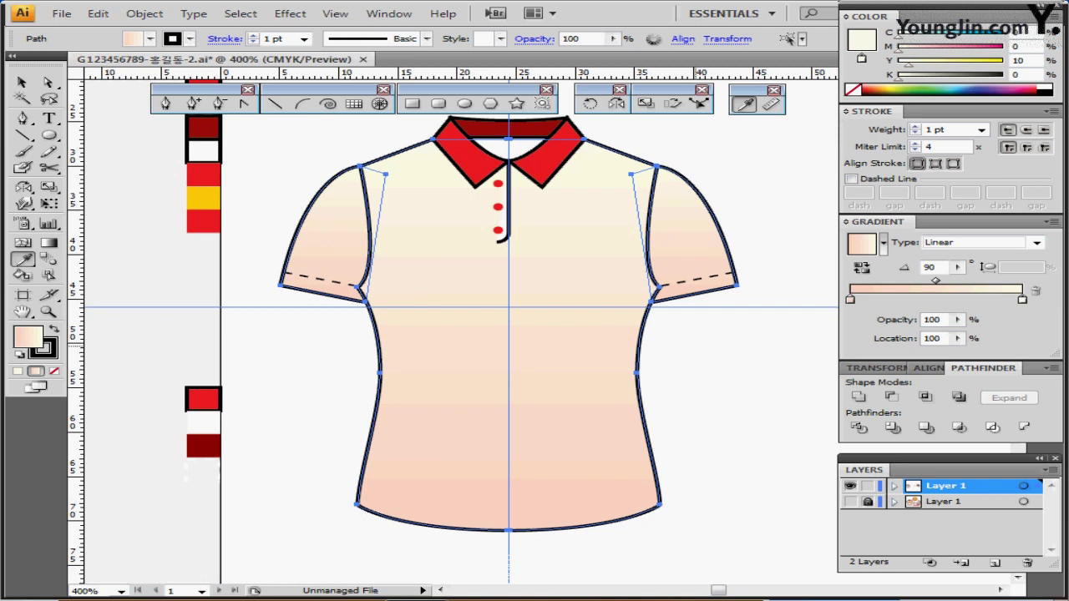
pyautogui.keyDown('ctrl'); pyautogui.click(693, 341); pyautogui.keyUp('ctrl')
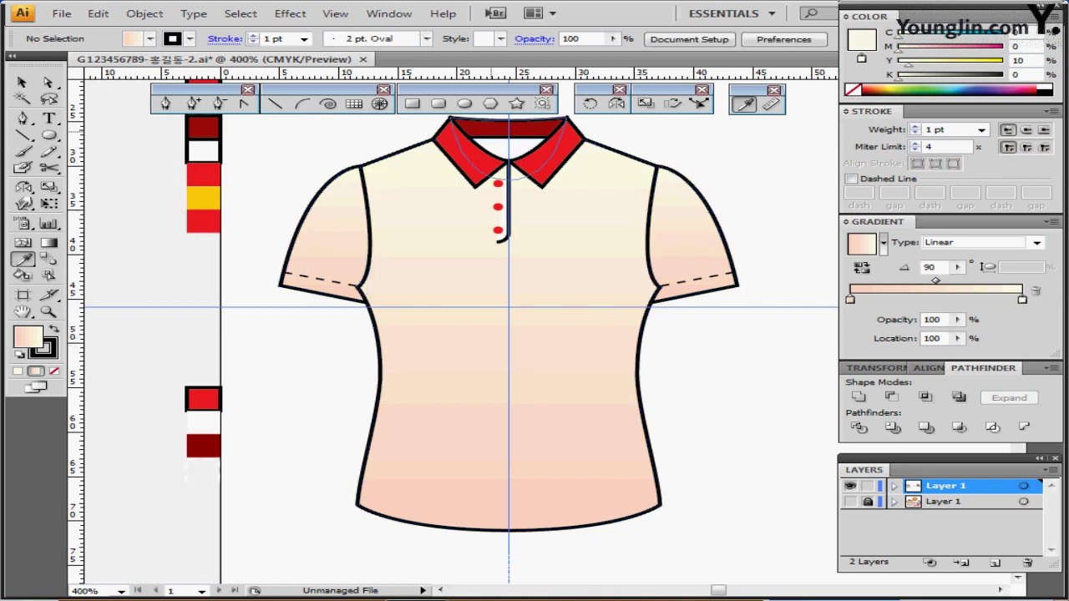
pyautogui.moveTo(435, 259); pyautogui.dragTo(424, 275)
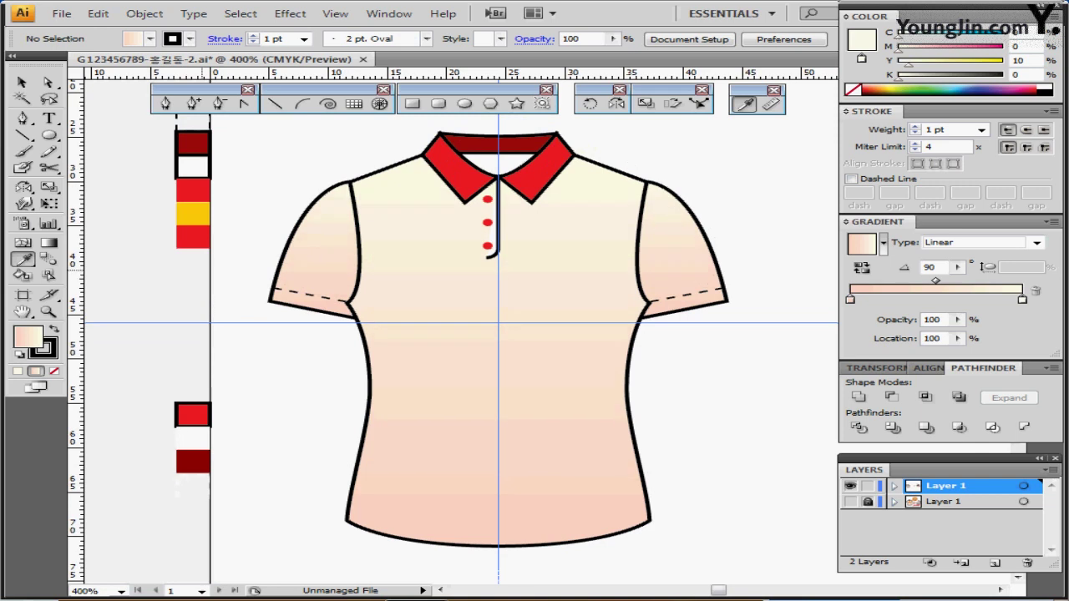
pyautogui.click(193, 213)
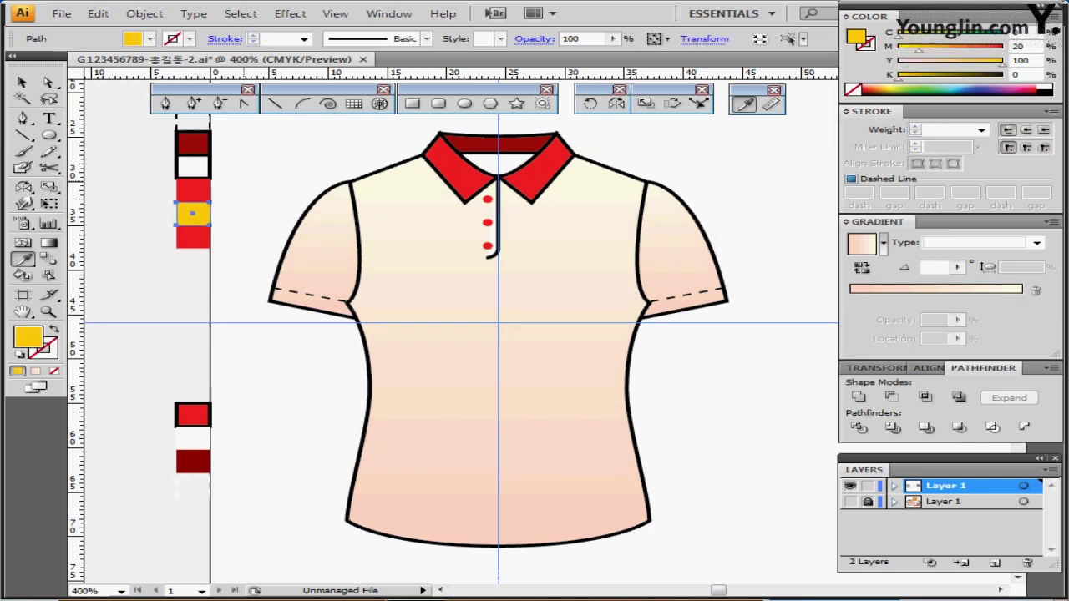
pyautogui.click(413, 104)
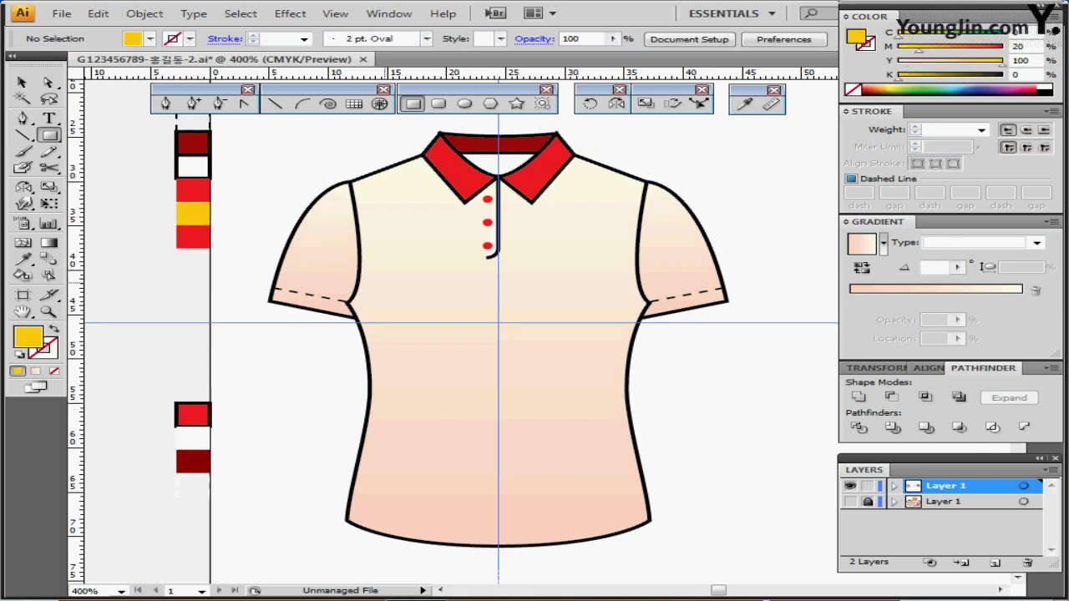
pyautogui.click(402, 280)
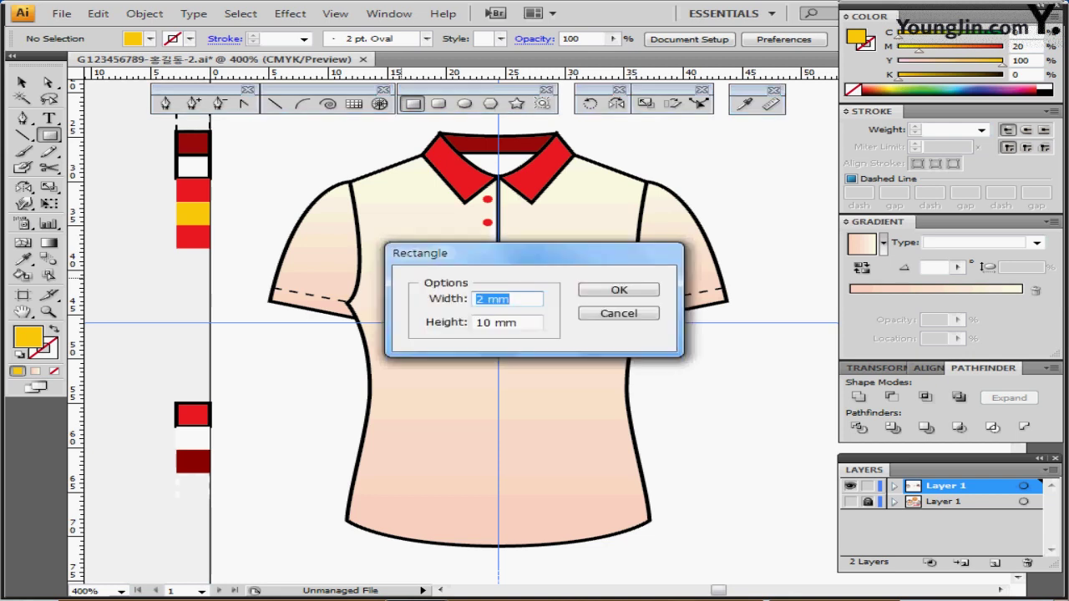
pyautogui.write('3.8')
pyautogui.press('Tab')
pyautogui.write('3.8')
pyautogui.press('Tab')
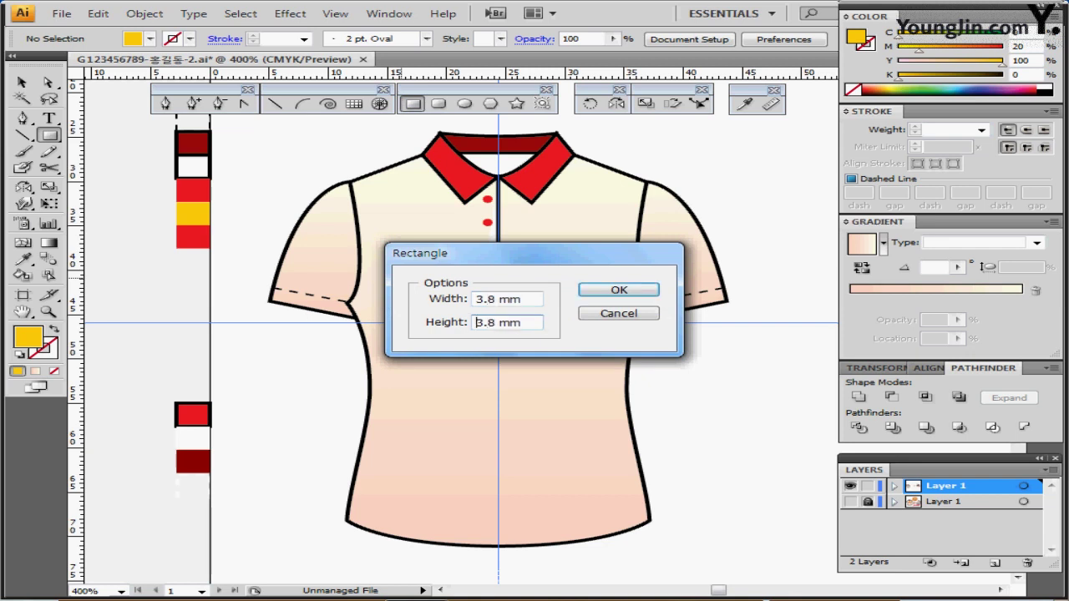
pyautogui.press('Return')
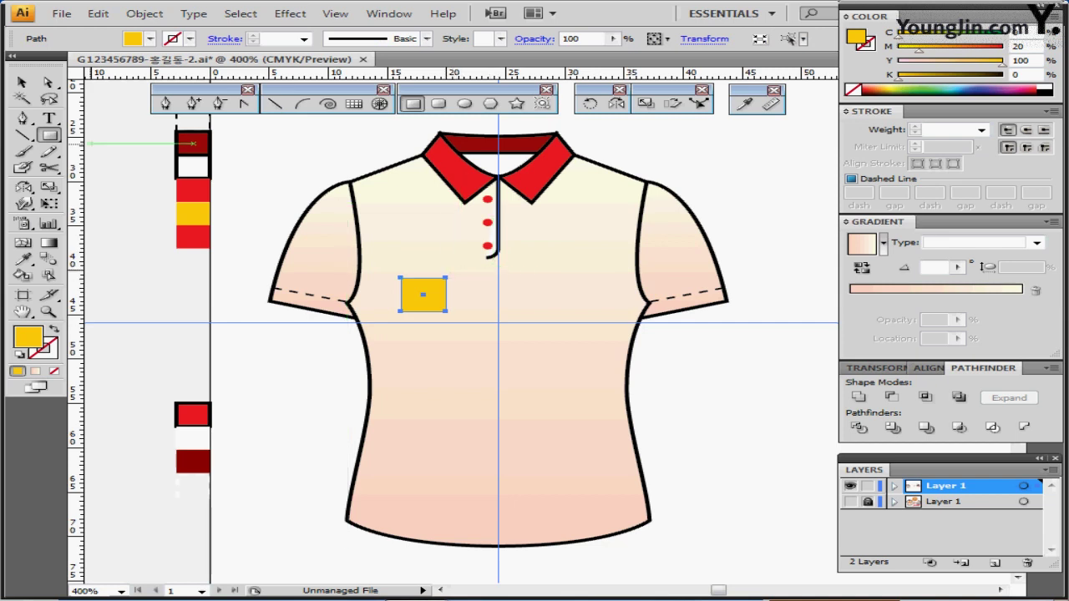
# Rotate the yellow square onto its corner as a diamond and scale it non-uniformly to 80% horizontally and 100% vertically
pyautogui.press('v')
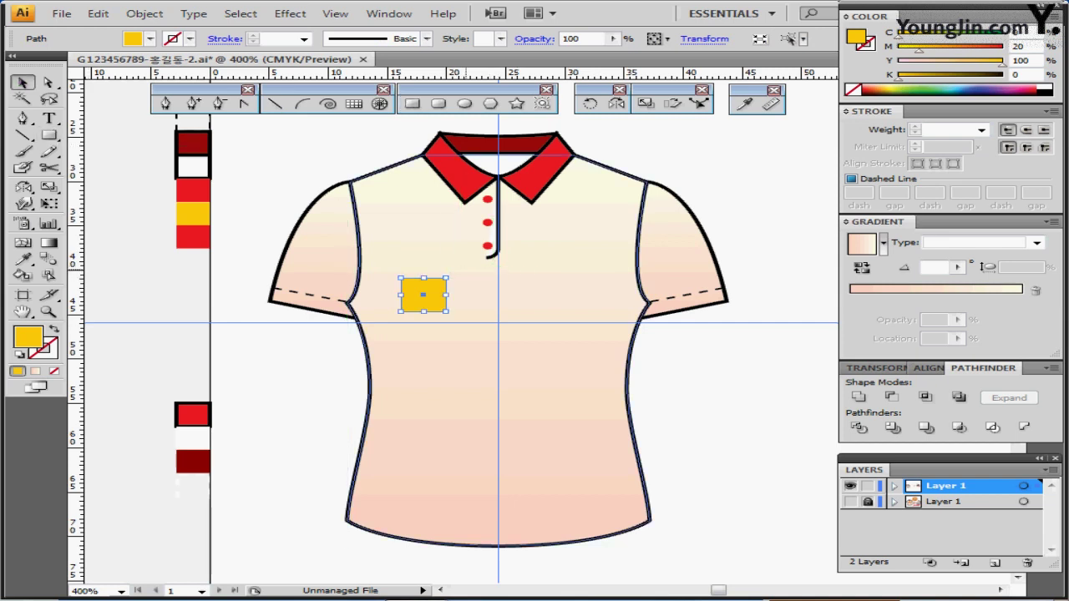
pyautogui.moveTo(467, 269); pyautogui.dragTo(477, 297)
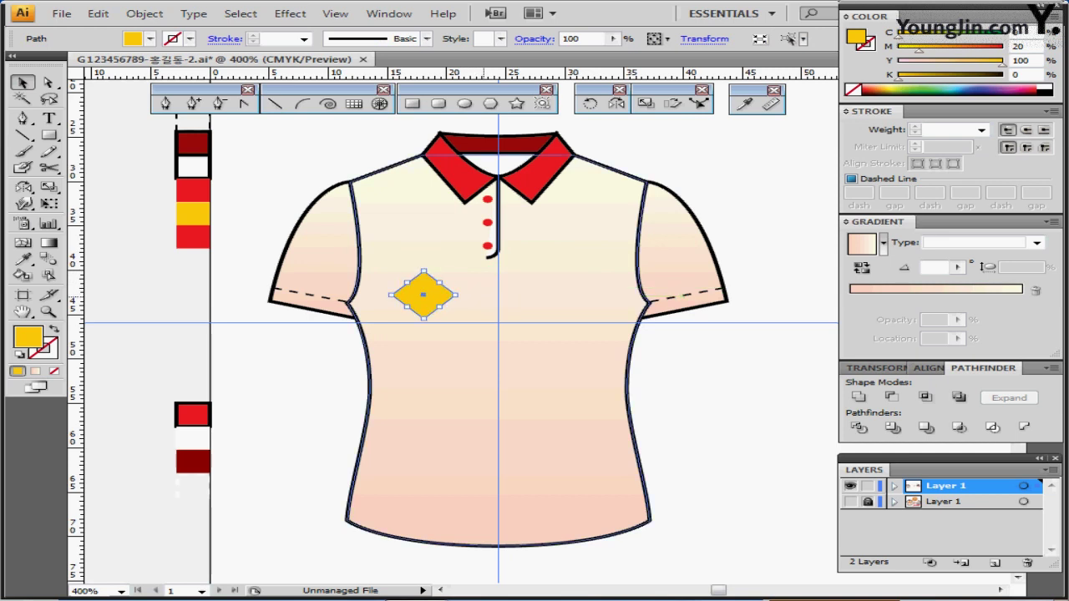
pyautogui.scroll(-1, 453, 332)
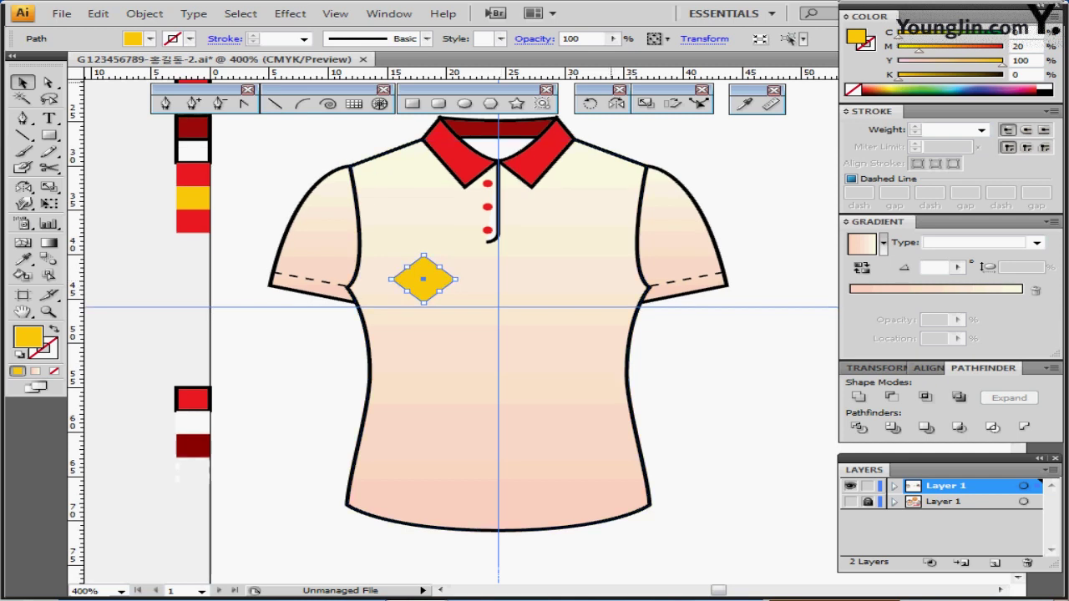
pyautogui.doubleClick(646, 103)
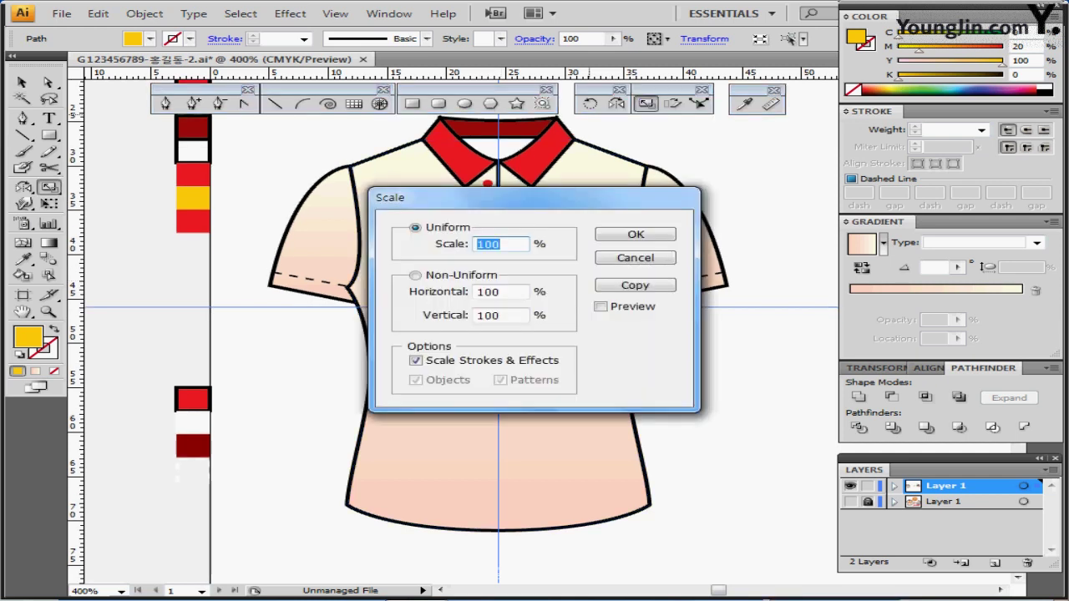
pyautogui.moveTo(535, 197); pyautogui.dragTo(651, 151)
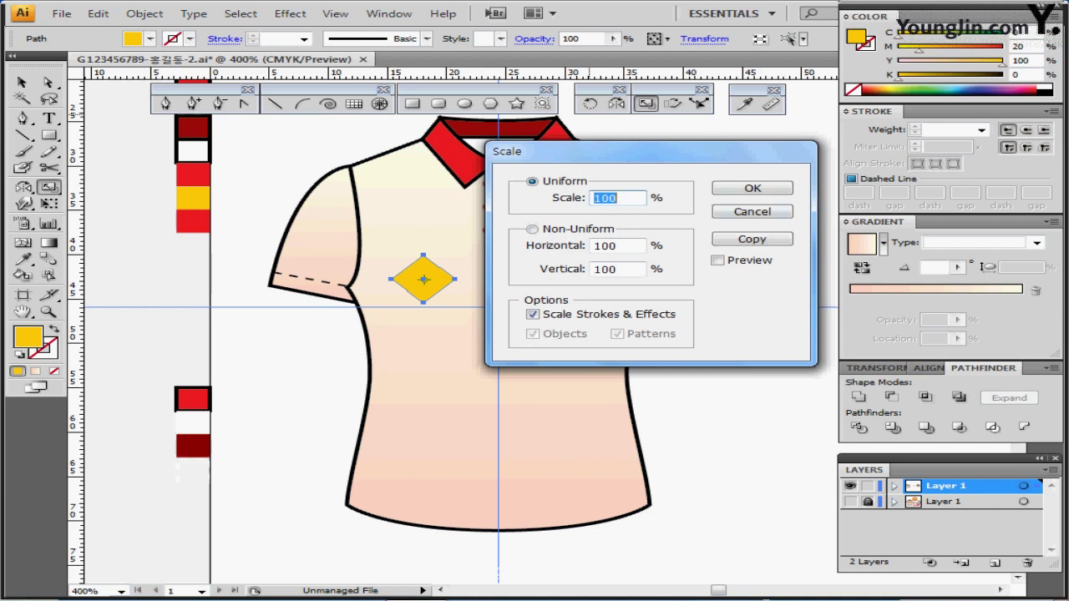
pyautogui.press('Tab')
pyautogui.write('80')
pyautogui.press('Tab')
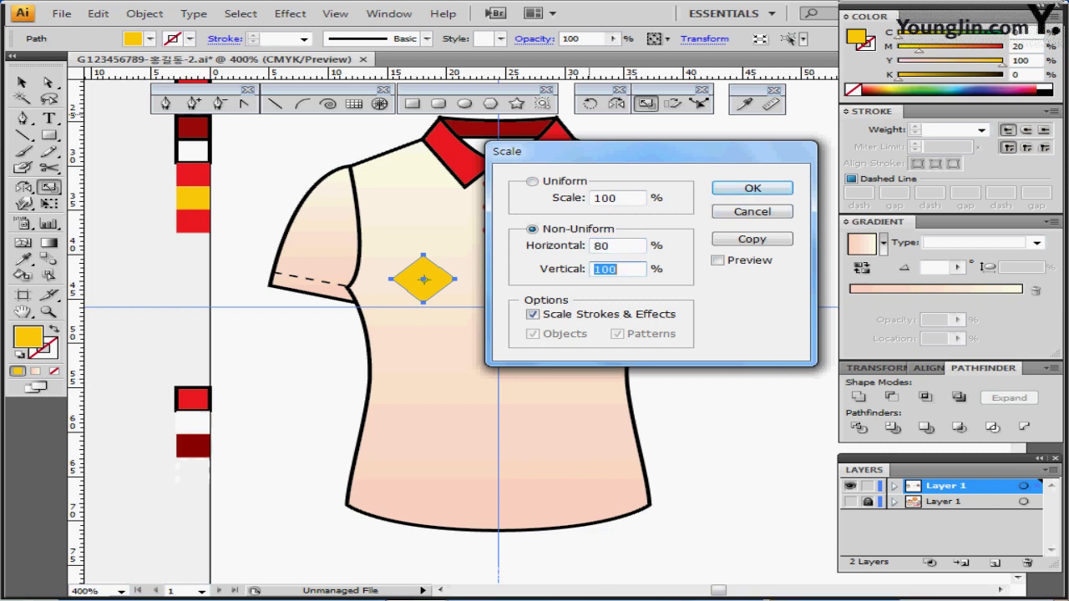
pyautogui.press('Return')
pyautogui.press('Return')
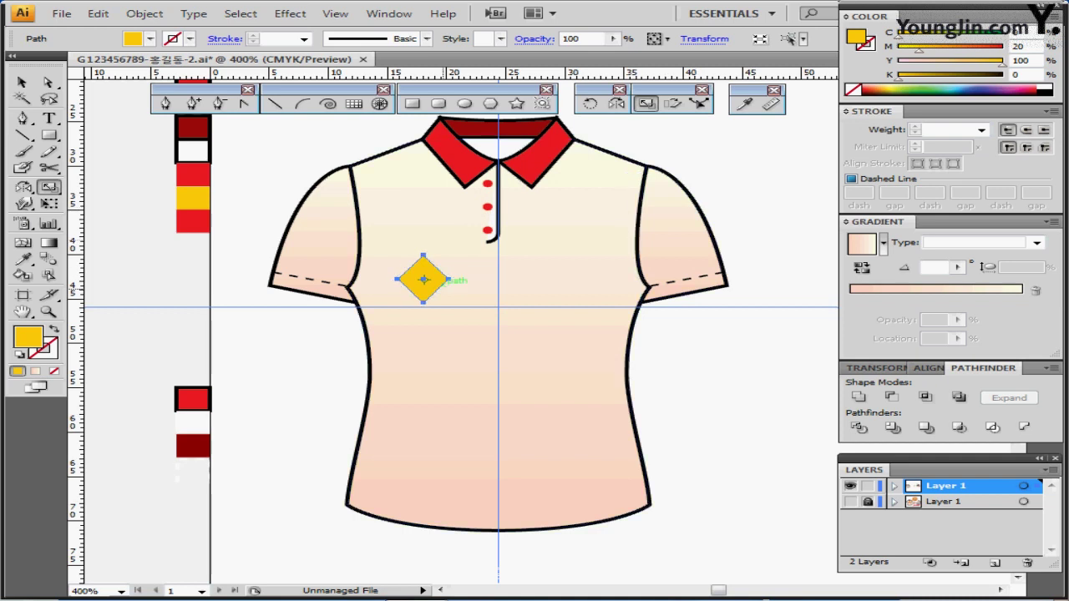
# Move the yellow diamond beside the armhole seam and duplicate it sideways into a touching row of five across the chest
pyautogui.moveTo(430, 284); pyautogui.dragTo(405, 286)
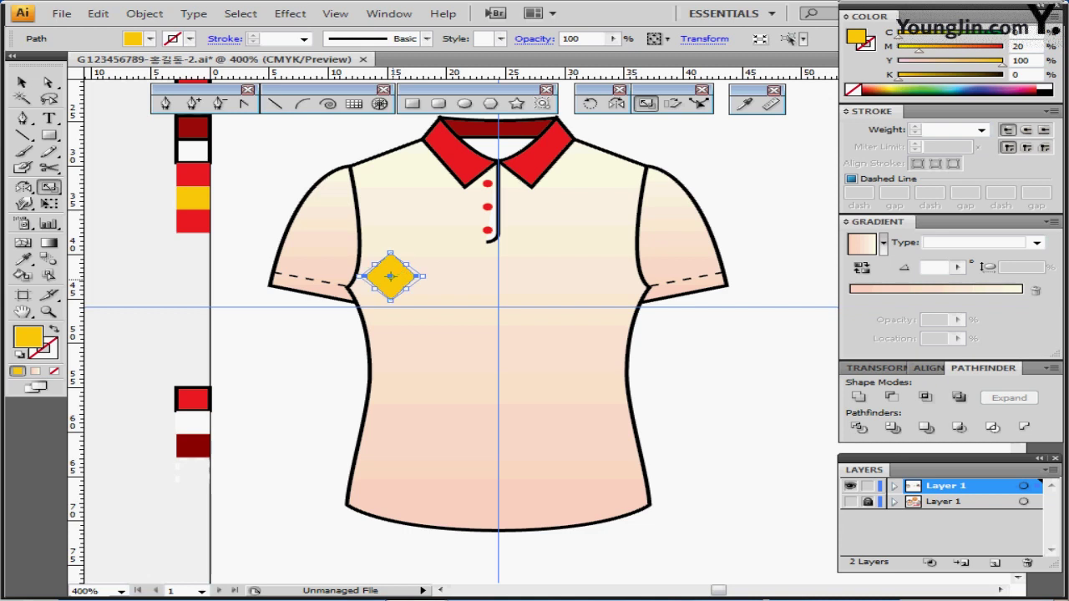
pyautogui.moveTo(391, 276); pyautogui.dragTo(442, 276)
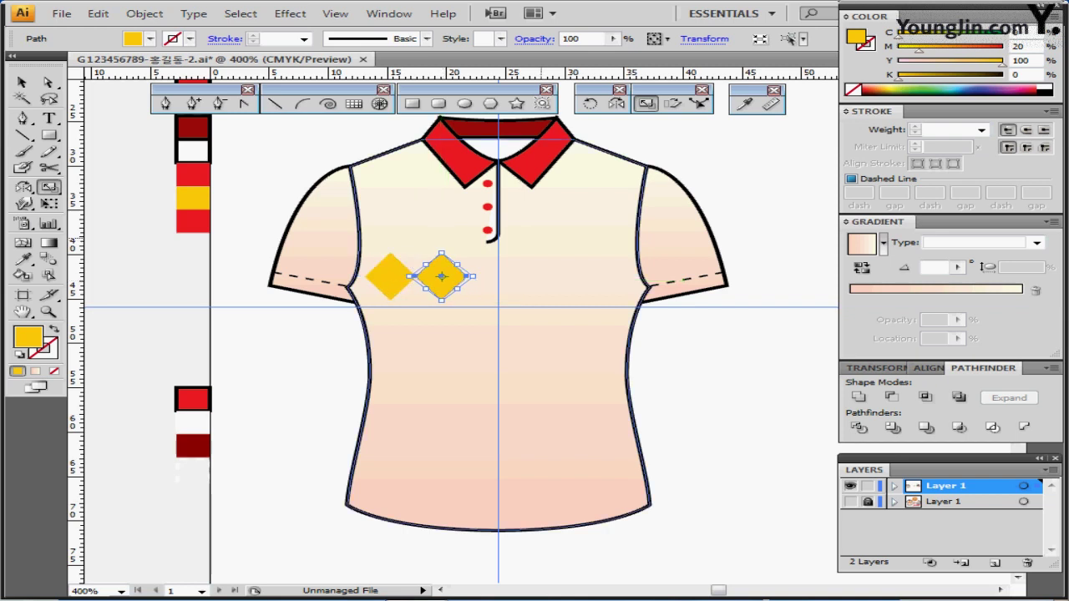
pyautogui.hotkey('ctrl', 'd')
pyautogui.hotkey('ctrl', 'd')
pyautogui.hotkey('ctrl', 'd')
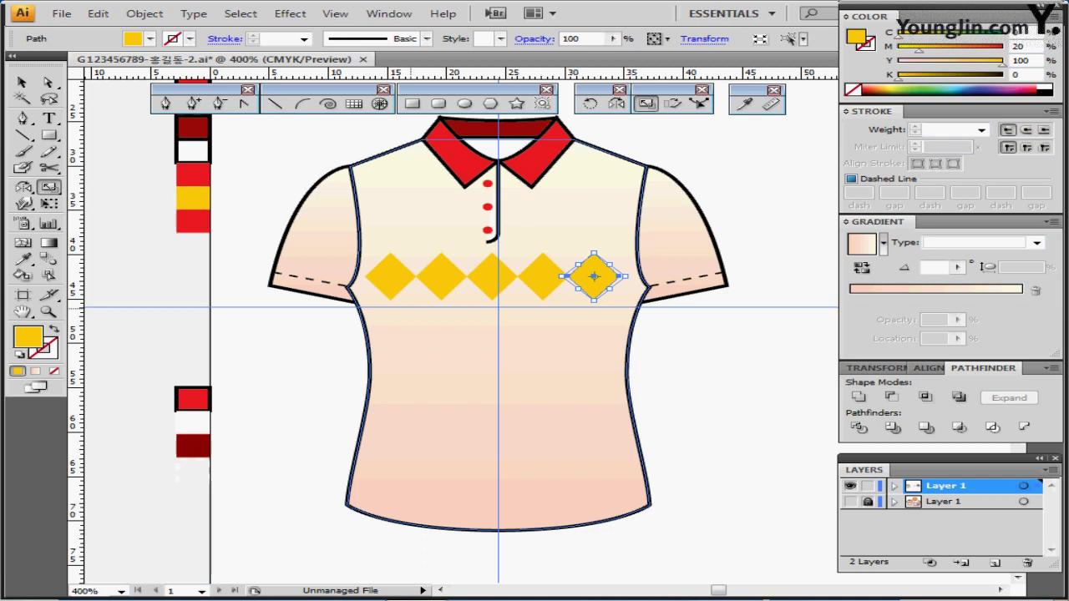
# Centre the row of five diamonds on the vertical guide and place a copy of the row directly beneath it
pyautogui.keyDown('ctrl'); pyautogui.keyDown('shift'); pyautogui.click(391, 278); pyautogui.keyUp('shift'); pyautogui.keyUp('ctrl')
pyautogui.keyDown('ctrl'); pyautogui.keyDown('shift'); pyautogui.click(441, 278); pyautogui.keyUp('shift'); pyautogui.keyUp('ctrl')
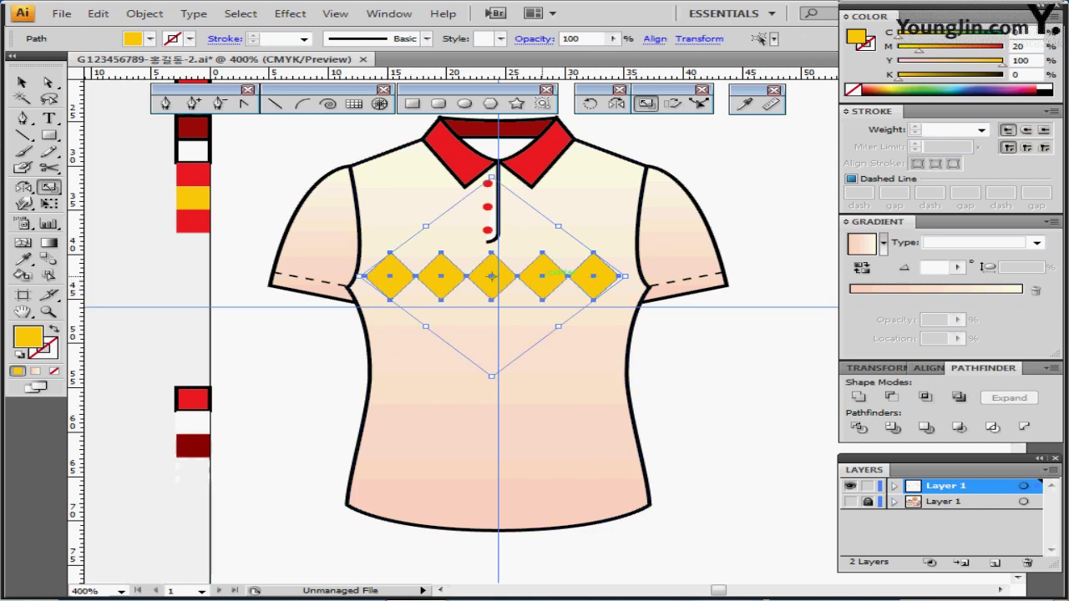
pyautogui.moveTo(492, 276); pyautogui.dragTo(499, 276)
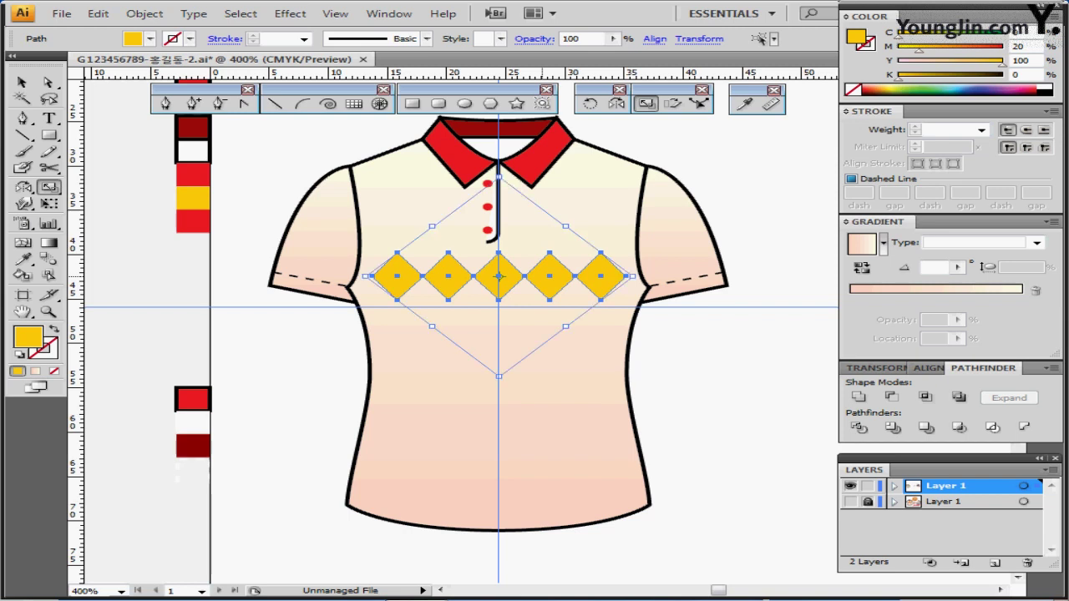
pyautogui.press('ctrl')
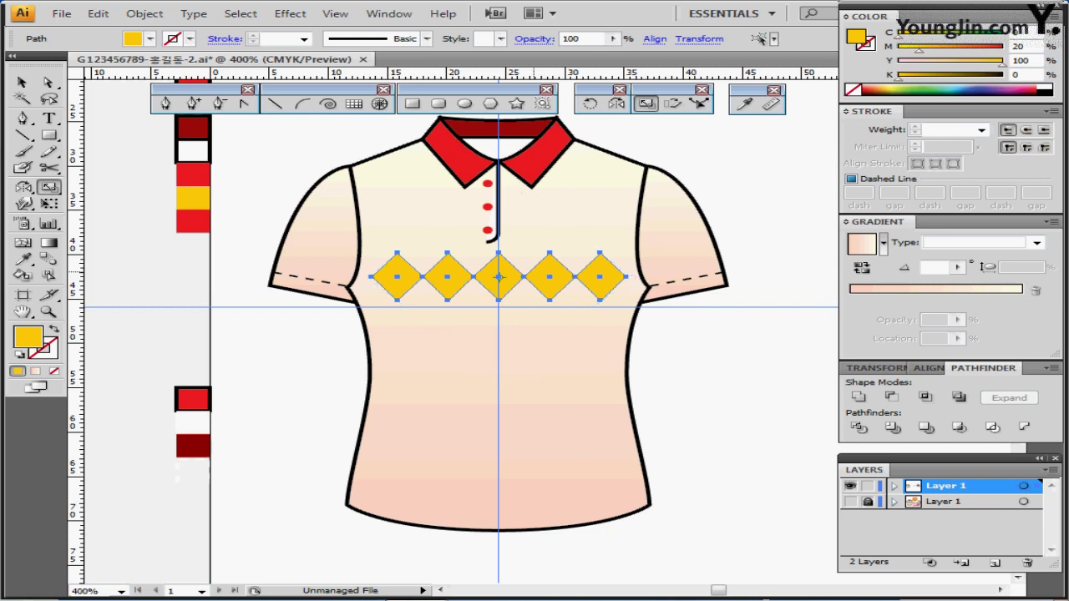
pyautogui.moveTo(543, 281); pyautogui.dragTo(538, 329)
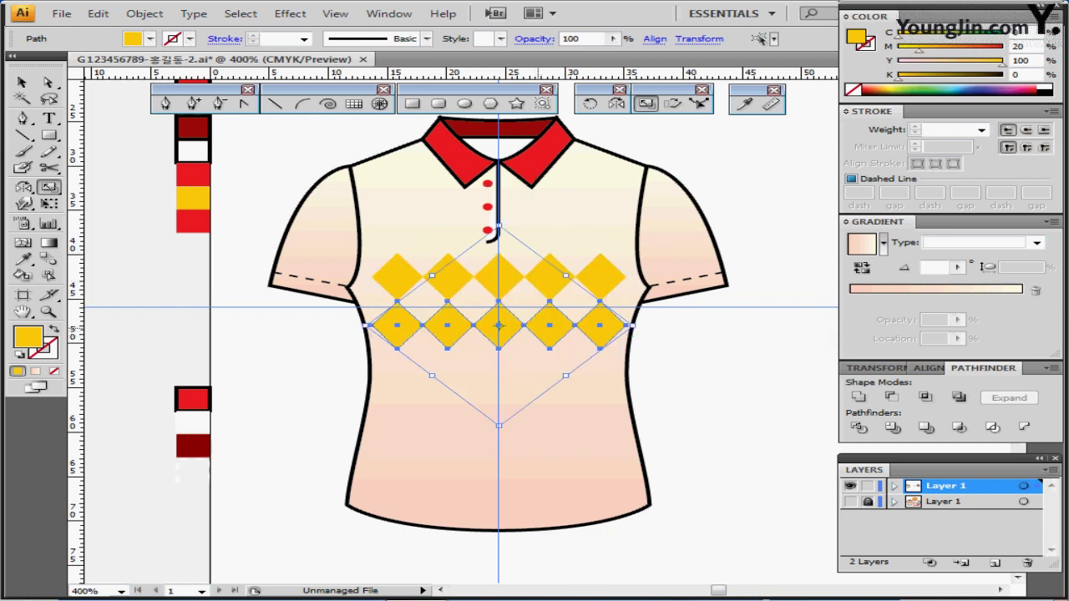
pyautogui.keyDown('ctrl'); pyautogui.click(691, 331); pyautogui.keyUp('ctrl')
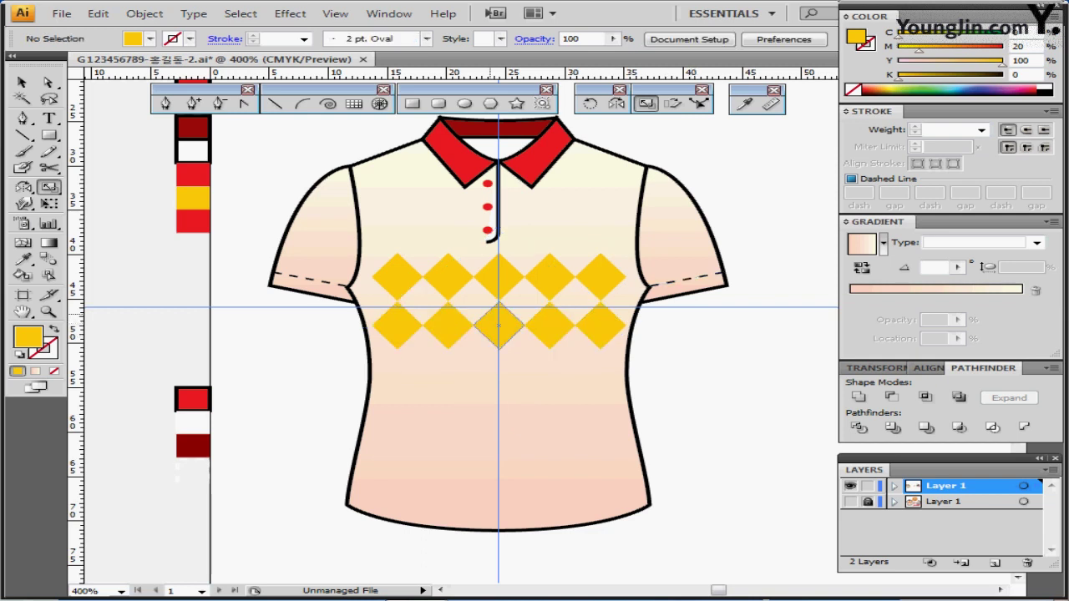
# Recolour the second and fourth diamonds of the upper row and the first, third and fifth of the lower row with the red swatch
pyautogui.keyDown('ctrl'); pyautogui.click(448, 277); pyautogui.keyUp('ctrl')
pyautogui.keyDown('shift'); pyautogui.click(549, 277); pyautogui.keyUp('shift')
pyautogui.keyDown('shift'); pyautogui.click(397, 325); pyautogui.keyUp('shift')
pyautogui.keyDown('shift'); pyautogui.click(498, 325); pyautogui.keyUp('shift')
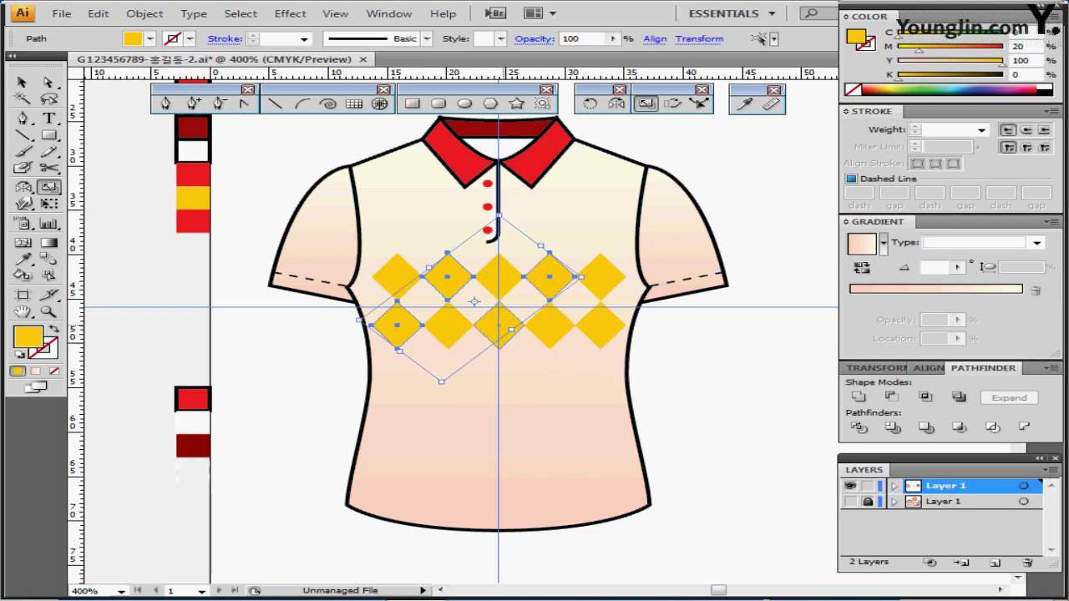
pyautogui.keyDown('ctrl'); pyautogui.keyDown('shift'); pyautogui.click(600, 325); pyautogui.keyUp('shift'); pyautogui.keyUp('ctrl')
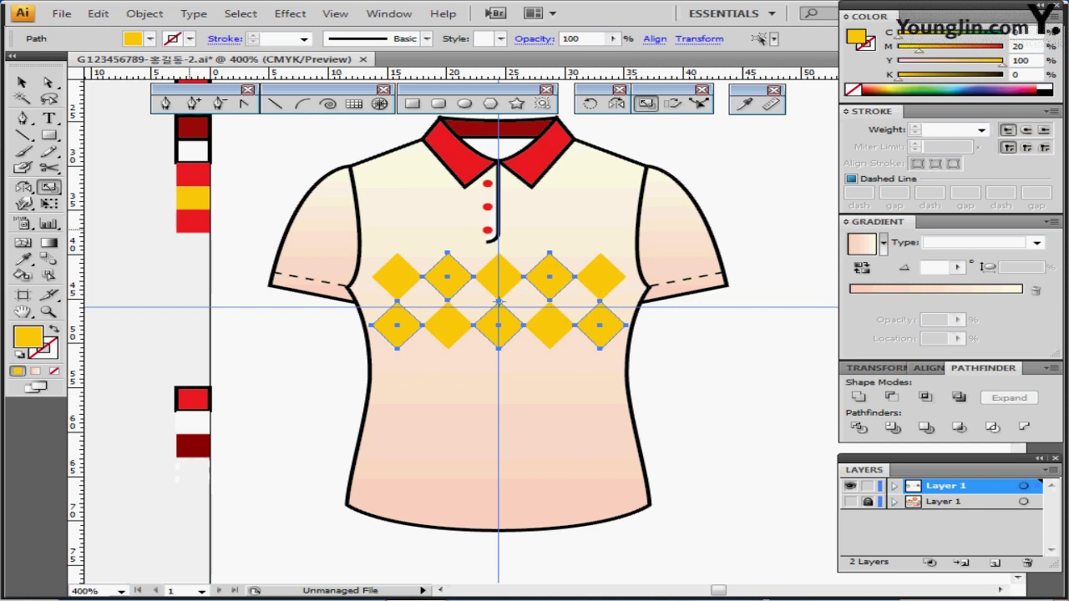
pyautogui.press('i')
pyautogui.click(192, 173)
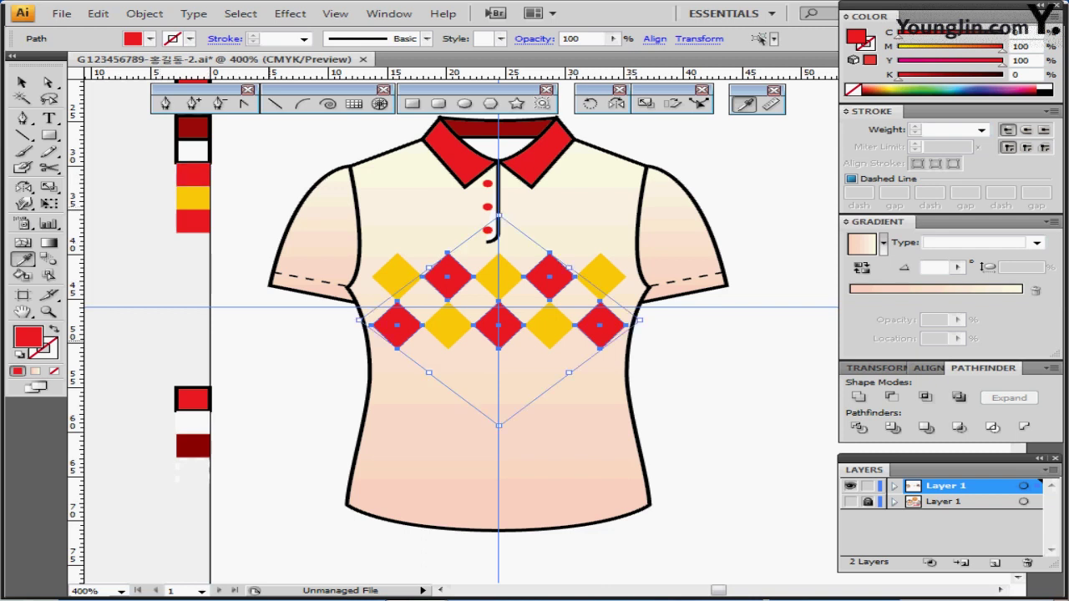
pyautogui.keyDown('ctrl'); pyautogui.click(245, 342); pyautogui.keyUp('ctrl')
# Copy the sleeve stitching's 0.5 pt black dashed stroke and draw a curved hem stitch line from side seam to side seam above the bottom edge
pyautogui.keyDown('ctrl'); pyautogui.click(336, 284); pyautogui.keyUp('ctrl')
pyautogui.press('a')
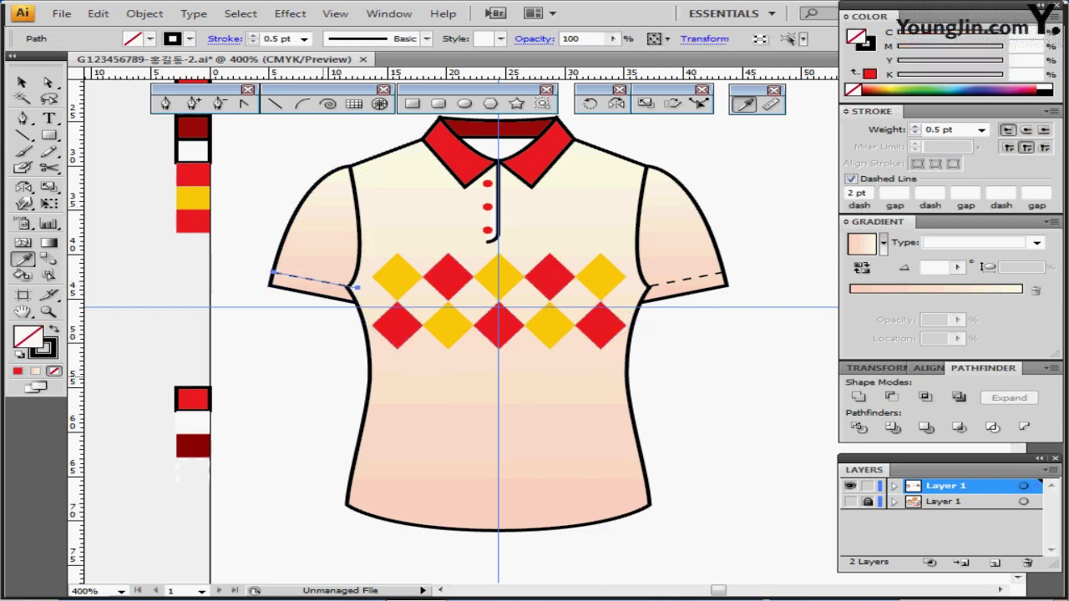
pyautogui.moveTo(328, 386); pyautogui.dragTo(304, 293)
pyautogui.keyDown('ctrl'); pyautogui.click(305, 293); pyautogui.keyUp('ctrl')
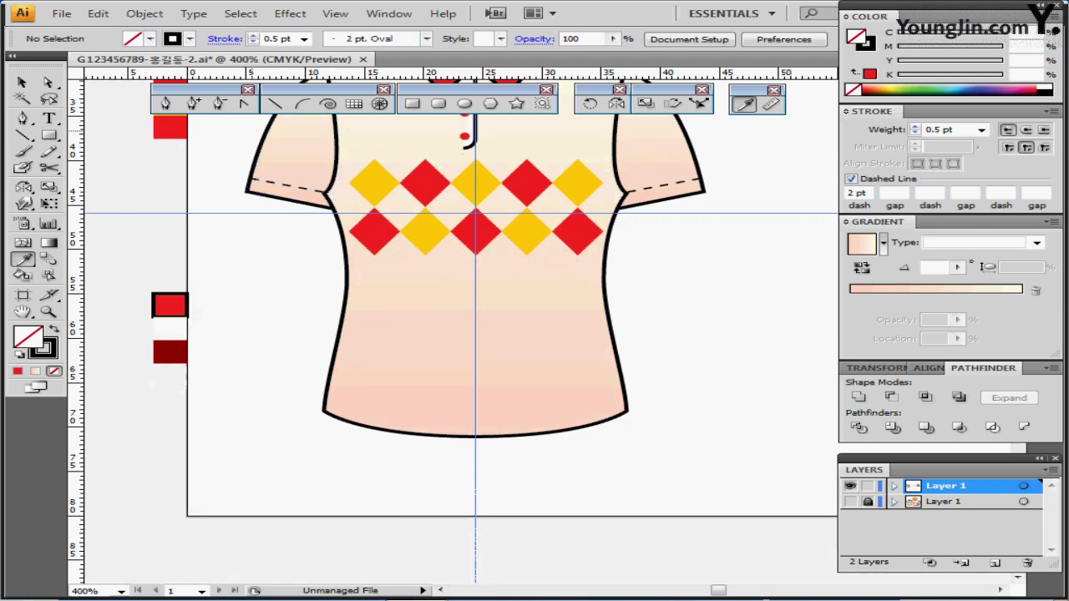
pyautogui.press('p')
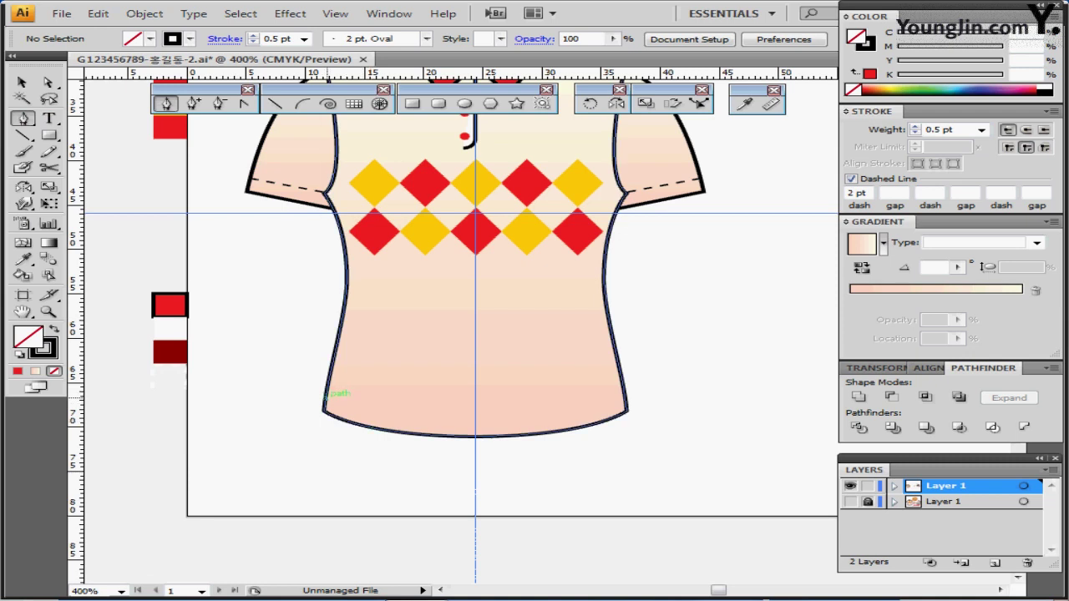
pyautogui.click(325, 395)
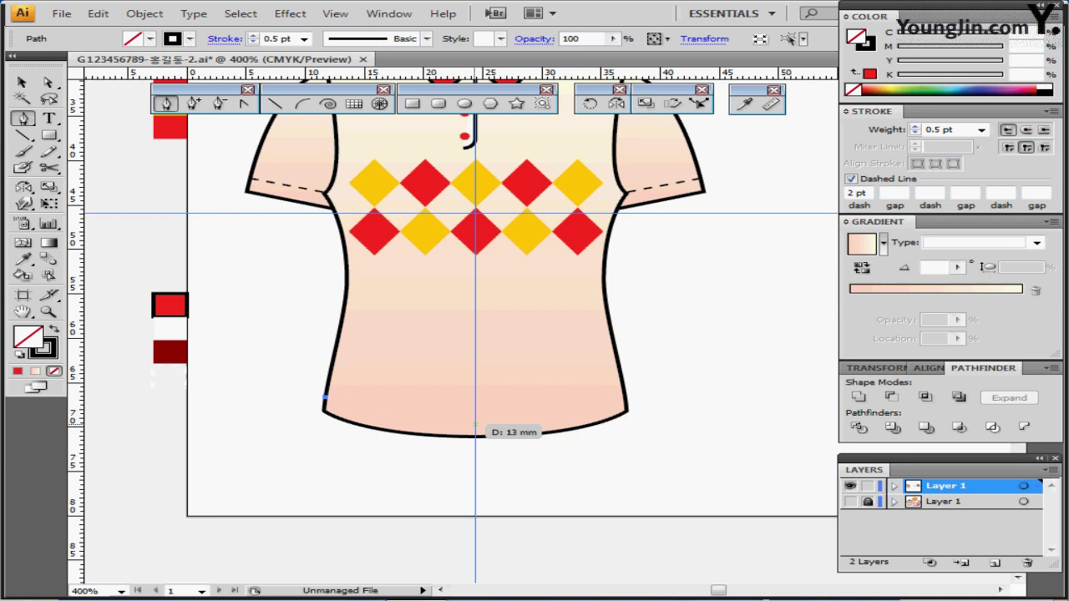
pyautogui.moveTo(475, 425); pyautogui.dragTo(588, 426)
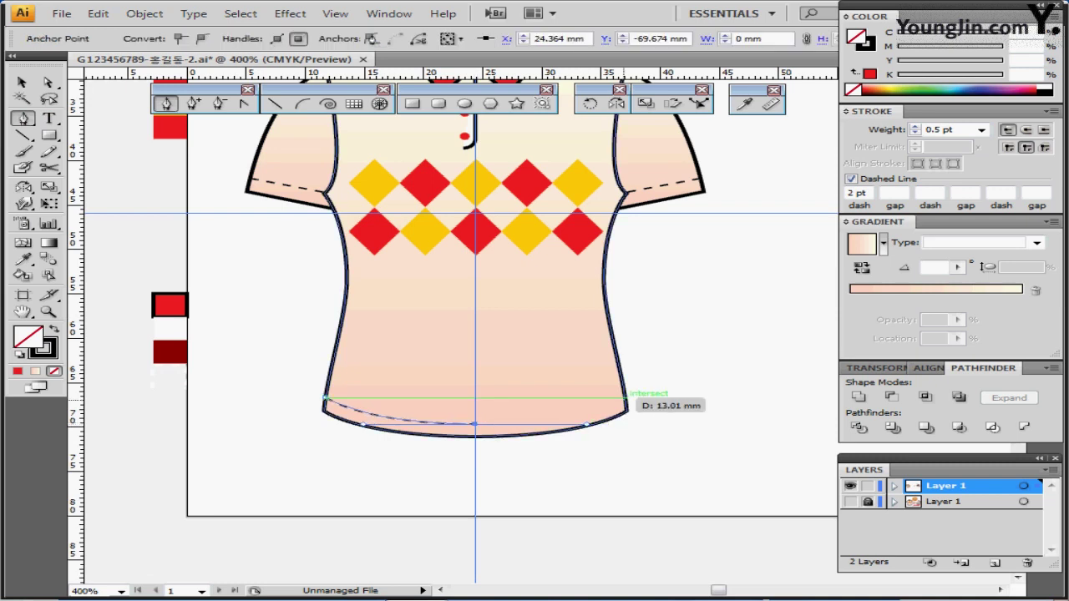
pyautogui.click(625, 398)
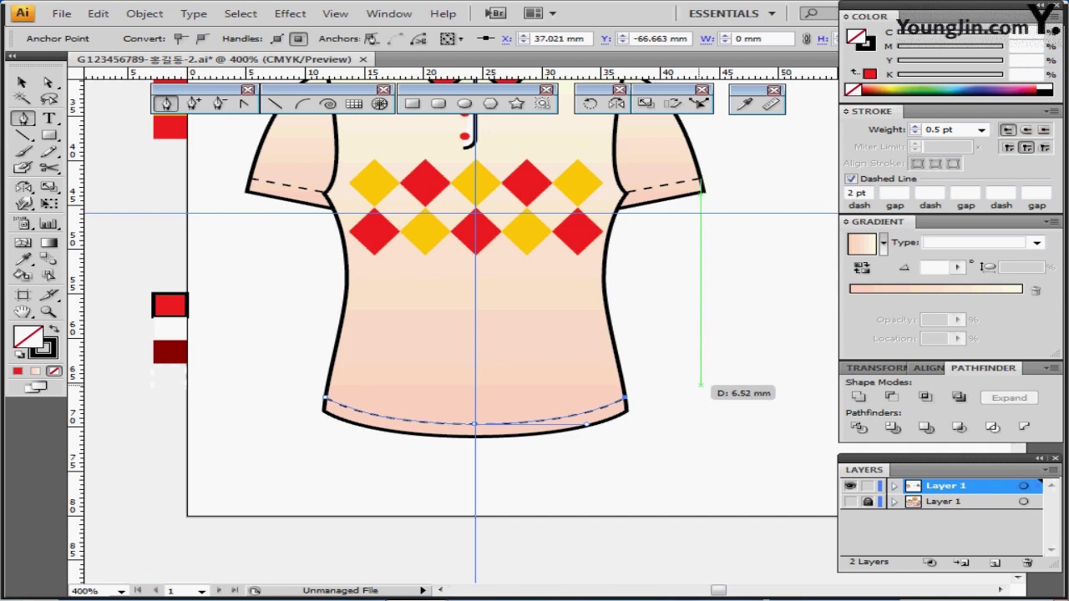
pyautogui.keyDown('ctrl'); pyautogui.click(701, 385); pyautogui.keyUp('ctrl')
# Finish the hem stitch path, then group every part of the shirt and hide the bounding box
pyautogui.keyDown('ctrl'); pyautogui.keyDown('alt'); pyautogui.click(640, 391); pyautogui.keyUp('alt'); pyautogui.keyUp('ctrl')
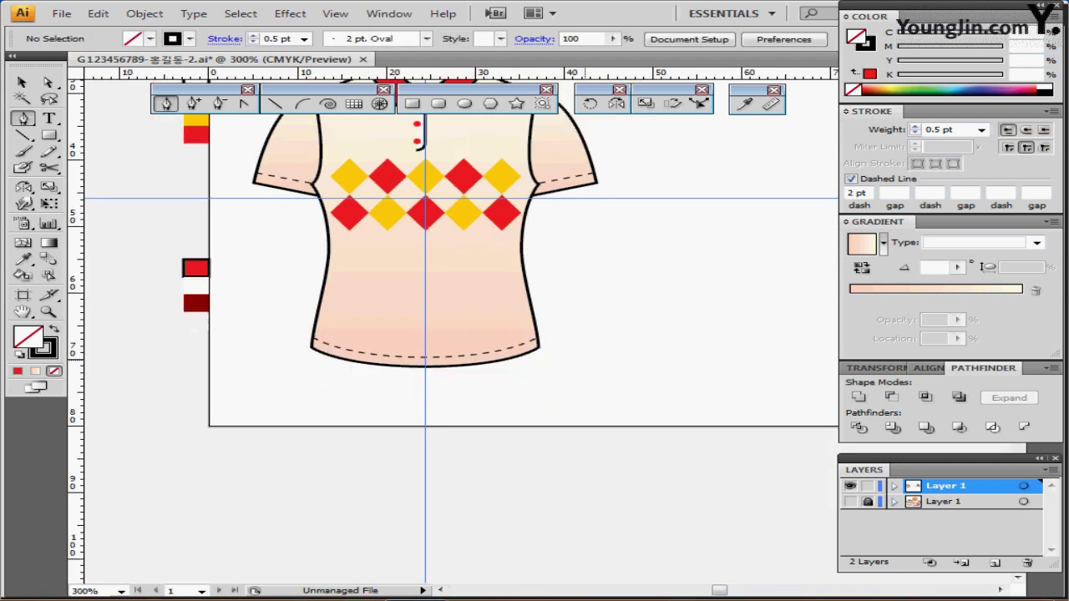
pyautogui.moveTo(566, 301); pyautogui.dragTo(571, 418)
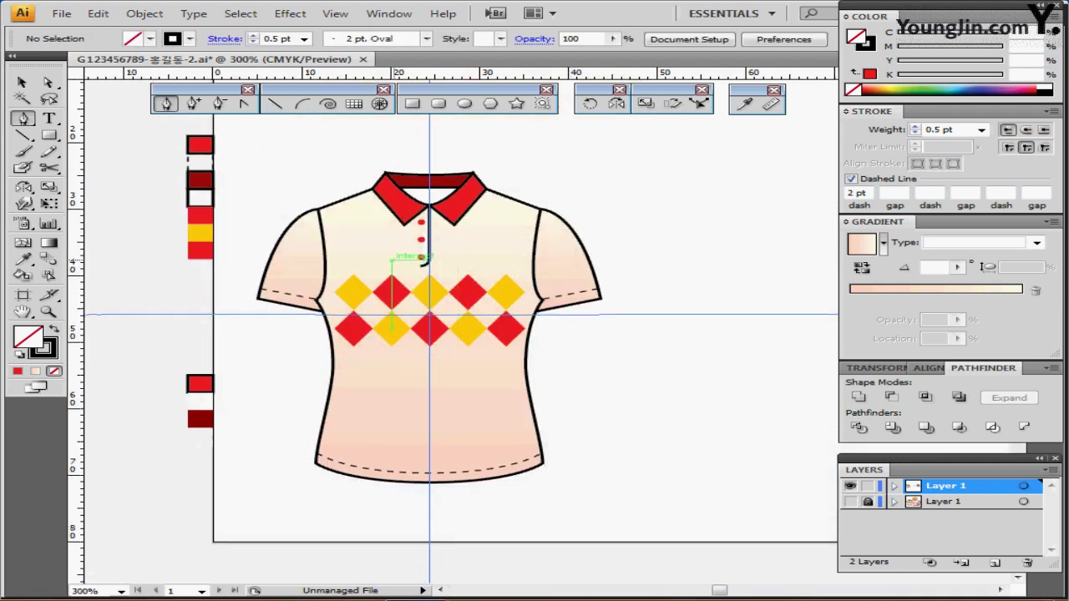
pyautogui.moveTo(272, 153); pyautogui.dragTo(556, 484)
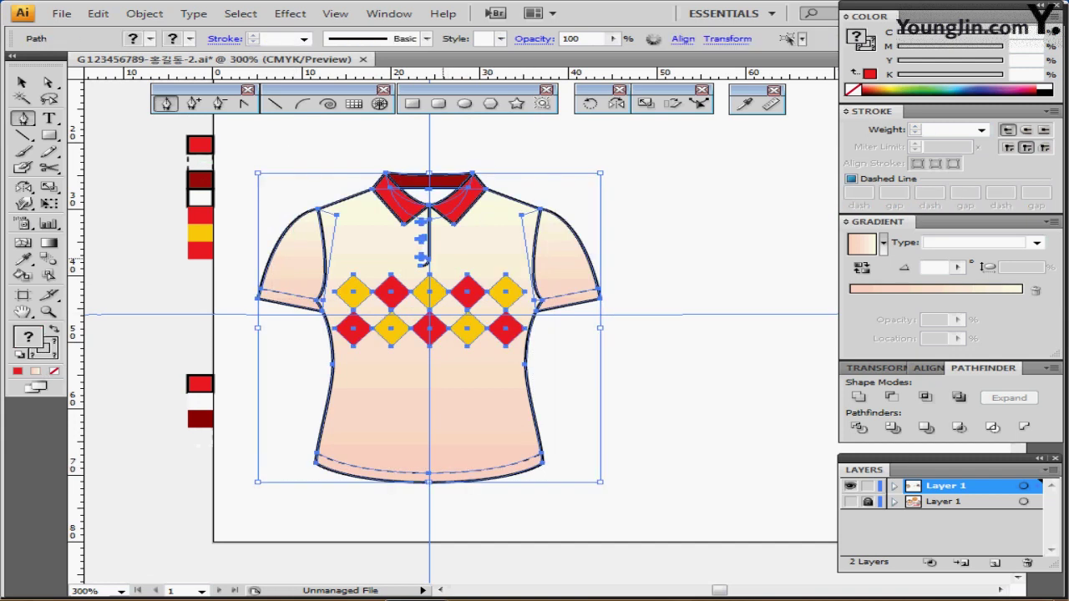
pyautogui.hotkey('ctrl', 'g')
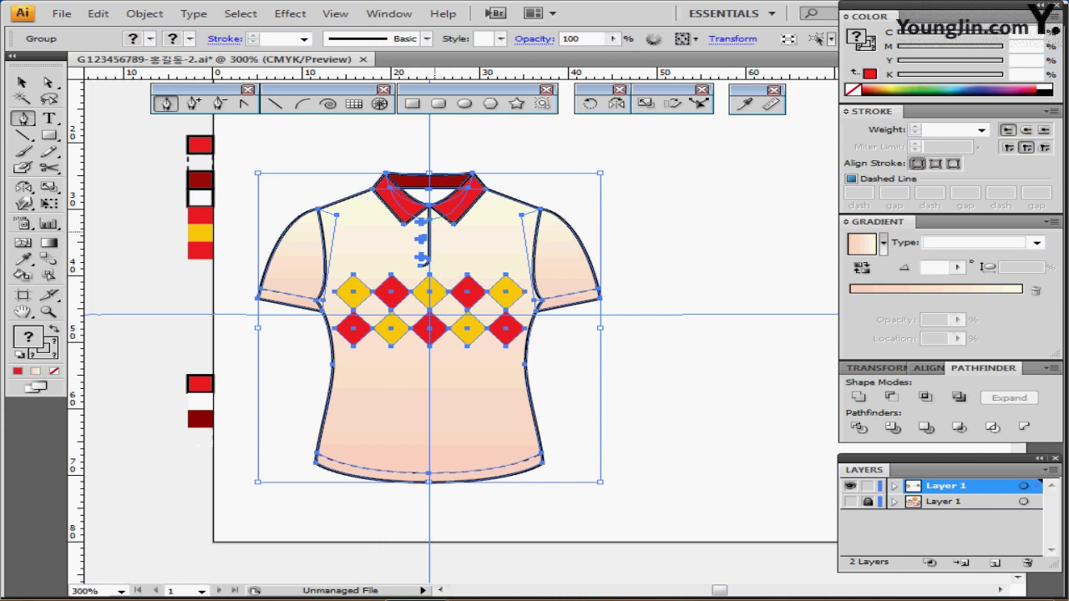
pyautogui.hotkey('ctrl', 'shift', 'b')
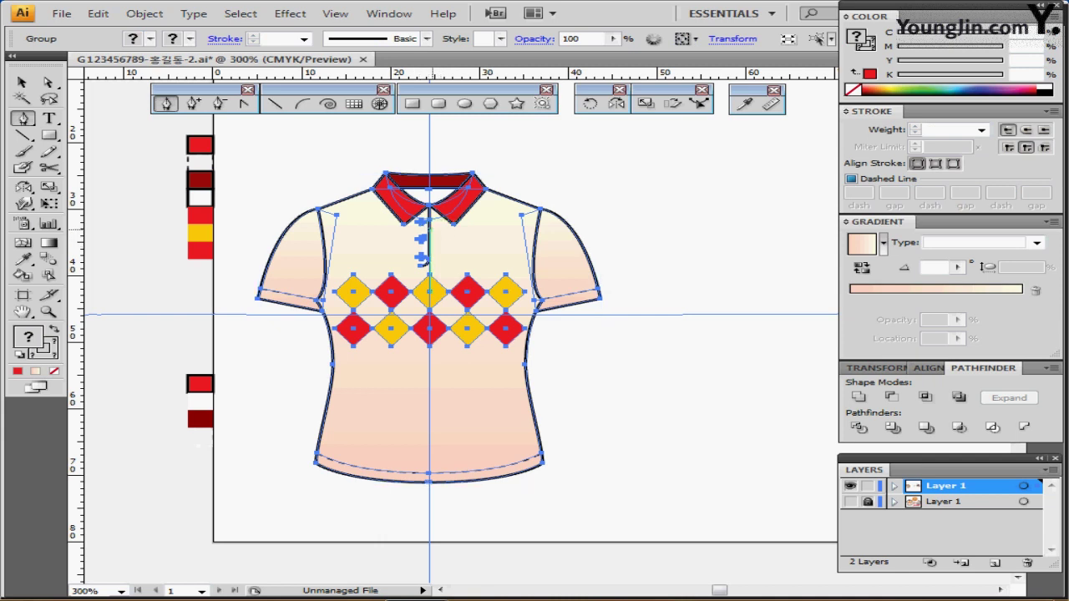
# Start a previewed Multiply Drop Shadow on the shirt group with its opacity set to 50%
pyautogui.click(289, 13)
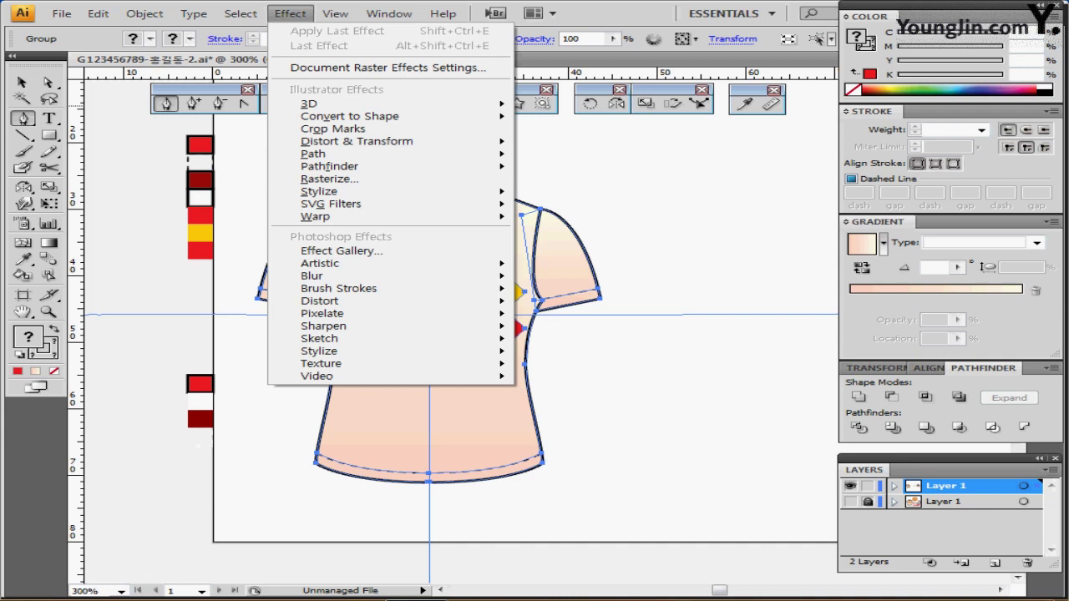
pyautogui.moveTo(319, 191)
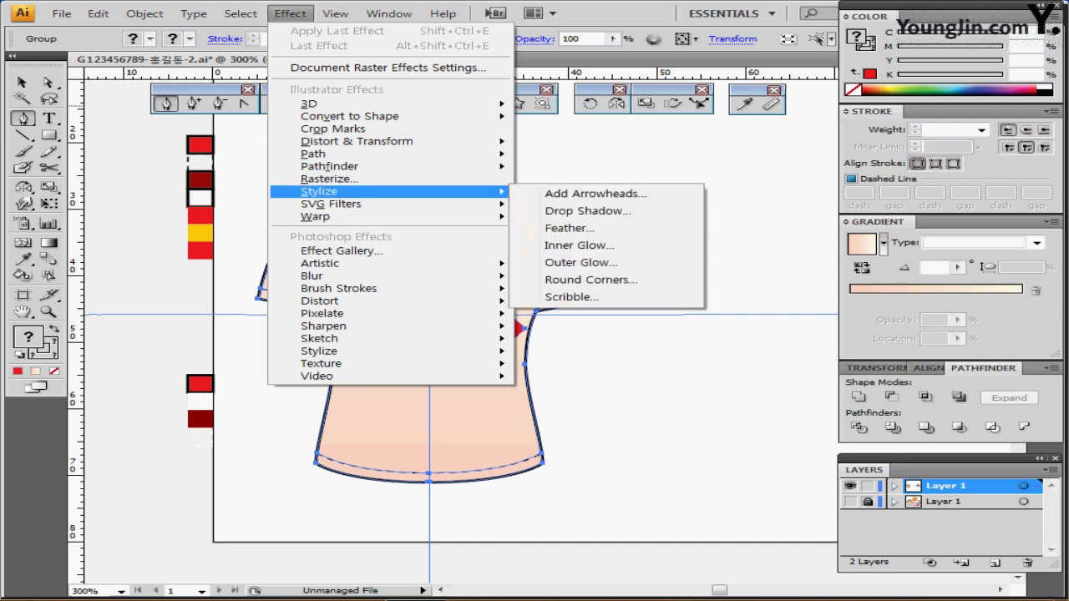
pyautogui.click(588, 210)
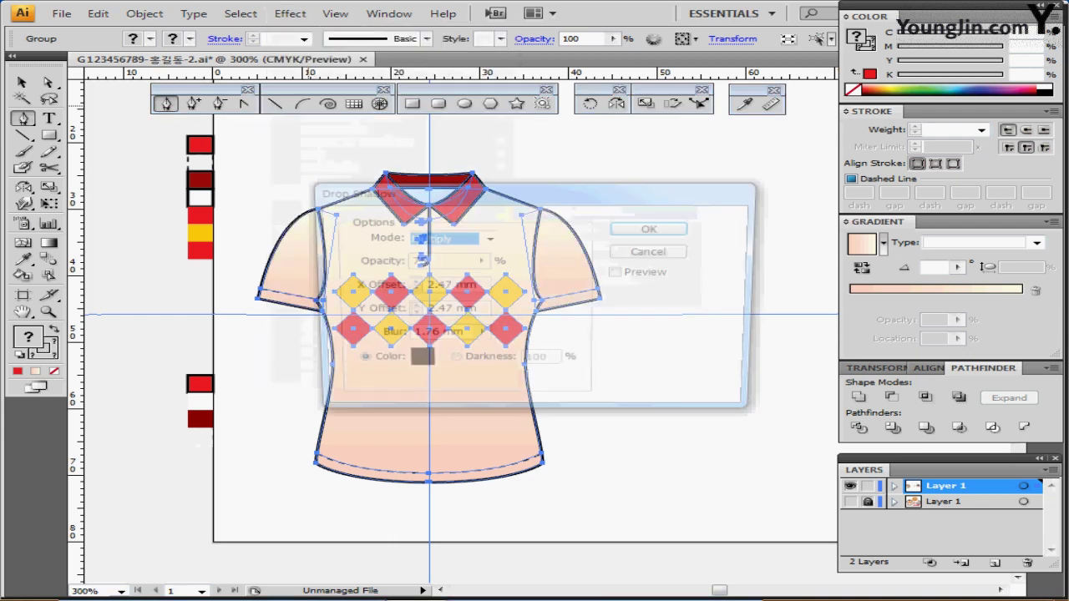
pyautogui.doubleClick(415, 262)
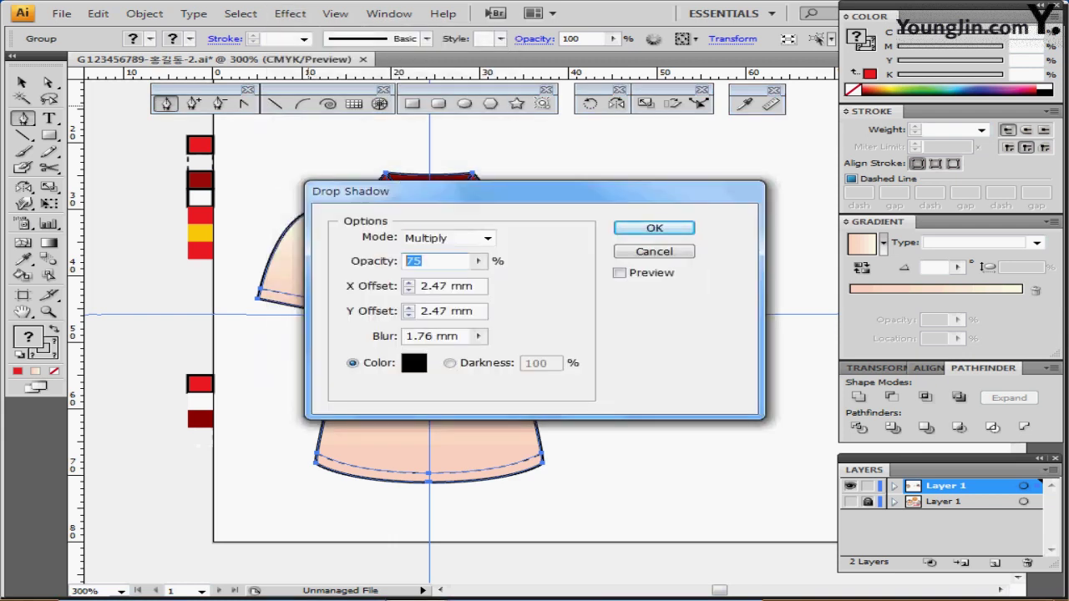
pyautogui.click(620, 273)
pyautogui.moveTo(576, 191); pyautogui.dragTo(750, 178)
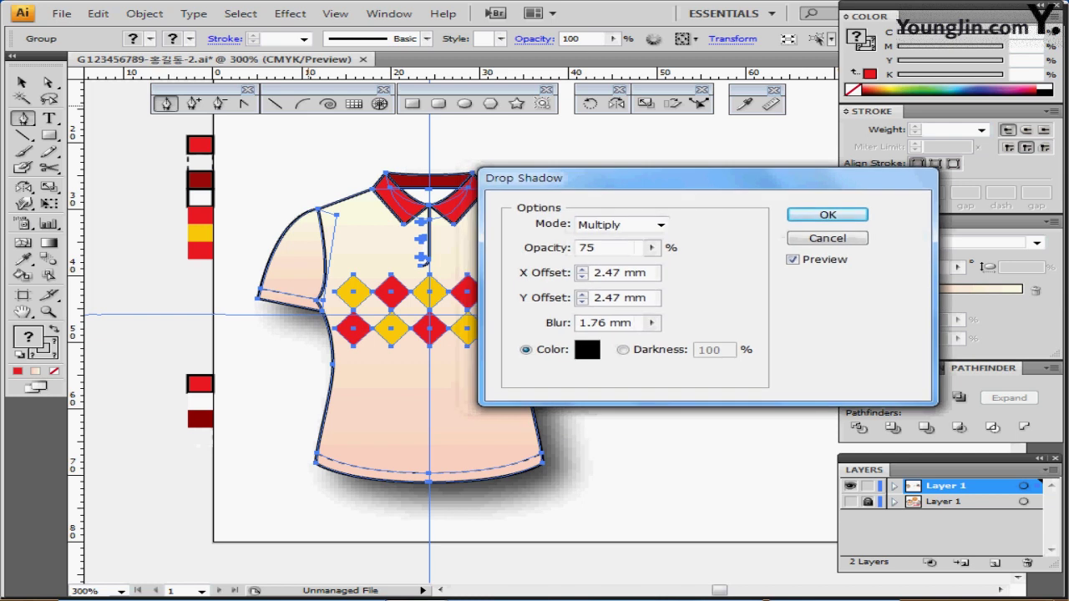
pyautogui.doubleClick(588, 248)
pyautogui.write('50')
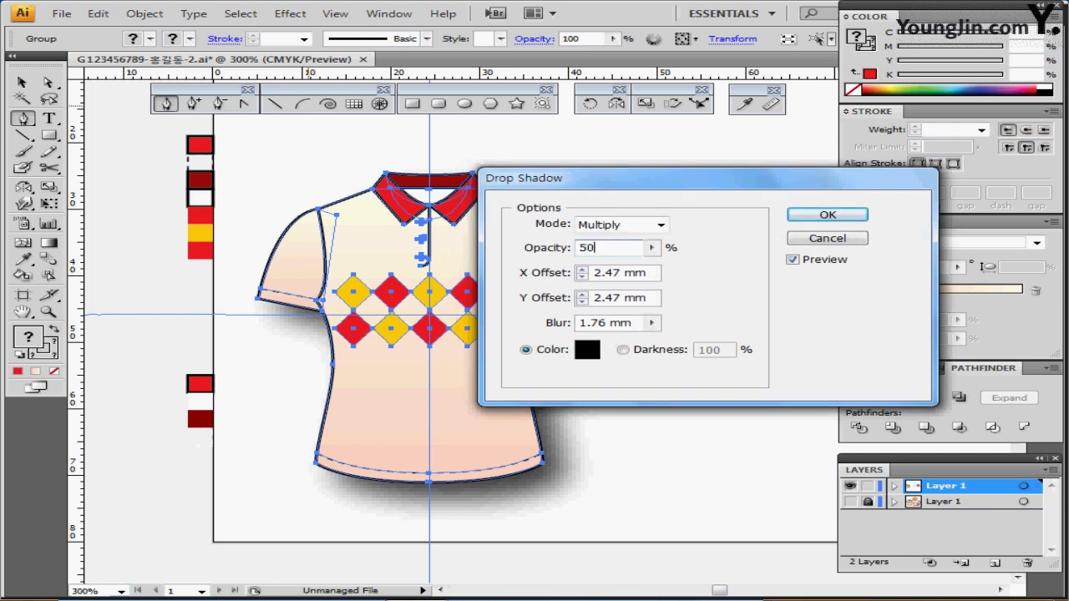
pyautogui.press('Tab')
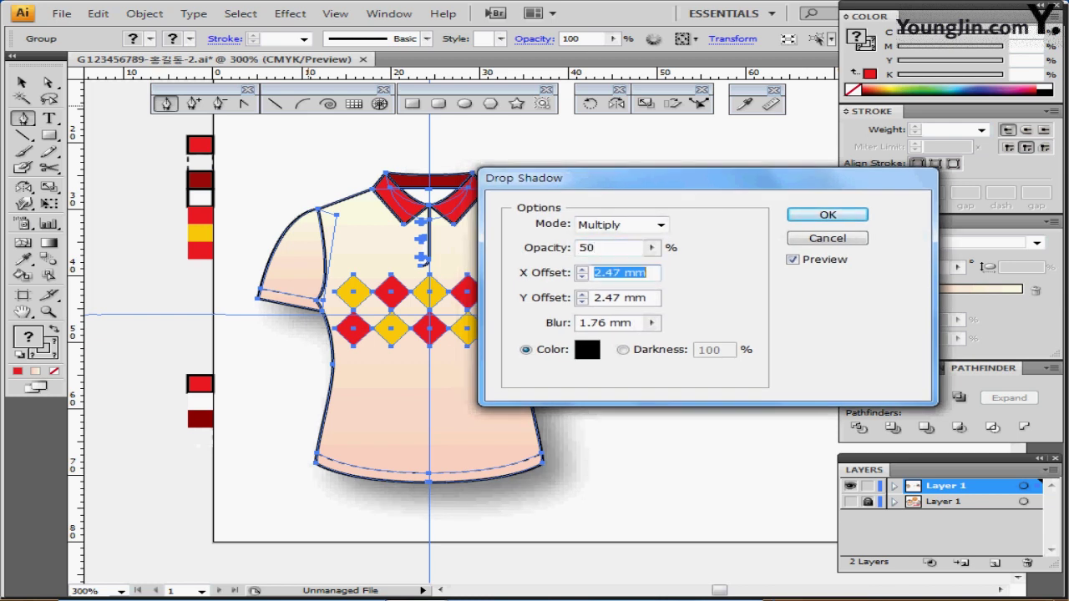
# Set the drop shadow's X and Y offsets and its blur to 1 mm each, apply it and deselect the shirt
pyautogui.write('1')
pyautogui.press('Tab')
pyautogui.write('1')
pyautogui.press('Tab')
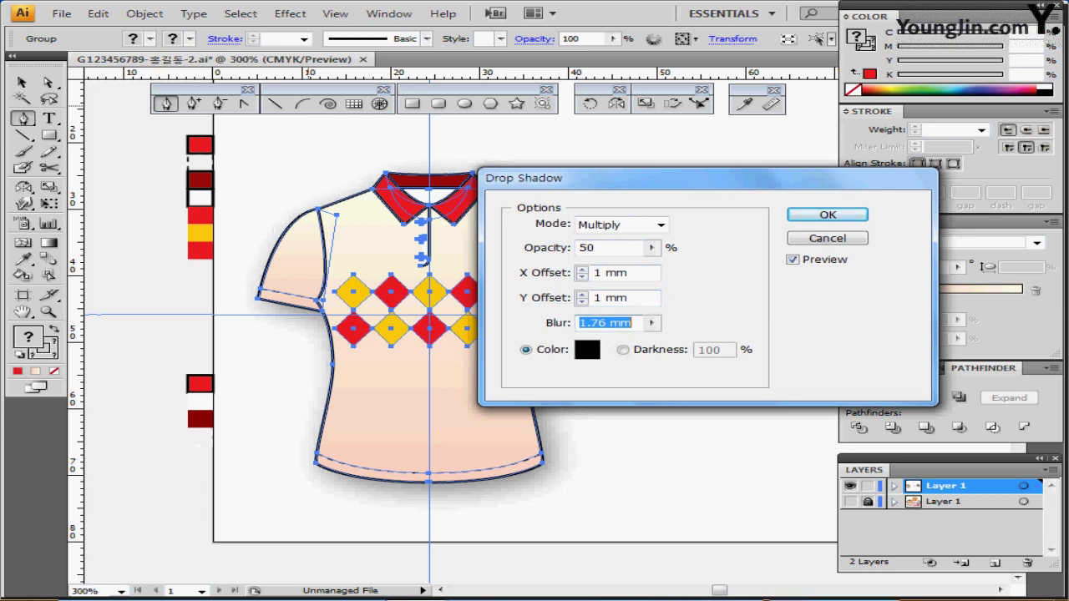
pyautogui.write('1')
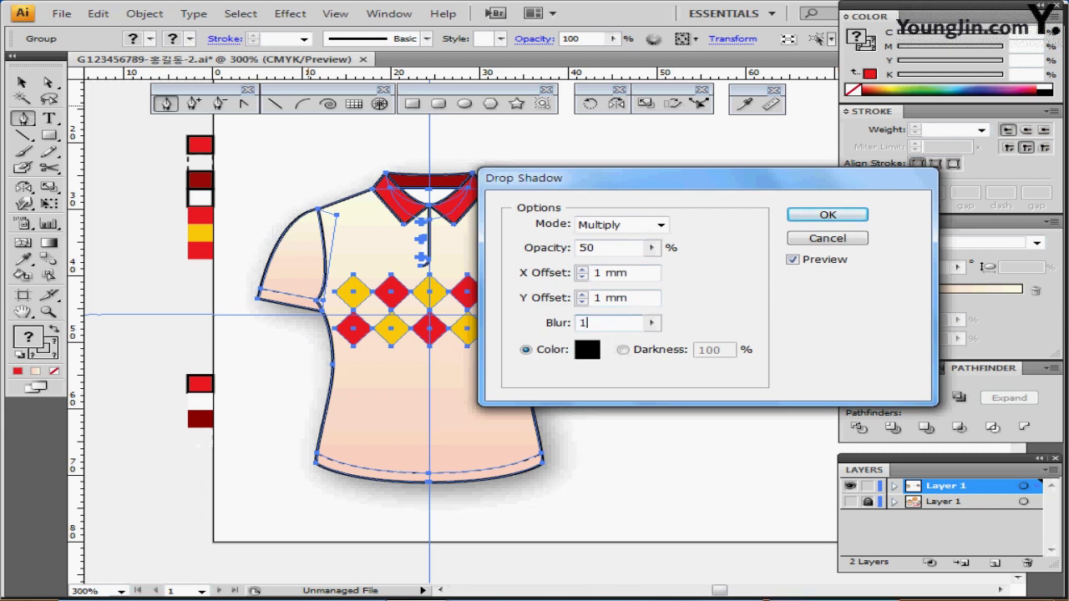
pyautogui.press('Return')
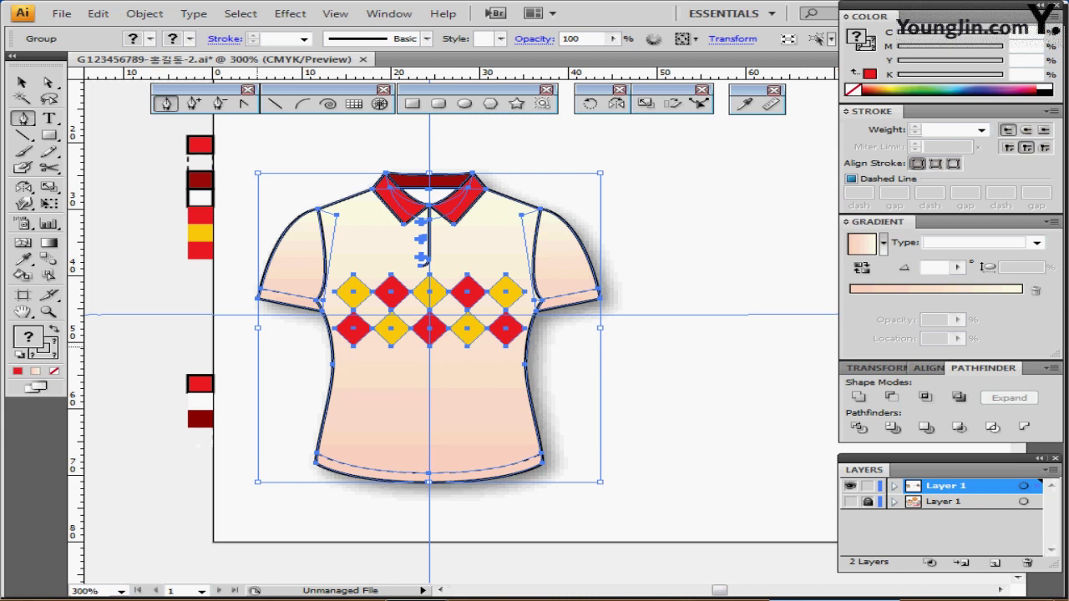
pyautogui.keyDown('ctrl'); pyautogui.click(259, 349); pyautogui.keyUp('ctrl')
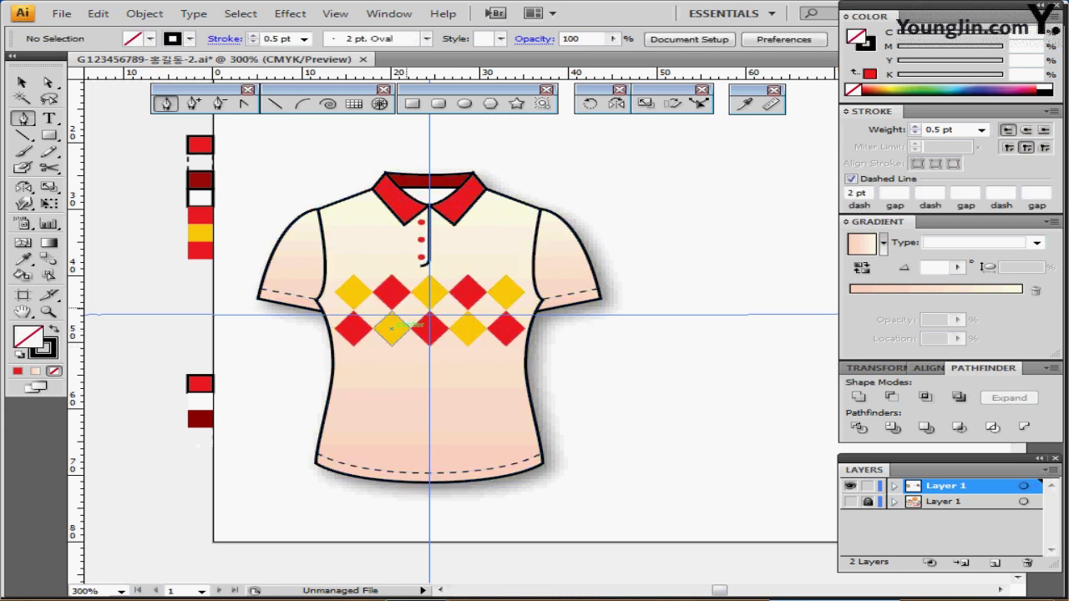
# Give the unpainted upper band of the visor cap the red fill and 1 pt black stroke of the lower red swatch
pyautogui.hscroll(3, 406, 326)
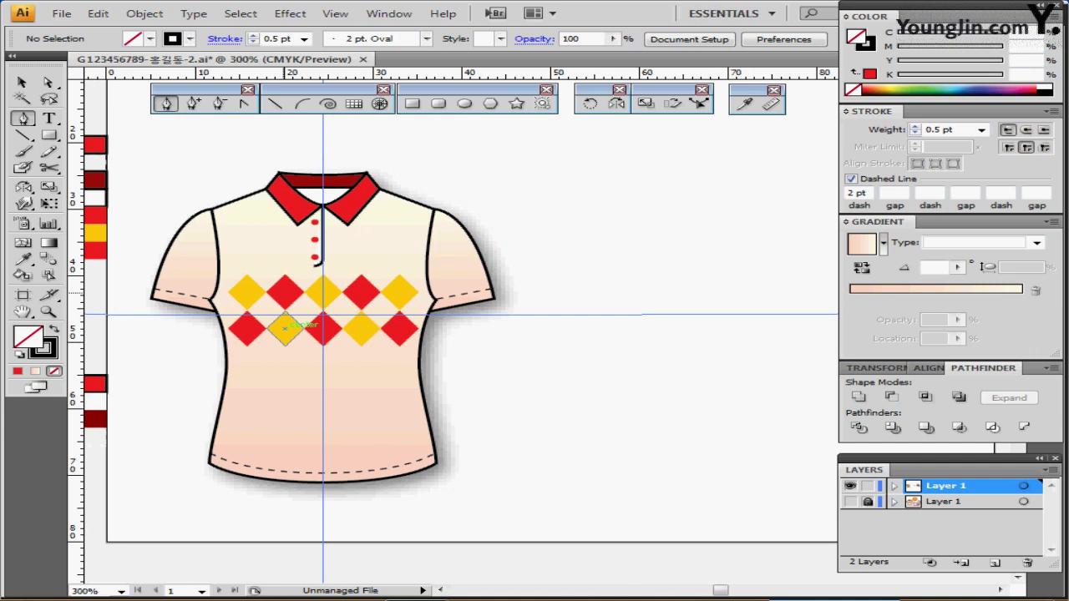
pyautogui.scroll(-1, 284, 328)
pyautogui.hscroll(4, 392, 326)
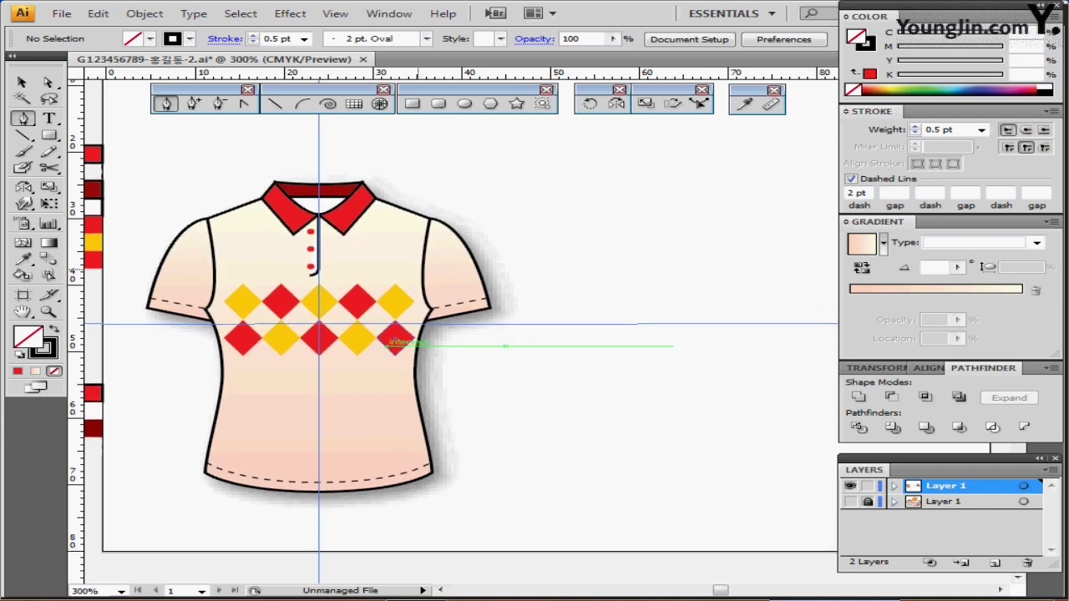
pyautogui.scroll(-1, 326, 329)
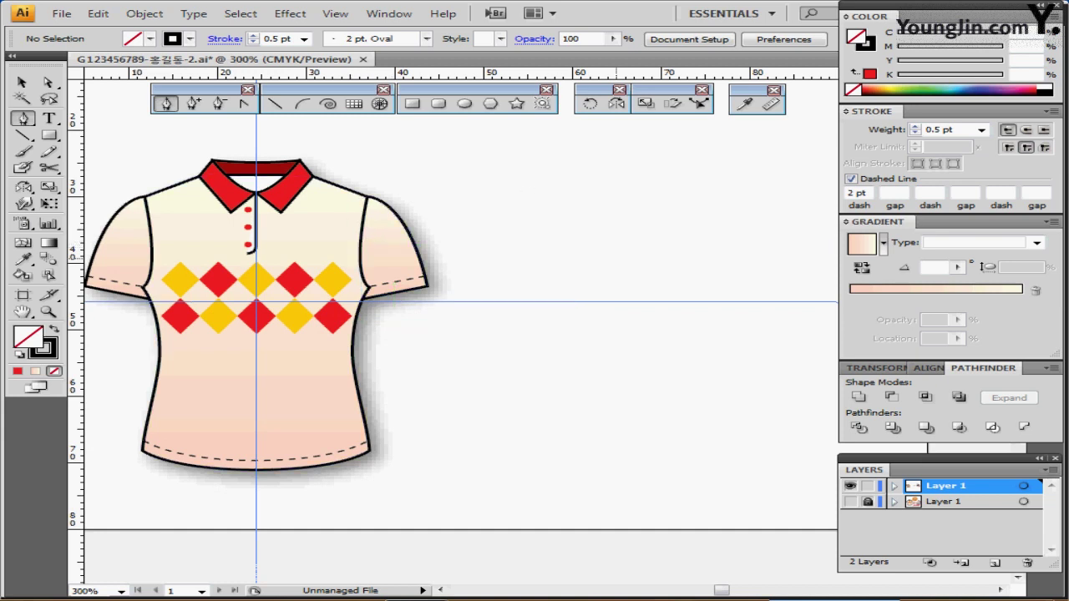
pyautogui.hscroll(4, 362, 245)
pyautogui.hotkey('ctrl', 'v')
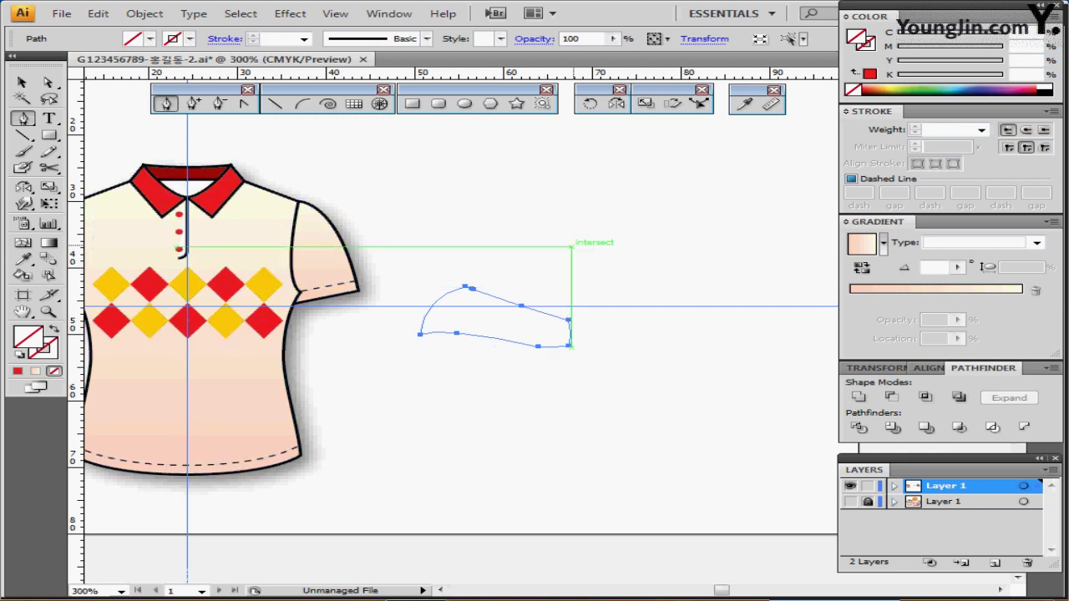
pyautogui.hotkey('ctrl', '-')
pyautogui.moveTo(250, 344); pyautogui.dragTo(221, 353)
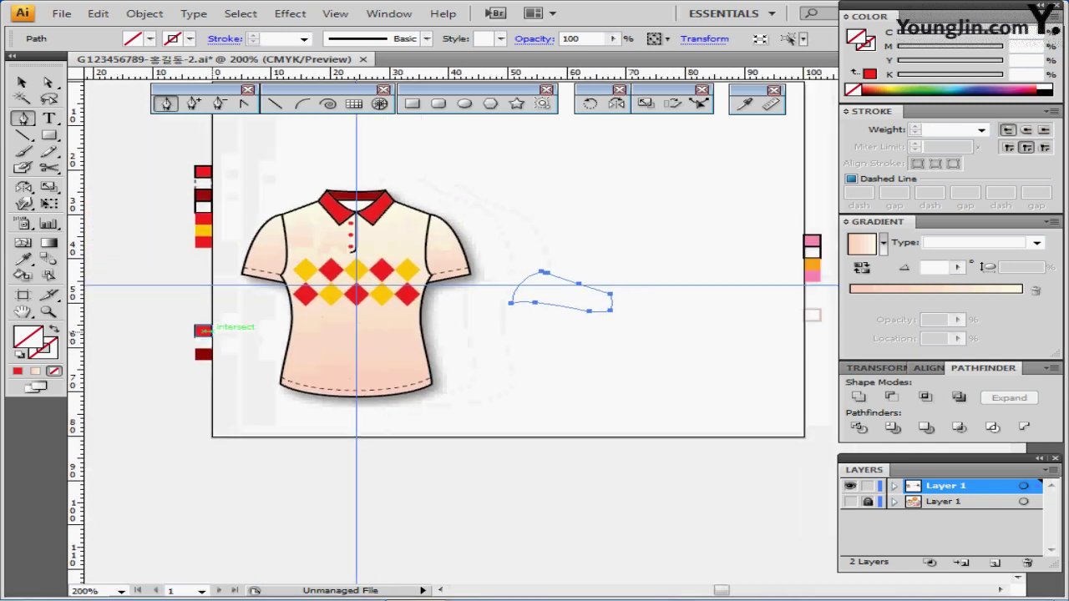
pyautogui.press('i')
pyautogui.click(203, 328)
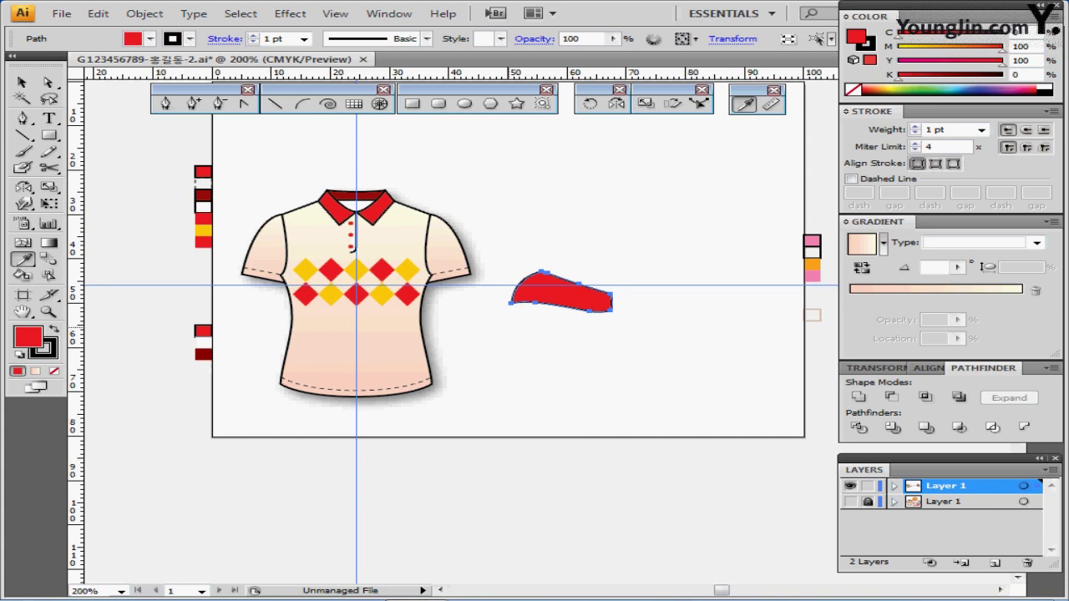
# Apply the same red fill and 1 pt black stroke to the unpainted brim outline of the visor cap
pyautogui.keyDown('ctrl'); pyautogui.click(541, 327); pyautogui.keyUp('ctrl')
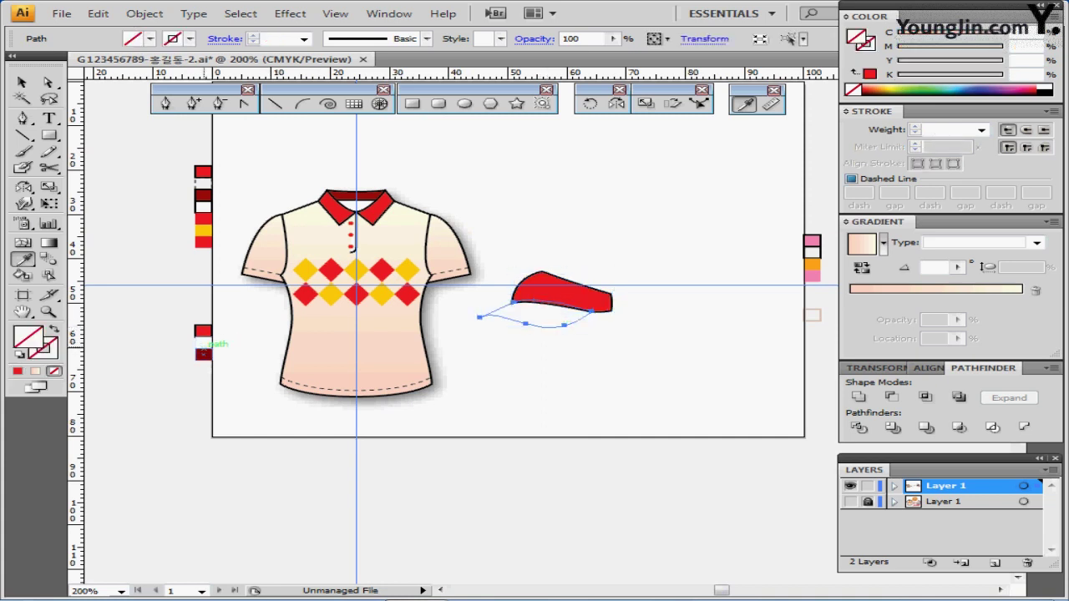
pyautogui.click(202, 330)
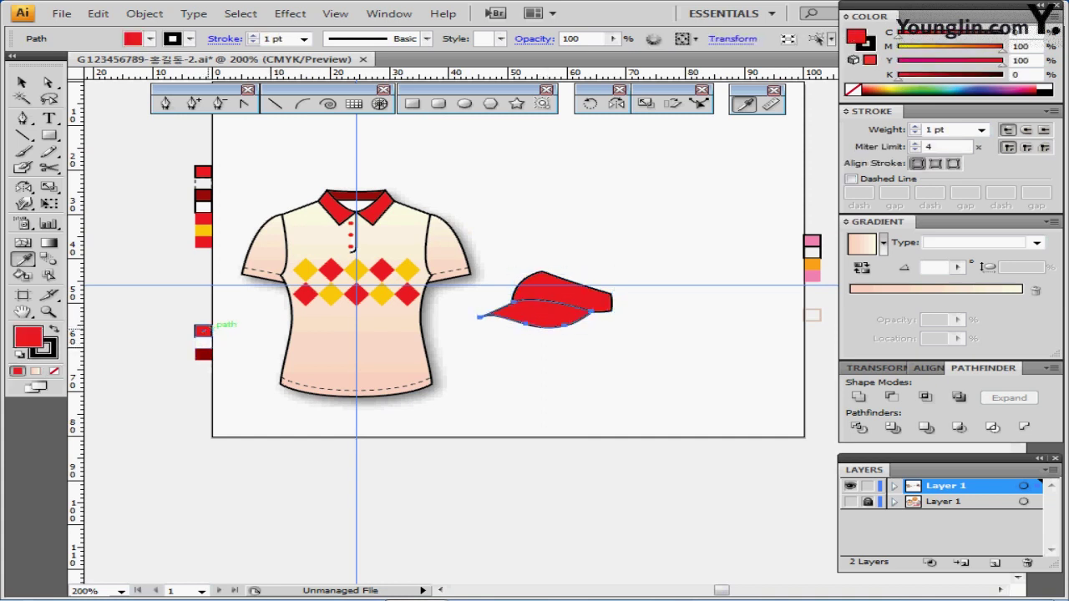
pyautogui.hotkey('ctrl', 'z')
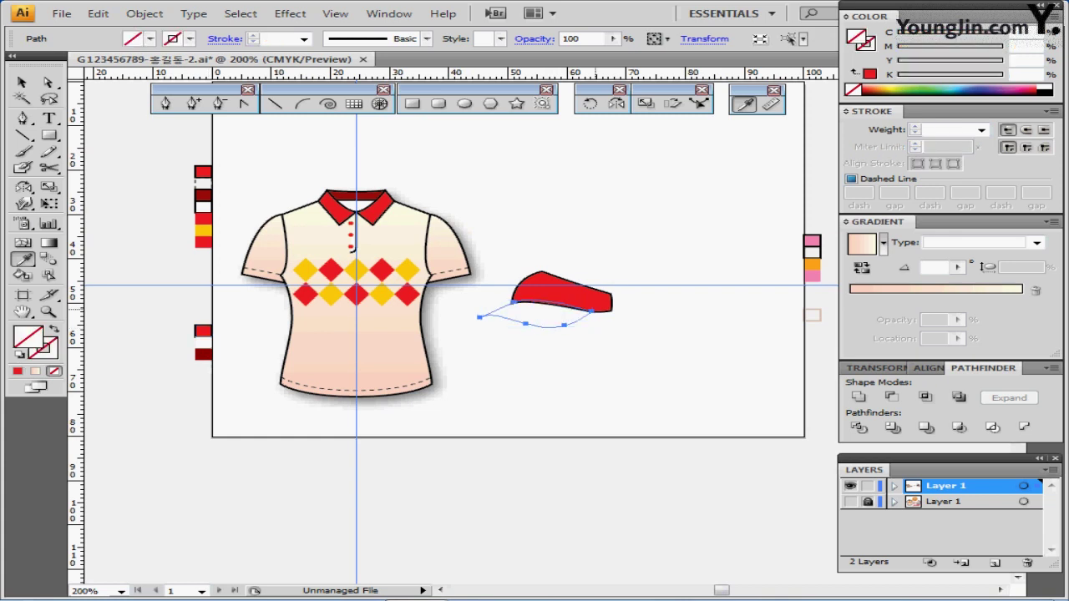
pyautogui.hotkey('ctrl', '=')
pyautogui.moveTo(515, 342); pyautogui.dragTo(679, 292)
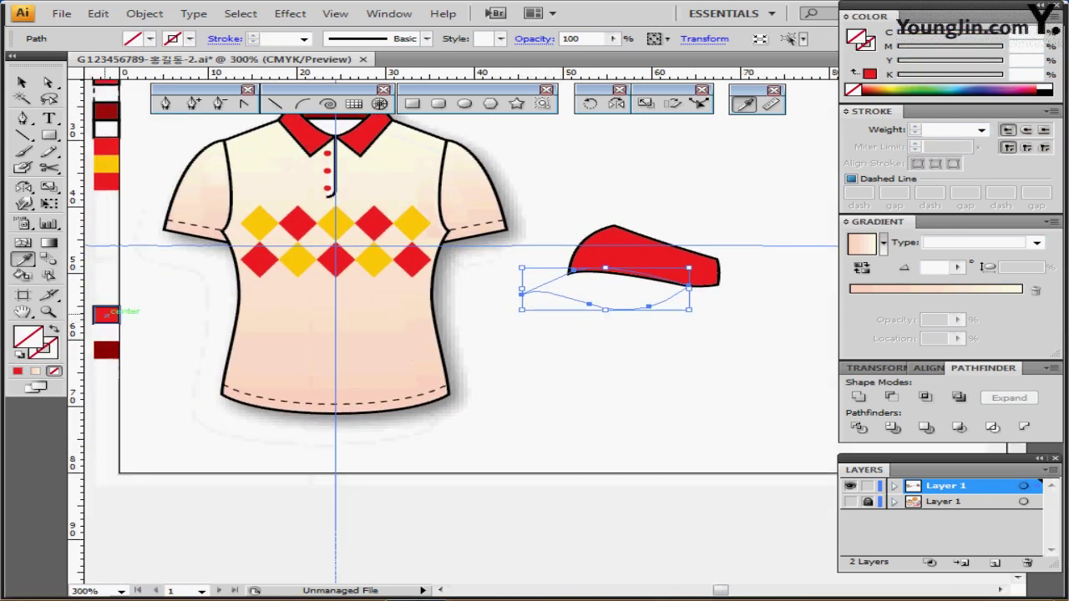
pyautogui.click(106, 315)
pyautogui.hotkey('ctrl', 'shift', 'a')
# Fill the small underside shape at the brim's tip with the dark red swatch, without a stroke
pyautogui.keyDown('ctrl'); pyautogui.click(543, 299); pyautogui.keyUp('ctrl')
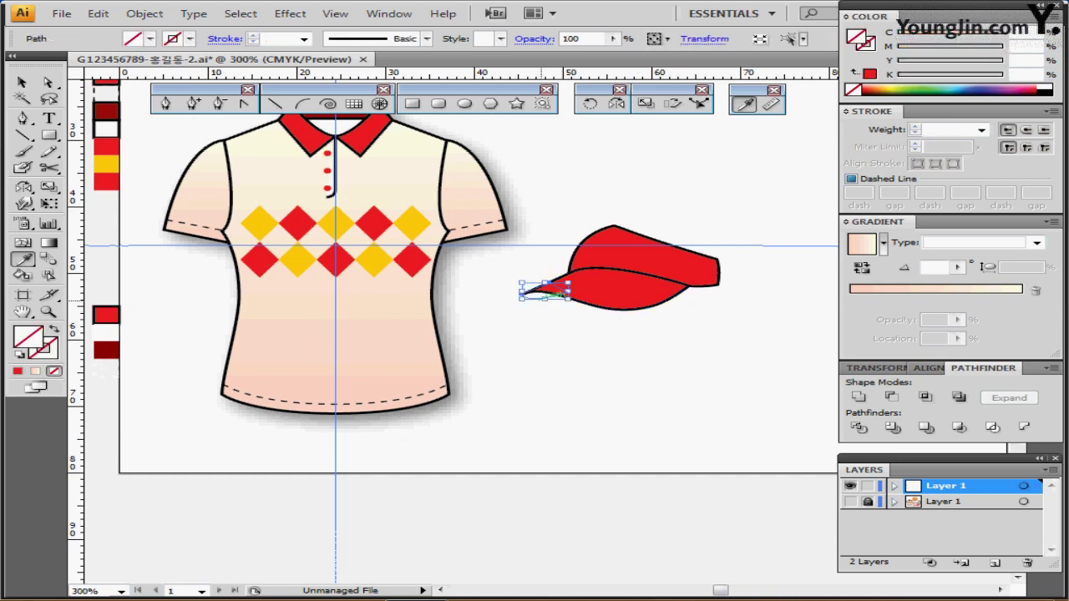
pyautogui.click(106, 351)
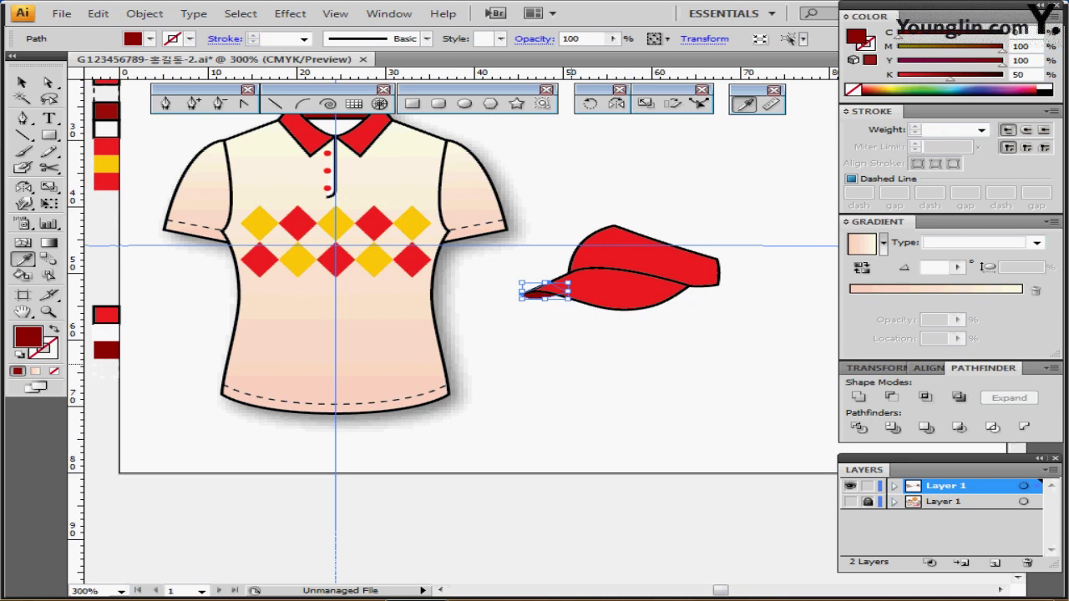
pyautogui.hotkey('ctrl', '+')
pyautogui.moveTo(570, 349); pyautogui.dragTo(564, 349)
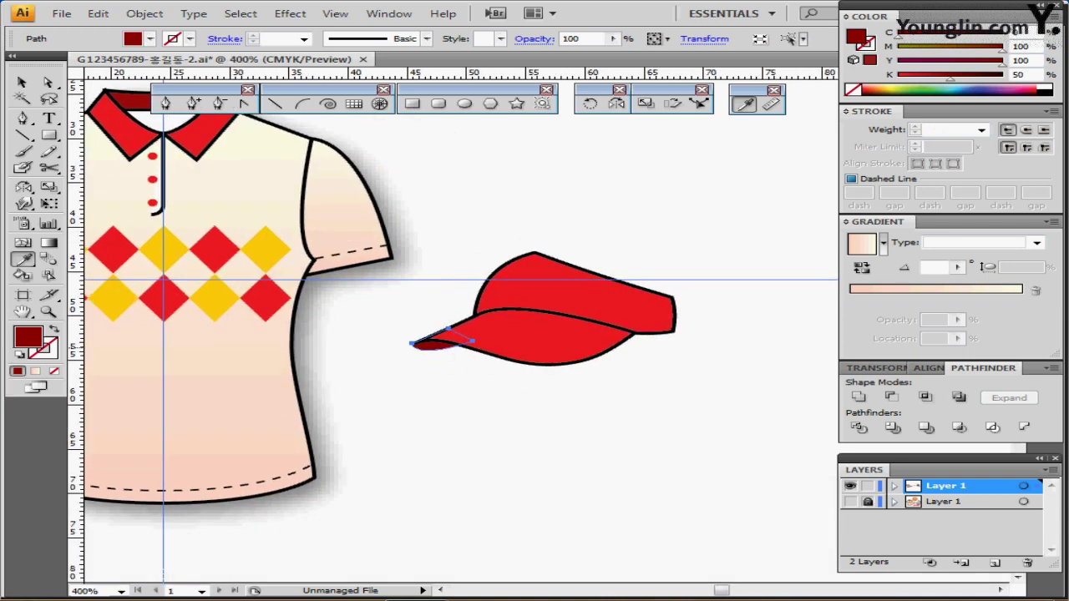
# Offset the visor cap's upper band path by -1 mm to create a smaller copy inside it
pyautogui.keyDown('ctrl'); pyautogui.click(579, 280); pyautogui.keyUp('ctrl')
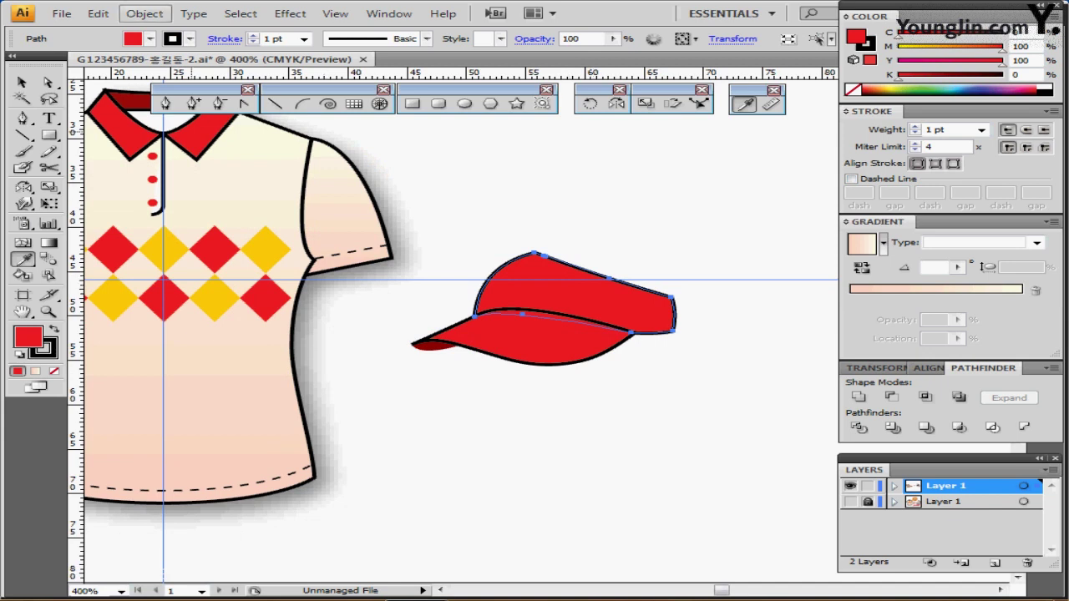
pyautogui.click(145, 13)
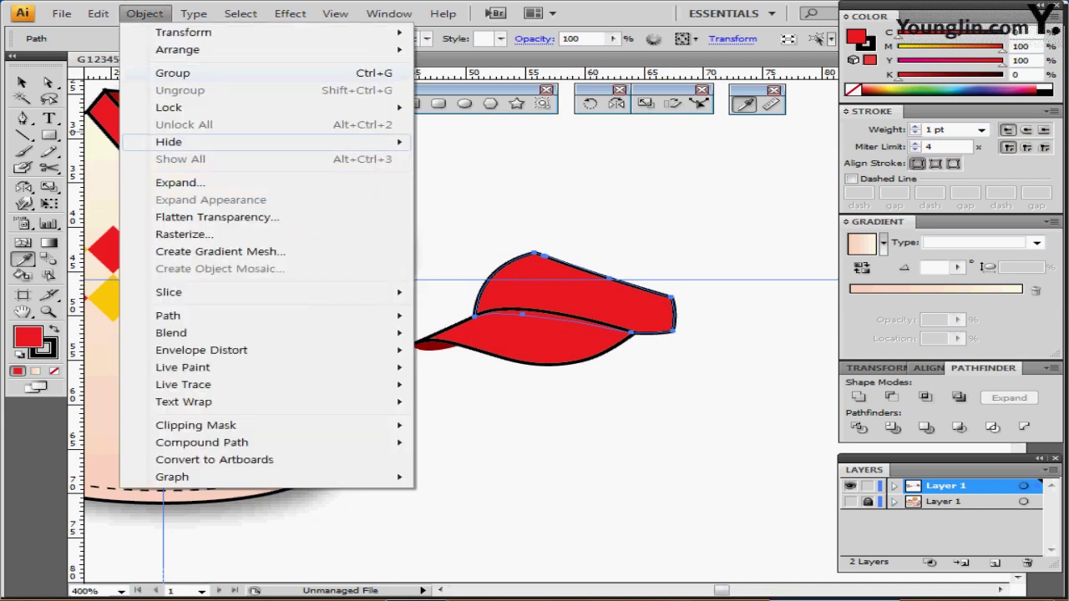
pyautogui.moveTo(275, 316)
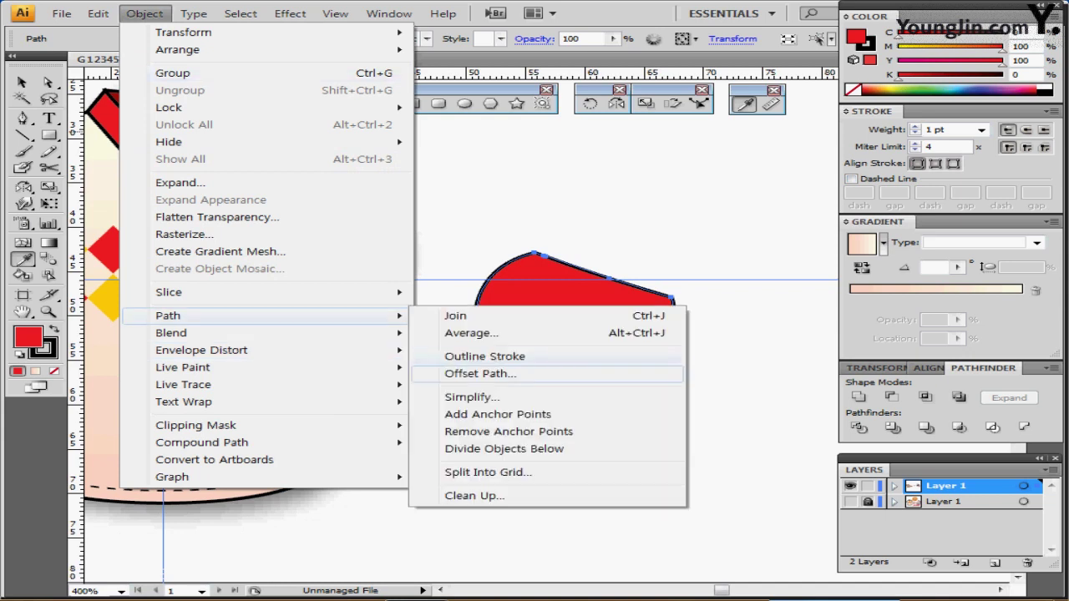
pyautogui.click(481, 373)
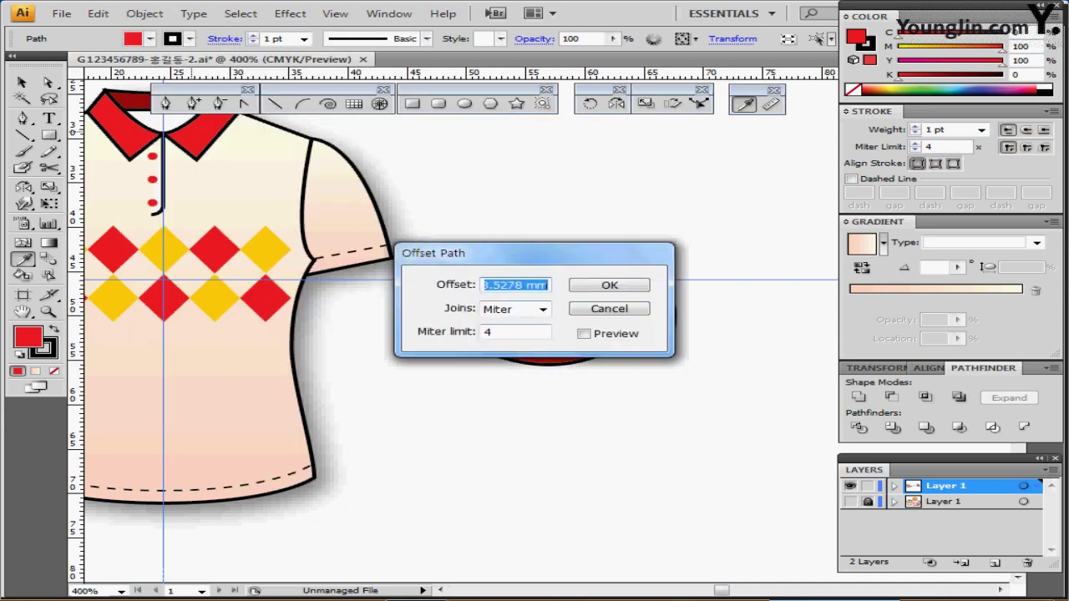
pyautogui.write('-1')
pyautogui.press('Return')
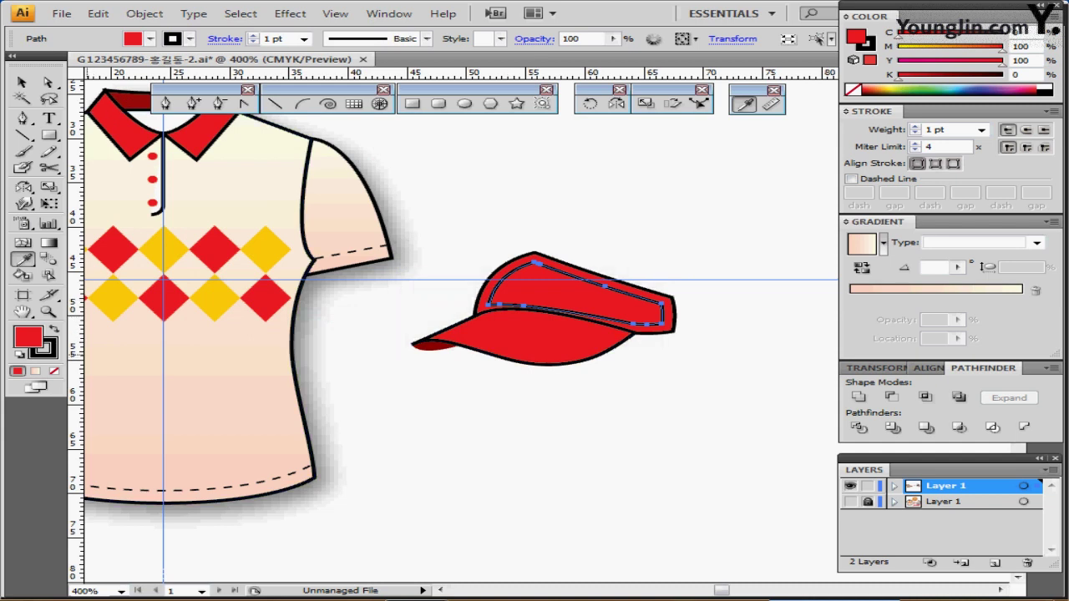
# Give the inset shape on the cap's upper band a white fill and no stroke
pyautogui.press('d')
pyautogui.press('x')
pyautogui.press('/')
pyautogui.press('x')
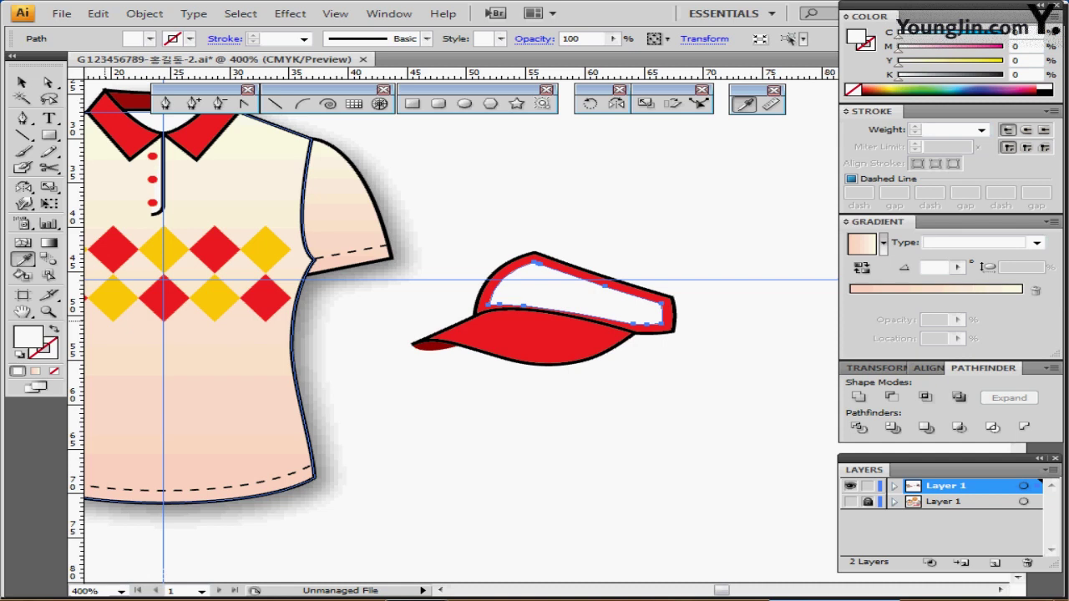
# Shift the white inset panel on the visor cap's upper band slightly left and up so a wider red border shows below it
pyautogui.press('Left')
pyautogui.press('Left')
pyautogui.press('Left')
pyautogui.press('Left')
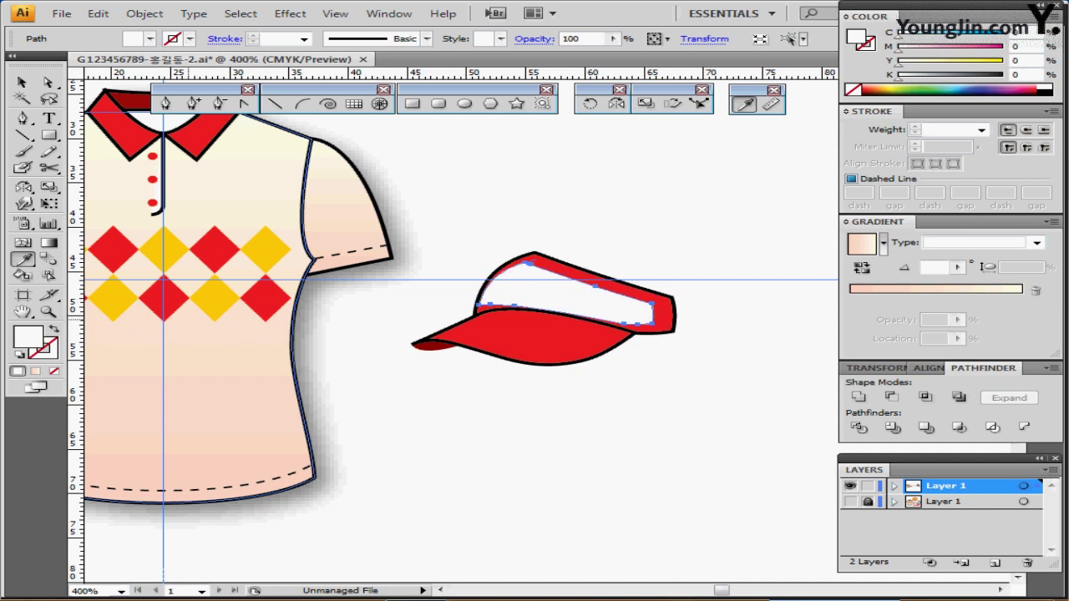
pyautogui.press('Up')
pyautogui.press('Up')
pyautogui.press('Up')
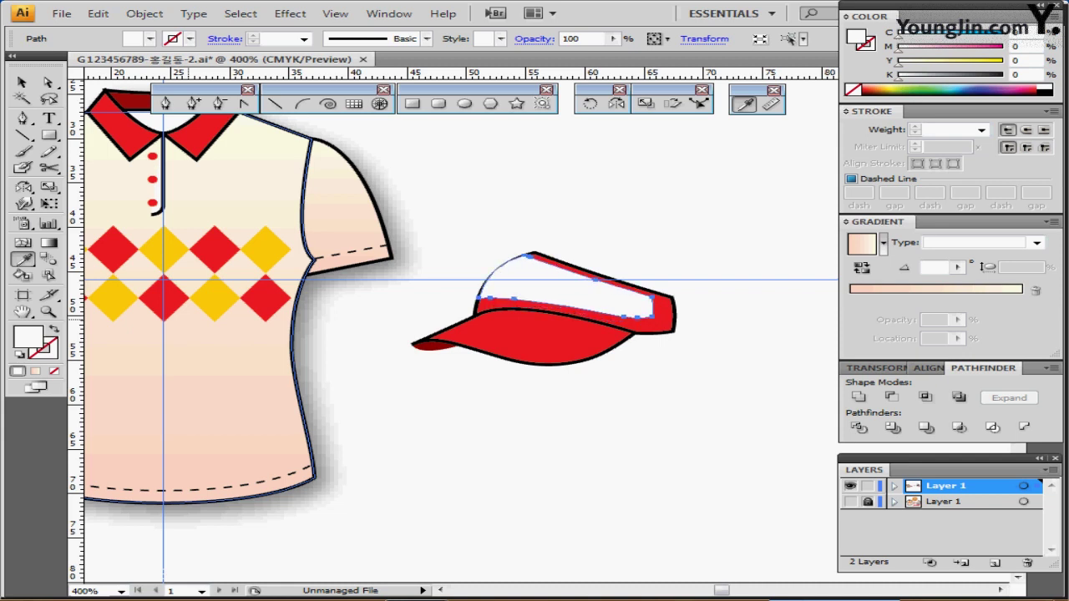
pyautogui.press('Right')
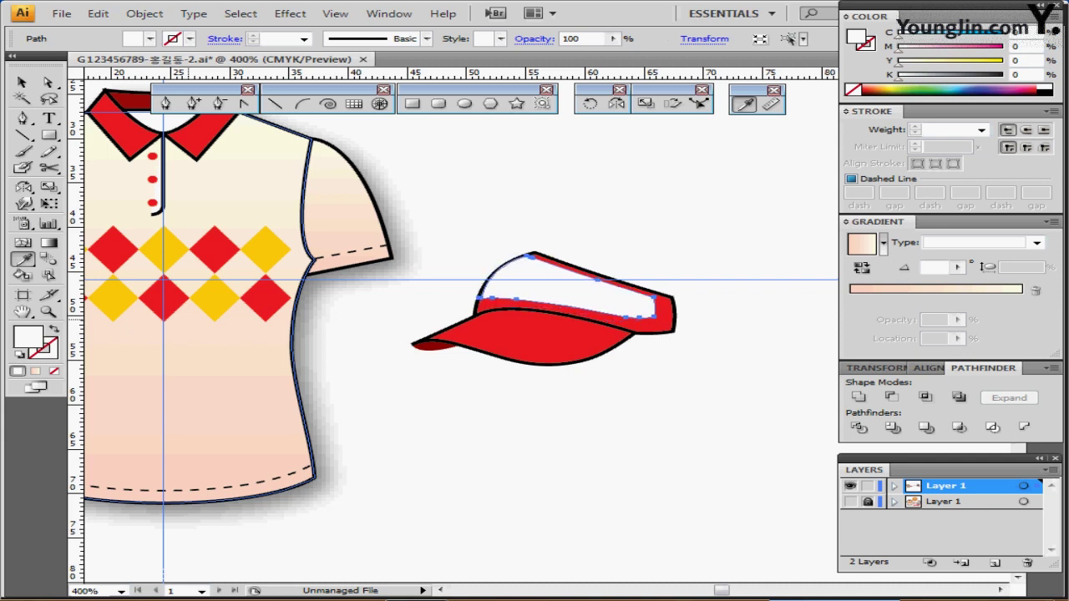
pyautogui.press('Right')
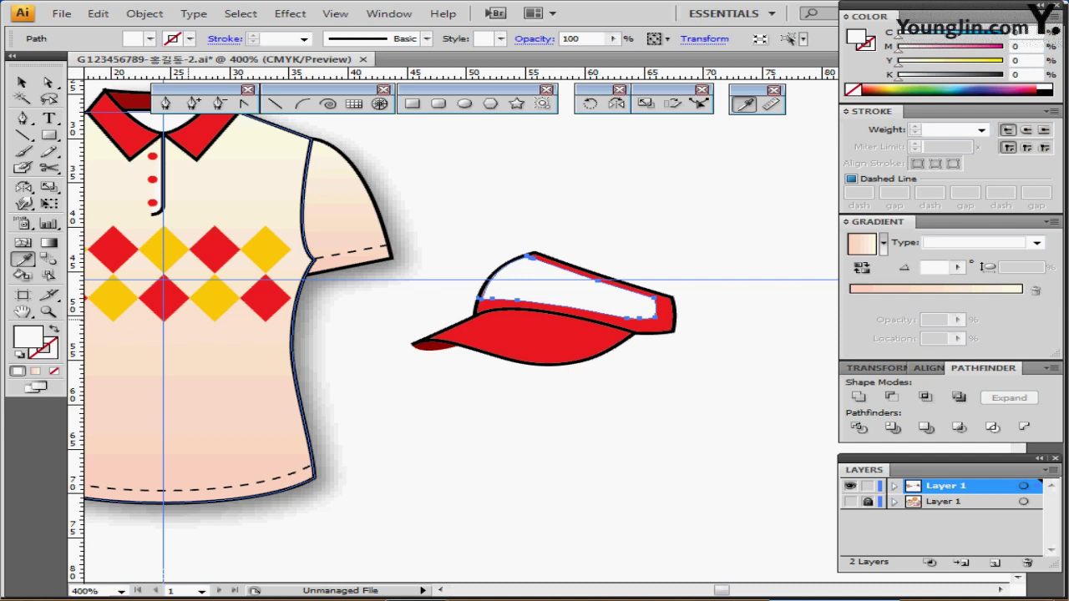
pyautogui.press('Down')
pyautogui.press('Down')
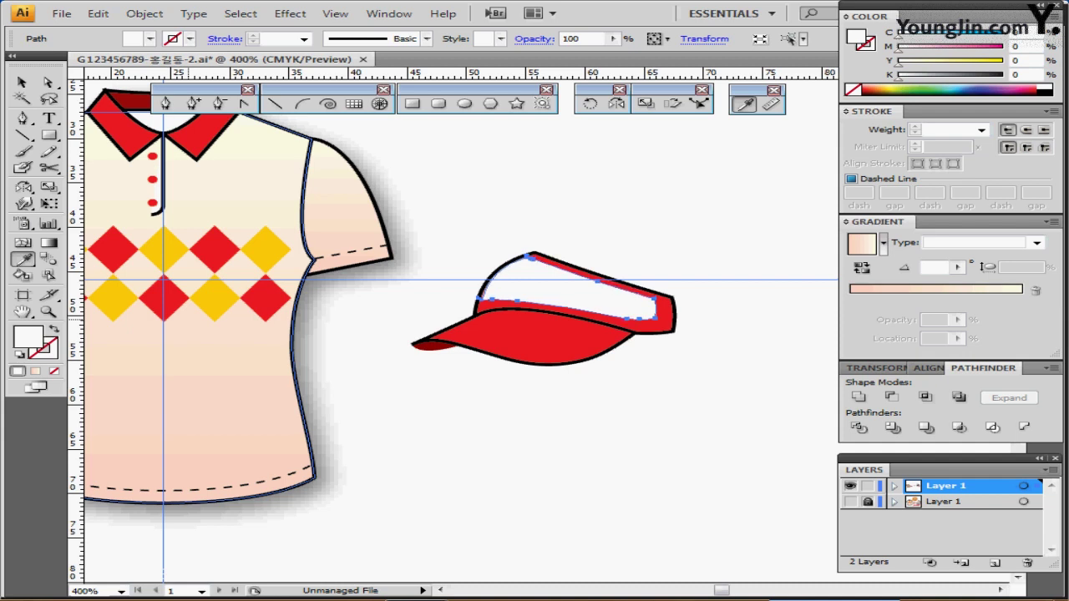
pyautogui.press('Down')
pyautogui.moveTo(269, 598)
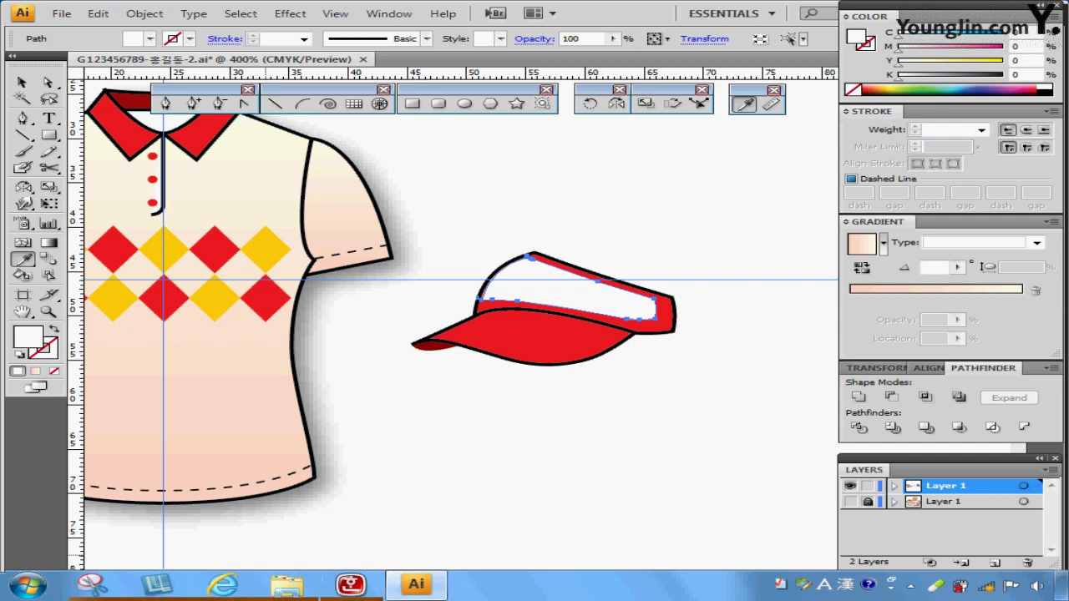
pyautogui.keyDown('ctrl'); pyautogui.click(266, 349); pyautogui.keyUp('ctrl')
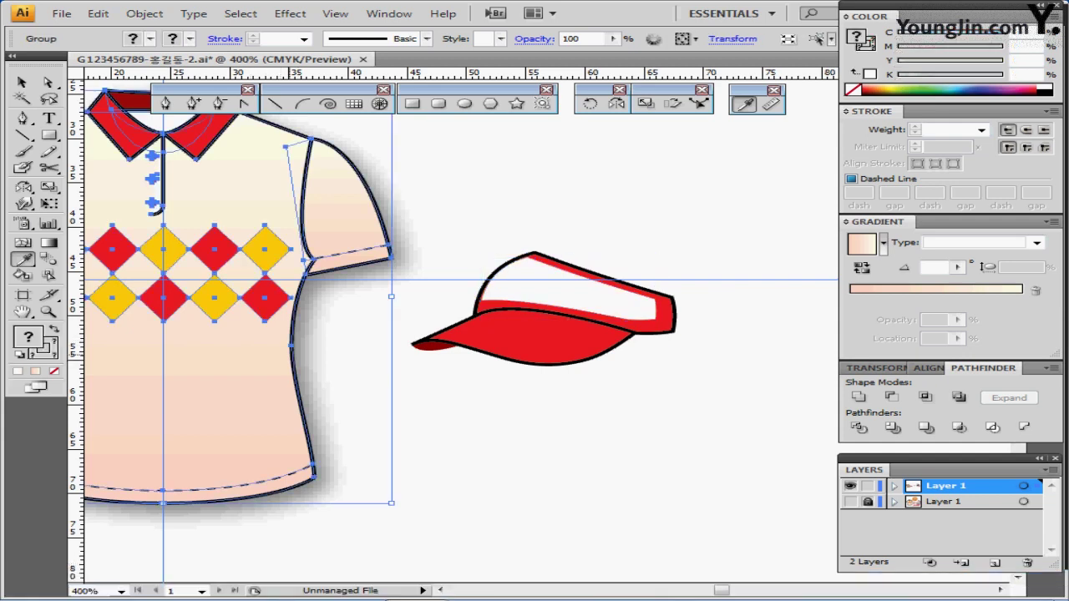
# Duplicate the red brim shape straight up, placing the copy slightly above the original
pyautogui.keyDown('ctrl'); pyautogui.click(548, 344); pyautogui.keyUp('ctrl')
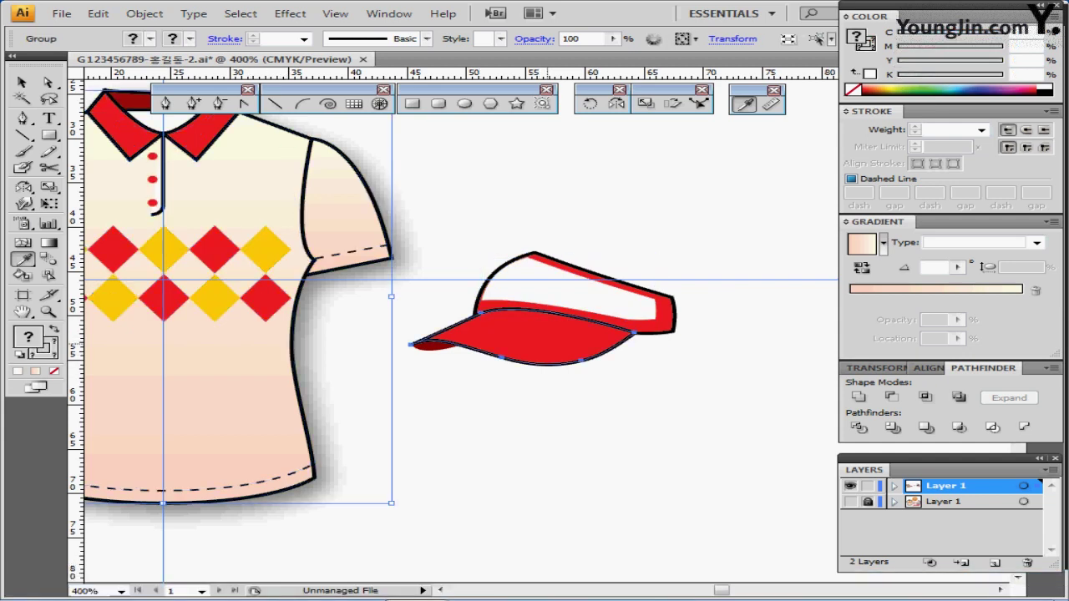
pyautogui.hotkey('ctrl', '+')
pyautogui.moveTo(585, 404); pyautogui.dragTo(529, 422)
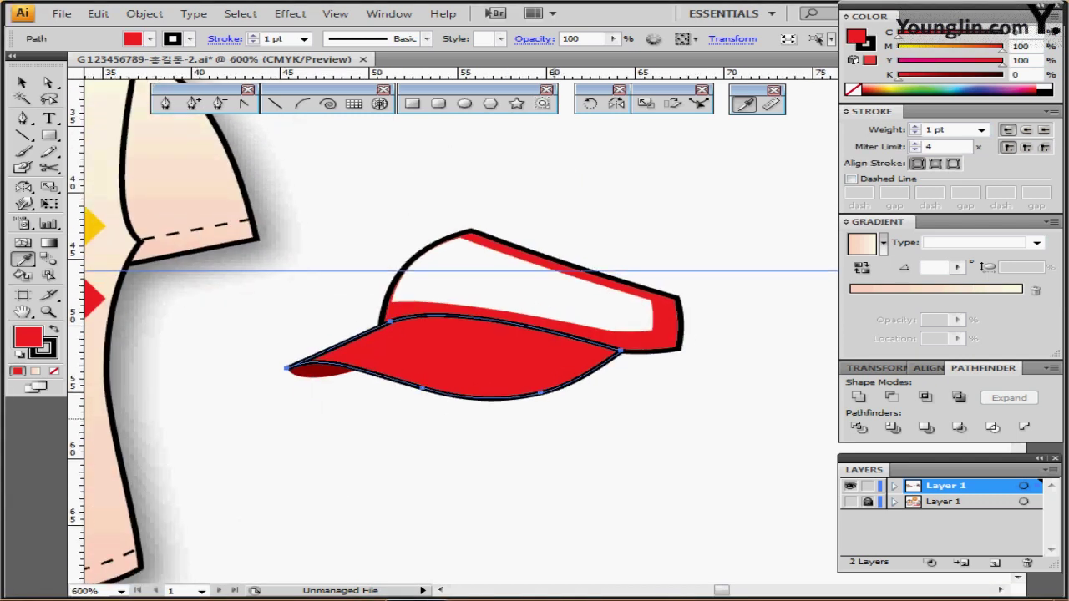
pyautogui.press('v')
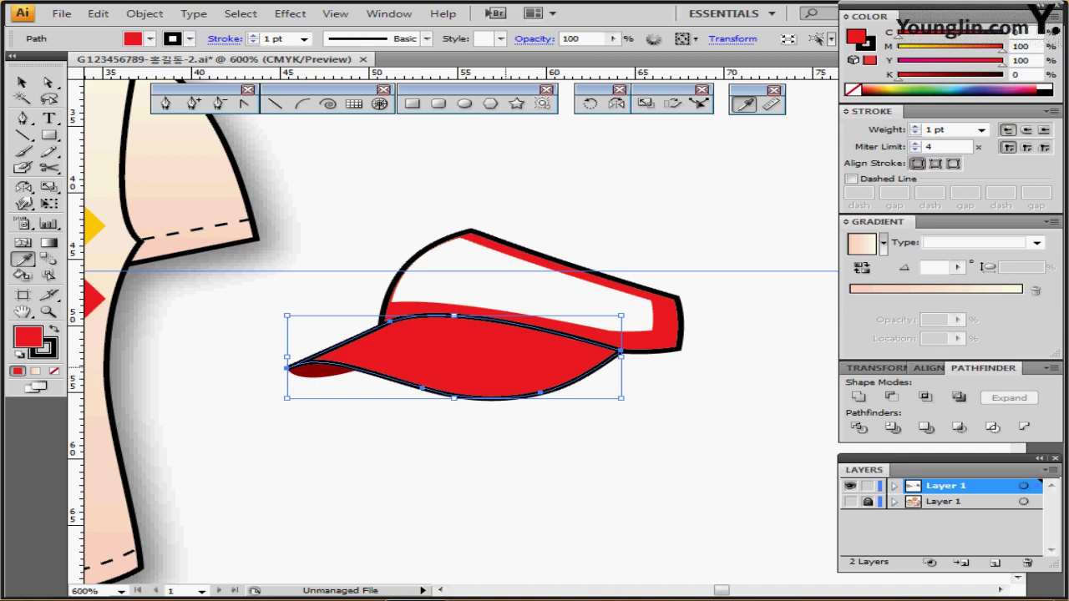
pyautogui.moveTo(506, 344); pyautogui.dragTo(506, 353)
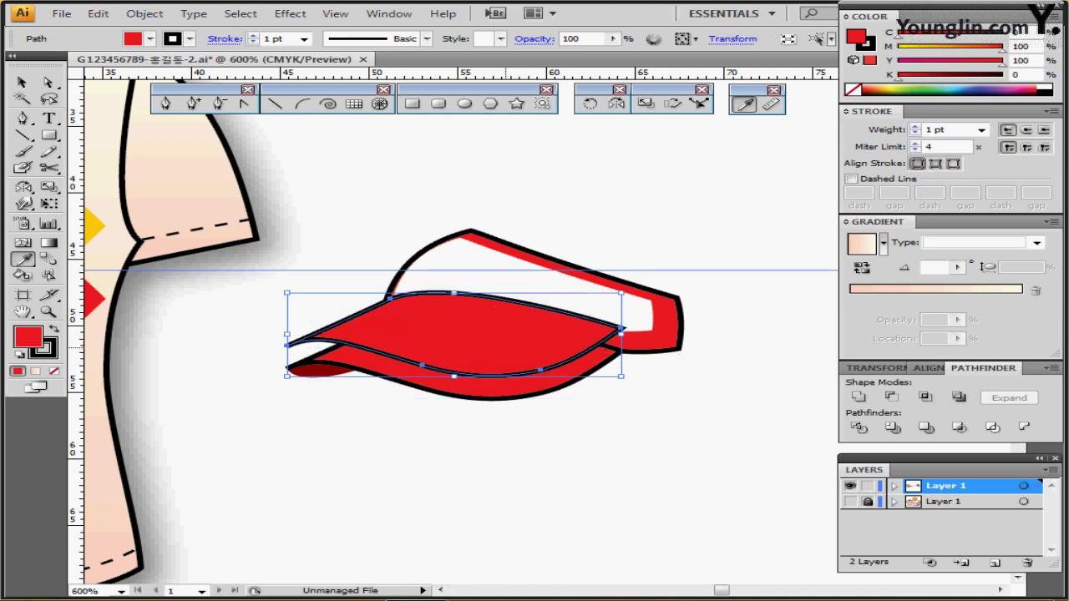
# Try to cut the raised brim copy with the Scissors tool where its outline crosses the original brim
pyautogui.press('a')
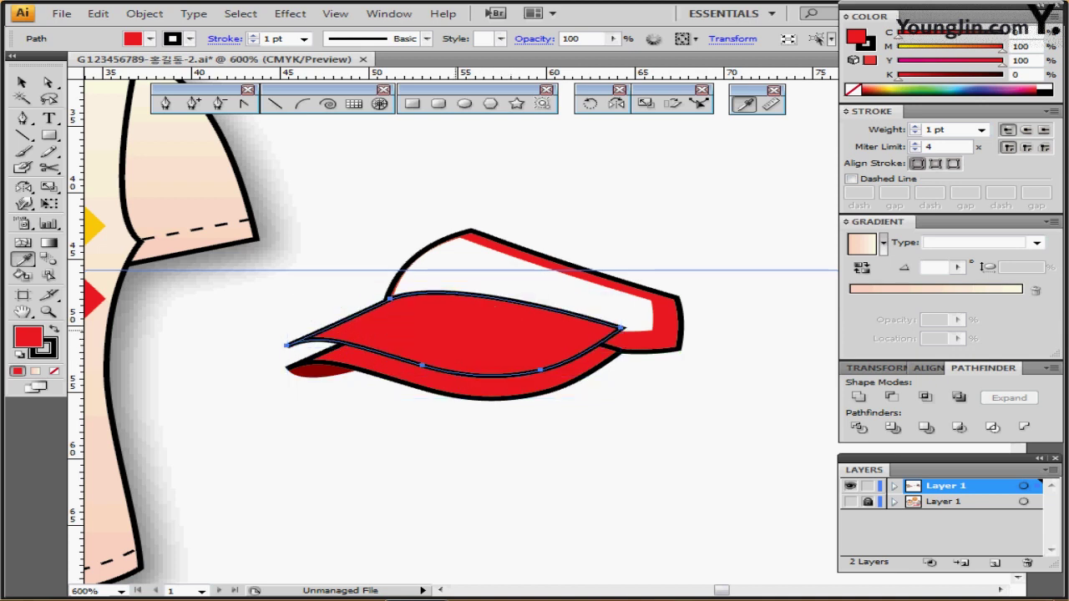
pyautogui.press('c')
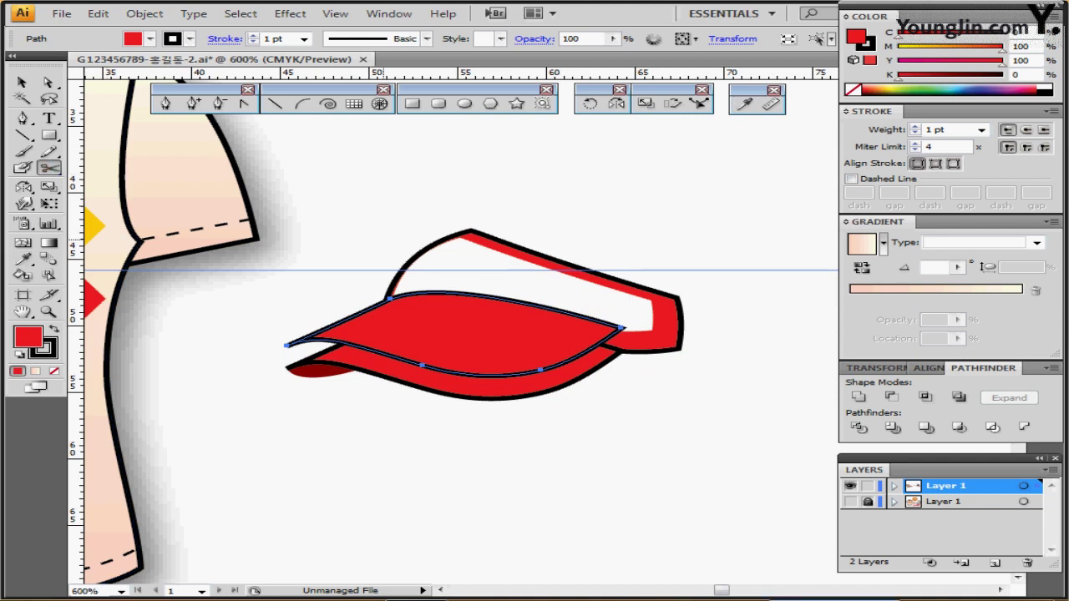
pyautogui.click(343, 342)
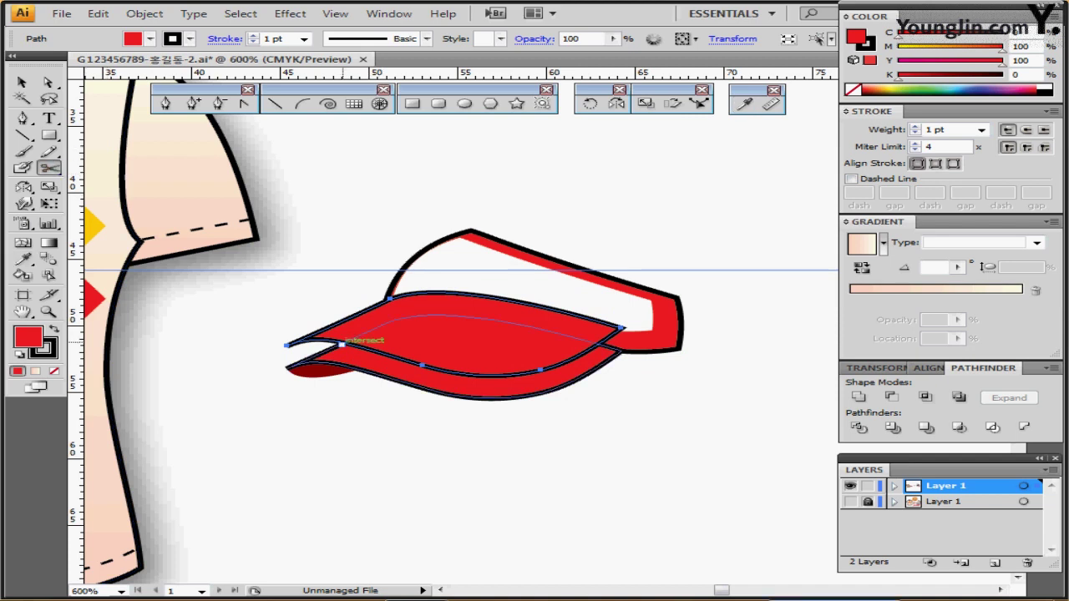
pyautogui.click(616, 338)
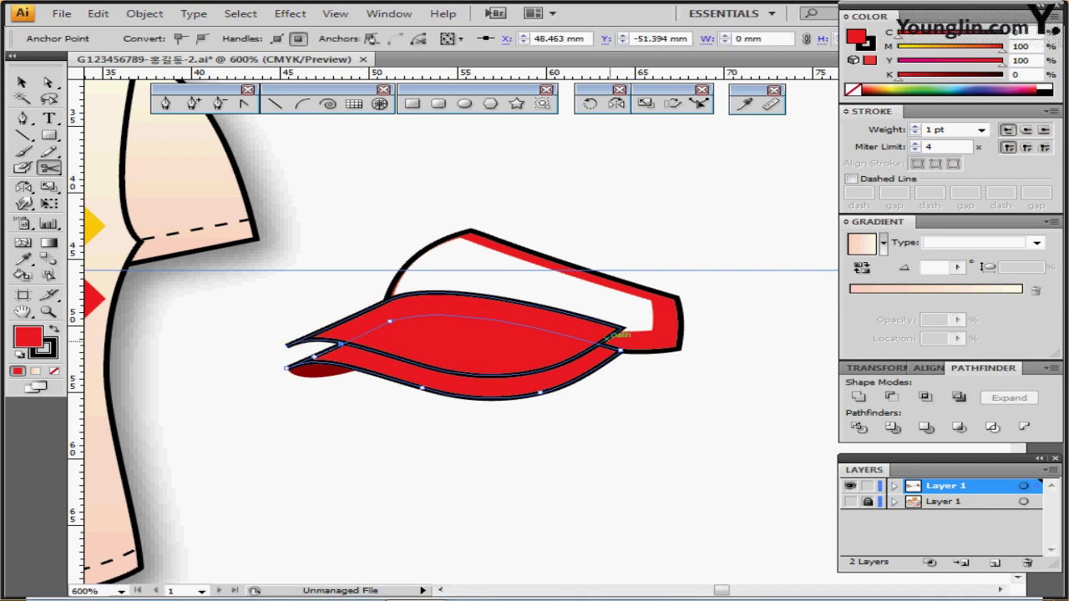
pyautogui.keyDown('ctrl'); pyautogui.click(452, 308); pyautogui.keyUp('ctrl')
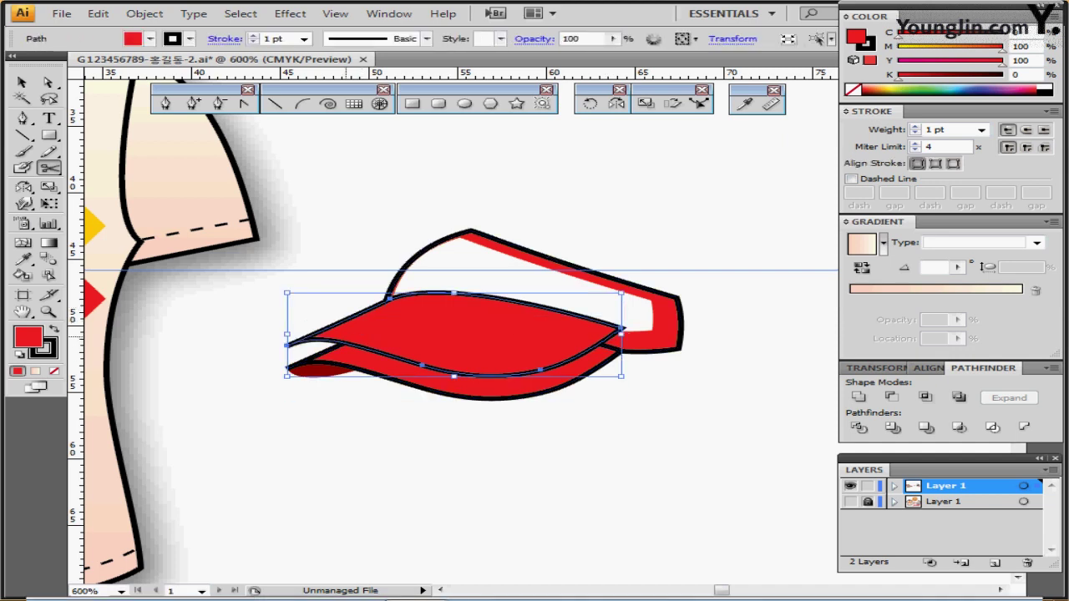
pyautogui.click(343, 343)
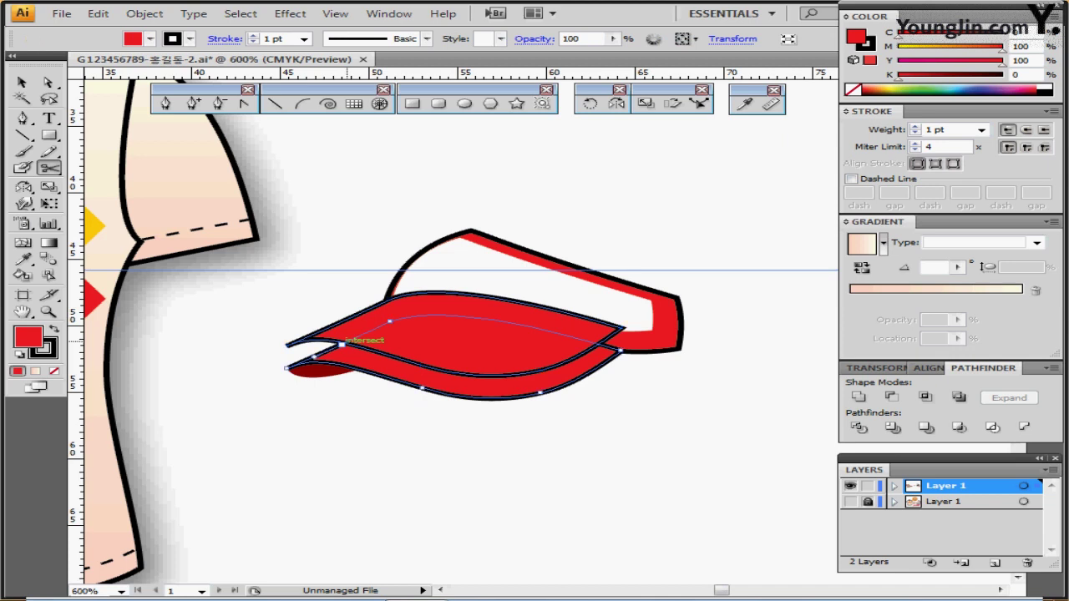
pyautogui.keyDown('ctrl'); pyautogui.click(345, 320); pyautogui.keyUp('ctrl')
pyautogui.keyDown('ctrl'); pyautogui.click(475, 423); pyautogui.keyUp('ctrl')
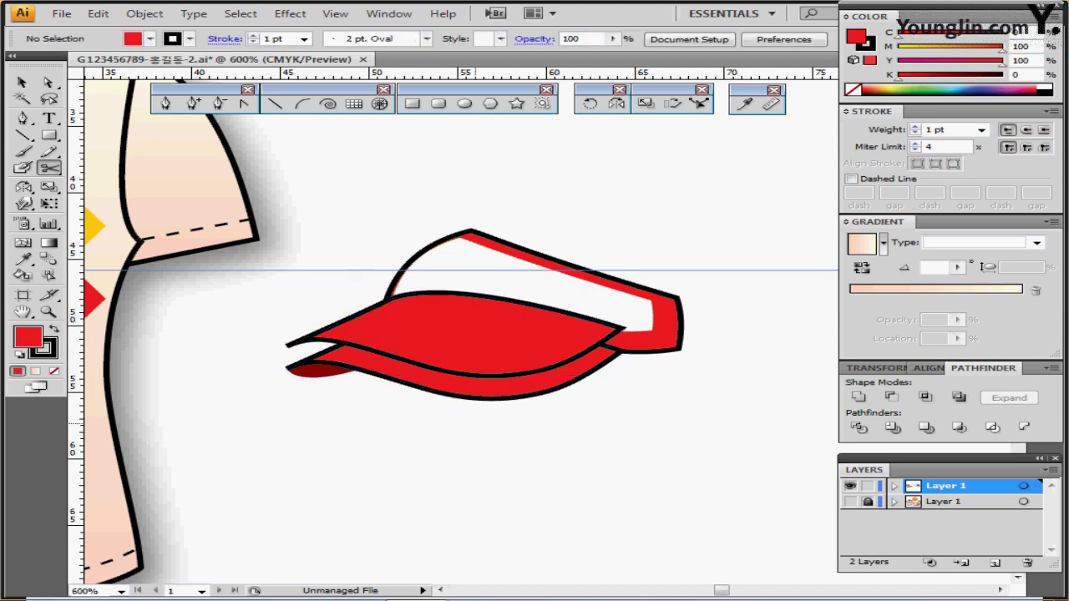
pyautogui.keyDown('ctrl'); pyautogui.click(490, 395); pyautogui.keyUp('ctrl')
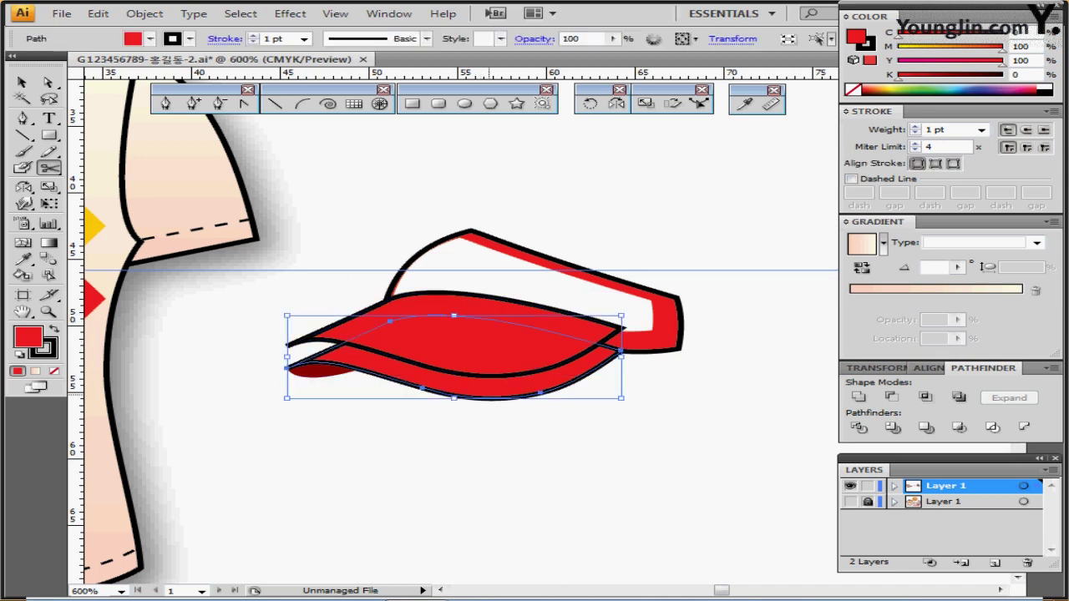
pyautogui.keyDown('ctrl'); pyautogui.click(483, 428); pyautogui.keyUp('ctrl')
pyautogui.keyDown('ctrl'); pyautogui.click(446, 341); pyautogui.keyUp('ctrl')
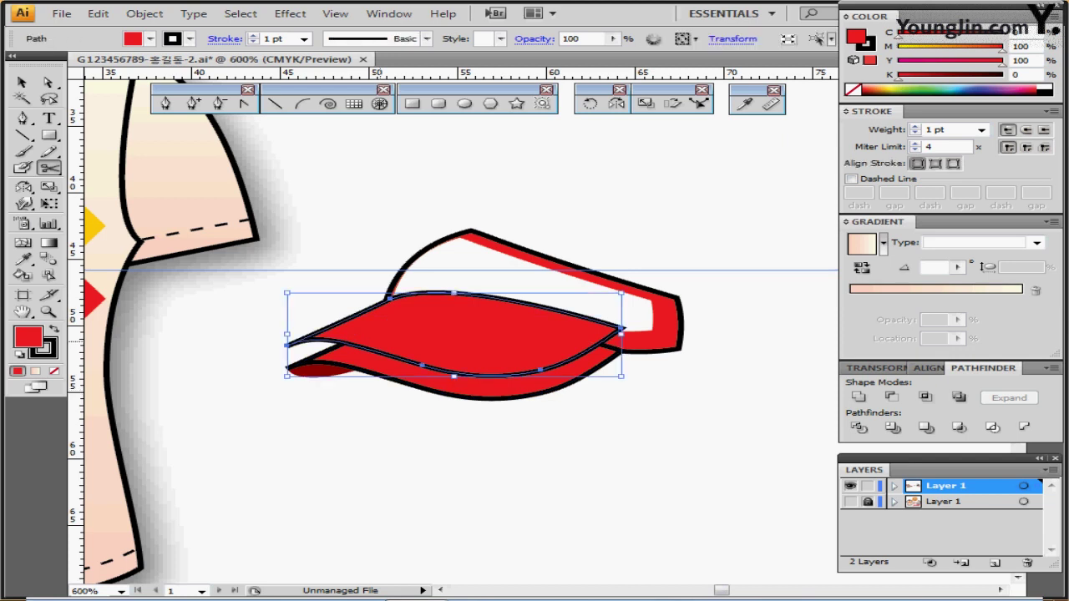
pyautogui.click(342, 344)
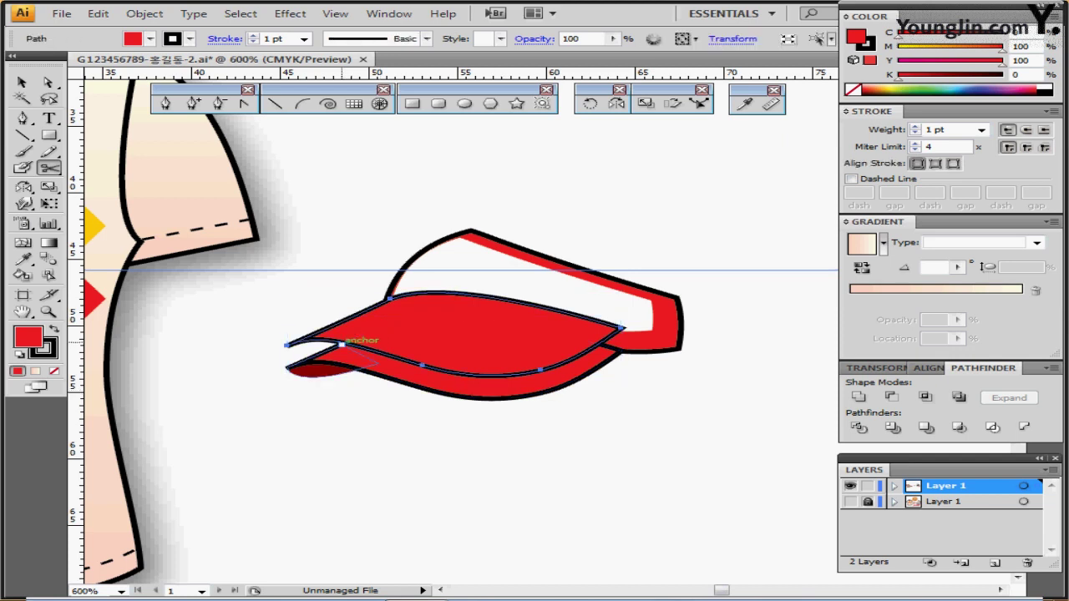
pyautogui.keyDown('ctrl'); pyautogui.click(323, 373); pyautogui.keyUp('ctrl')
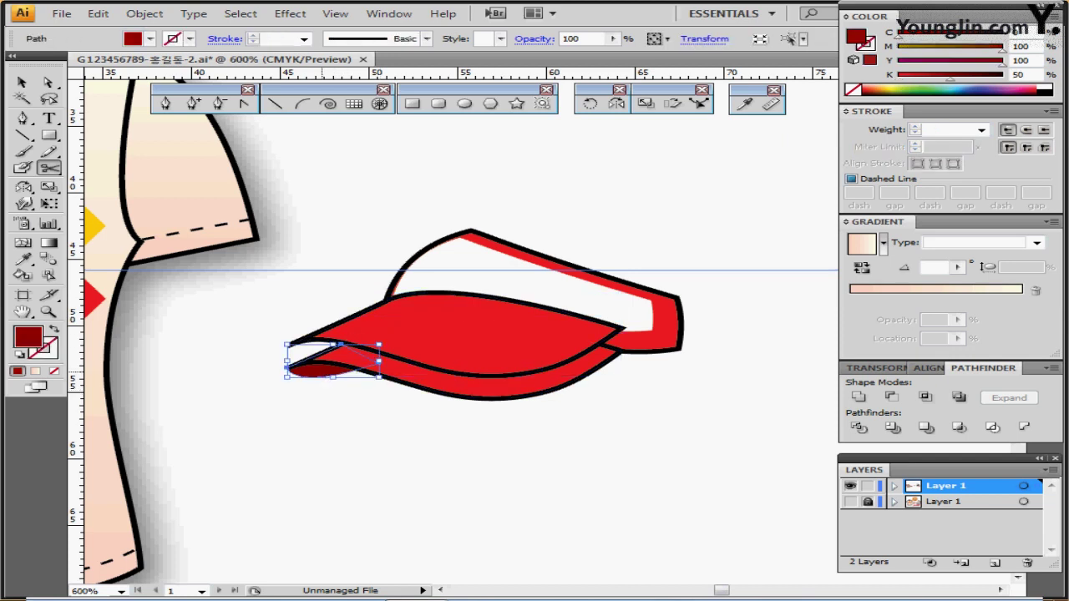
pyautogui.keyDown('ctrl'); pyautogui.click(325, 394); pyautogui.keyUp('ctrl')
# Cut the raised brim copy at its two crossings with the original brim's edge and delete the upper portion, keeping only the lower curve
pyautogui.keyDown('ctrl'); pyautogui.click(344, 342); pyautogui.keyUp('ctrl')
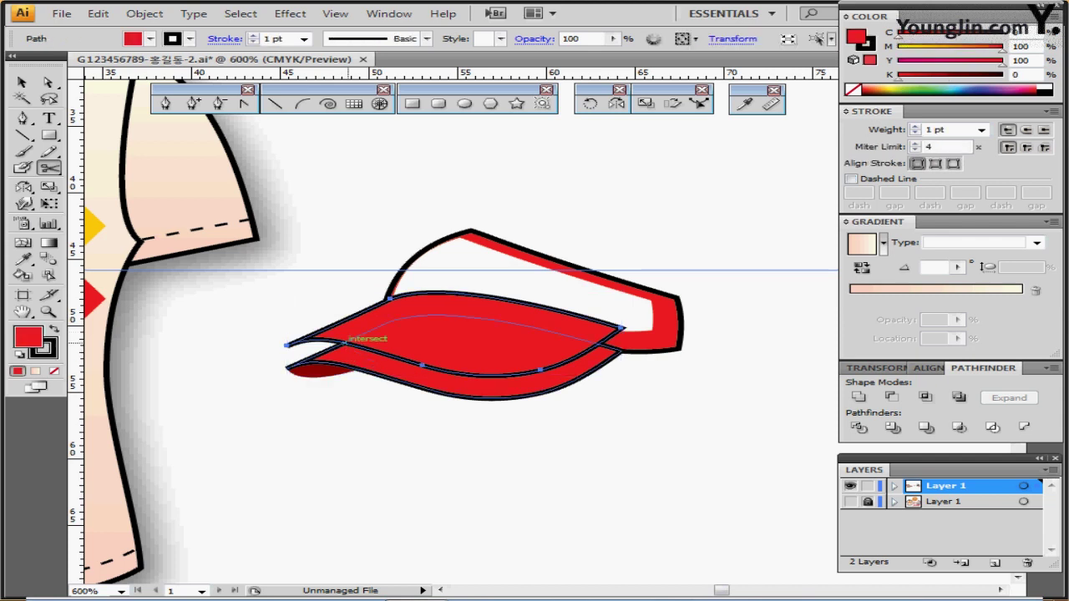
pyautogui.keyDown('ctrl'); pyautogui.click(342, 344); pyautogui.keyUp('ctrl')
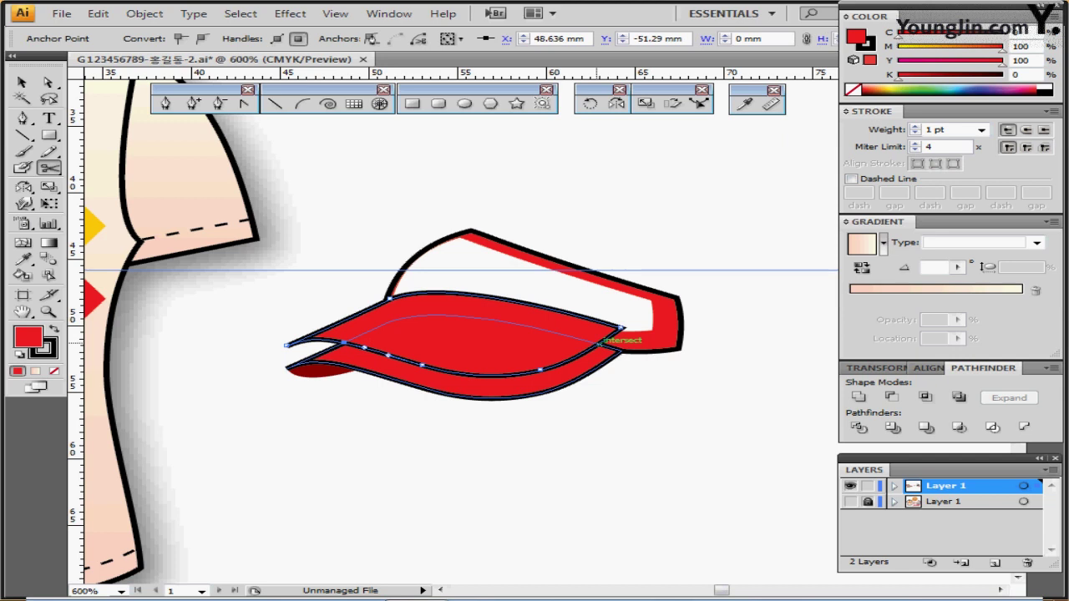
pyautogui.keyDown('ctrl'); pyautogui.click(600, 343); pyautogui.keyUp('ctrl')
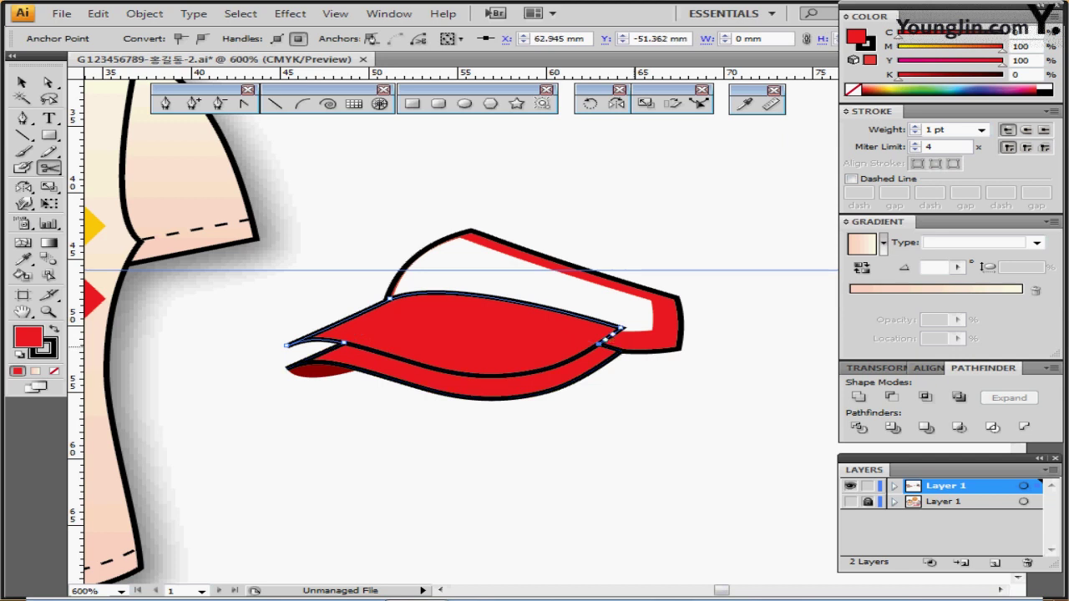
pyautogui.press('Delete')
pyautogui.press('Delete')
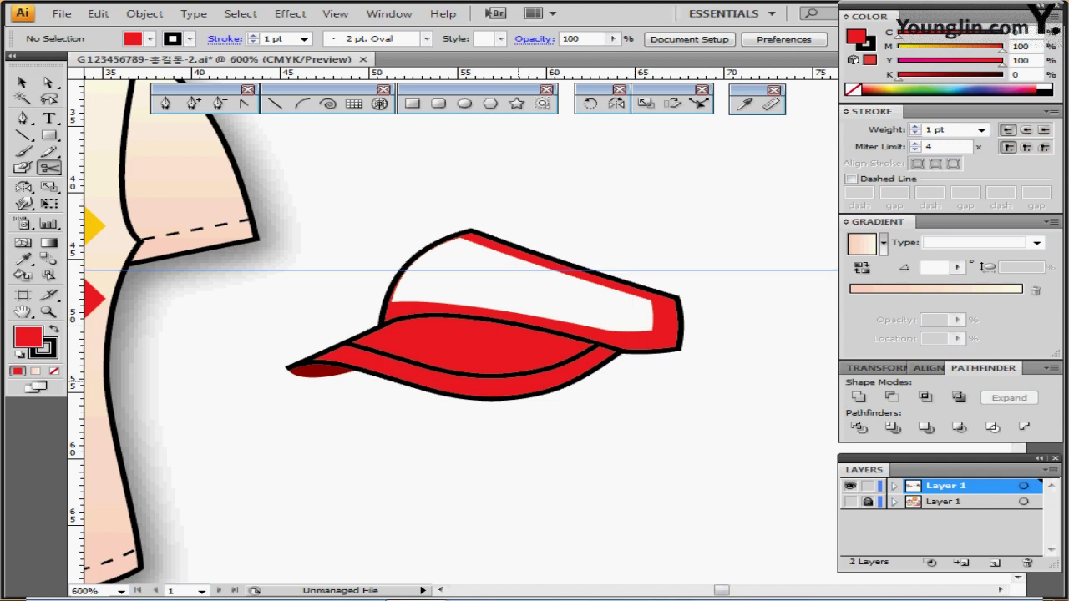
# Give the remaining curve across the brim no fill and a white stroke
pyautogui.keyDown('ctrl'); pyautogui.click(516, 375); pyautogui.keyUp('ctrl')
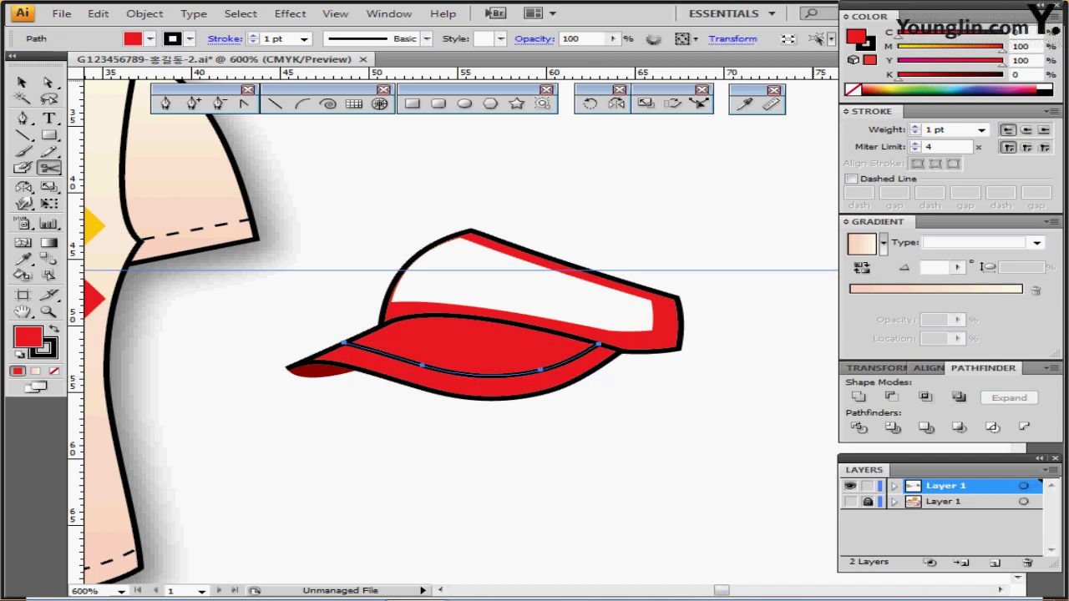
pyautogui.press('/')
pyautogui.press('x')
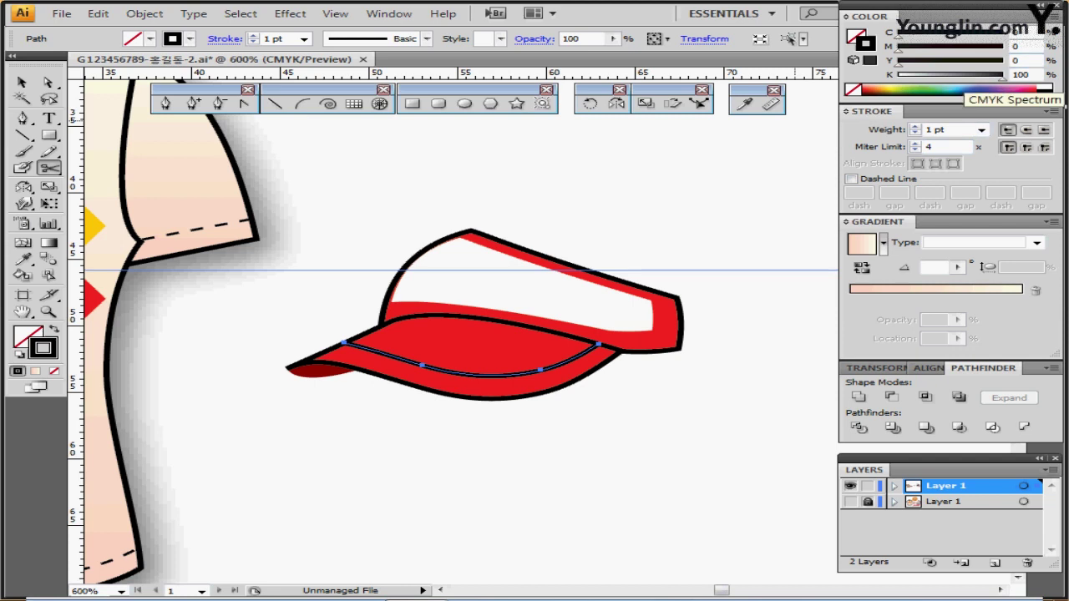
pyautogui.click(1045, 87)
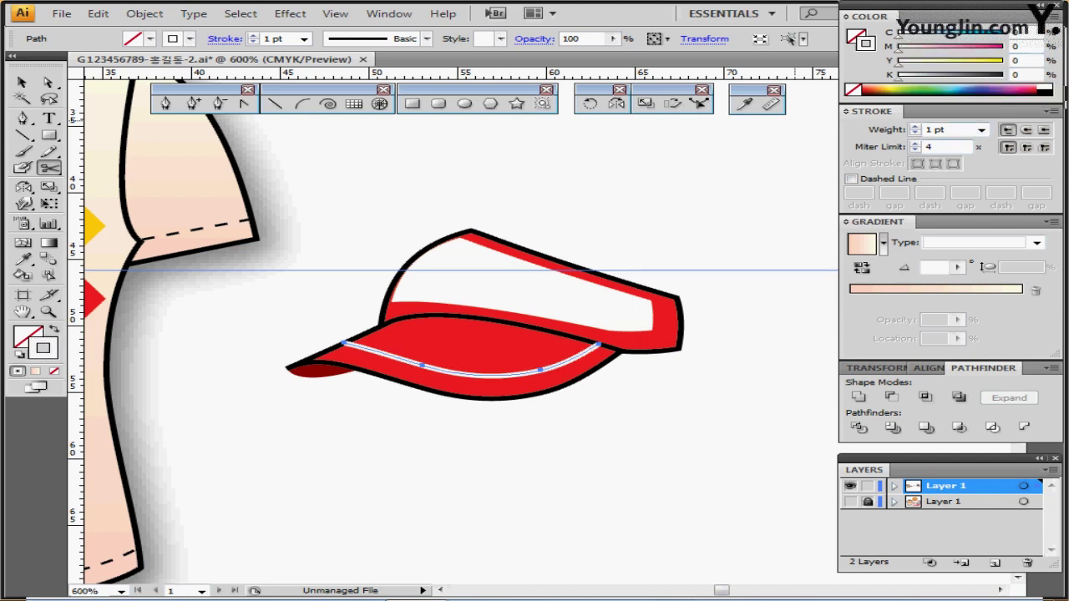
# Make the white brim curve a 0.5 pt dashed line with a 2 pt dash
pyautogui.click(981, 130)
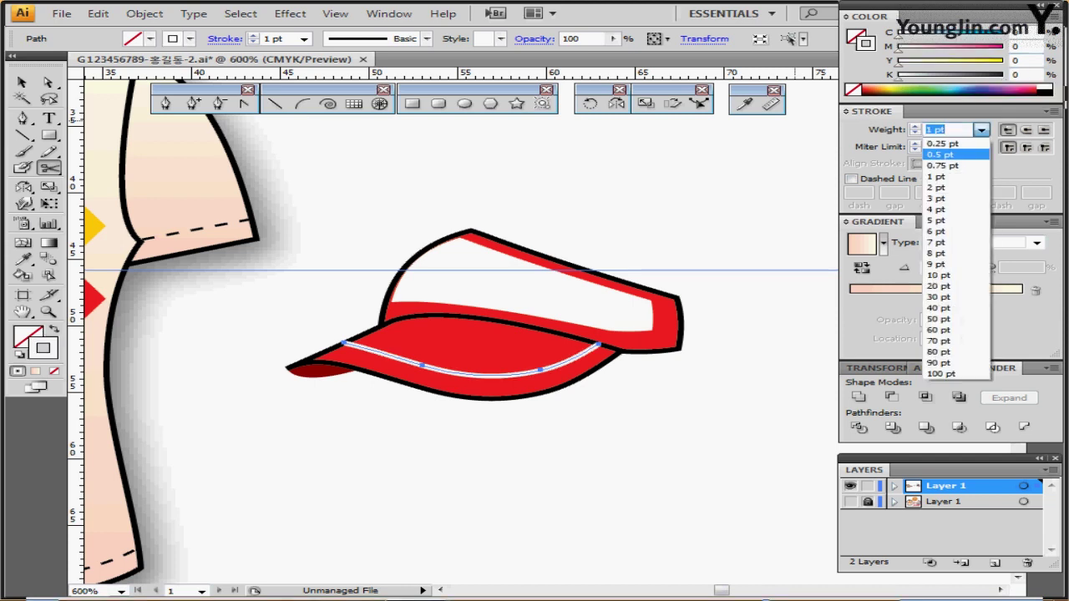
pyautogui.click(940, 155)
pyautogui.click(851, 179)
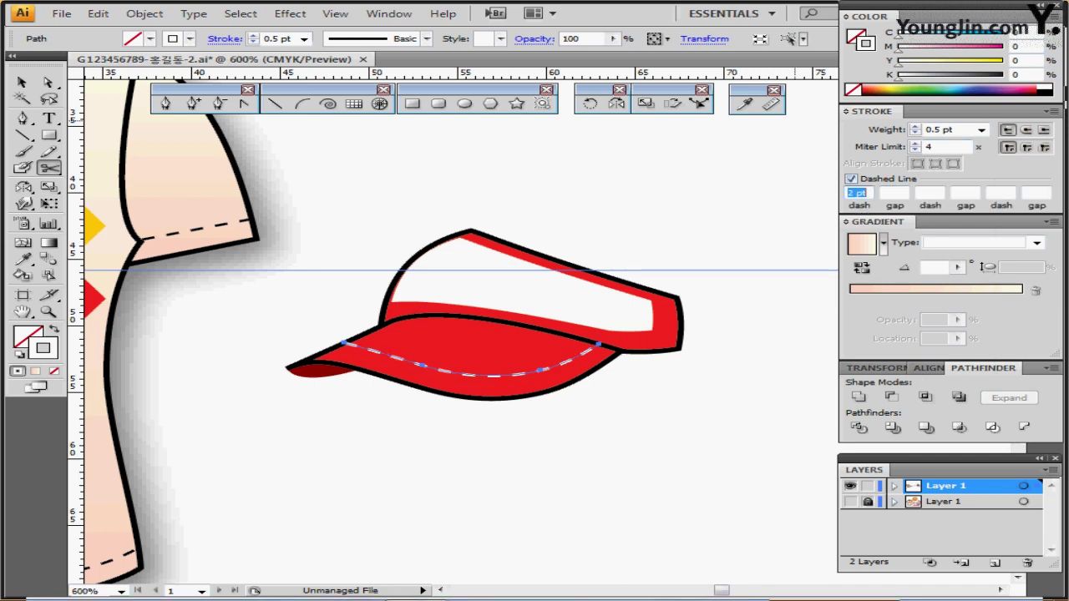
pyautogui.press('Return')
# Duplicate the white dashed line a short distance above itself to form double stitching across the brim
pyautogui.press('ctrl')
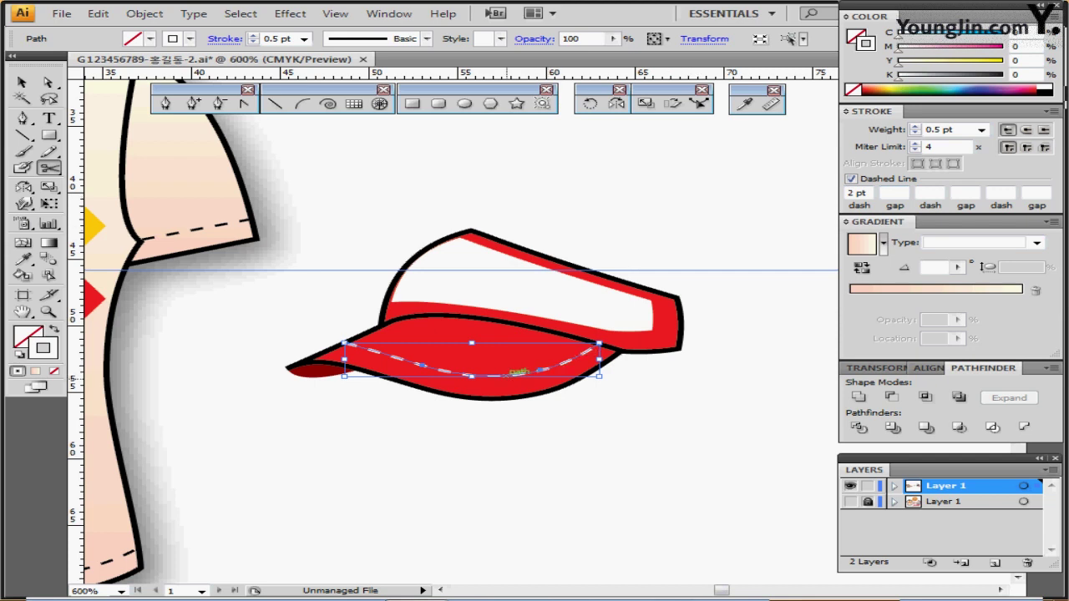
pyautogui.moveTo(511, 371); pyautogui.dragTo(512, 378)
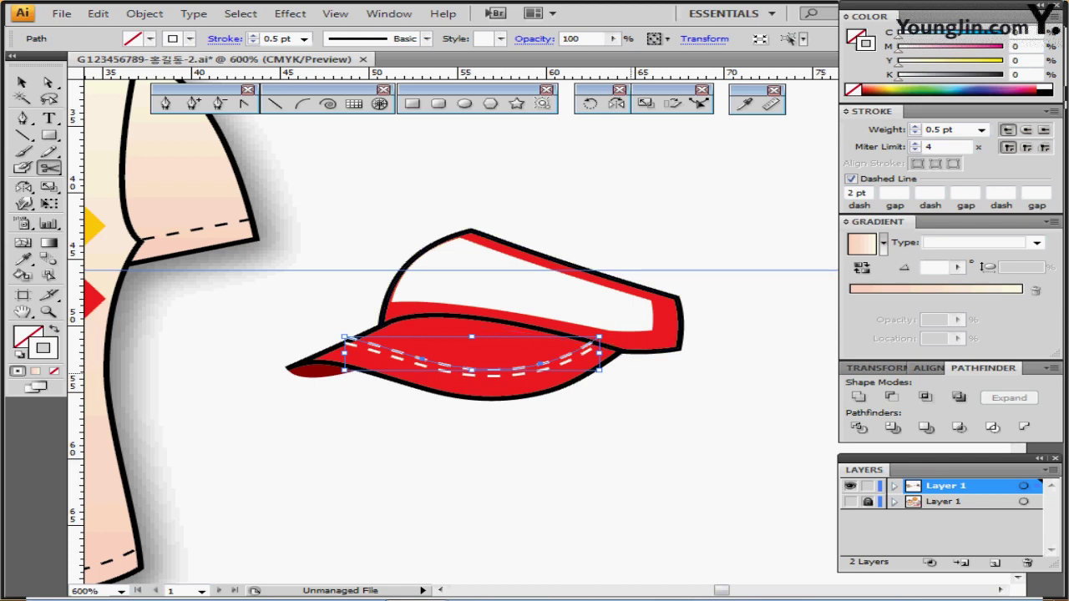
pyautogui.keyDown('ctrl'); pyautogui.click(669, 367); pyautogui.keyUp('ctrl')
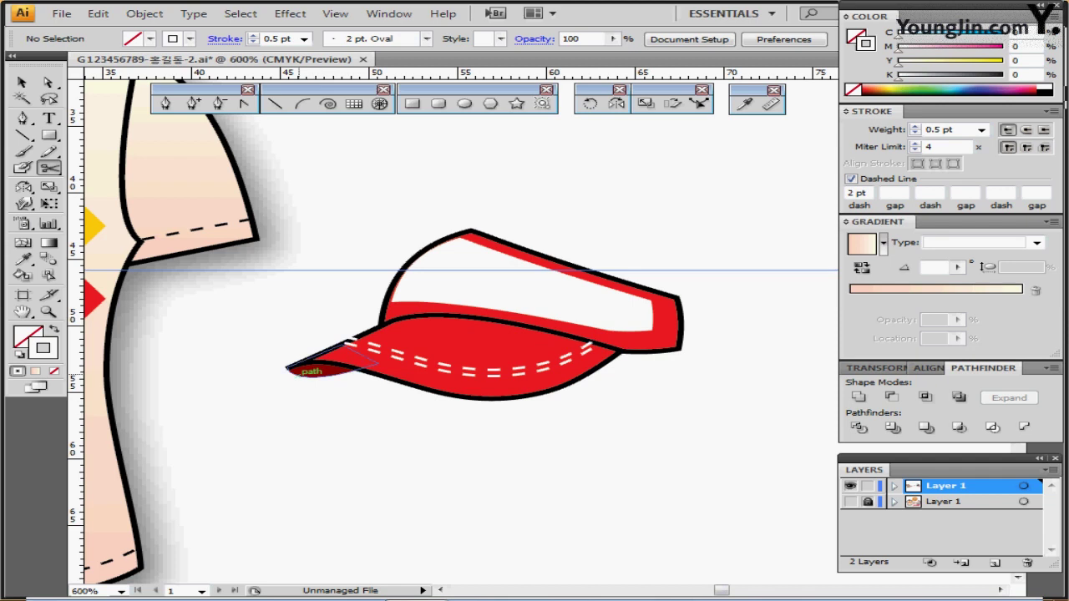
# Send the cap's brim and its dashed stitching lines behind the crown band, keeping the stitching visible on the brim
pyautogui.click(294, 369)
pyautogui.moveTo(270, 417); pyautogui.dragTo(421, 334)
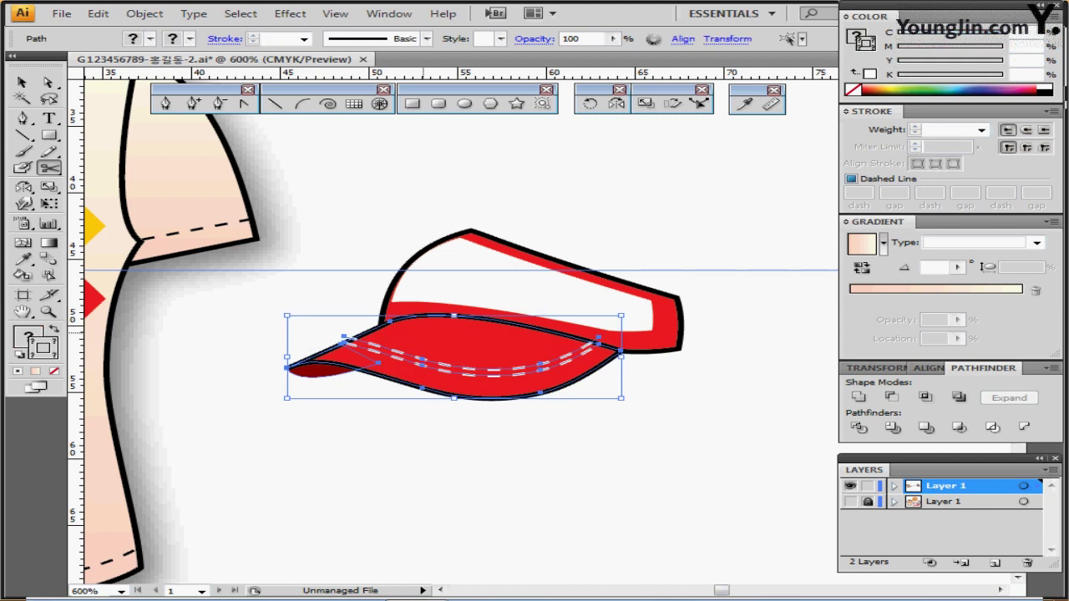
pyautogui.hotkey('ctrl', 'shift', '[')
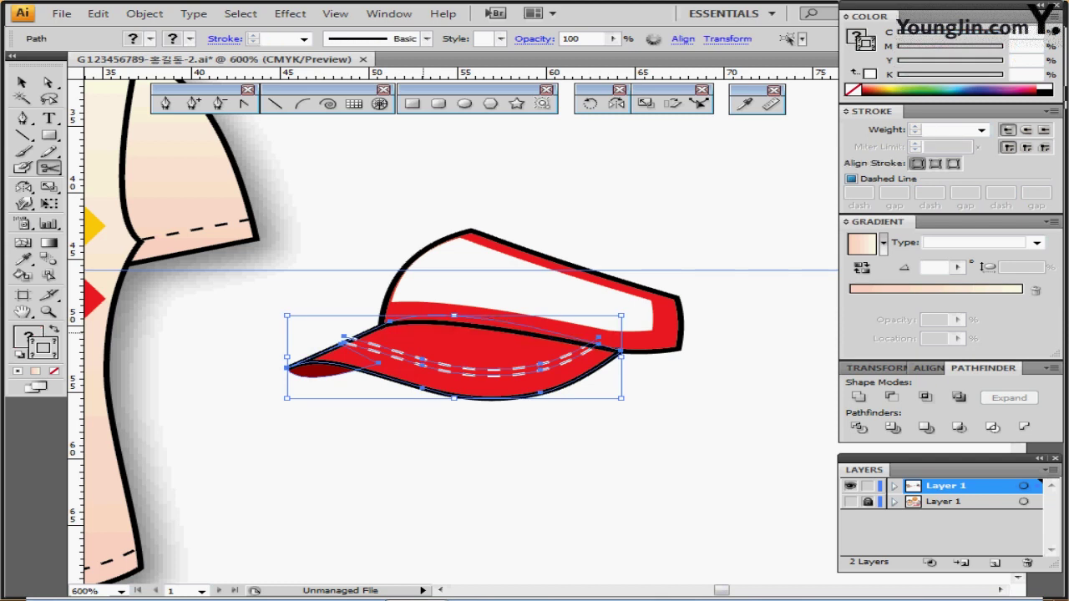
pyautogui.hotkey('ctrl', 'shift', 'b')
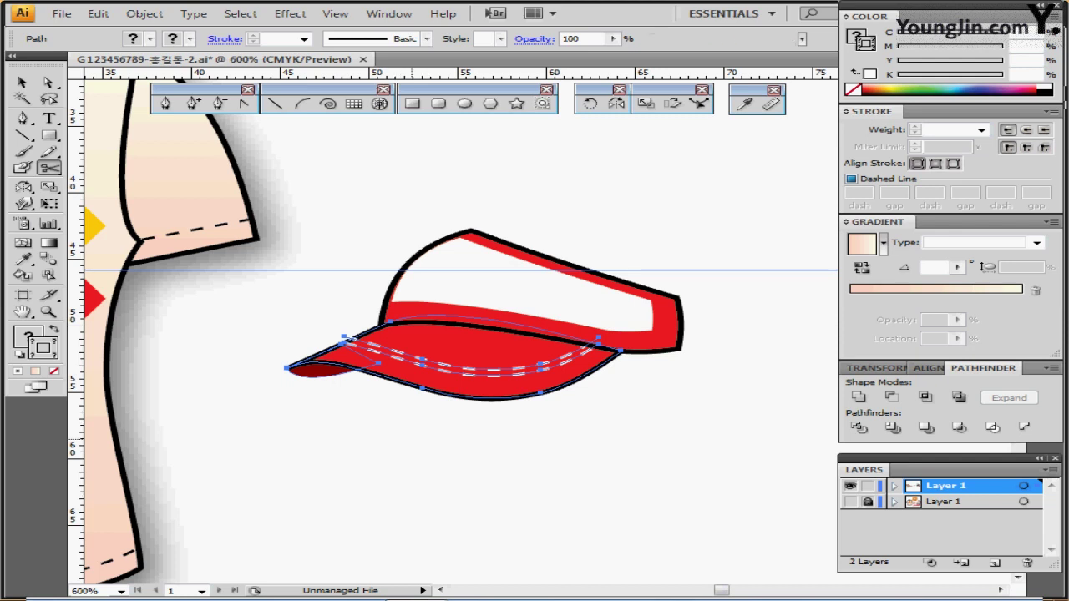
pyautogui.hotkey('ctrl', 'shift', 'a')
# Unite the sock's tall leg rectangle and its foot shape into a single outline
pyautogui.hotkey('ctrl', '-')
pyautogui.moveTo(613, 331); pyautogui.dragTo(501, 377)
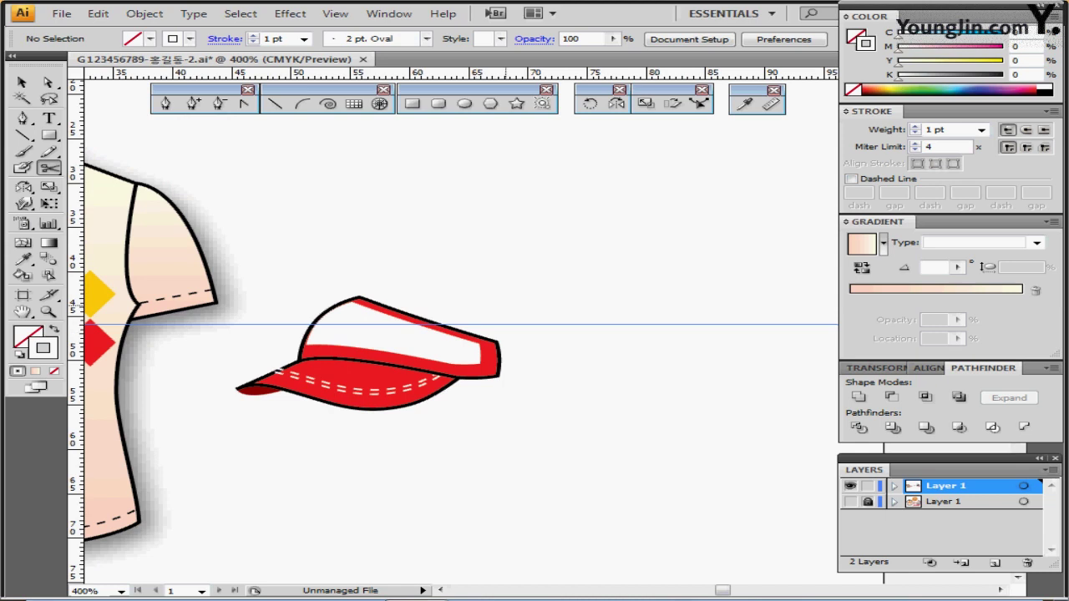
pyautogui.moveTo(574, 261); pyautogui.dragTo(461, 248)
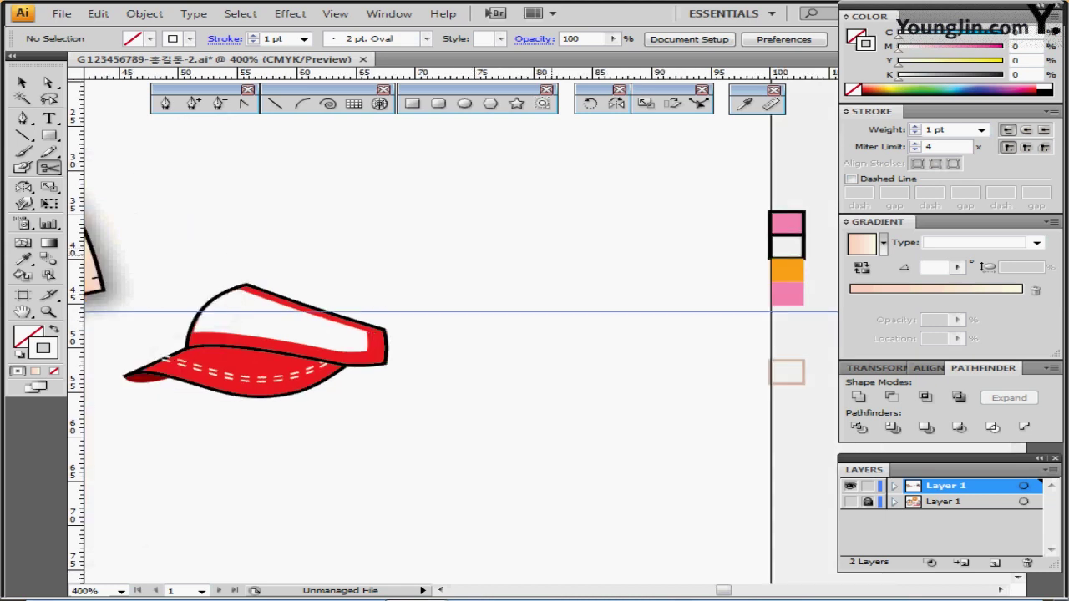
pyautogui.moveTo(669, 262); pyautogui.dragTo(426, 294)
pyautogui.moveTo(649, 196)
pyautogui.mouseDown()
pyautogui.moveTo(503, 199)
pyautogui.moveTo(503, 222)
pyautogui.moveTo(411, 268)
pyautogui.mouseUp()
pyautogui.moveTo(699, 137); pyautogui.dragTo(791, 399)
pyautogui.moveTo(774, 320); pyautogui.dragTo(183, 339)
pyautogui.moveTo(240, 286); pyautogui.dragTo(536, 321)
pyautogui.moveTo(623, 234); pyautogui.dragTo(449, 260)
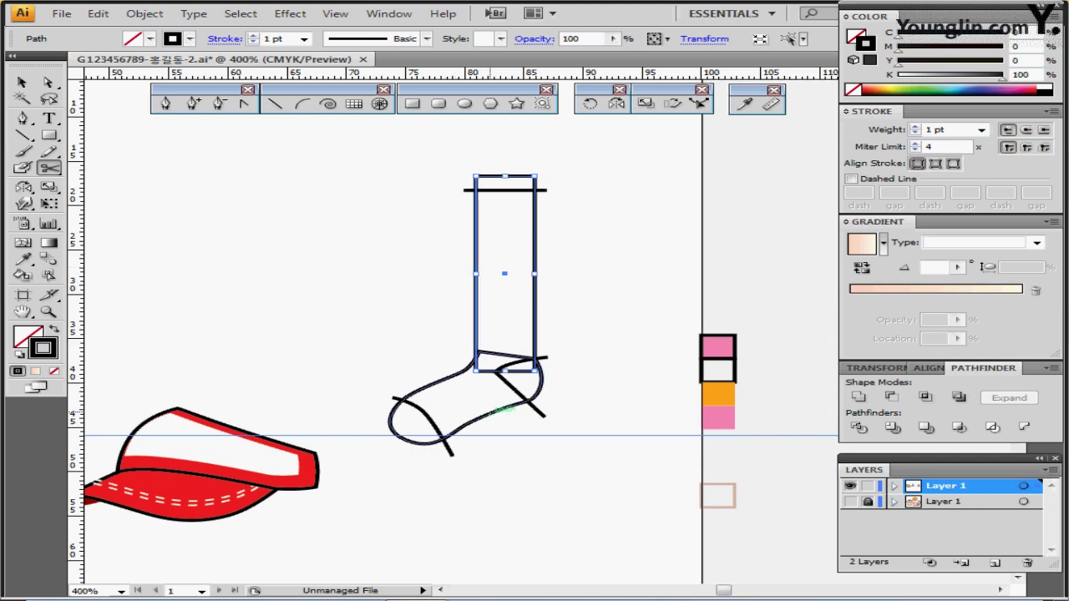
pyautogui.click(493, 411)
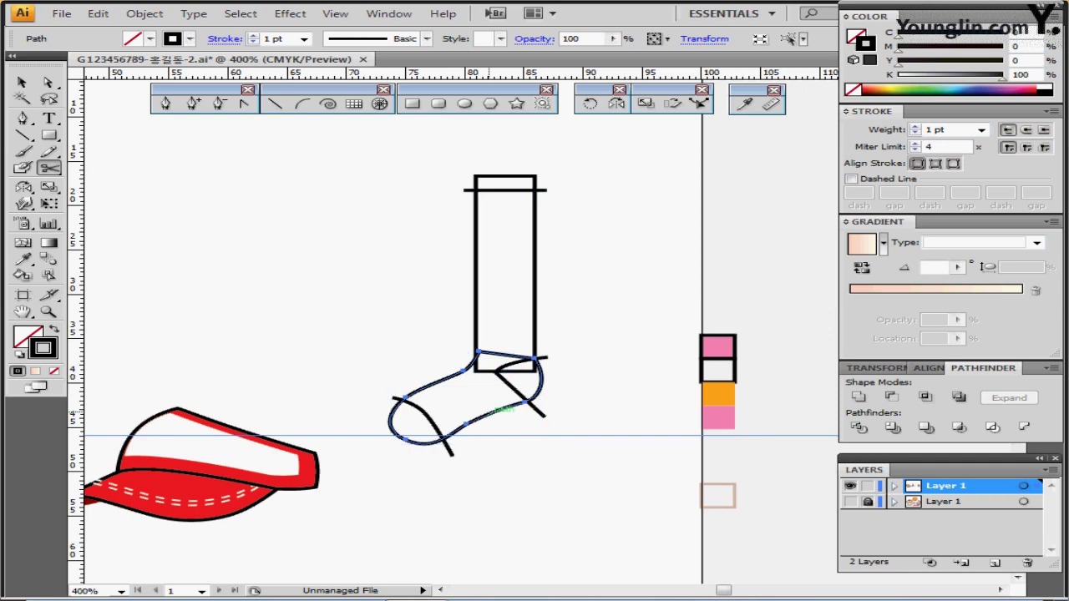
pyautogui.press('ctrl')
pyautogui.moveTo(455, 322); pyautogui.dragTo(483, 386)
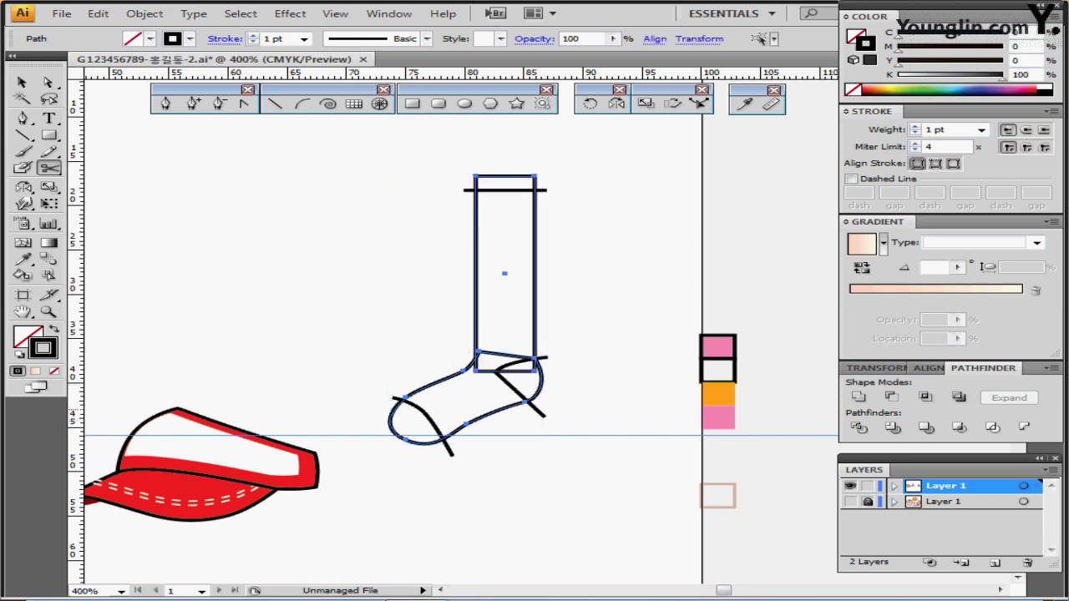
pyautogui.click(858, 397)
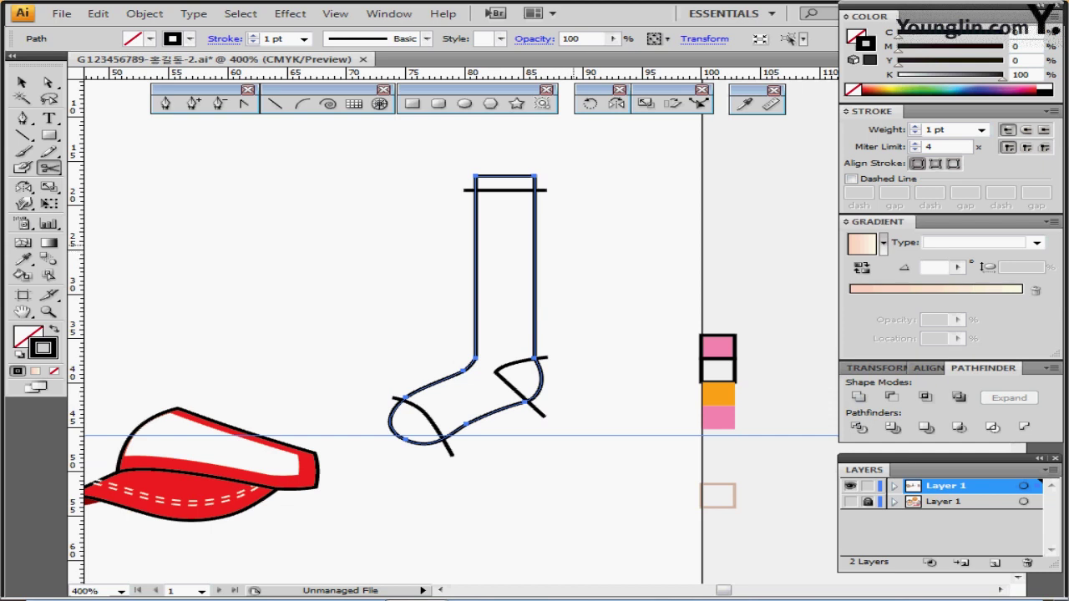
# Divide the sock outline along its cuff, heel and toe lines and give the pieces a white fill and black stroke
pyautogui.press('ctrl')
pyautogui.keyDown('ctrl'); pyautogui.click(571, 220); pyautogui.keyUp('ctrl')
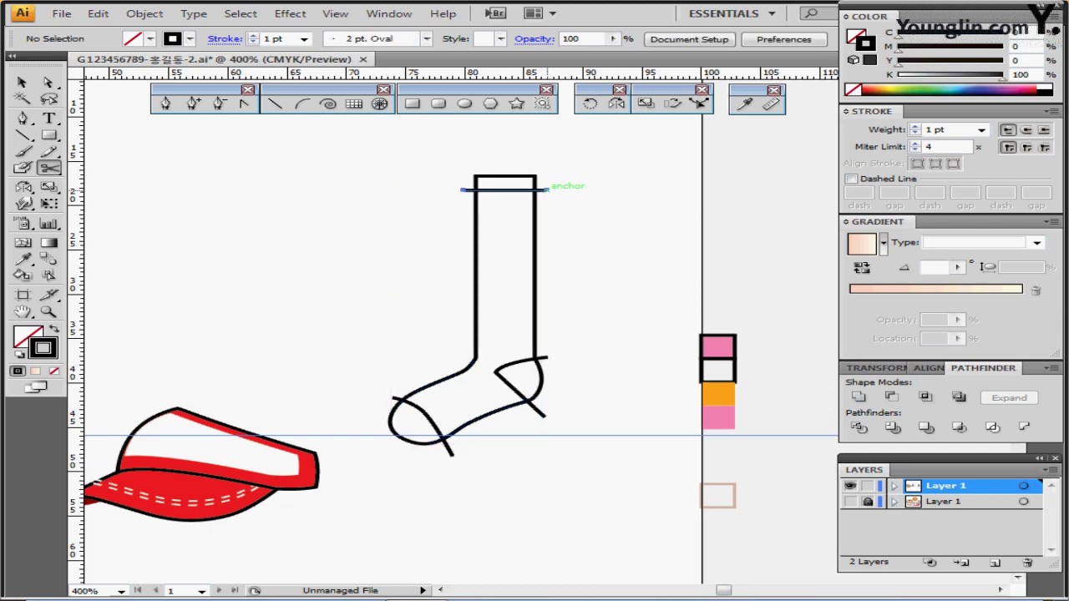
pyautogui.keyDown('ctrl'); pyautogui.click(548, 191); pyautogui.keyUp('ctrl')
pyautogui.keyDown('ctrl'); pyautogui.click(549, 315); pyautogui.keyUp('ctrl')
pyautogui.click(548, 357)
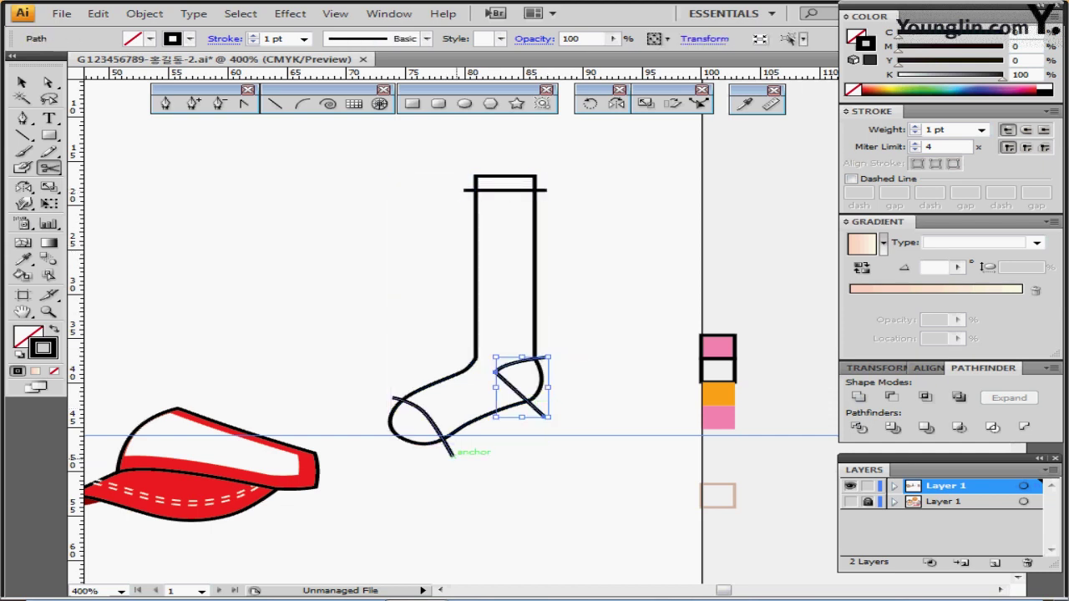
pyautogui.click(452, 456)
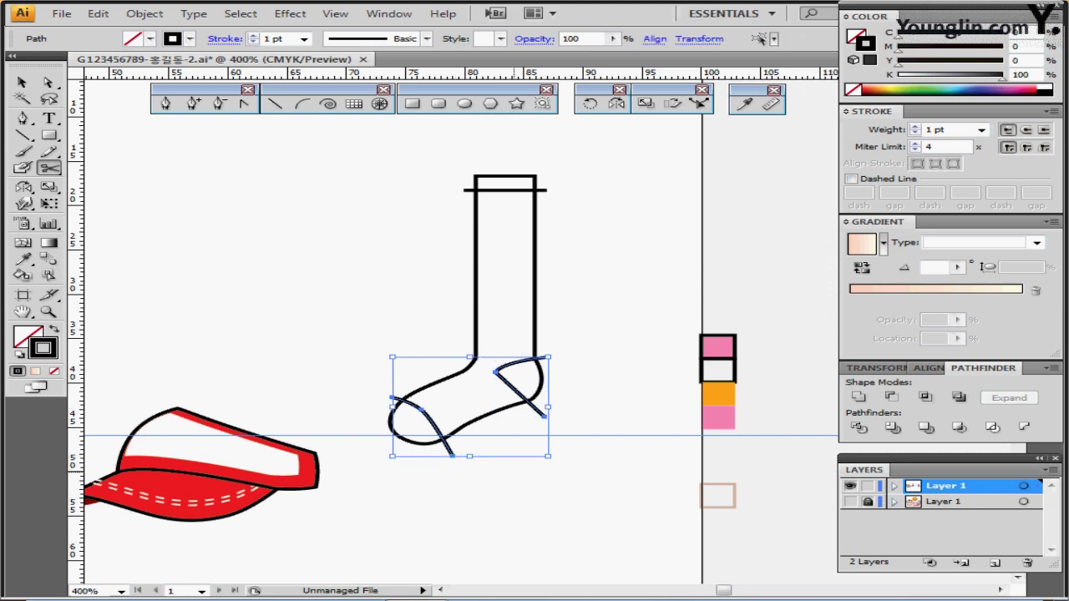
pyautogui.keyDown('ctrl'); pyautogui.click(515, 470); pyautogui.keyUp('ctrl')
pyautogui.moveTo(359, 150); pyautogui.dragTo(588, 464)
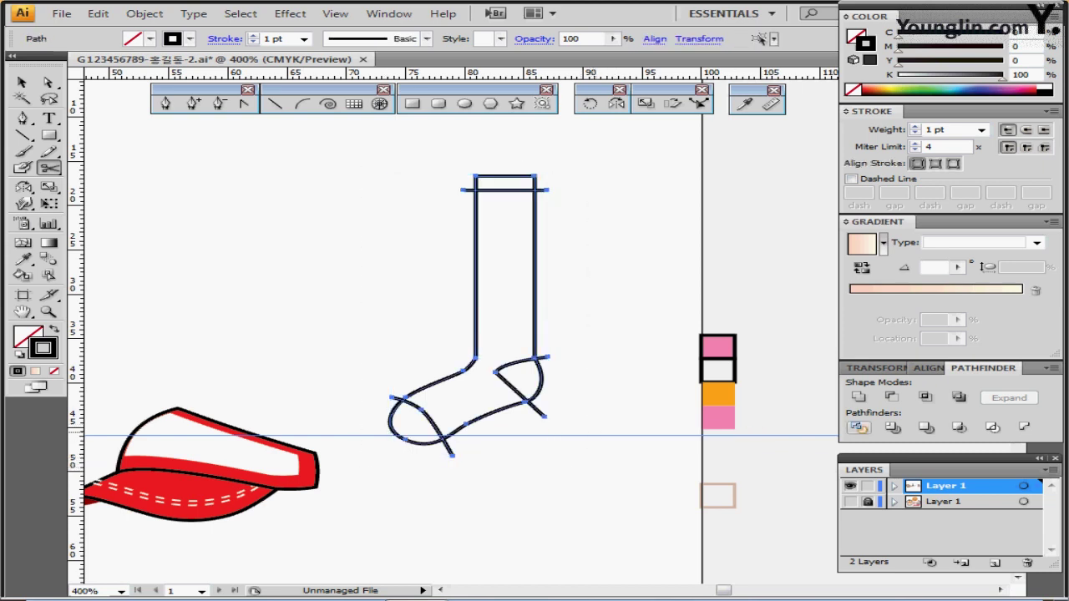
pyautogui.click(859, 428)
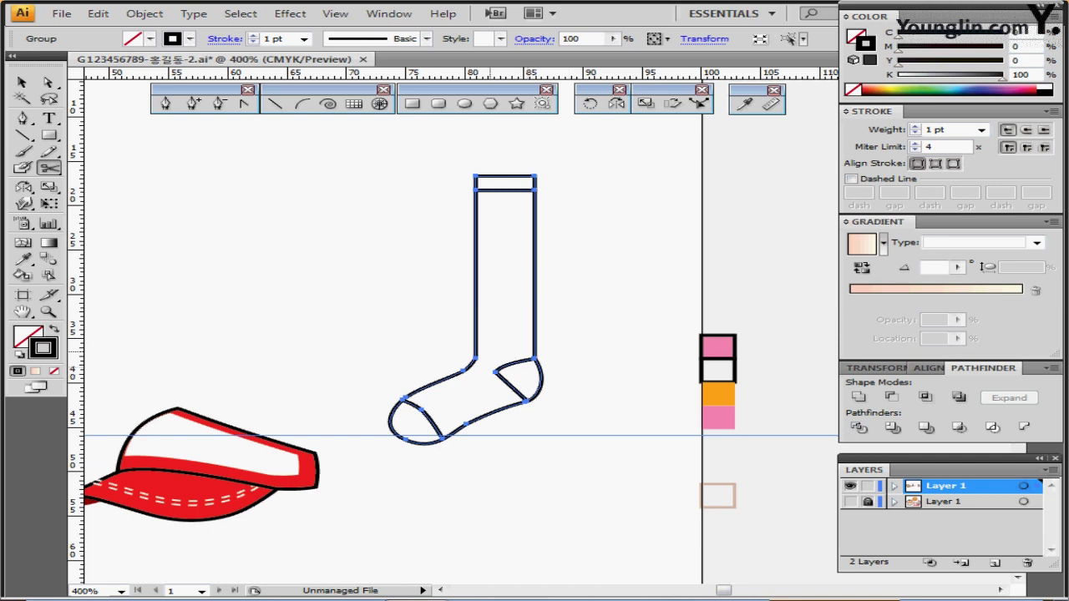
pyautogui.click(19, 355)
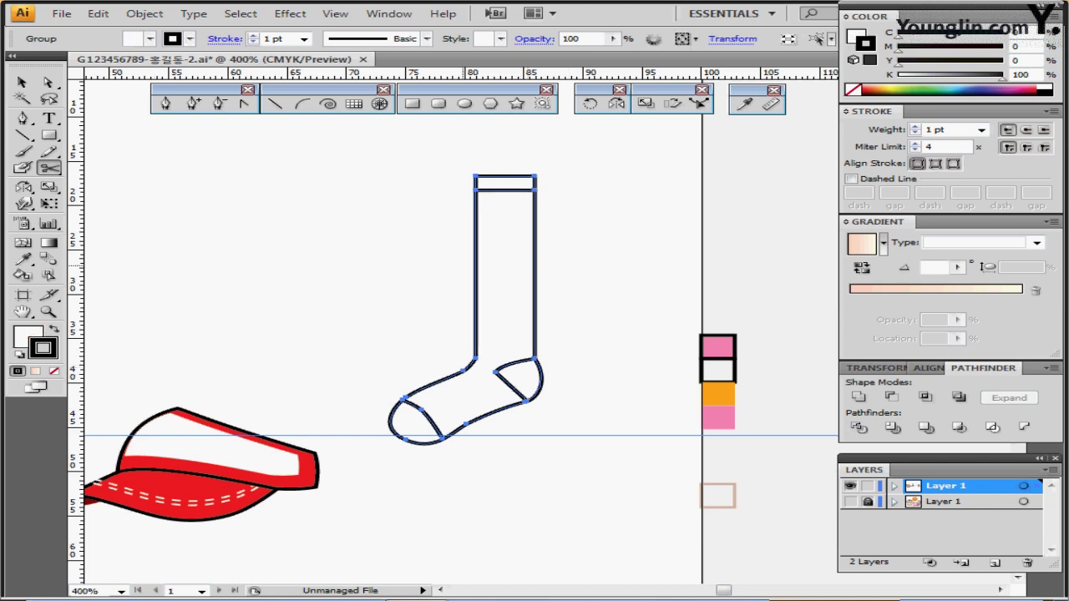
# Isolate the sock group and apply the black-outlined pink swatch's colours to its cuff, toe and heel
pyautogui.keyDown('ctrl'); pyautogui.doubleClick(511, 294); pyautogui.keyUp('ctrl')
pyautogui.doubleClick(506, 251)
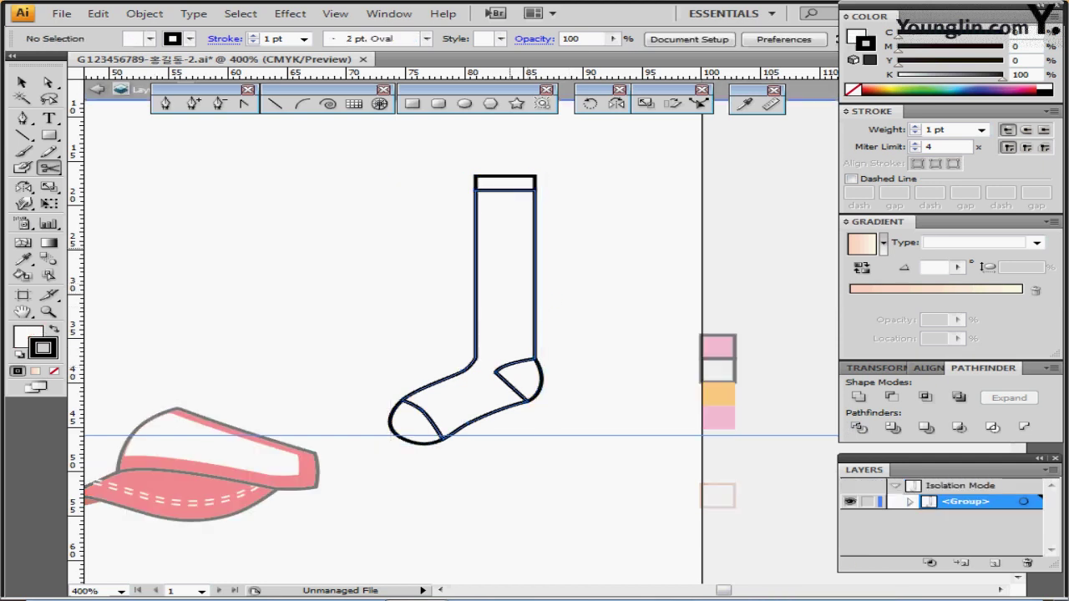
pyautogui.moveTo(502, 293); pyautogui.dragTo(478, 318)
pyautogui.keyDown('ctrl'); pyautogui.click(480, 209); pyautogui.keyUp('ctrl')
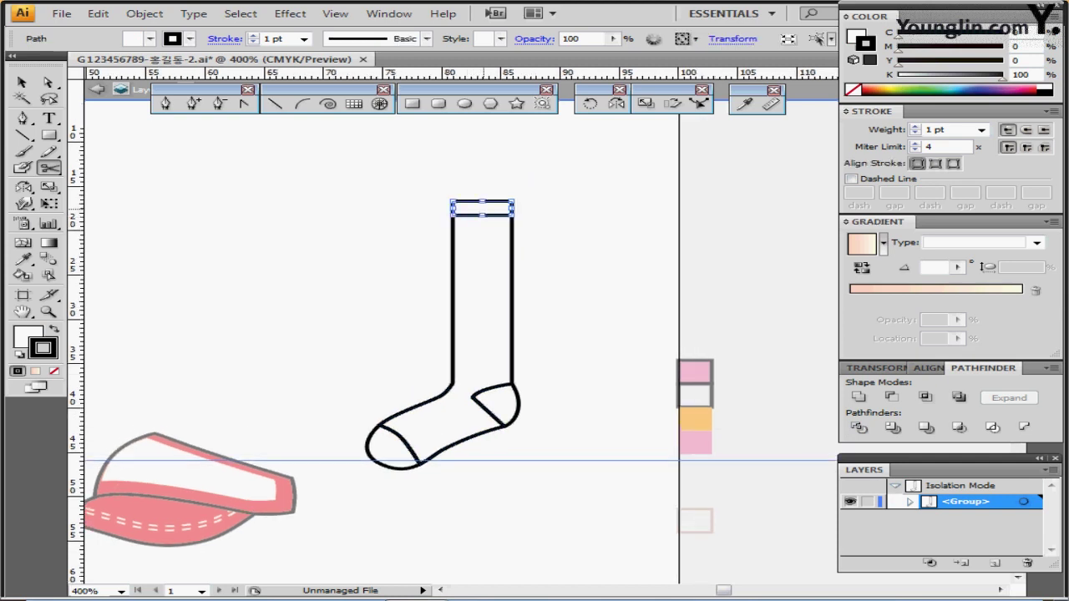
pyautogui.keyDown('ctrl'); pyautogui.keyDown('shift'); pyautogui.click(395, 467); pyautogui.keyUp('shift'); pyautogui.keyUp('ctrl')
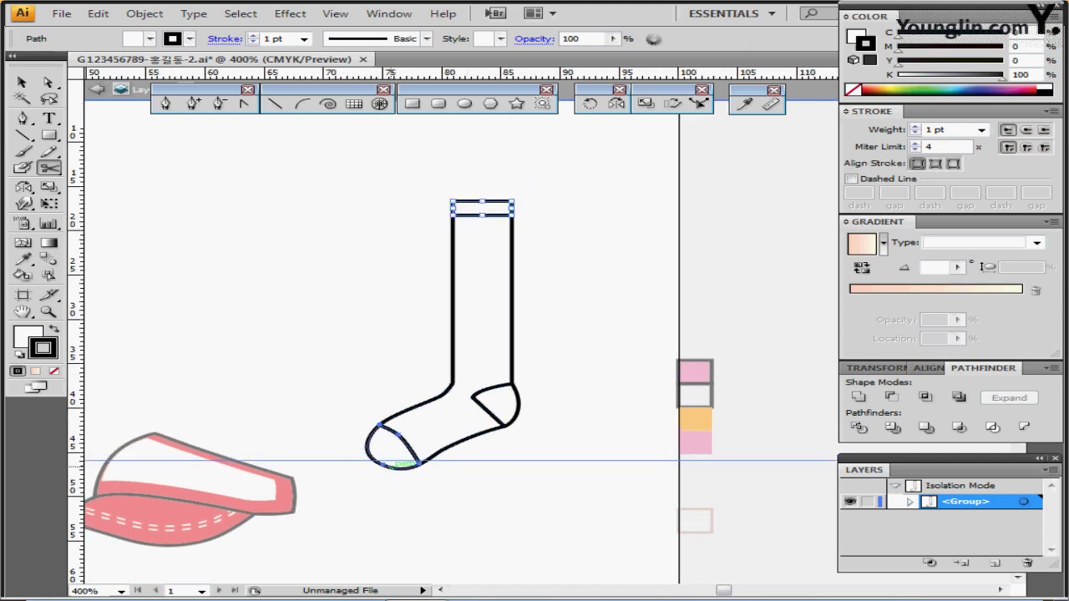
pyautogui.keyDown('shift'); pyautogui.click(517, 402); pyautogui.keyUp('shift')
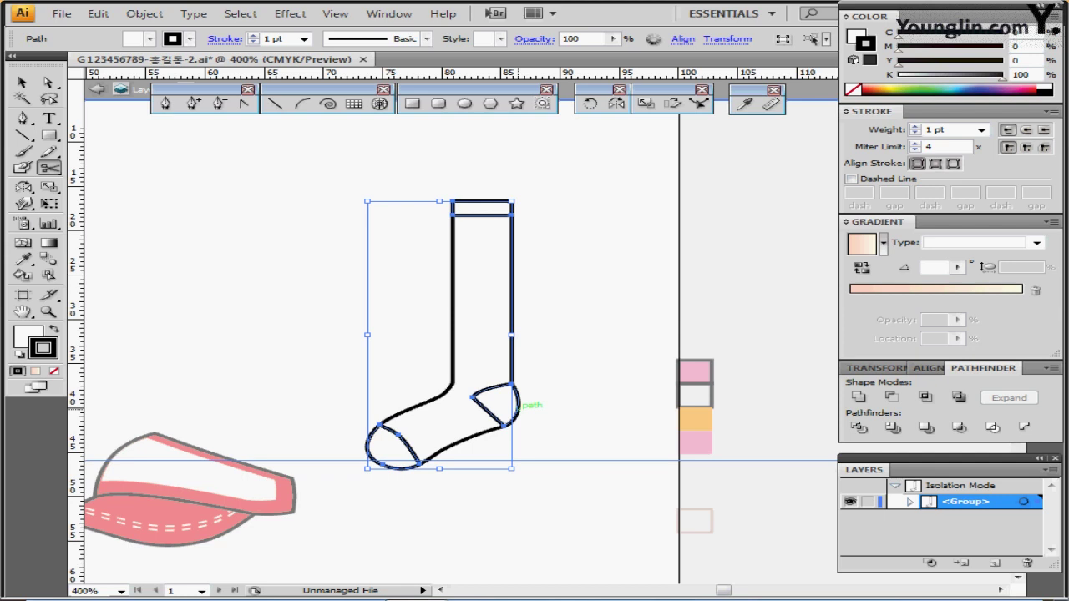
pyautogui.press('i')
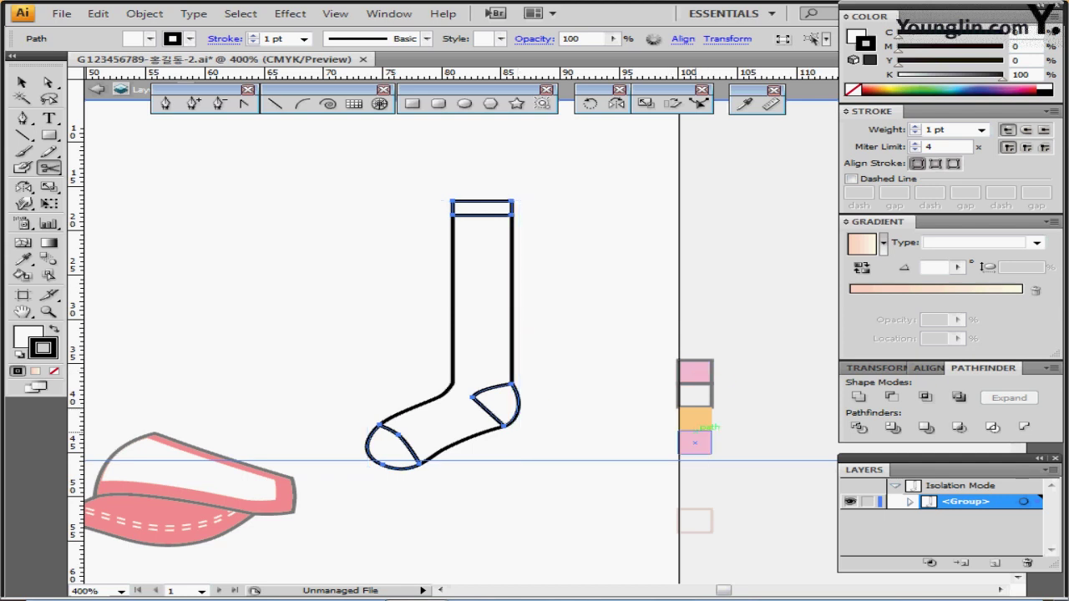
pyautogui.click(695, 372)
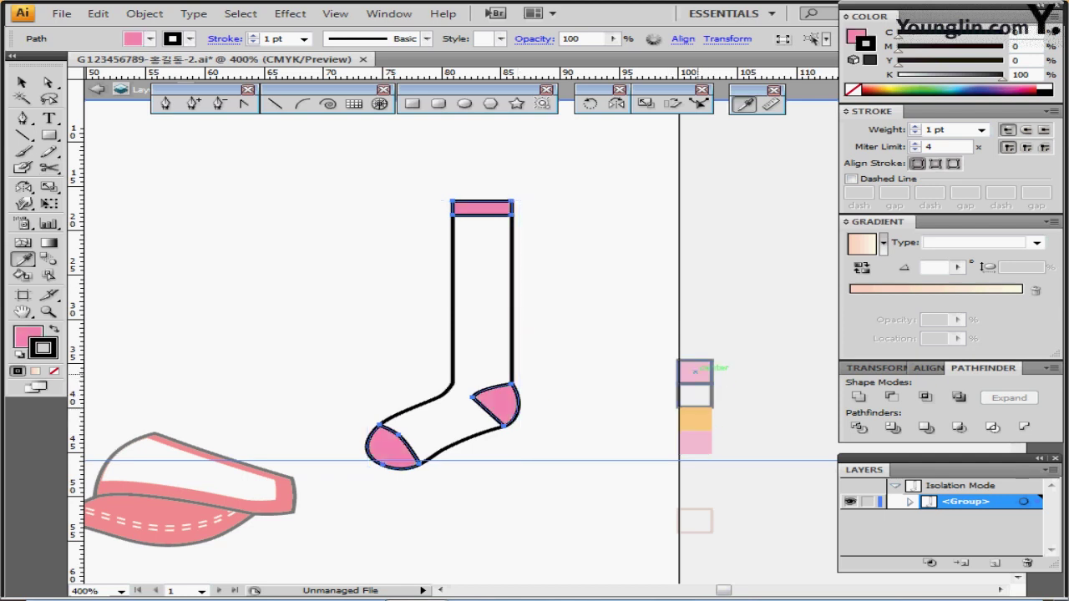
pyautogui.press('x')
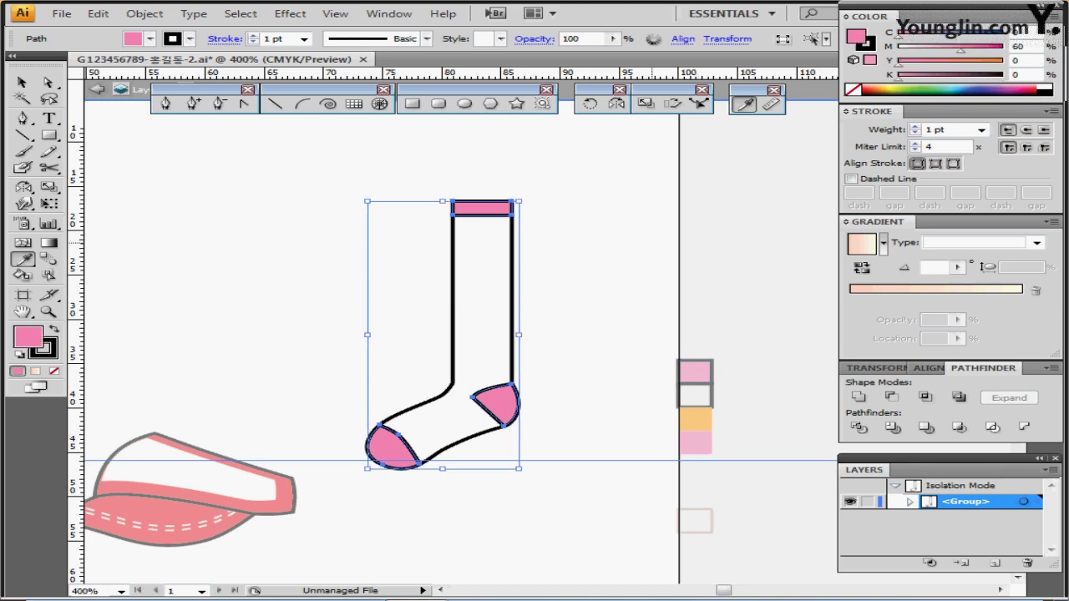
pyautogui.keyDown('ctrl'); pyautogui.click(571, 264); pyautogui.keyUp('ctrl')
# Draw a short vertical black line with no fill from the cuff's upper edge near its left end
pyautogui.keyDown('ctrl'); pyautogui.click(483, 213); pyautogui.keyUp('ctrl')
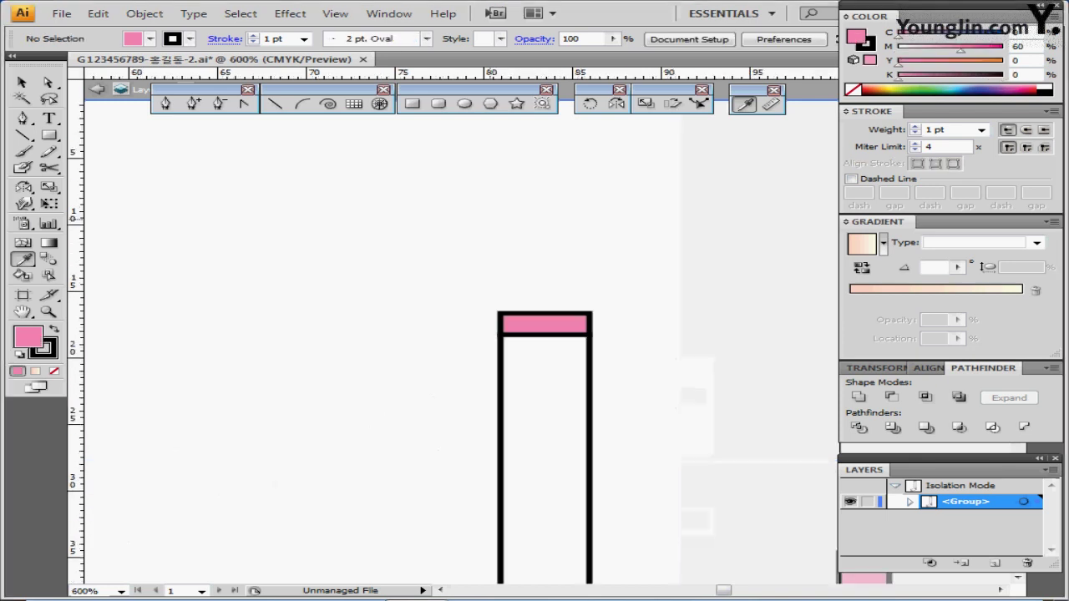
pyautogui.keyDown('ctrl'); pyautogui.click(520, 335); pyautogui.keyUp('ctrl')
pyautogui.keyDown('ctrl'); pyautogui.click(596, 366); pyautogui.keyUp('ctrl')
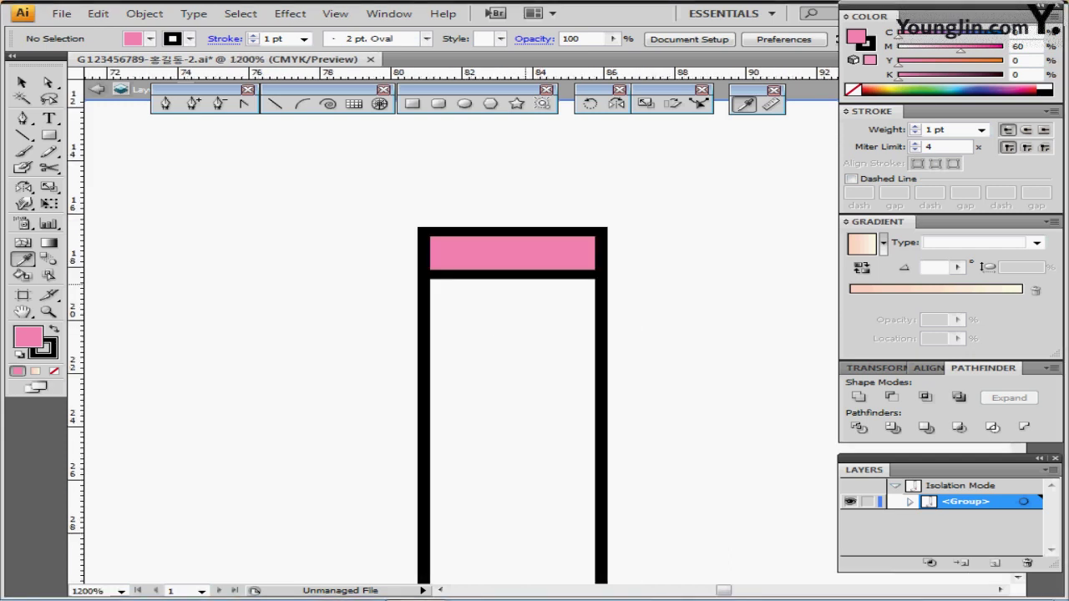
pyautogui.hotkey('ctrl', '+')
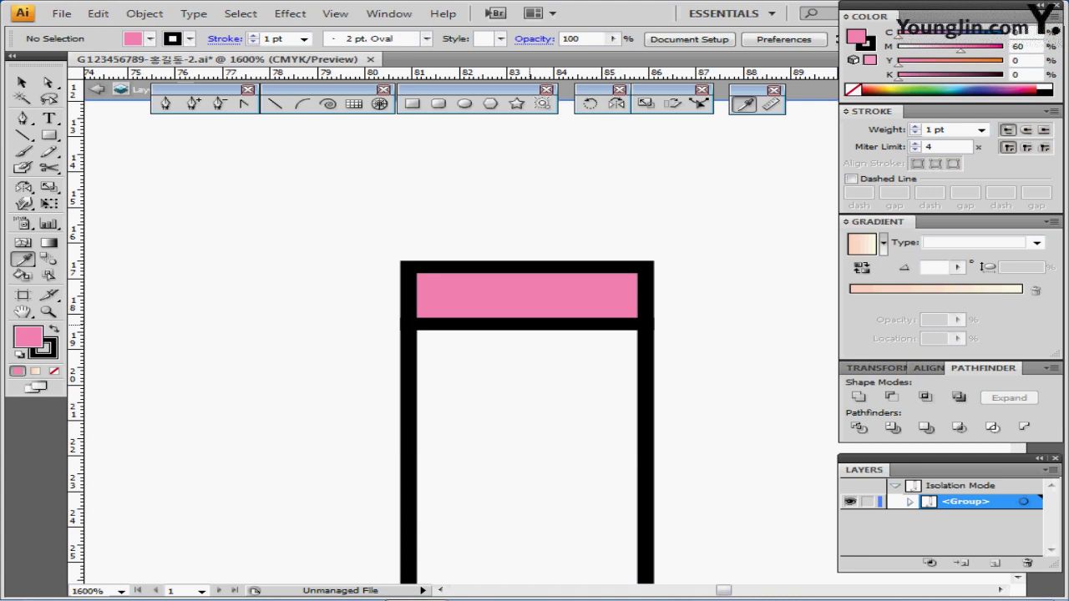
pyautogui.hotkey('ctrl', '+')
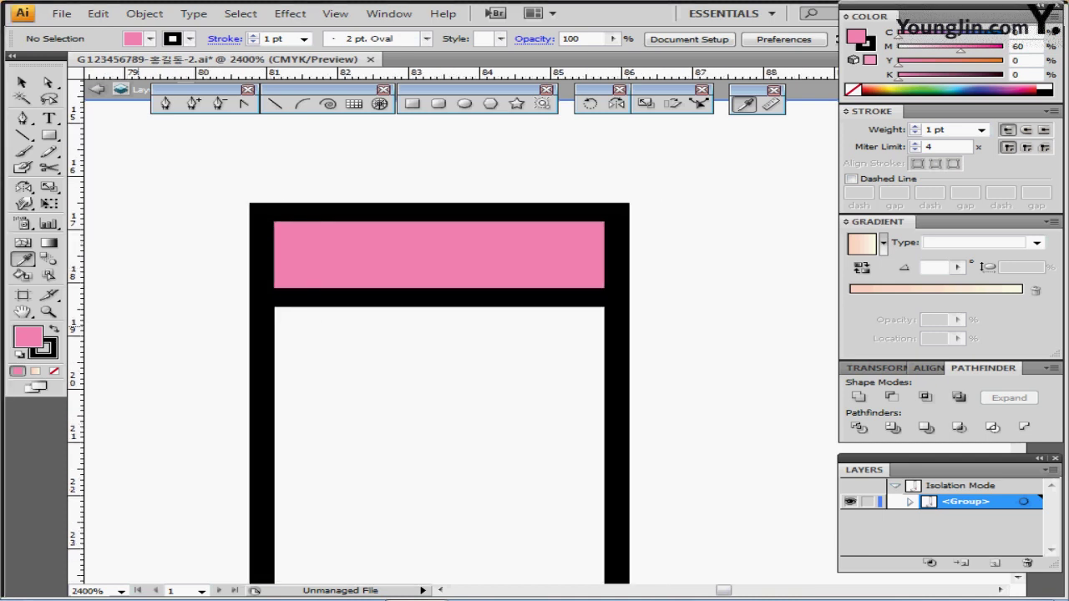
pyautogui.click(54, 371)
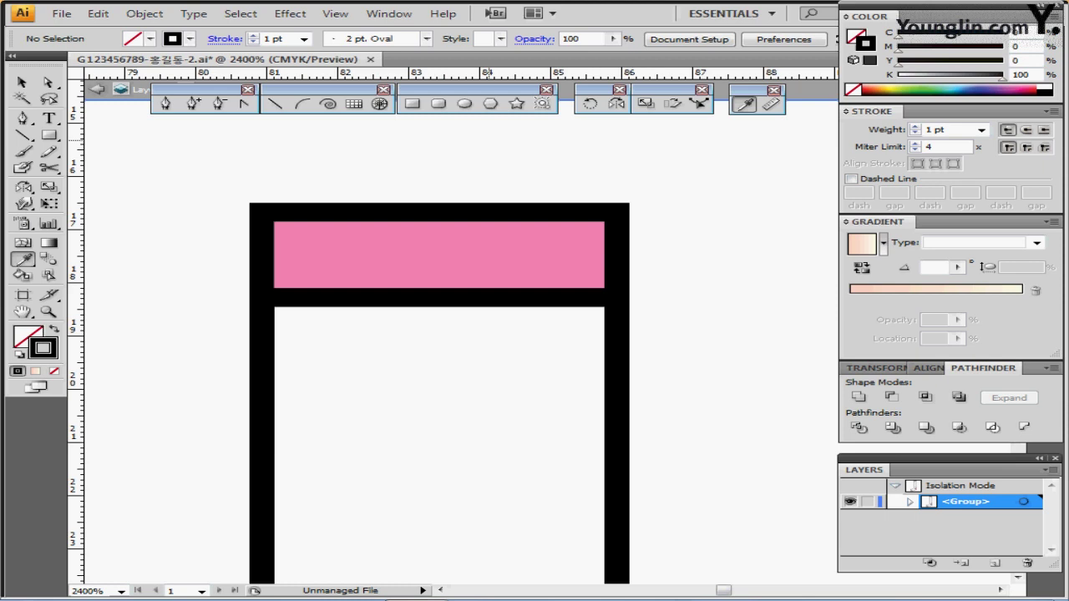
pyautogui.click(275, 102)
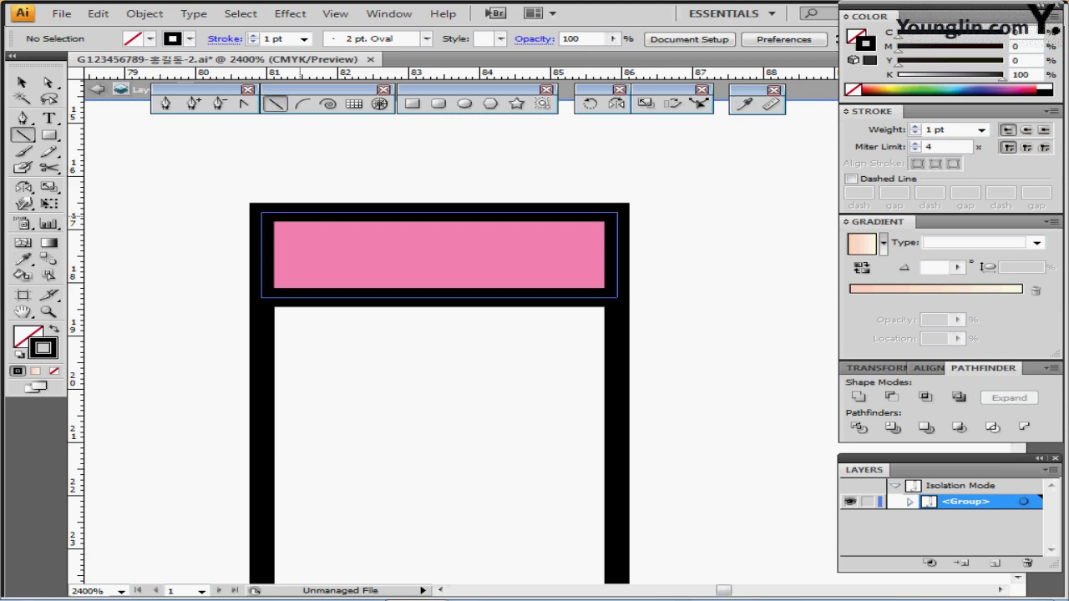
pyautogui.moveTo(299, 214); pyautogui.dragTo(298, 271)
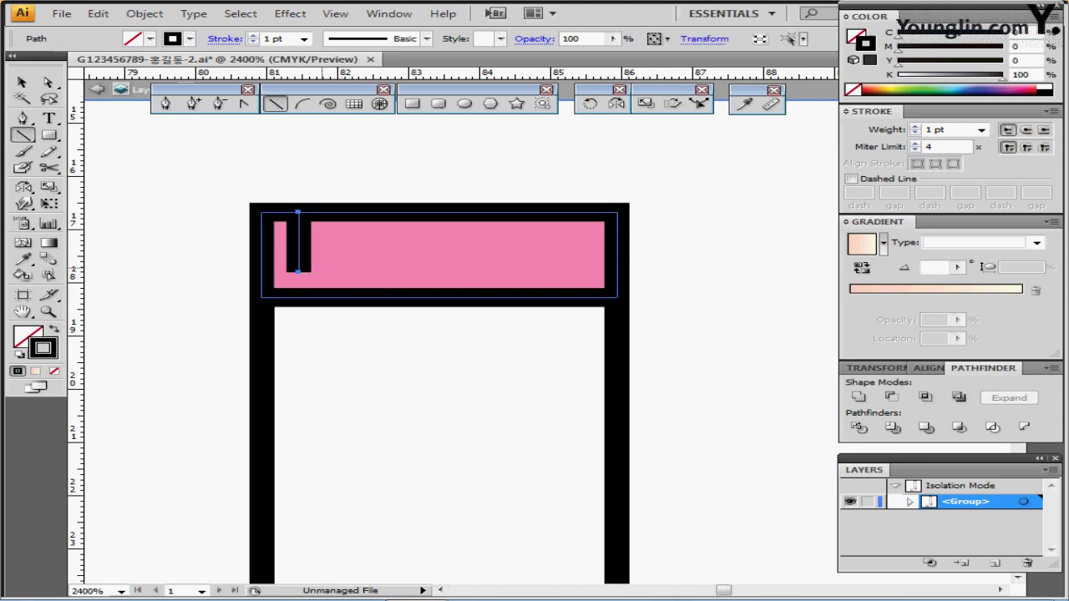
# Nudge the vertical cuff line slightly right and down from where it was drawn
pyautogui.press('Right')
pyautogui.press('Right')
pyautogui.press('Right')
pyautogui.press('Right')
pyautogui.press('Right')
pyautogui.press('Left')
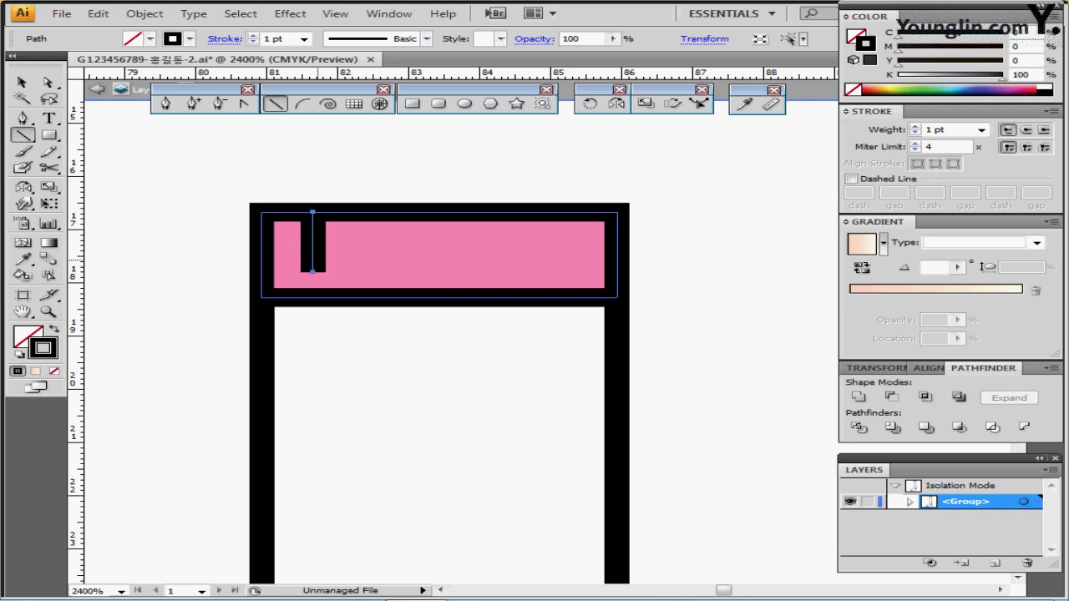
pyautogui.press('Left')
pyautogui.press('Left')
pyautogui.press('Left')
pyautogui.press('Down')
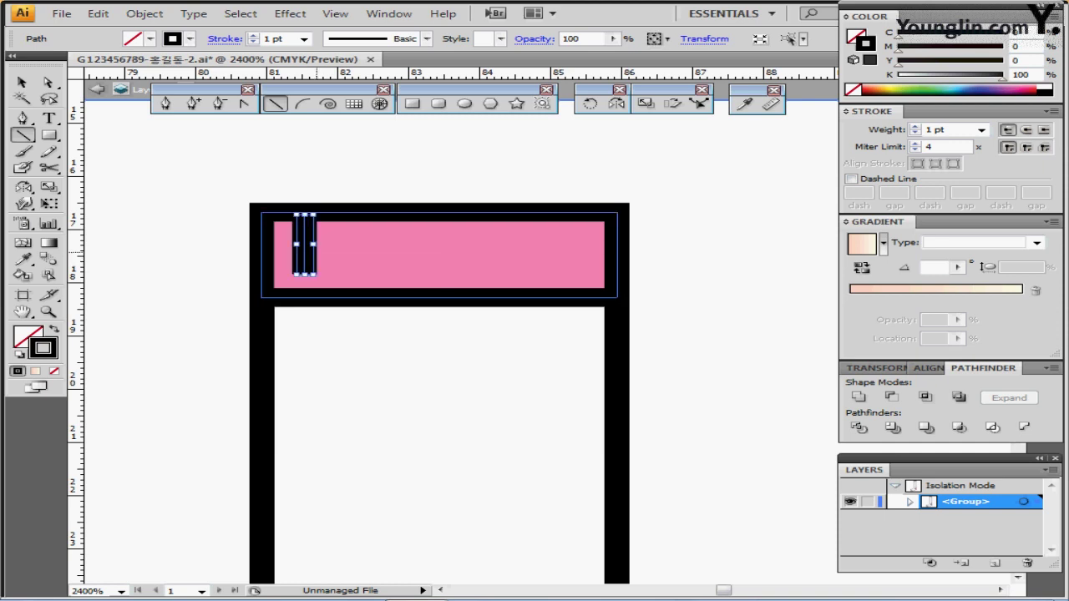
pyautogui.hotkey('ctrl', 'z')
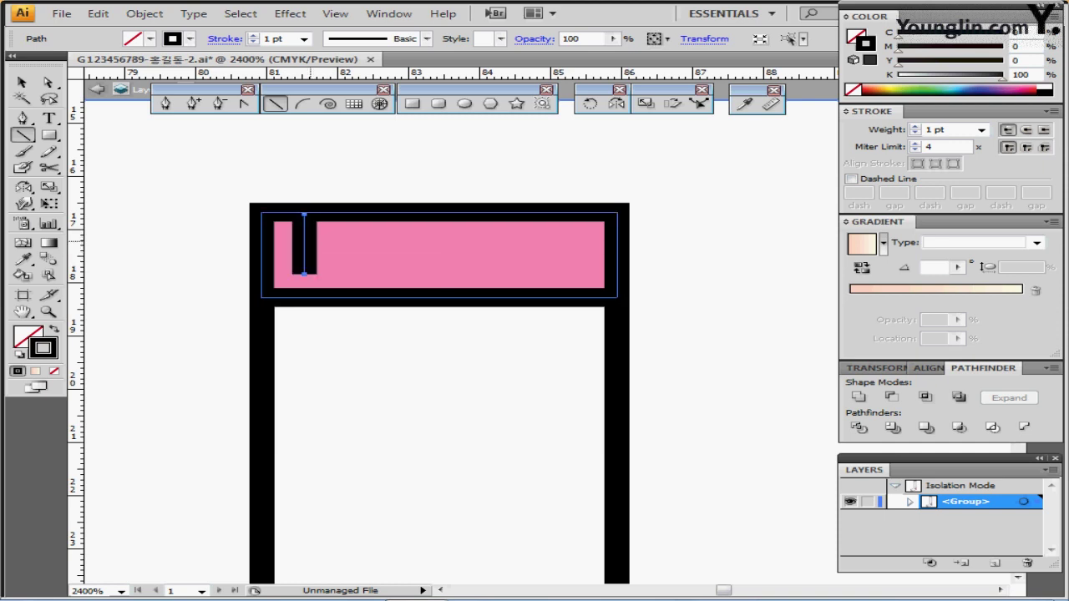
pyautogui.hotkey('ctrl', 'shift', 'o')
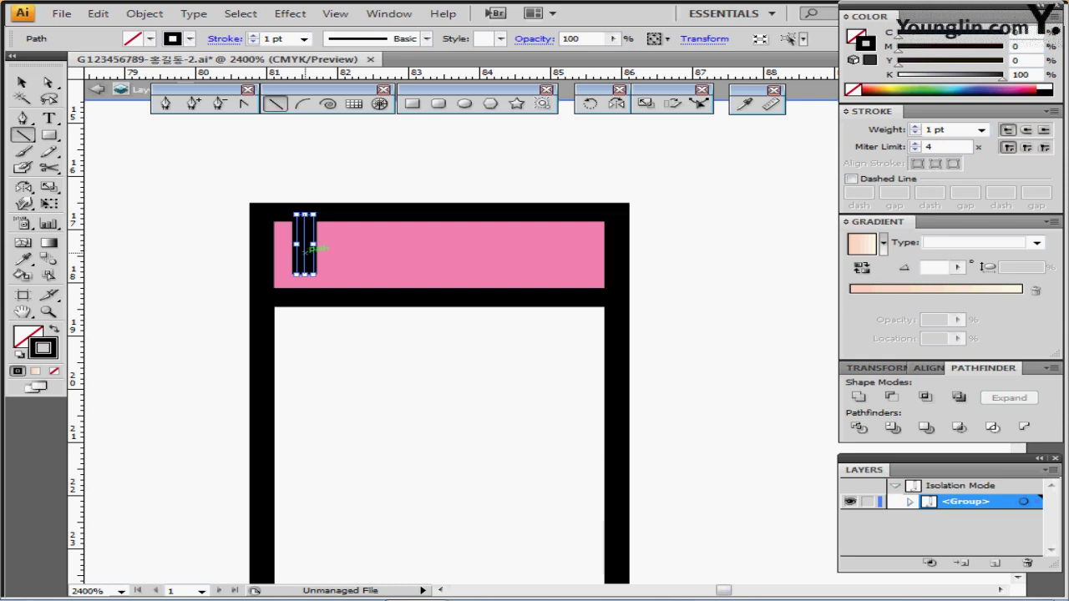
# Copy the vertical cuff line rightward, repeat the copy to make five lines, and move the last one near the cuff's right end
pyautogui.moveTo(307, 249); pyautogui.dragTo(345, 249)
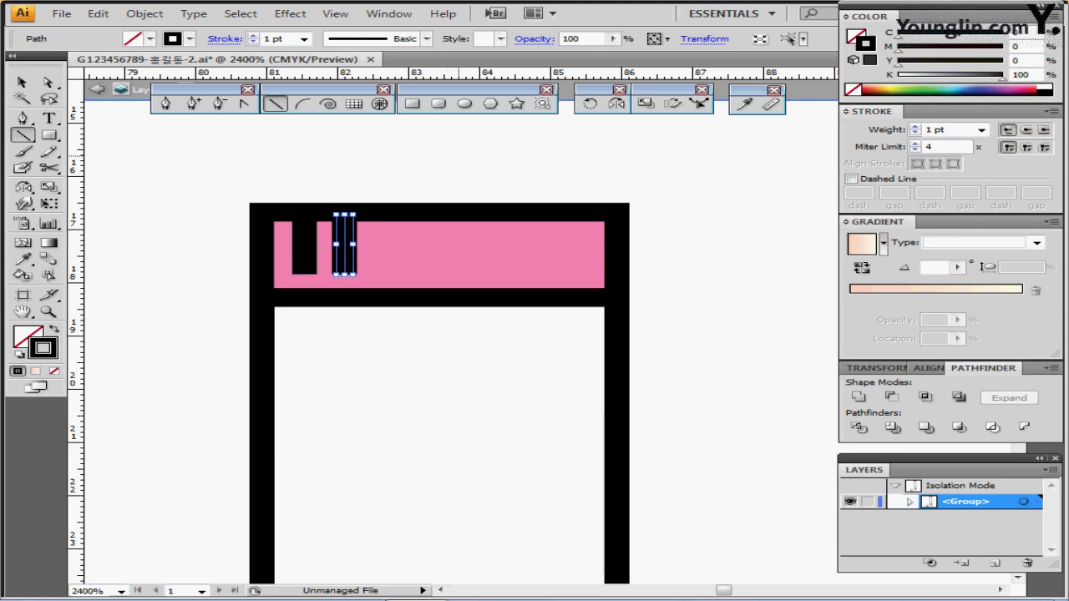
pyautogui.hotkey('ctrl', 'd')
pyautogui.hotkey('ctrl', 'd')
pyautogui.hotkey('ctrl', 'd')
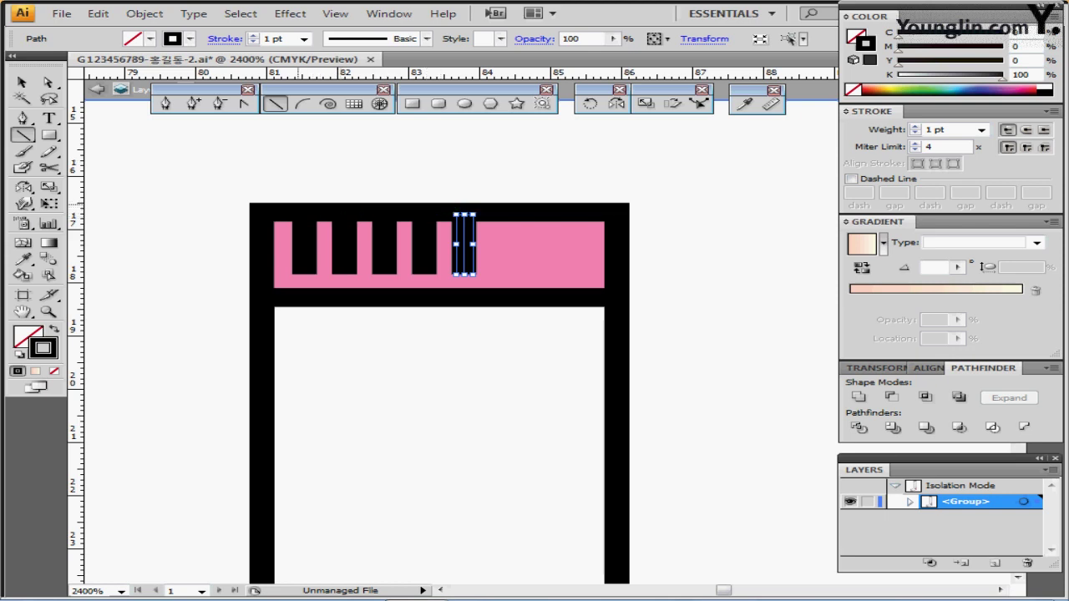
pyautogui.hotkey('ctrl', 'shift', 'a')
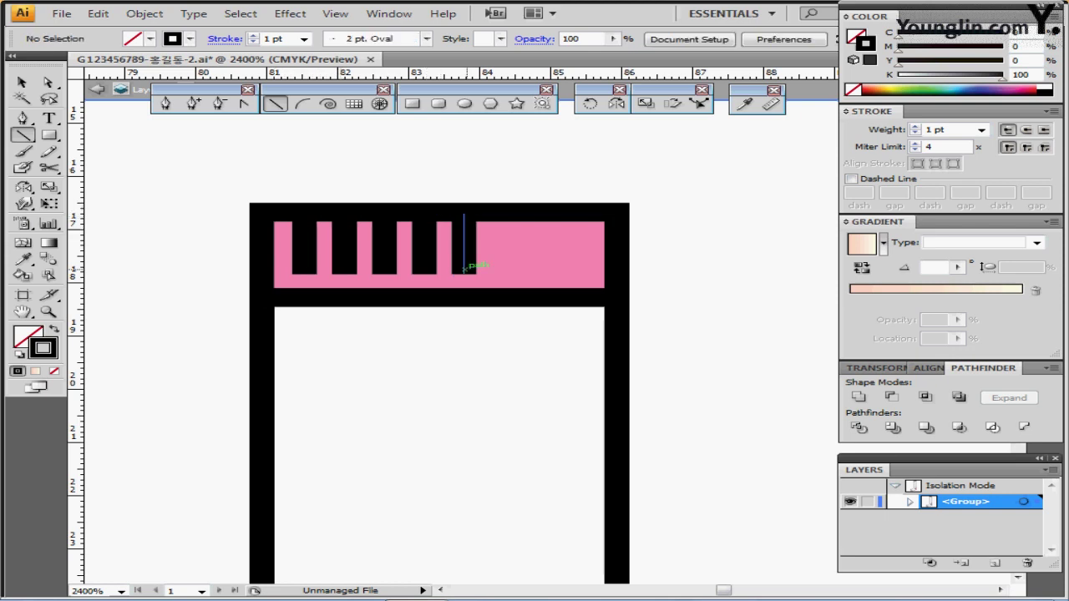
pyautogui.moveTo(465, 267); pyautogui.dragTo(581, 266)
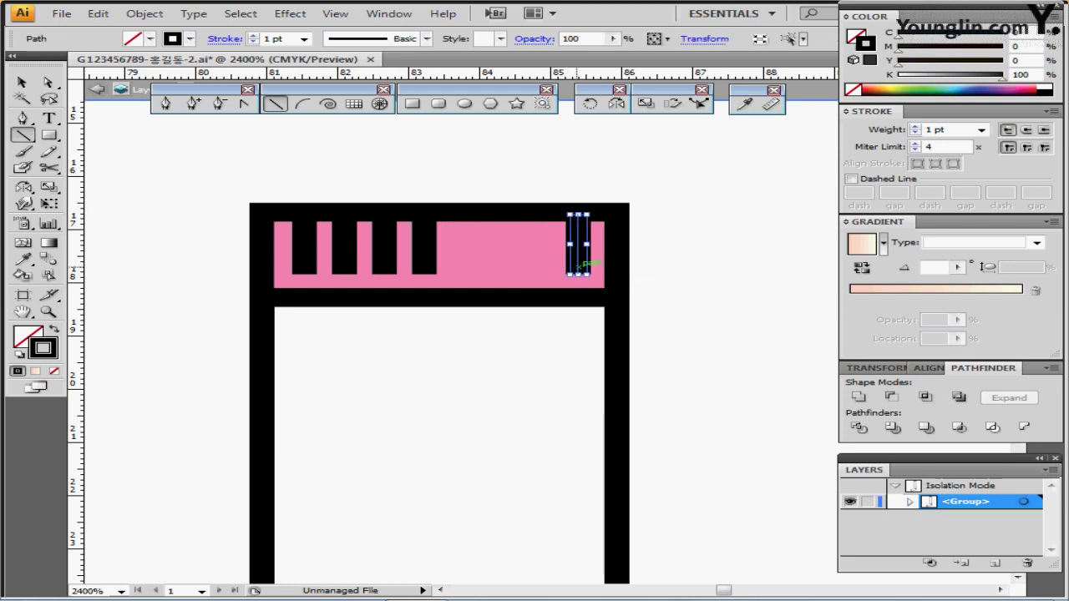
# Select all five cuff lines and distribute them evenly across the cuff by their horizontal centers
pyautogui.keyDown('ctrl'); pyautogui.keyDown('shift'); pyautogui.click(311, 252); pyautogui.keyUp('shift'); pyautogui.keyUp('ctrl')
pyautogui.moveTo(197, 175); pyautogui.dragTo(638, 257)
pyautogui.press('/')
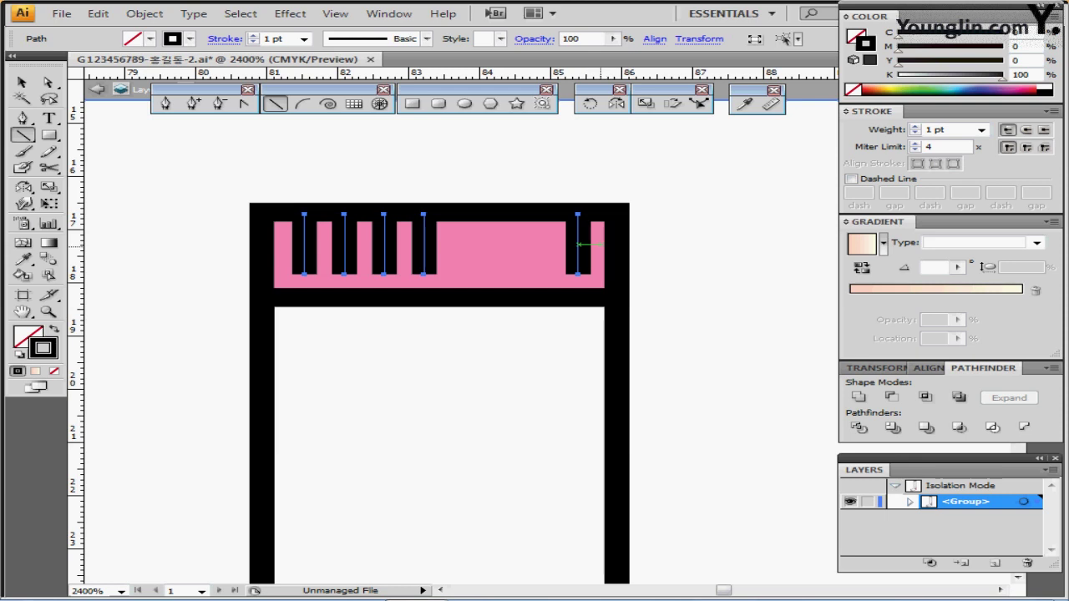
pyautogui.click(875, 369)
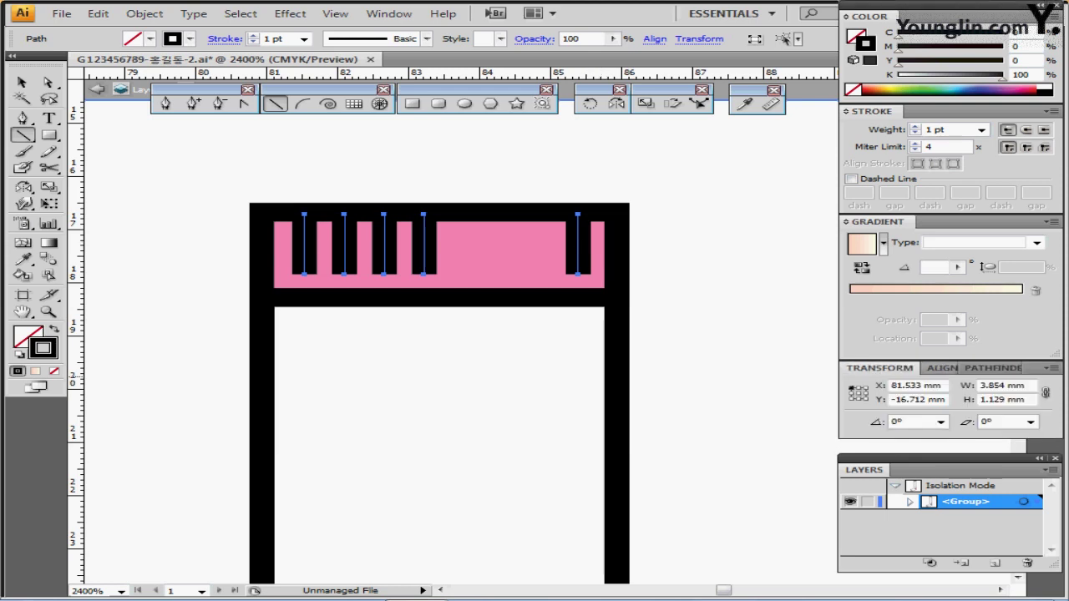
pyautogui.click(937, 368)
pyautogui.click(1003, 426)
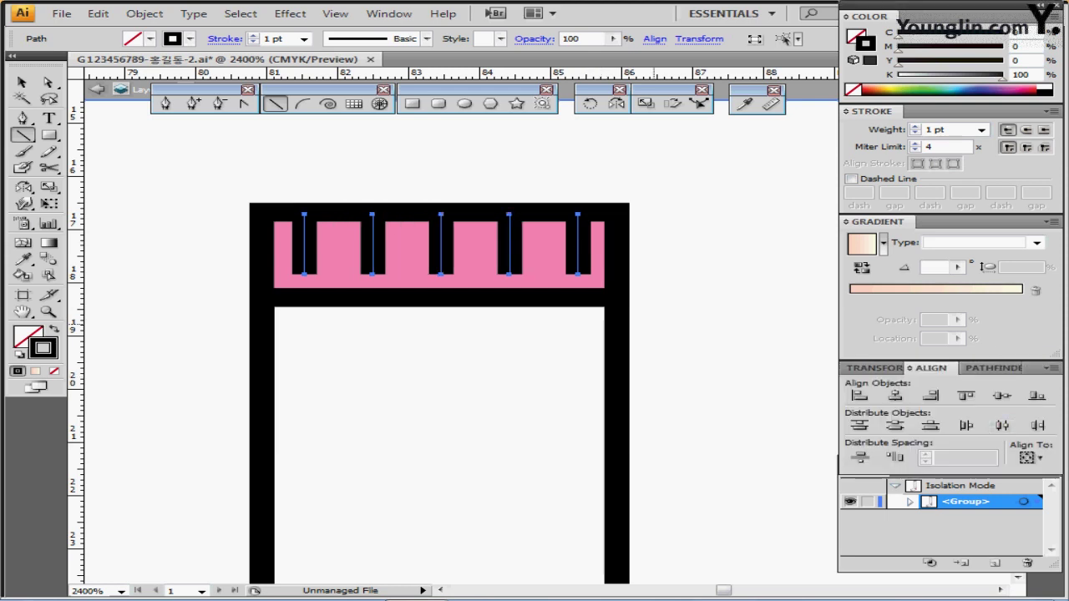
# Move the two outermost cuff lines slightly inward and redistribute all five lines evenly by their horizontal centers
pyautogui.press('ctrl')
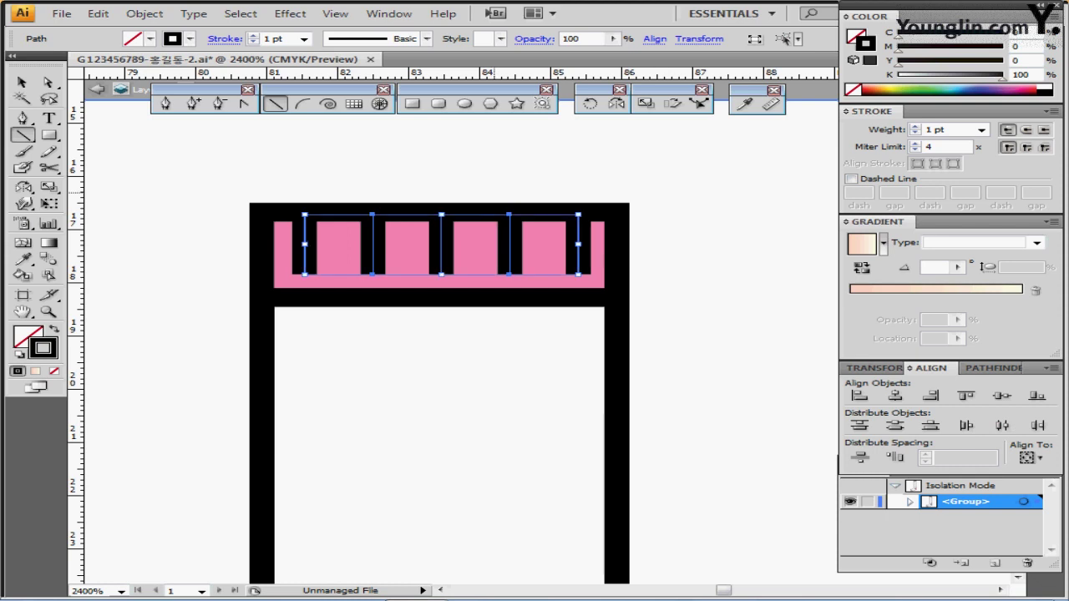
pyautogui.keyDown('ctrl'); pyautogui.click(431, 171); pyautogui.keyUp('ctrl')
pyautogui.moveTo(305, 251); pyautogui.dragTo(317, 252)
pyautogui.moveTo(578, 251); pyautogui.dragTo(564, 254)
pyautogui.moveTo(273, 168); pyautogui.dragTo(575, 276)
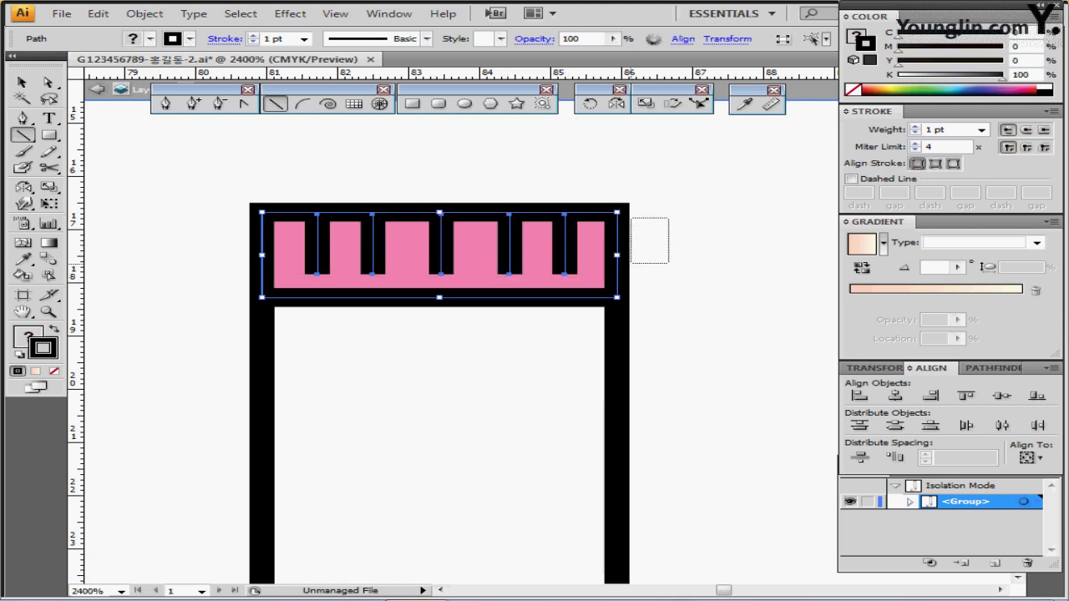
pyautogui.click(1002, 425)
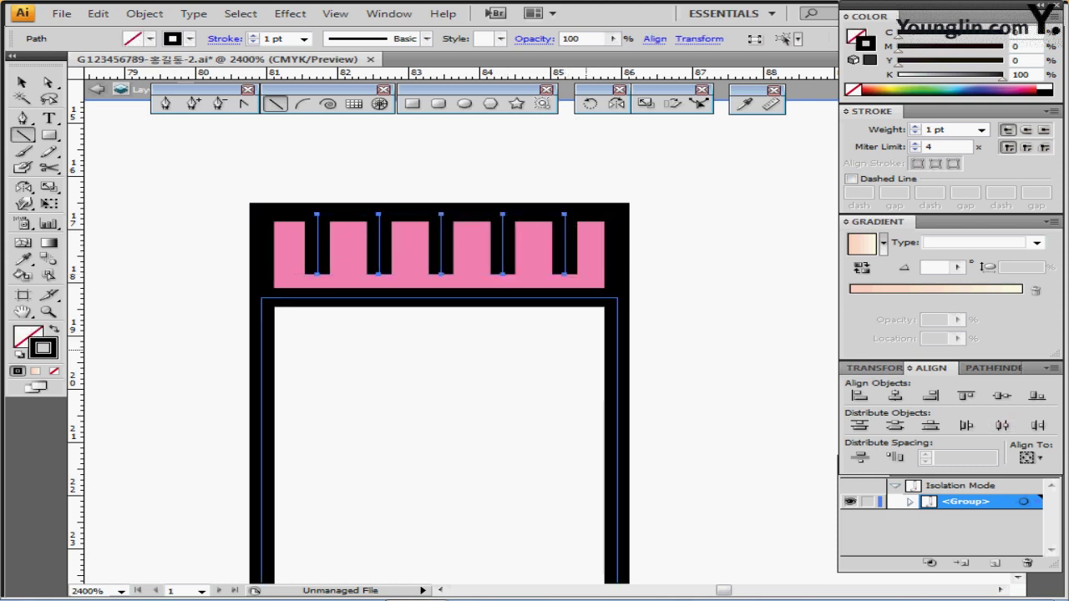
# Leave the sock group's isolation and isolate the shirt group
pyautogui.hotkey('ctrl', '-')
pyautogui.hotkey('ctrl', '-')
pyautogui.hotkey('ctrl', '-')
pyautogui.hotkey('ctrl', '-')
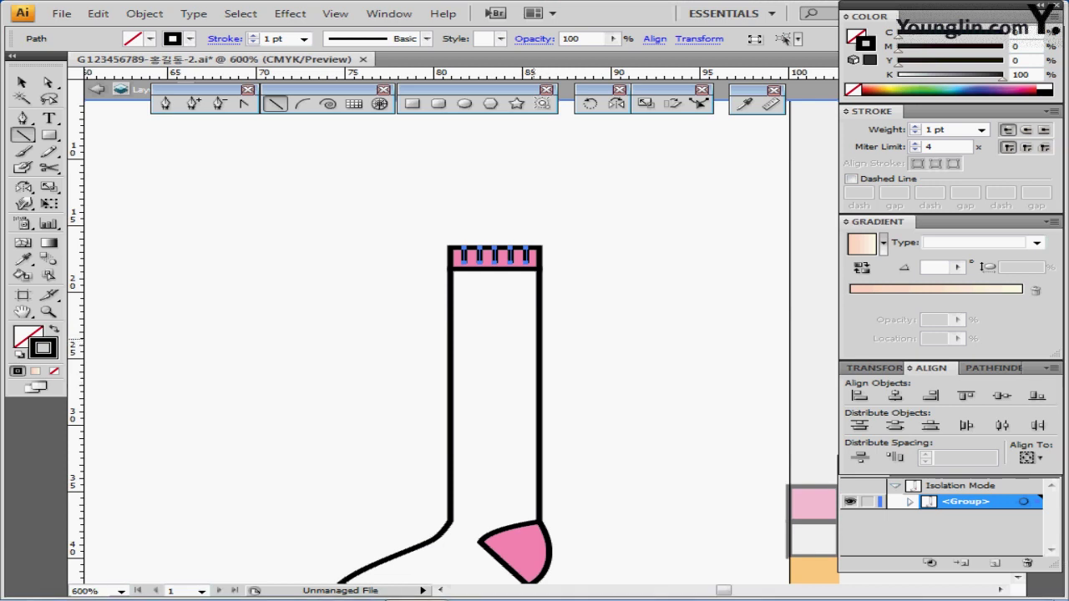
pyautogui.hotkey('ctrl', '-')
pyautogui.scroll(-2, 534, 296)
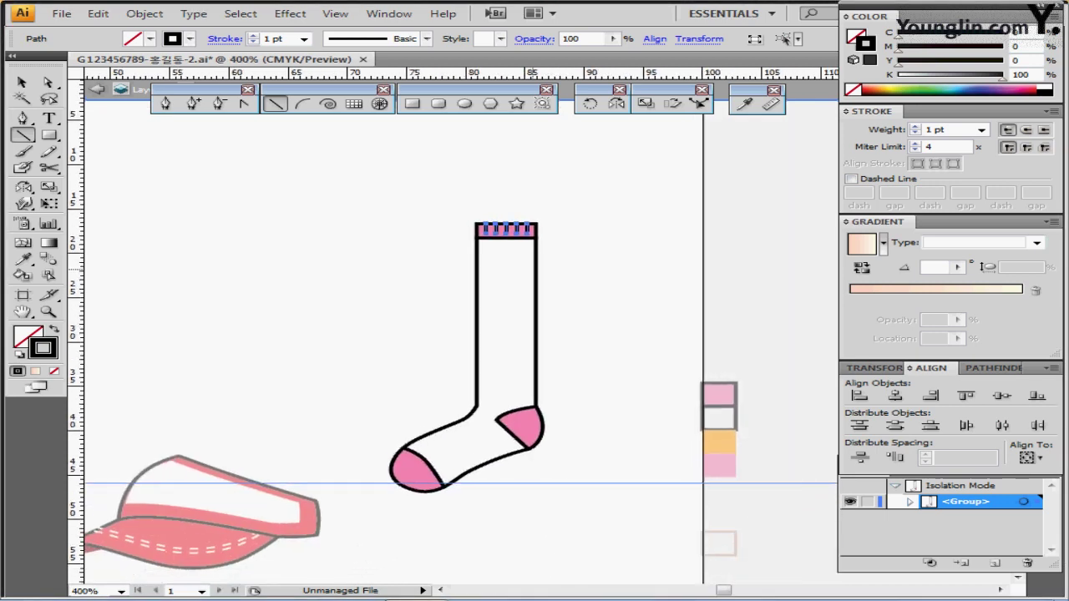
pyautogui.hscroll(-5, 551, 284)
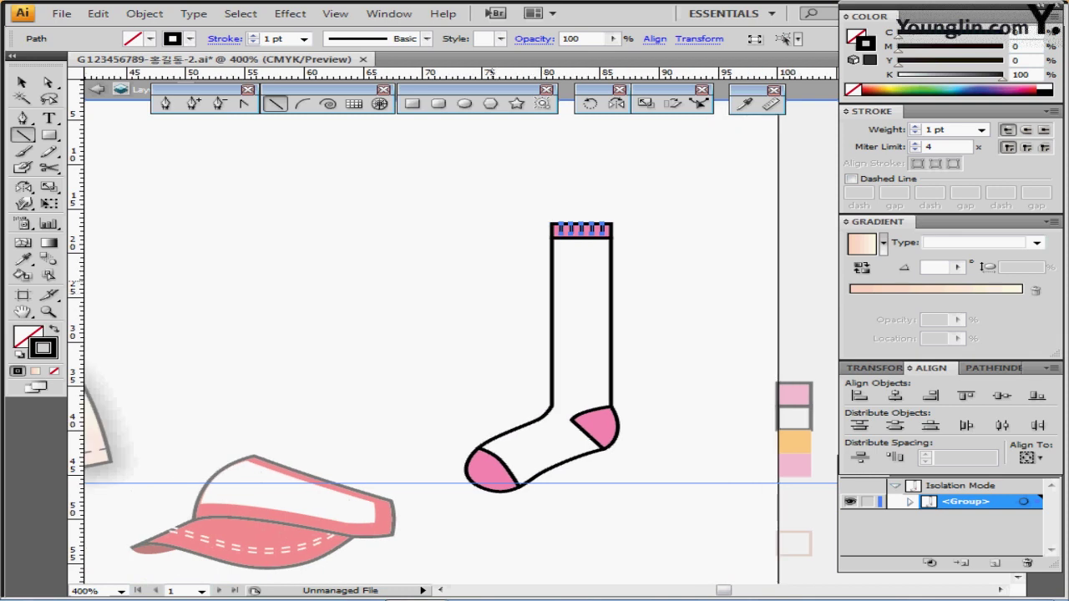
pyautogui.moveTo(201, 308); pyautogui.dragTo(528, 224)
pyautogui.press('Escape')
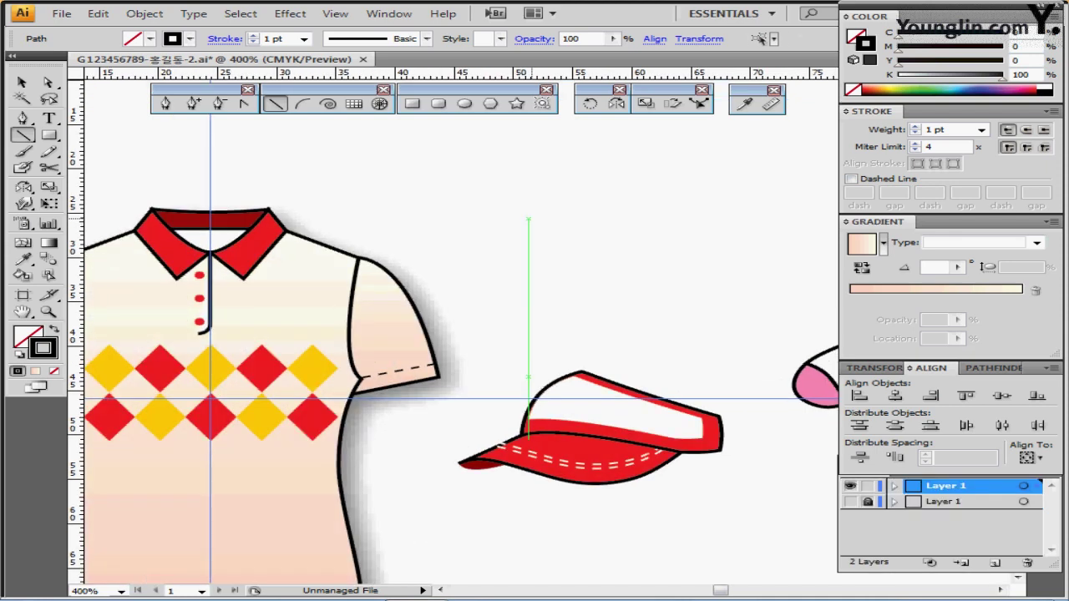
pyautogui.moveTo(237, 374); pyautogui.dragTo(311, 348)
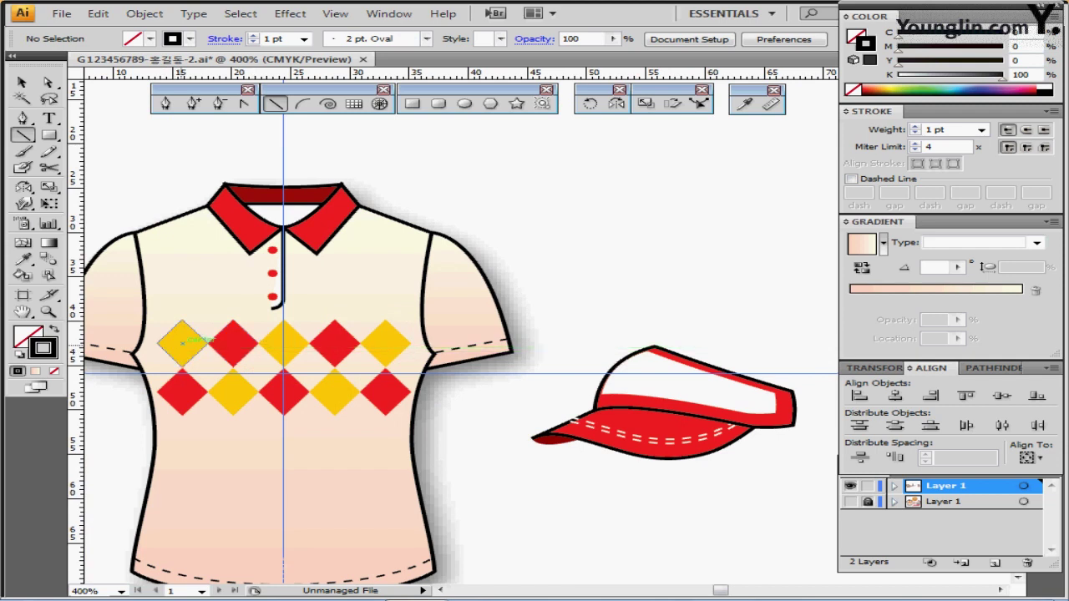
pyautogui.click(184, 340)
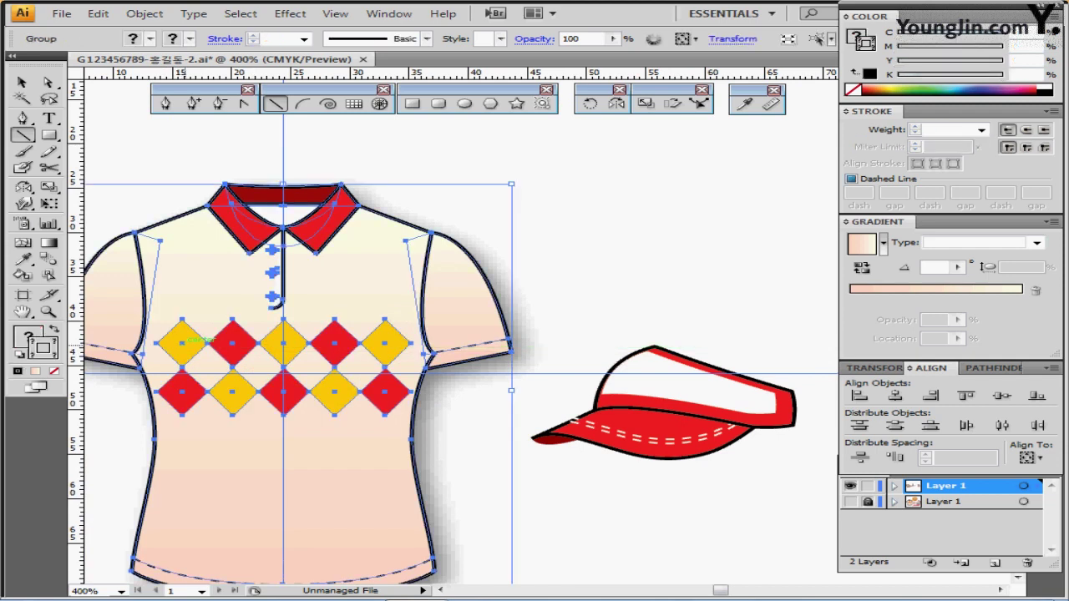
pyautogui.doubleClick(183, 342)
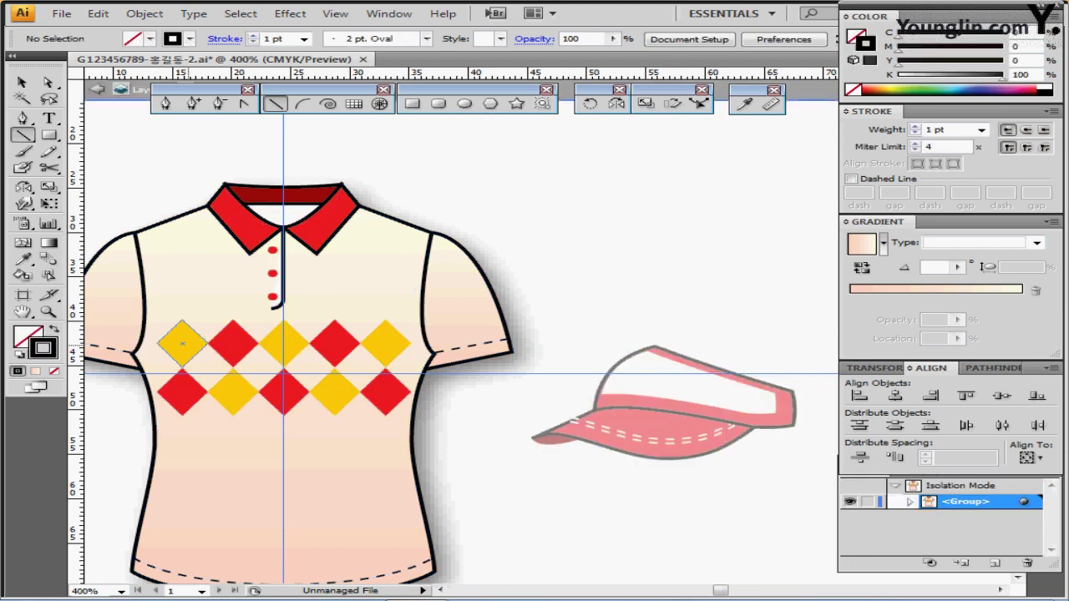
# Copy the first four diamonds from the left in the shirt's upper row and leave the group's isolation
pyautogui.click(182, 343)
pyautogui.keyDown('ctrl'); pyautogui.keyDown('shift'); pyautogui.click(233, 344); pyautogui.keyUp('shift'); pyautogui.keyUp('ctrl')
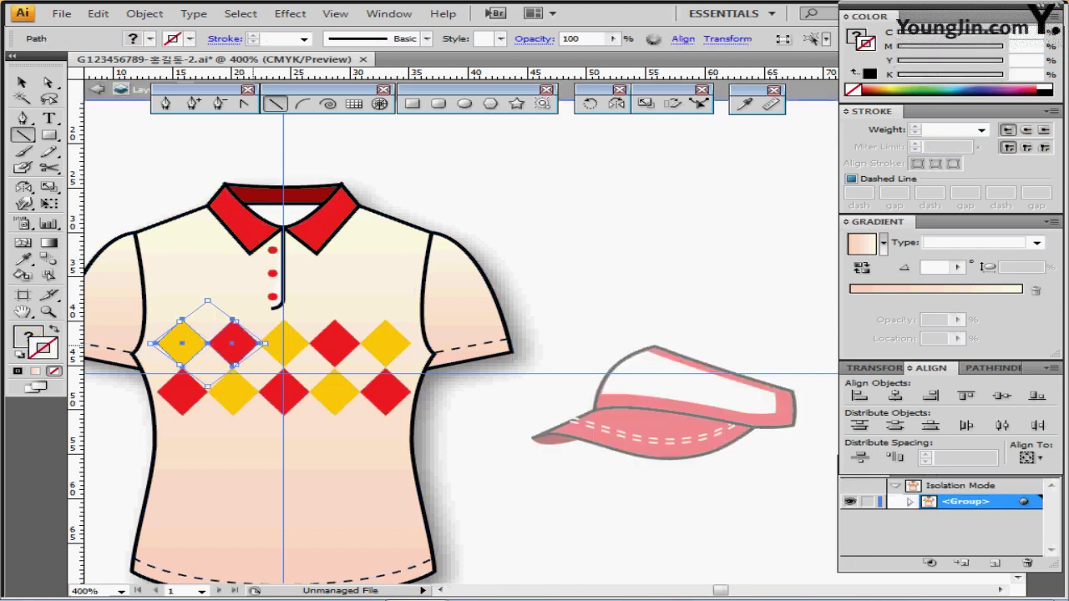
pyautogui.keyDown('ctrl'); pyautogui.keyDown('shift'); pyautogui.click(282, 344); pyautogui.keyUp('shift'); pyautogui.keyUp('ctrl')
pyautogui.keyDown('ctrl'); pyautogui.keyDown('shift'); pyautogui.click(337, 343); pyautogui.keyUp('shift'); pyautogui.keyUp('ctrl')
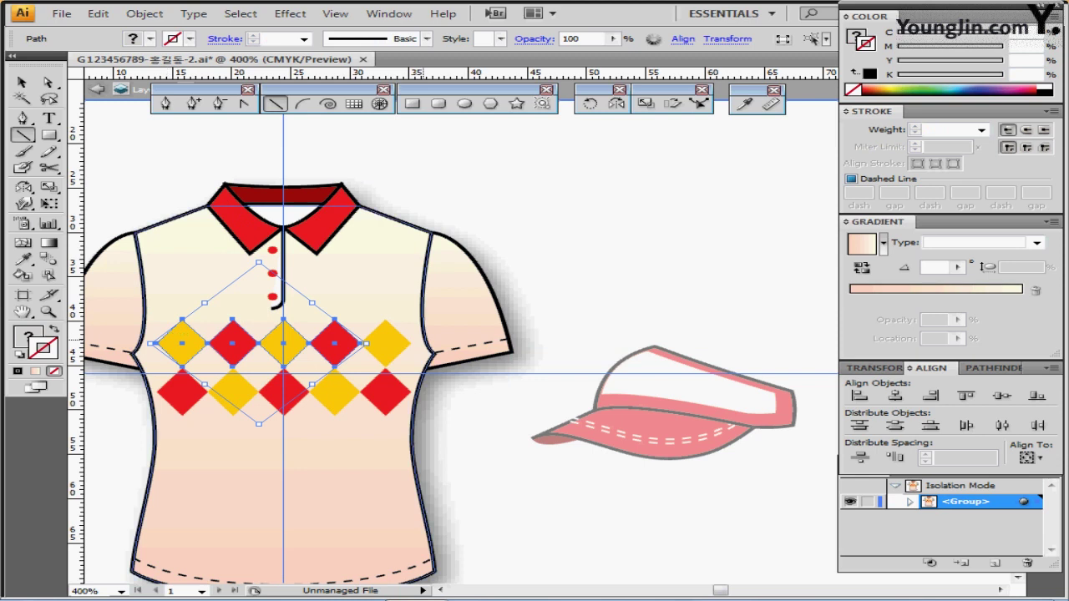
pyautogui.press('Escape')
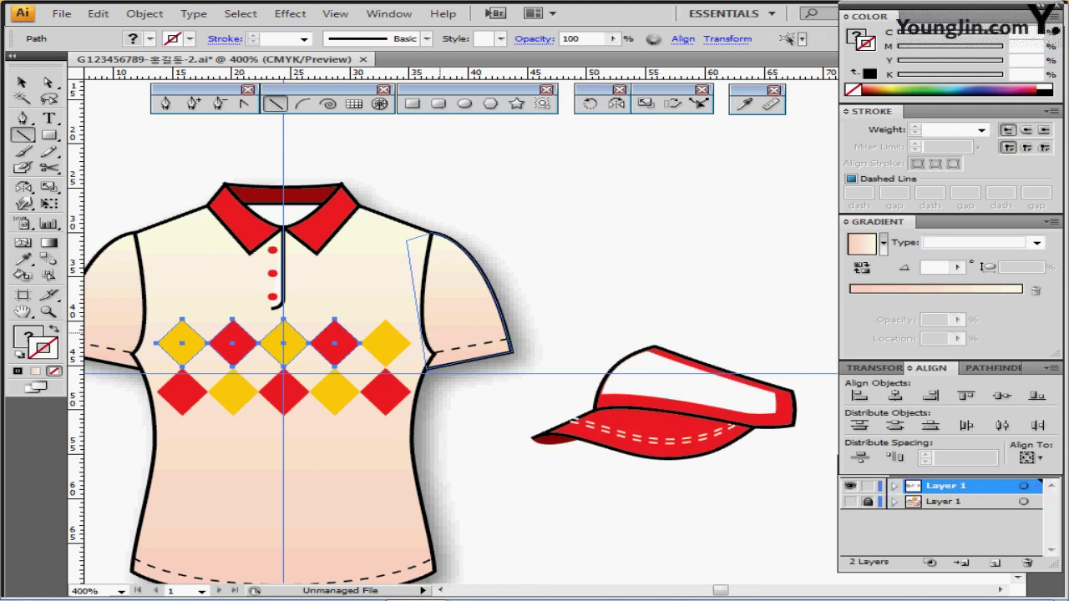
# Paste the four copied diamonds over the sock's leg
pyautogui.moveTo(573, 297); pyautogui.dragTo(452, 292)
pyautogui.moveTo(753, 281); pyautogui.dragTo(610, 273)
pyautogui.keyDown('ctrl'); pyautogui.keyDown('alt'); pyautogui.click(639, 276); pyautogui.keyUp('alt'); pyautogui.keyUp('ctrl')
pyautogui.keyDown('ctrl'); pyautogui.click(610, 274); pyautogui.keyUp('ctrl')
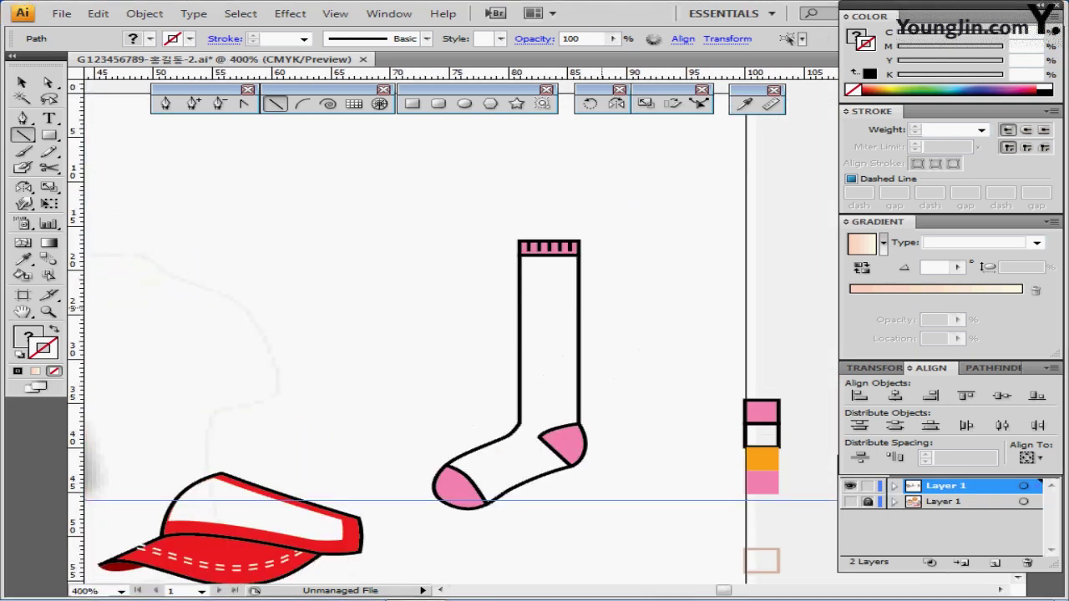
pyautogui.scroll(4, 555, 271)
pyautogui.moveTo(520, 312); pyautogui.dragTo(494, 286)
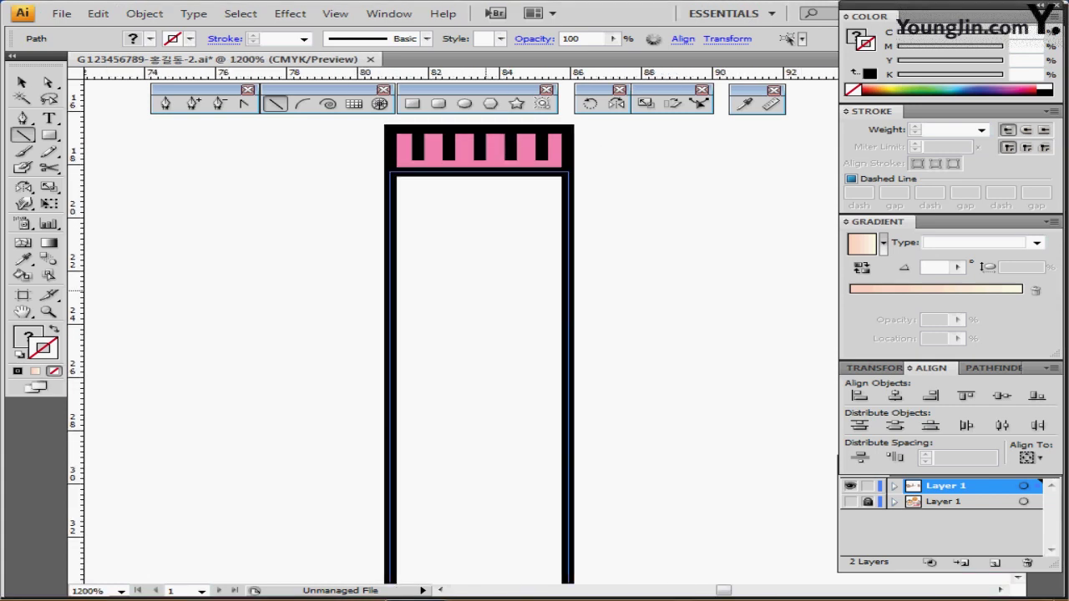
pyautogui.hotkey('ctrl', 'v')
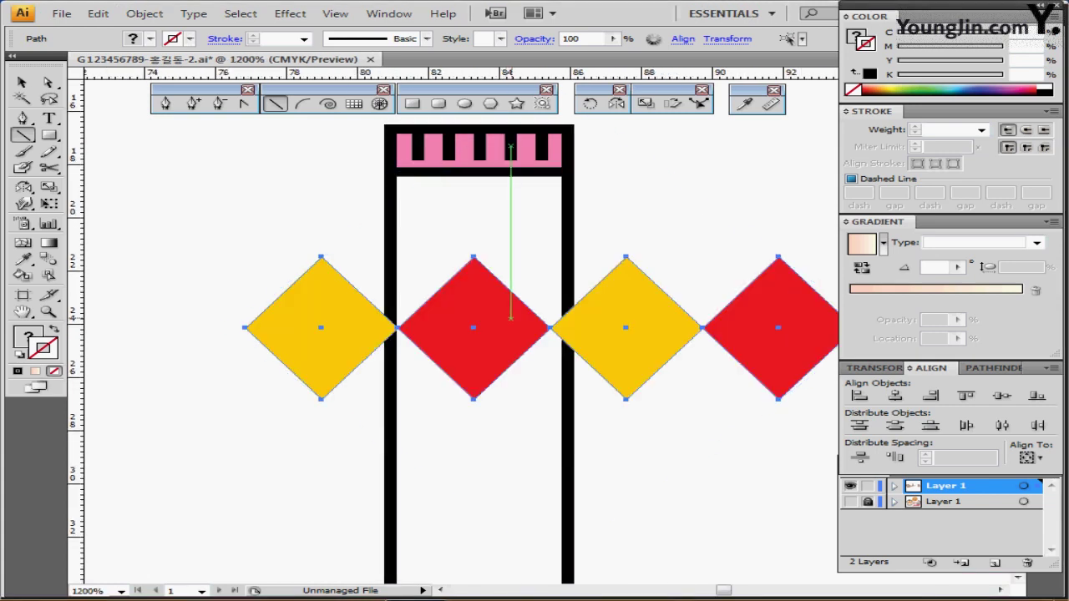
pyautogui.keyDown('ctrl'); pyautogui.keyDown('alt'); pyautogui.click(628, 325); pyautogui.keyUp('alt'); pyautogui.keyUp('ctrl')
pyautogui.keyDown('ctrl'); pyautogui.keyDown('alt'); pyautogui.click(649, 320); pyautogui.keyUp('alt'); pyautogui.keyUp('ctrl')
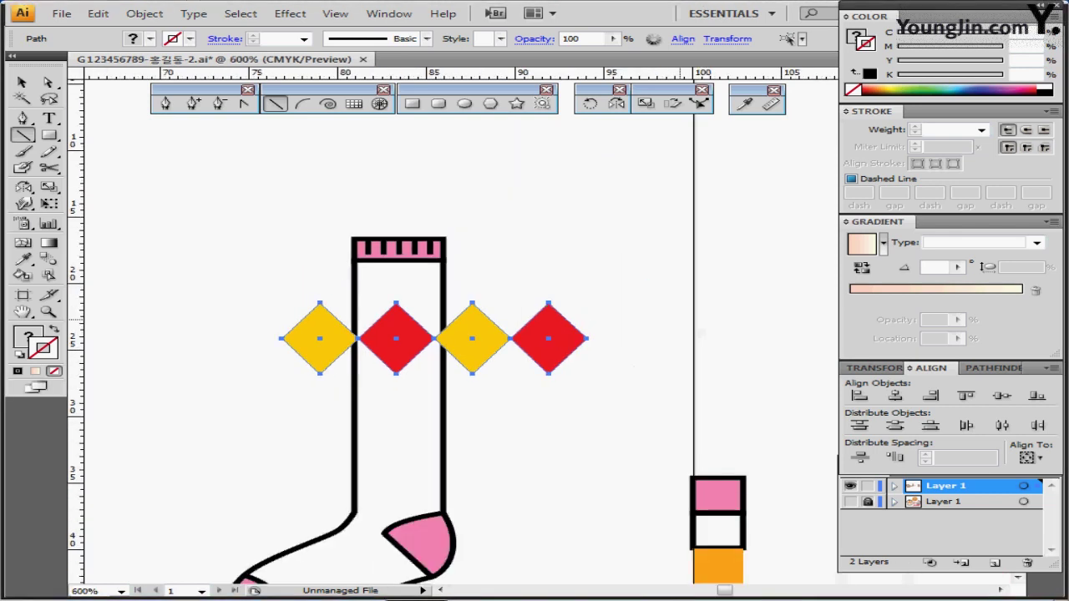
# Recolor the four pasted diamonds with the orange swatch's fill using the Eyedropper
pyautogui.moveTo(651, 326); pyautogui.dragTo(645, 219)
pyautogui.press('i')
pyautogui.click(715, 460)
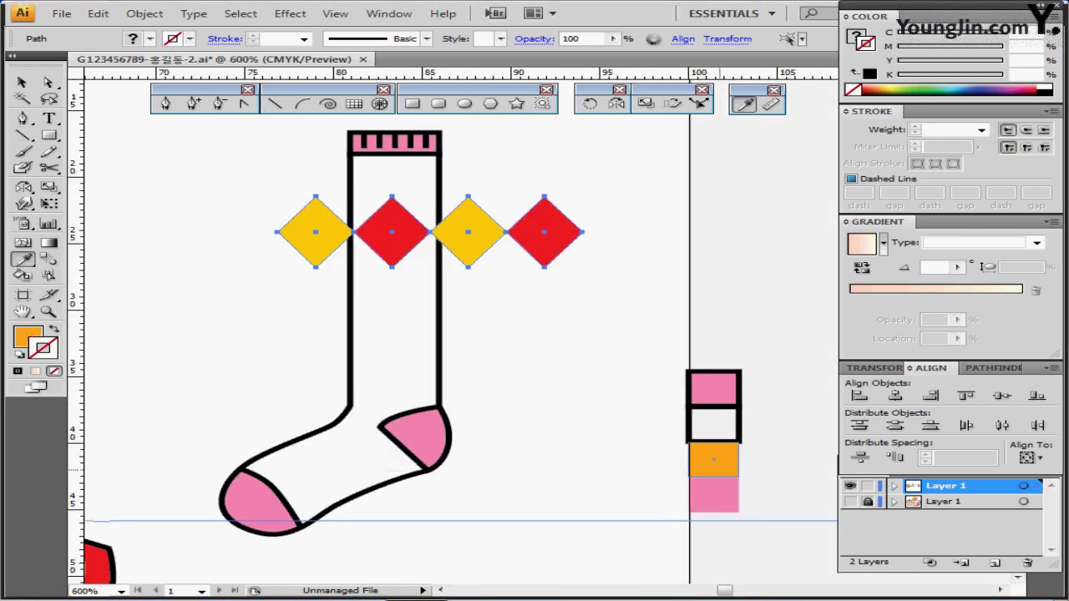
pyautogui.press('v')
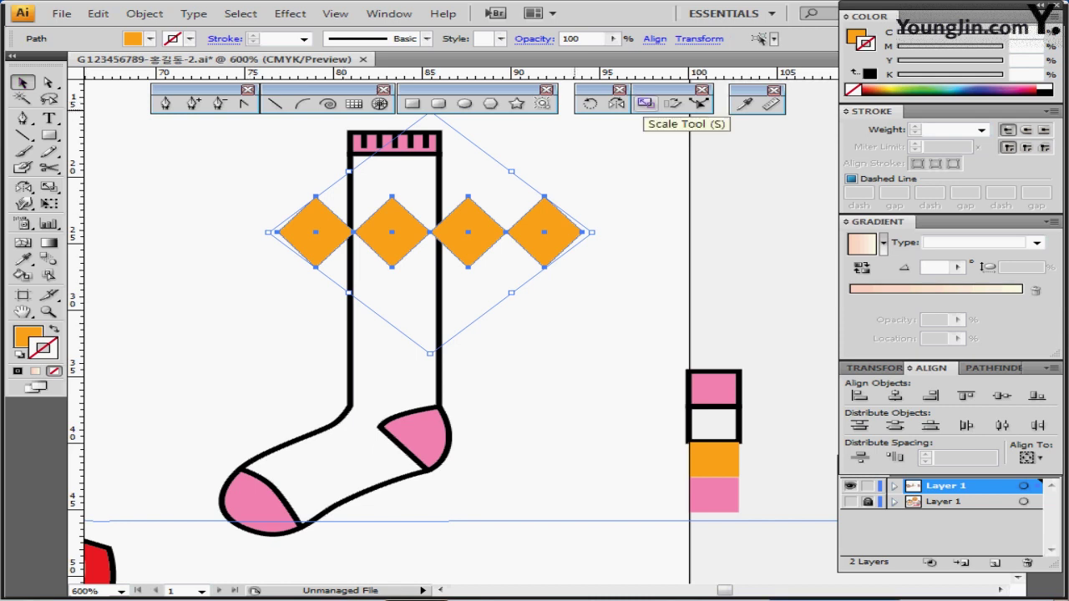
# Scale the four orange diamonds uniformly to 27%
pyautogui.doubleClick(645, 103)
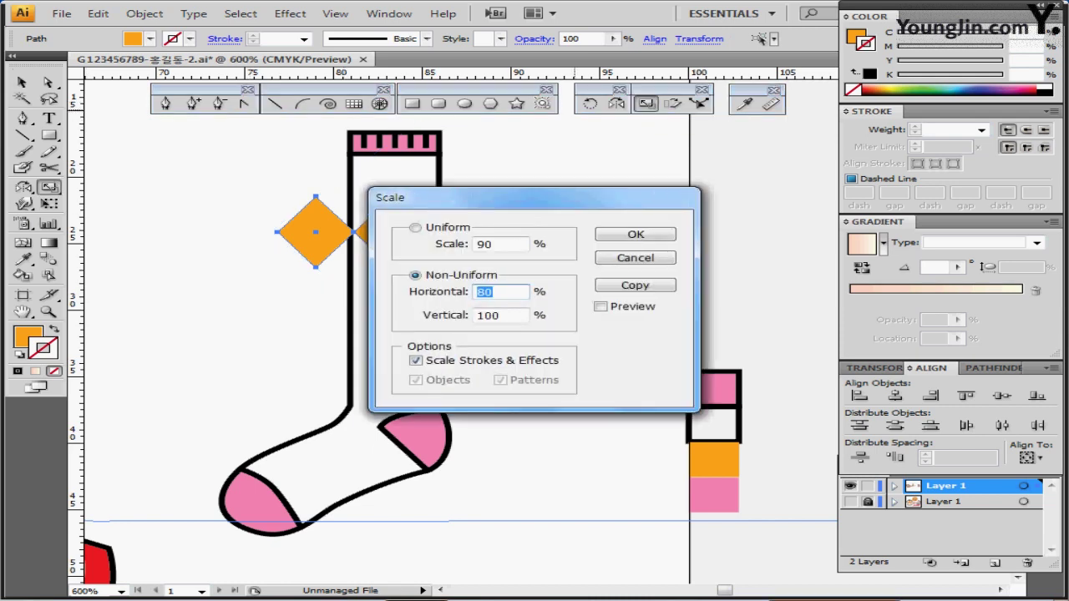
pyautogui.press('Tab')
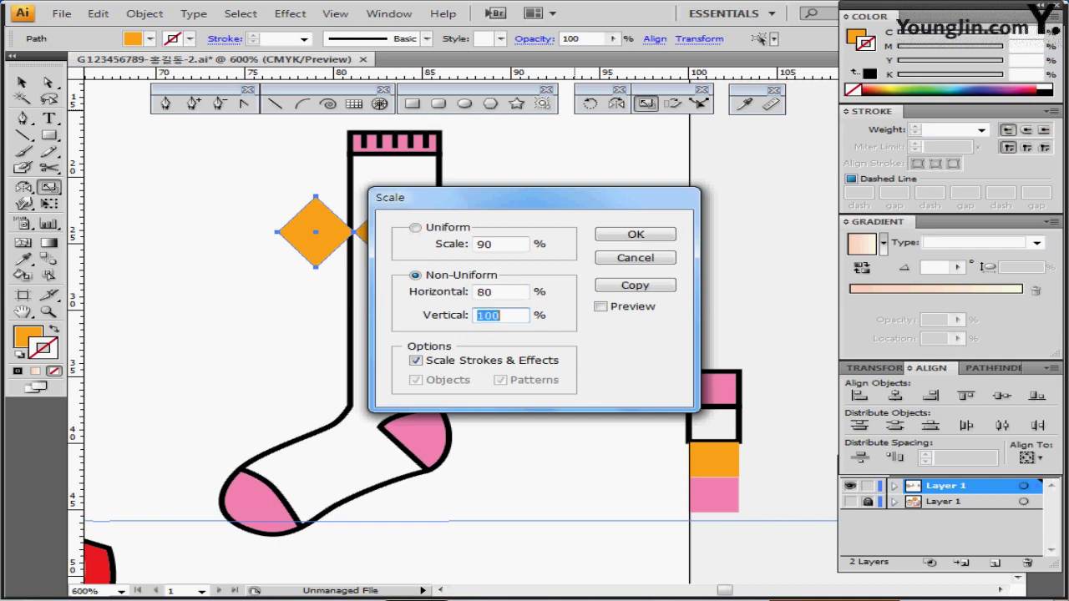
pyautogui.hotkey('shift', 'Tab')
pyautogui.hotkey('shift', 'Tab')
pyautogui.write('20')
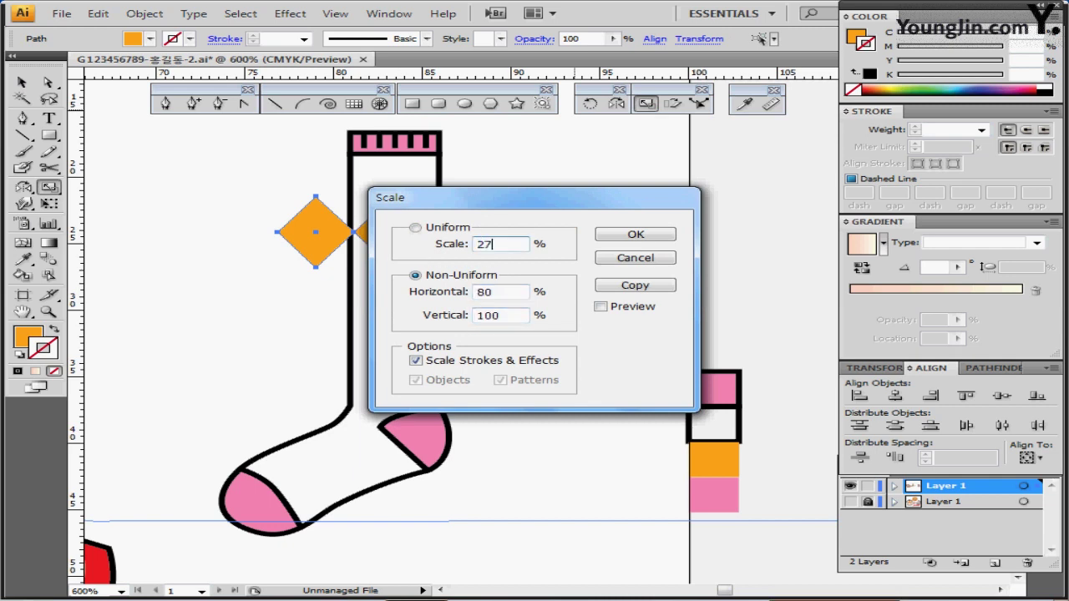
pyautogui.press('Return')
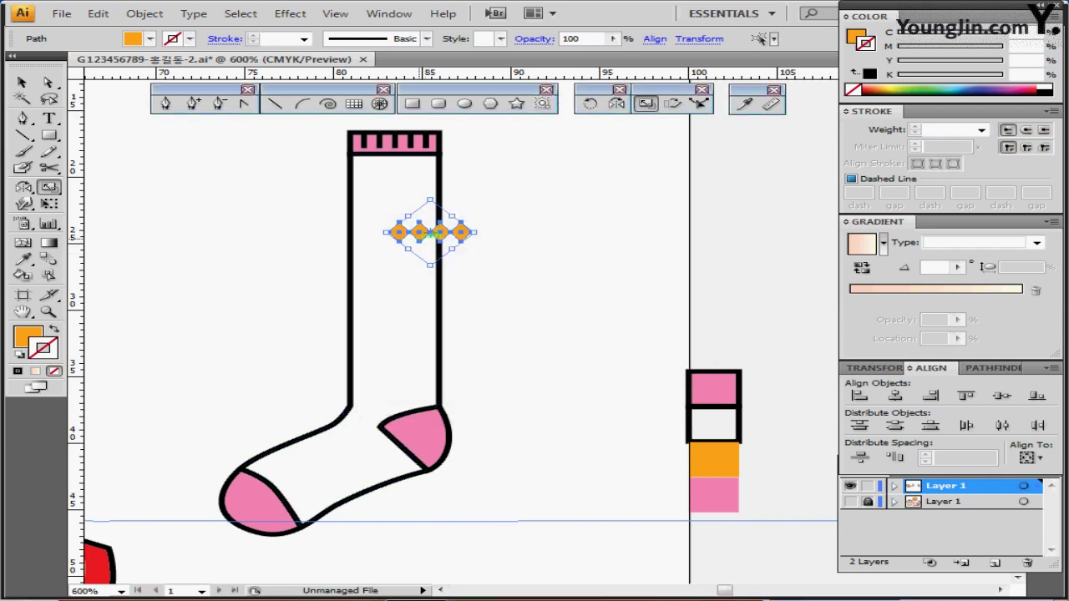
# Move the row of small orange diamonds onto the sock's leg just below the cuff and deselect it
pyautogui.moveTo(431, 232); pyautogui.dragTo(381, 182)
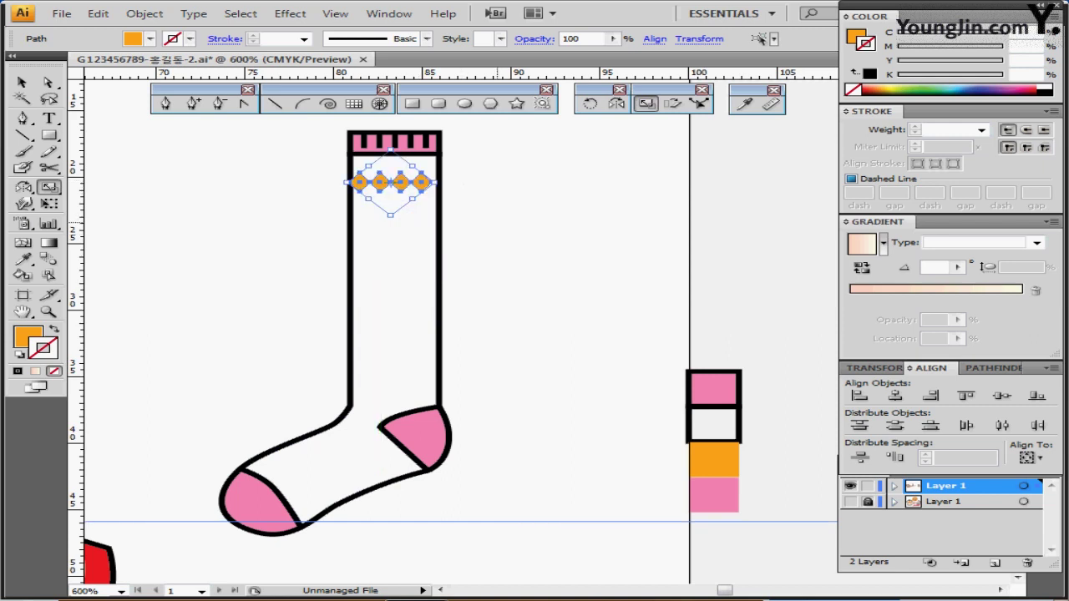
pyautogui.press('Up')
pyautogui.press('Up')
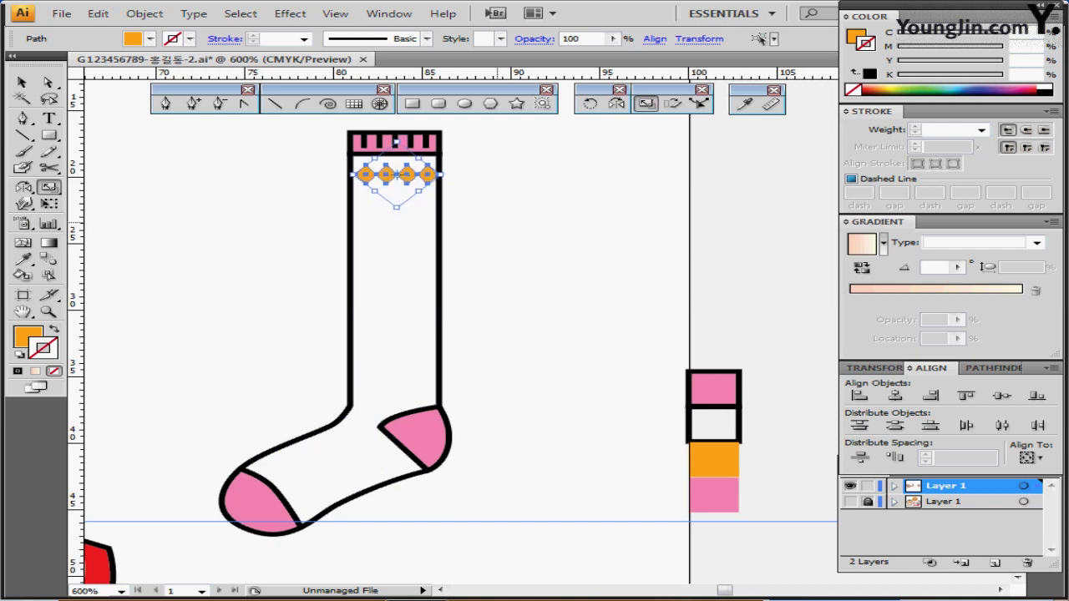
pyautogui.hotkey('ctrl', 'shift', 'a')
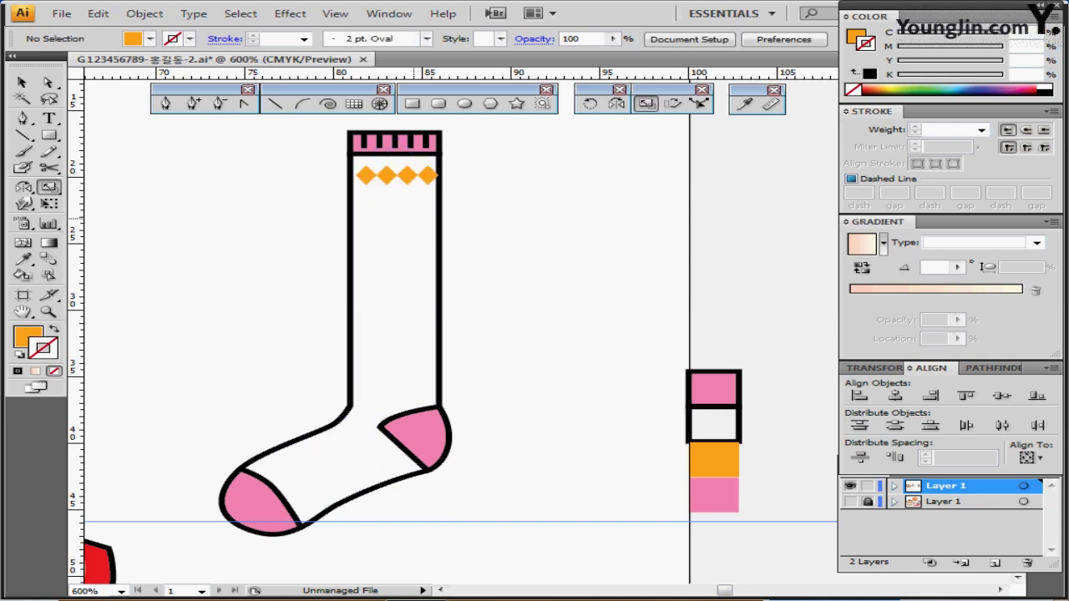
# Select the four small orange diamonds and nudge the row sideways until it sits centered between the sock leg's outlines
pyautogui.hotkey('ctrl', '+')
pyautogui.hotkey('ctrl', '+')
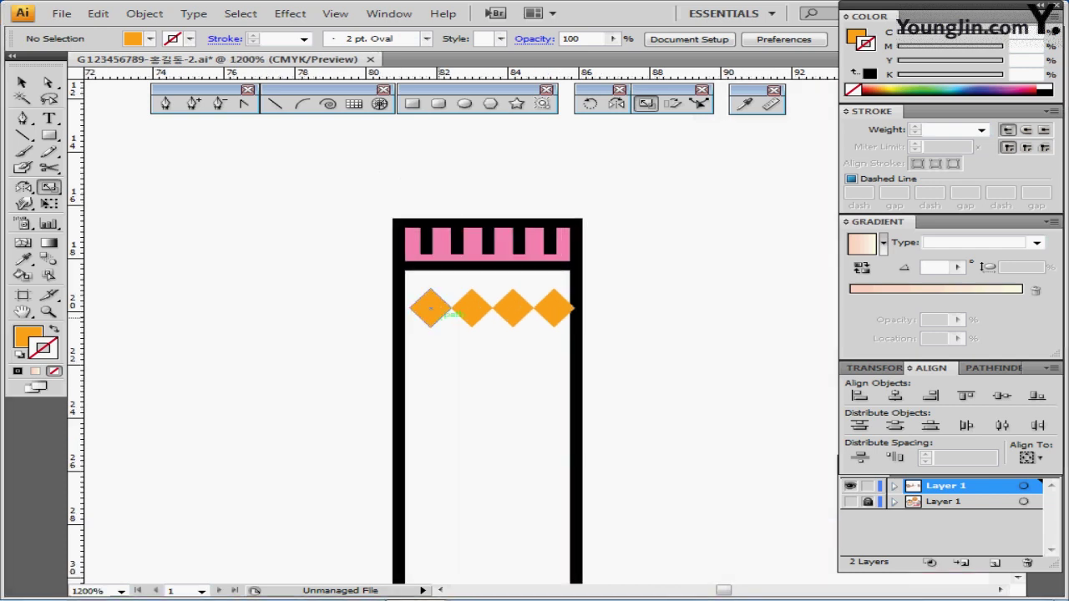
pyautogui.click(430, 308)
pyautogui.moveTo(628, 295); pyautogui.dragTo(459, 322)
pyautogui.keyDown('ctrl'); pyautogui.keyDown('shift'); pyautogui.click(501, 409); pyautogui.keyUp('shift'); pyautogui.keyUp('ctrl')
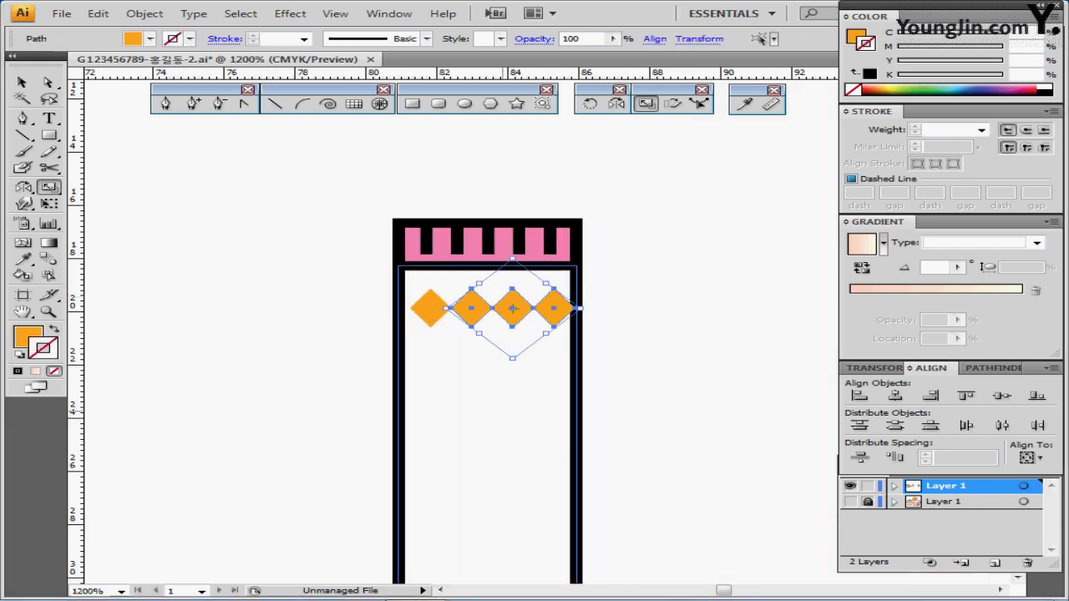
pyautogui.keyDown('shift'); pyautogui.click(451, 308); pyautogui.keyUp('shift')
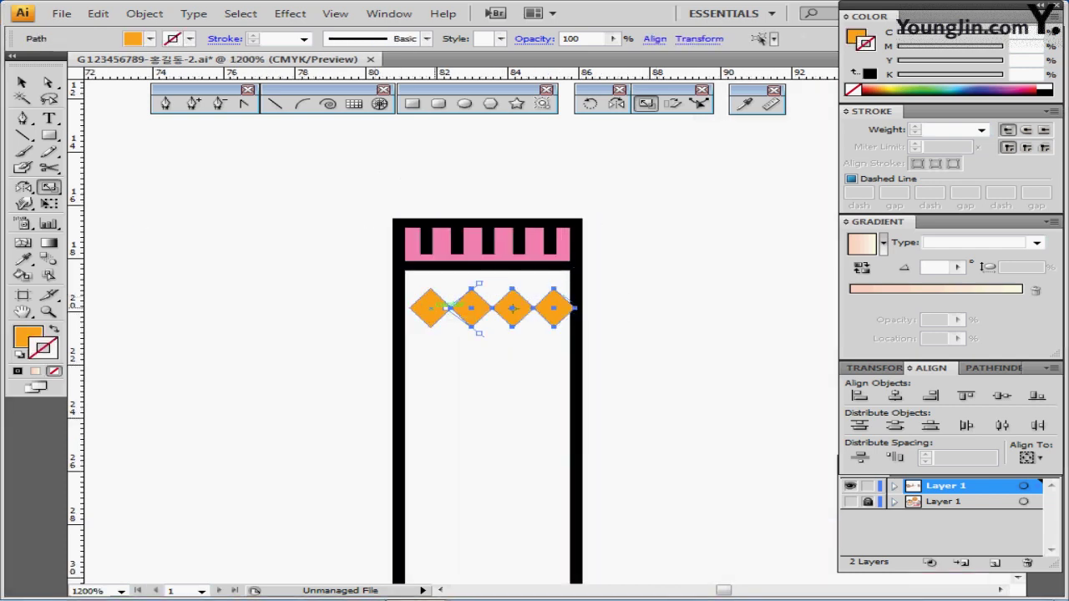
pyautogui.keyDown('ctrl'); pyautogui.keyDown('shift'); pyautogui.click(419, 308); pyautogui.keyUp('shift'); pyautogui.keyUp('ctrl')
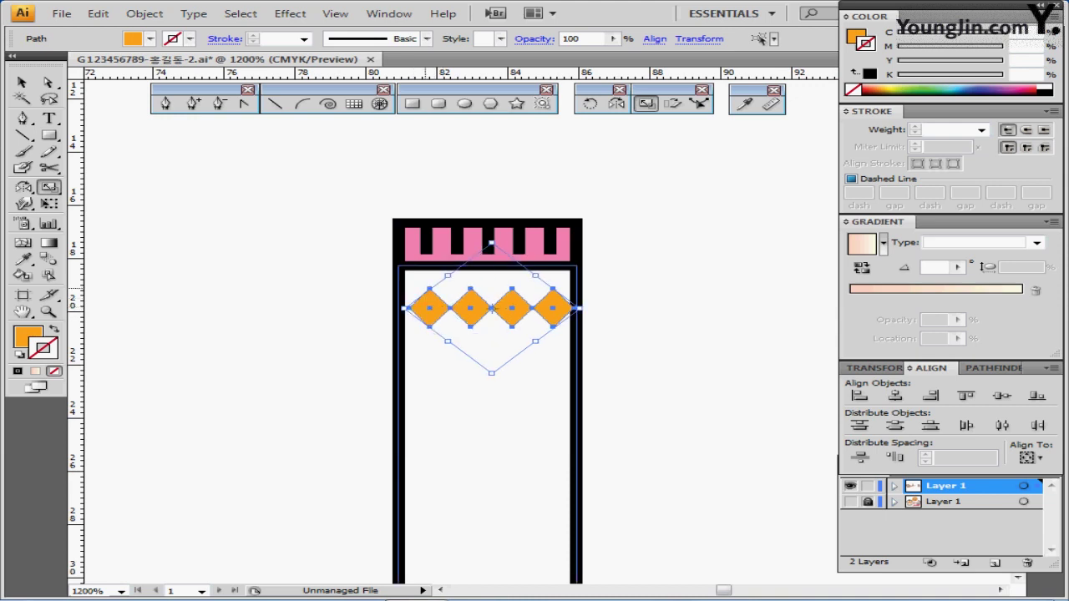
pyautogui.press('Left')
pyautogui.press('Left')
pyautogui.press('Left')
pyautogui.press('Left')
pyautogui.press('Left')
pyautogui.moveTo(421, 308); pyautogui.dragTo(425, 308)
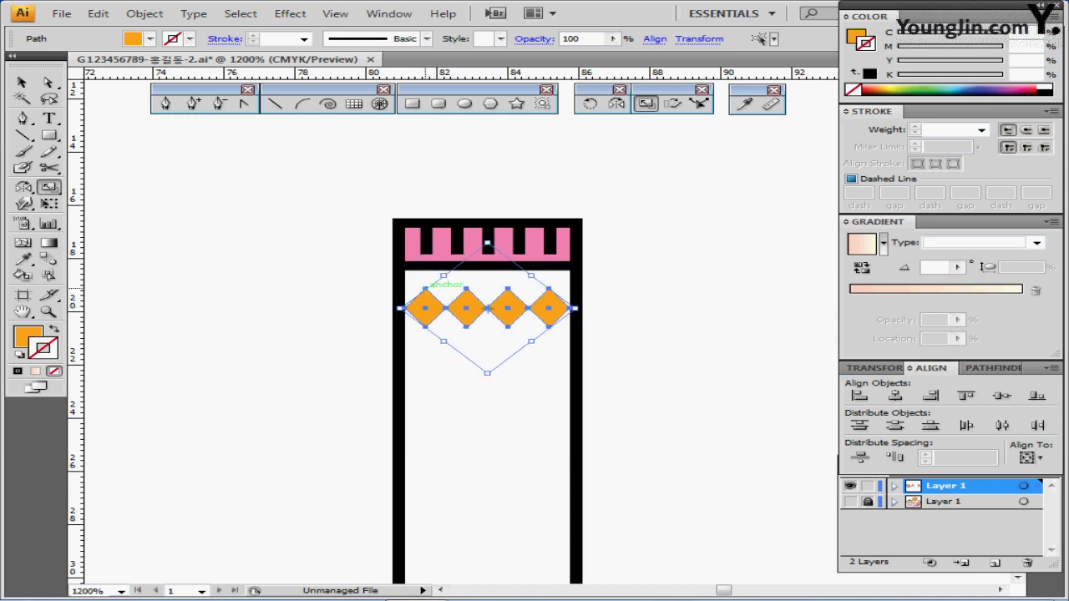
pyautogui.press('Right')
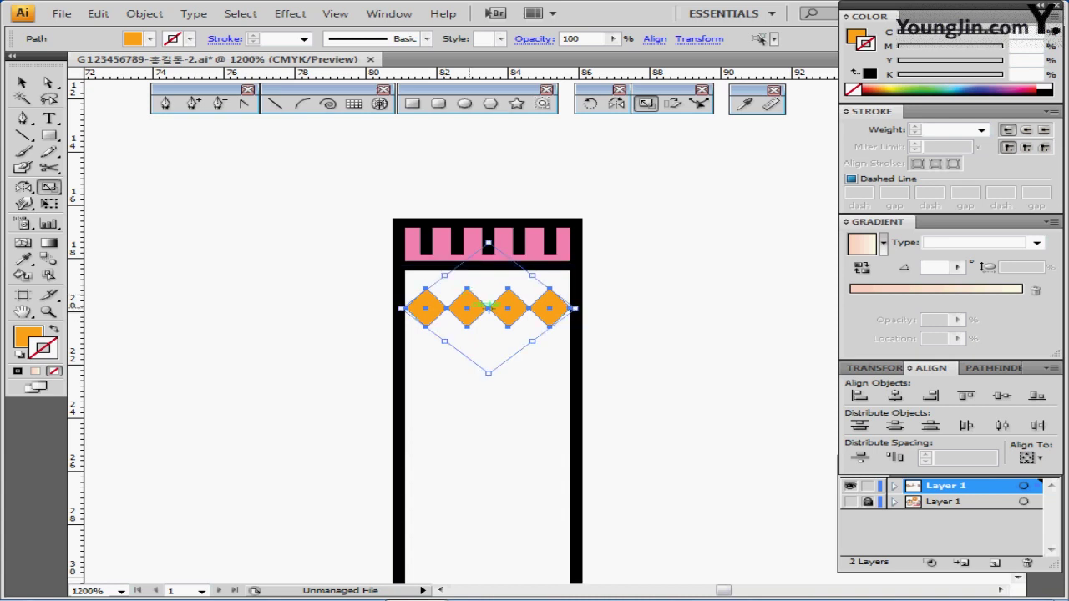
# Duplicate the orange diamond row straight down so the copy sits directly beneath the original
pyautogui.moveTo(468, 308); pyautogui.dragTo(468, 346)
pyautogui.keyDown('ctrl'); pyautogui.keyDown('alt'); pyautogui.click(662, 381); pyautogui.keyUp('alt'); pyautogui.keyUp('ctrl')
pyautogui.keyDown('ctrl'); pyautogui.keyDown('alt'); pyautogui.click(663, 381); pyautogui.keyUp('alt'); pyautogui.keyUp('ctrl')
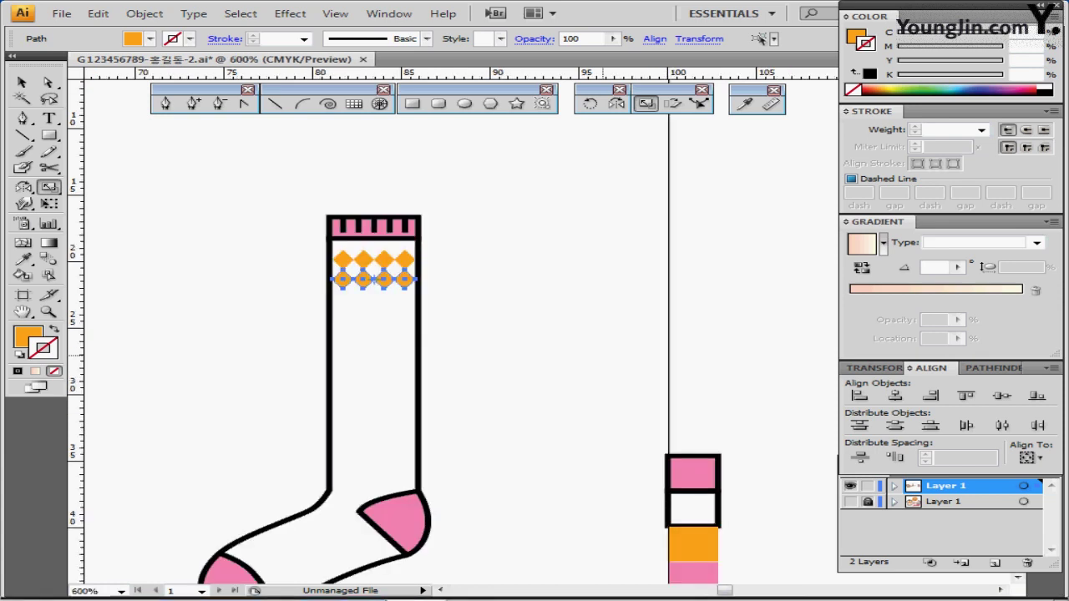
# Recolor the lower diamond row with the pink swatch's fill using the Eyedropper and deselect it
pyautogui.moveTo(602, 355); pyautogui.dragTo(560, 303)
pyautogui.press('i')
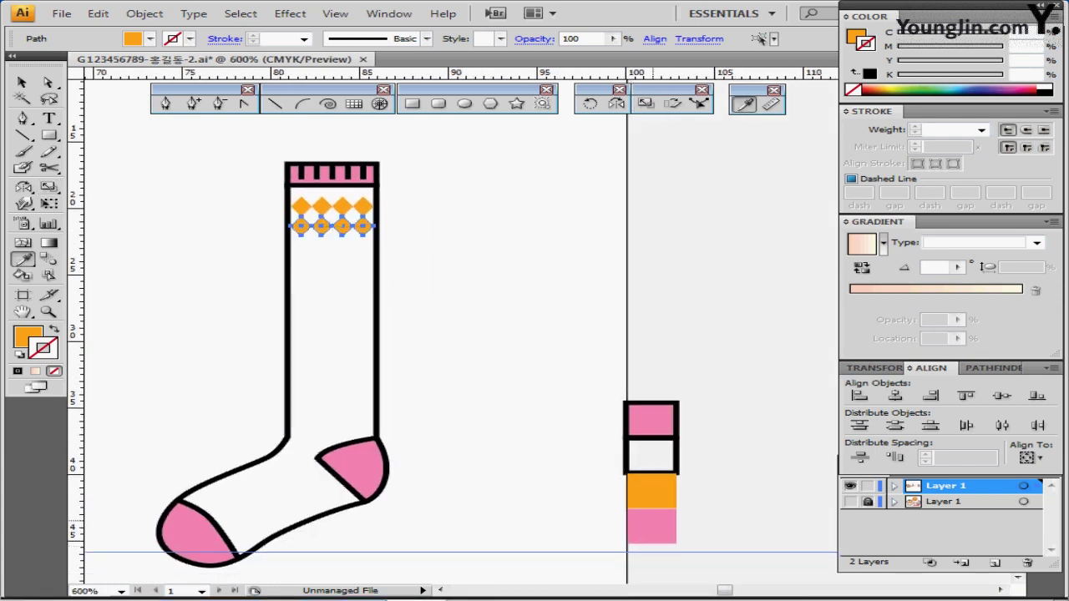
pyautogui.click(653, 521)
pyautogui.hotkey('ctrl', 'shift', 'a')
pyautogui.hotkey('ctrl', '-')
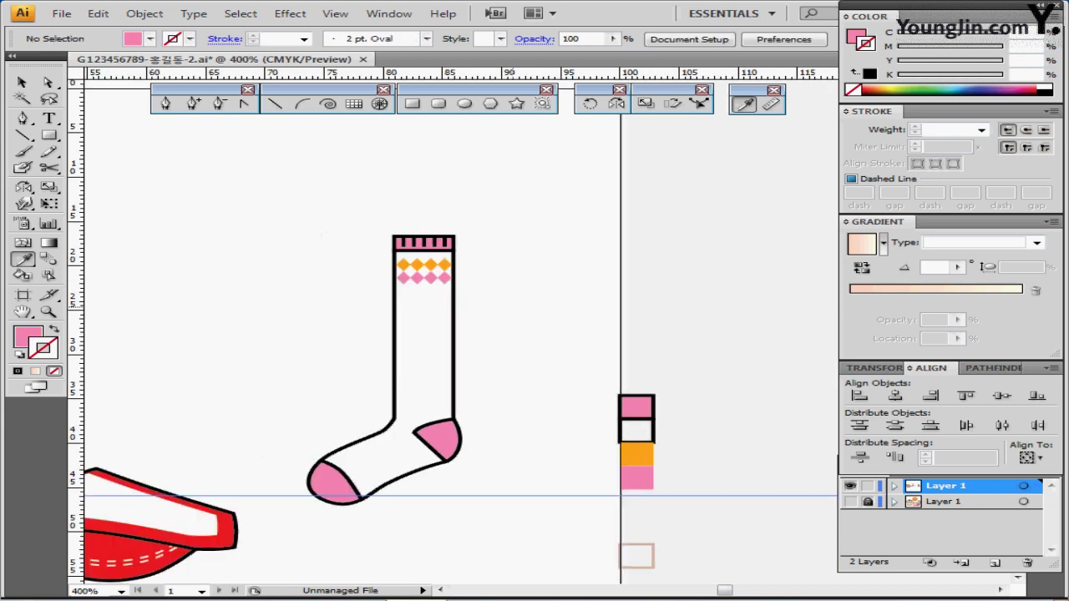
# Select the whole sock with its cuff, heel, toe and both diamond rows, and group it
pyautogui.scroll(-2, 518, 319)
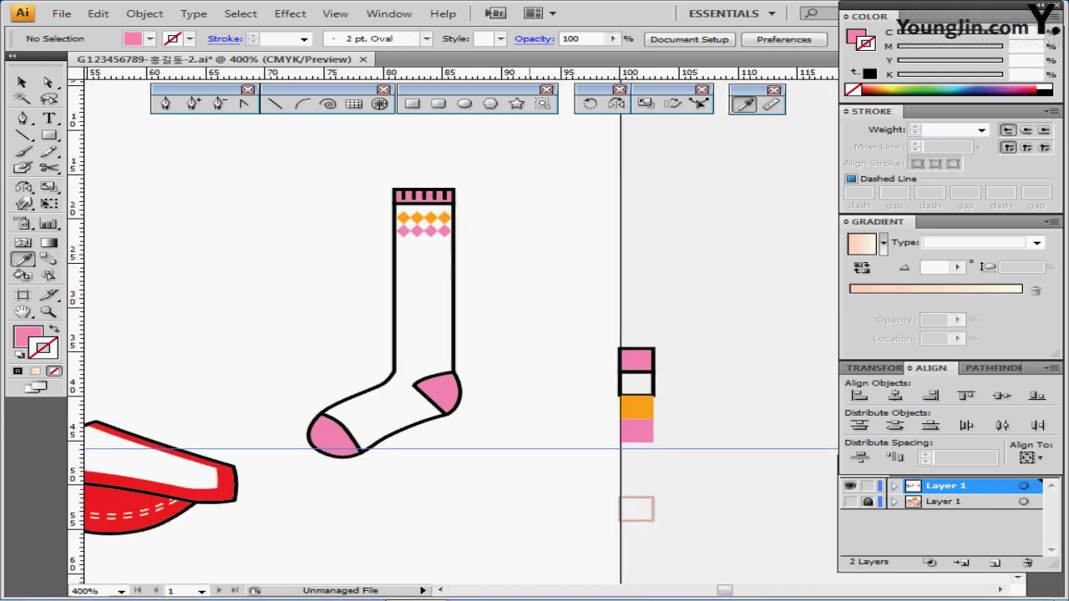
pyautogui.hscroll(1, 452, 325)
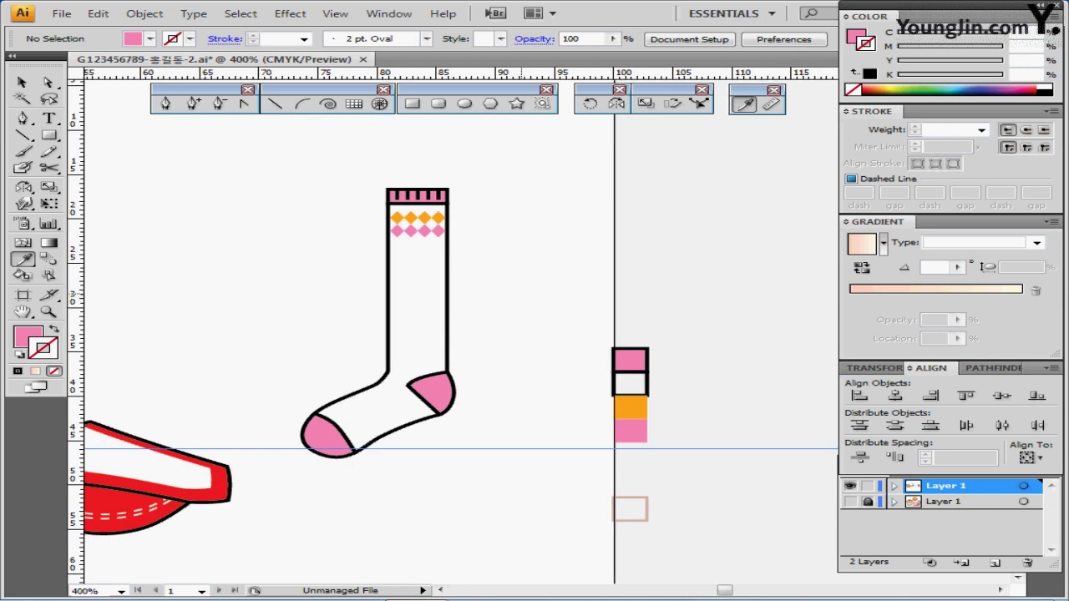
pyautogui.moveTo(521, 294); pyautogui.dragTo(514, 290)
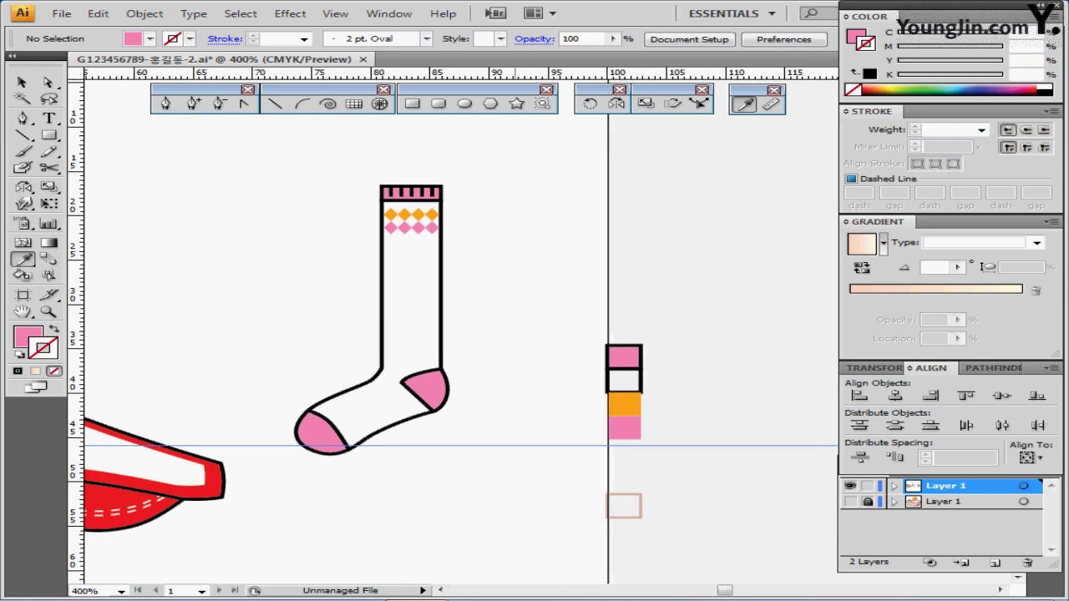
pyautogui.hscroll(-3, 444, 326)
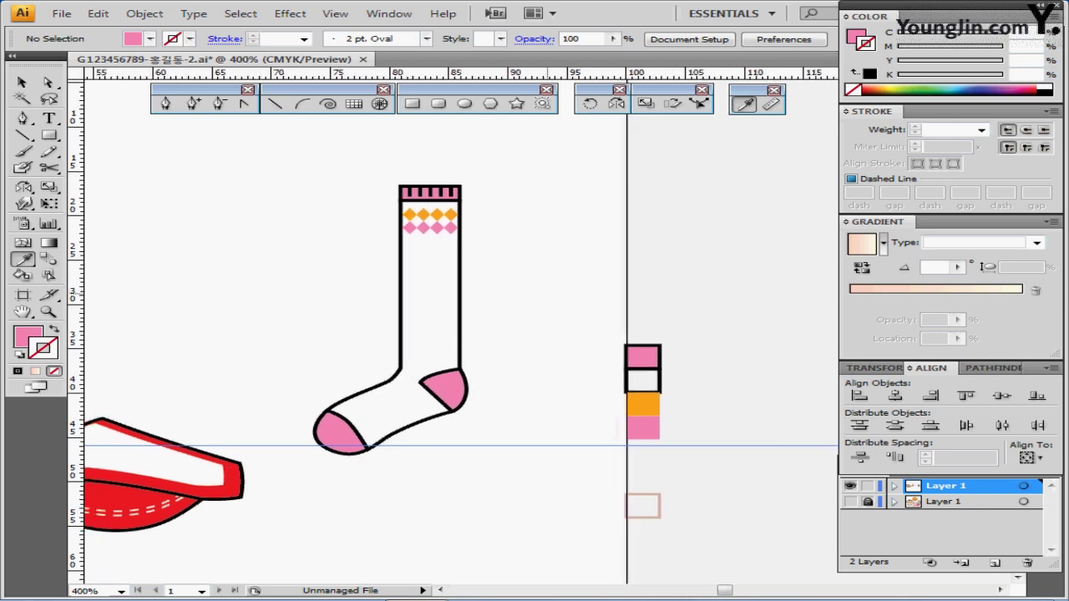
pyautogui.moveTo(294, 165); pyautogui.dragTo(492, 456)
pyautogui.hotkey('ctrl', 'g')
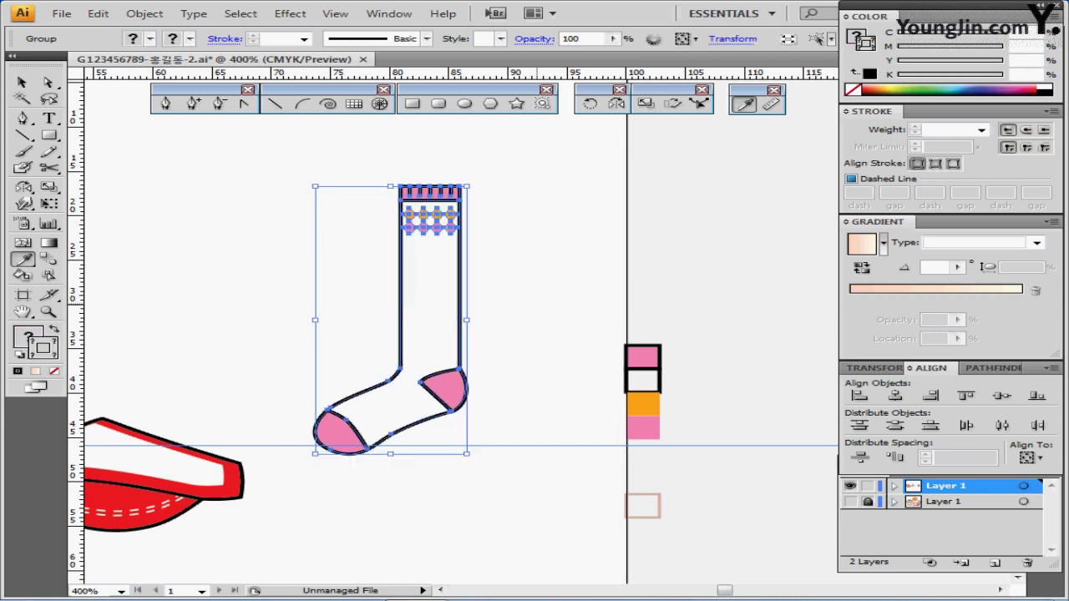
# Rotate the sock group by -7°
pyautogui.moveTo(443, 320); pyautogui.dragTo(483, 299)
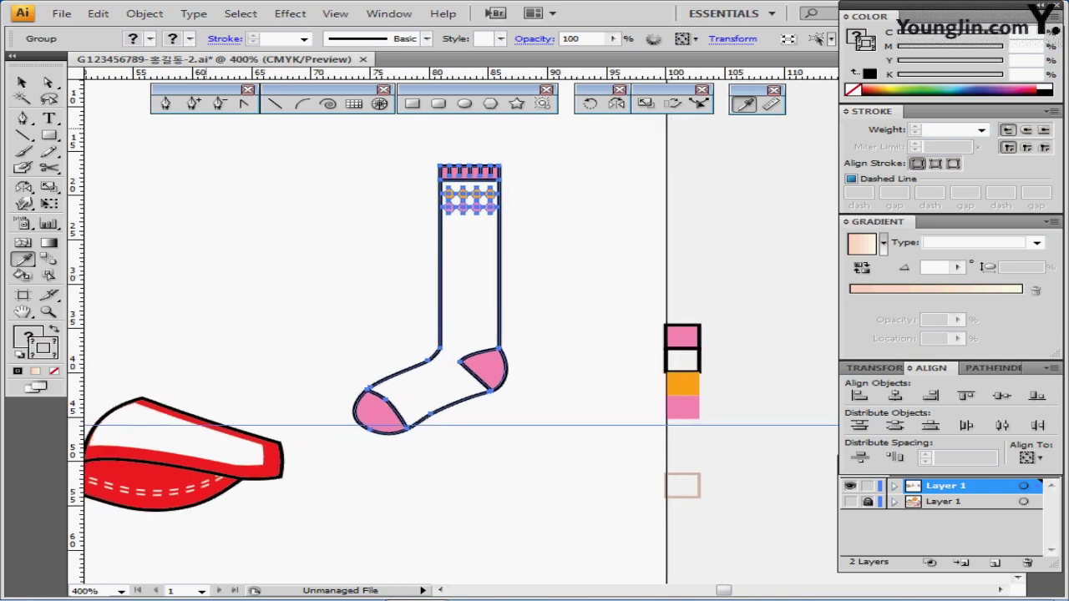
pyautogui.press('r')
pyautogui.press('Return')
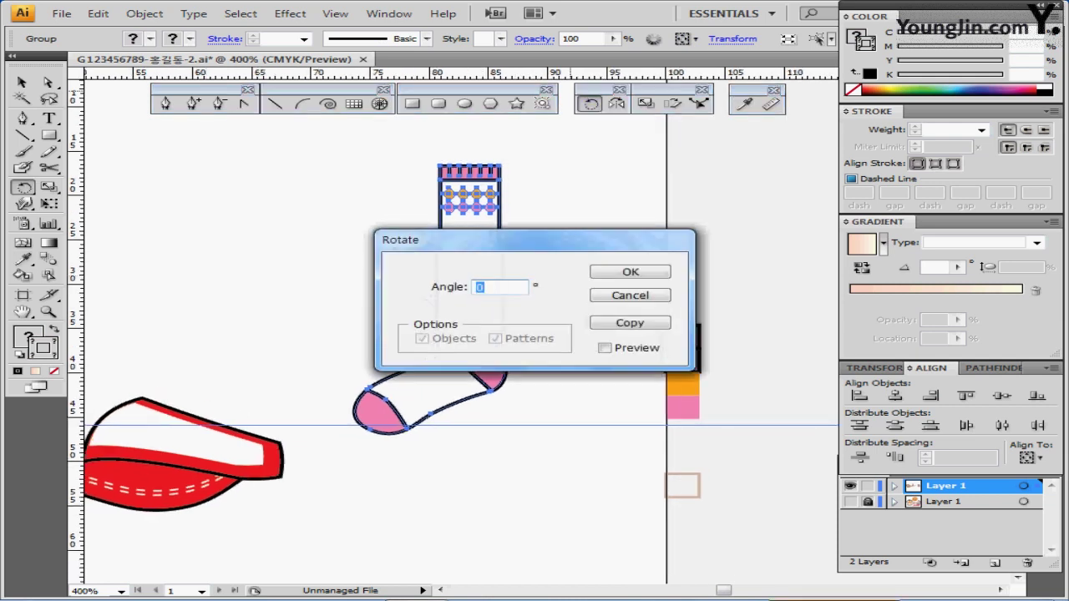
pyautogui.write('-7')
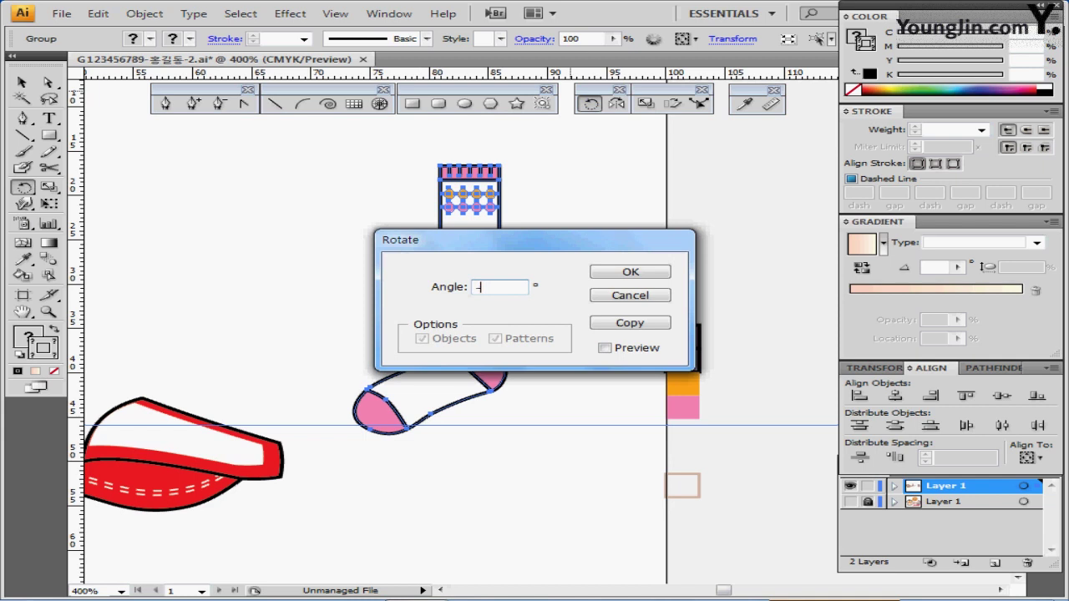
pyautogui.press('Return')
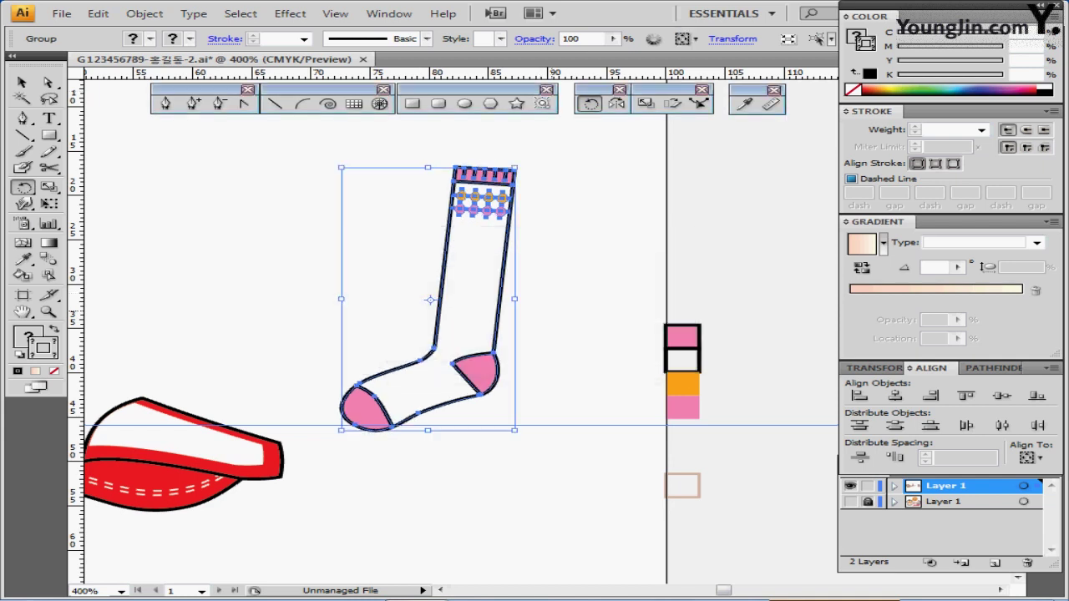
# Shift the tilted sock slightly left and place a duplicate to its lower right, partly overlapping the original
pyautogui.moveTo(481, 297)
pyautogui.mouseDown()
pyautogui.moveTo(455, 293)
pyautogui.moveTo(476, 293)
pyautogui.mouseUp()
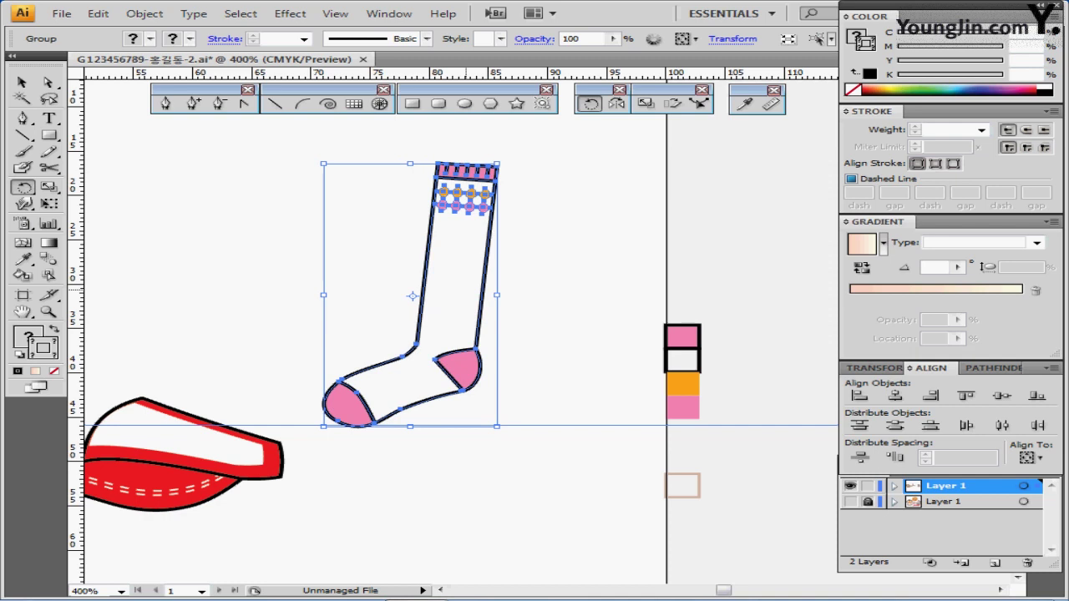
pyautogui.moveTo(457, 286); pyautogui.dragTo(496, 307)
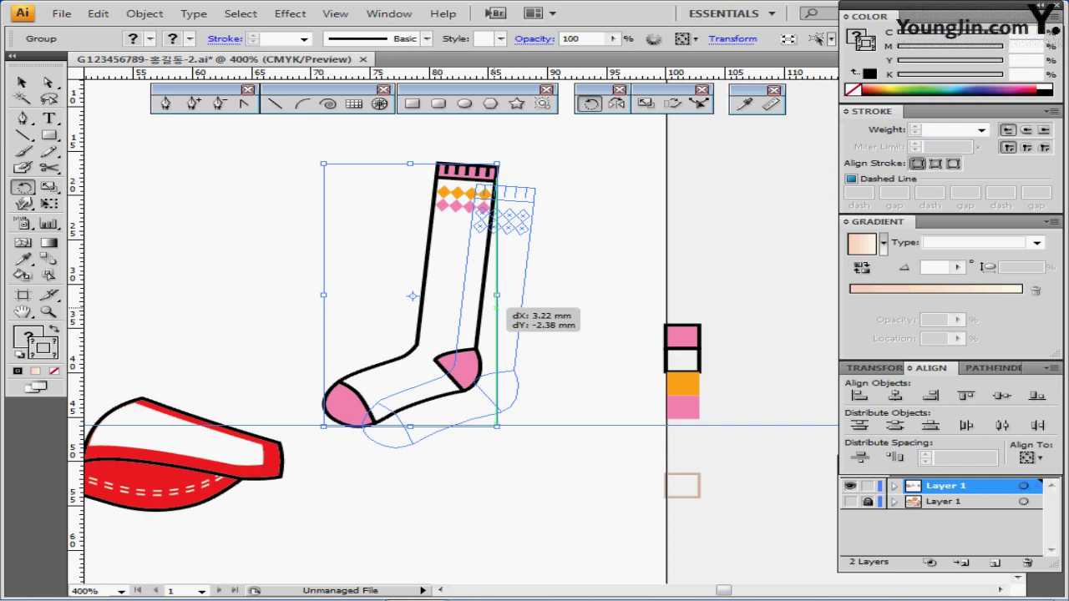
pyautogui.moveTo(498, 307); pyautogui.dragTo(513, 306)
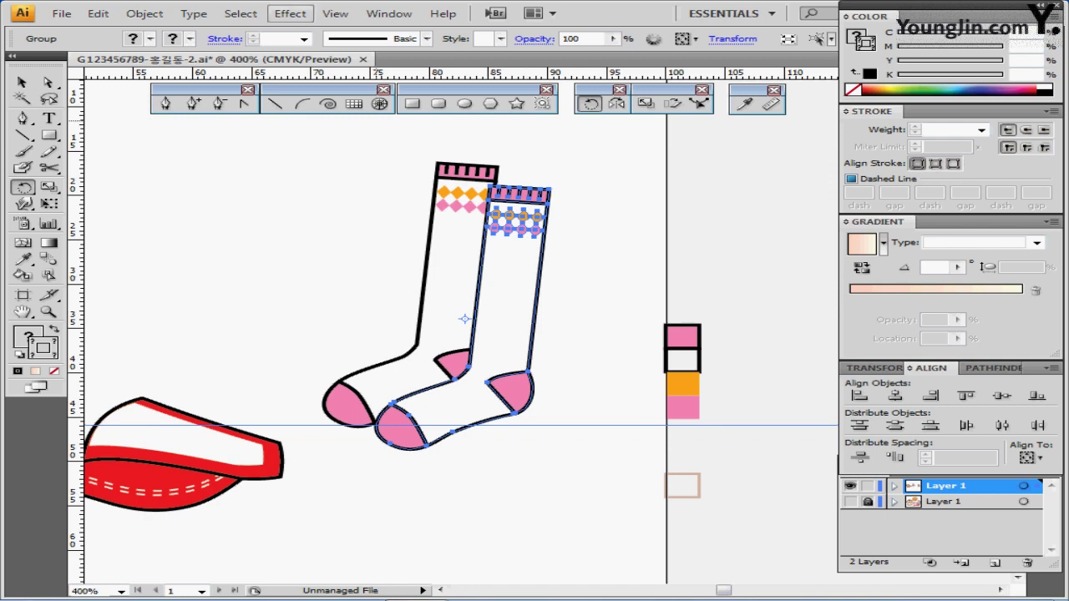
# Apply a Drop Shadow effect with 75% opacity to the front sock
pyautogui.click(290, 13)
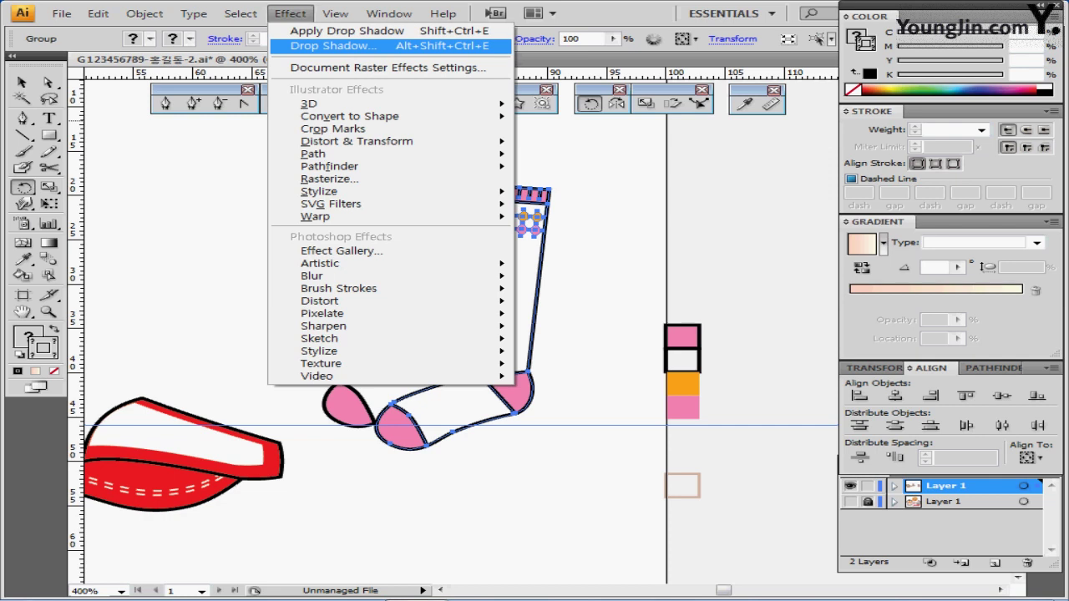
pyautogui.click(334, 46)
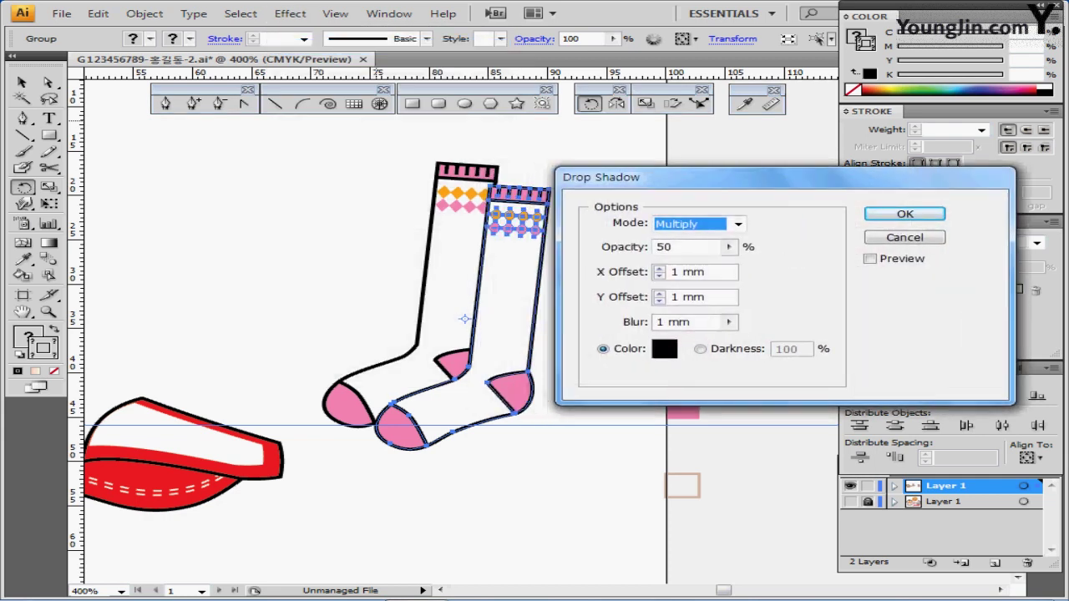
pyautogui.press('Tab')
pyautogui.write('75')
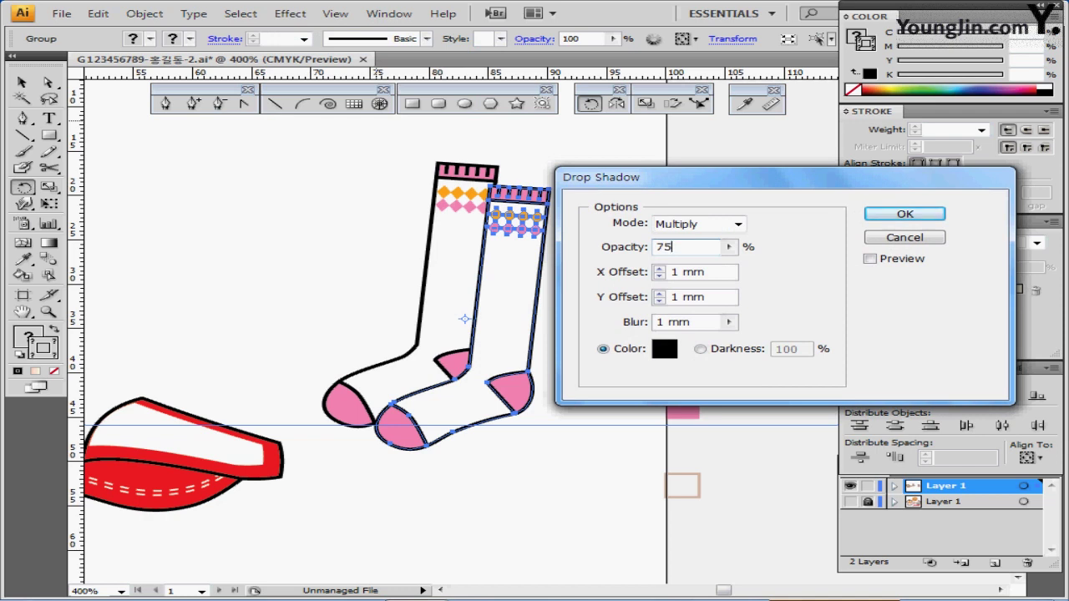
pyautogui.press('Return')
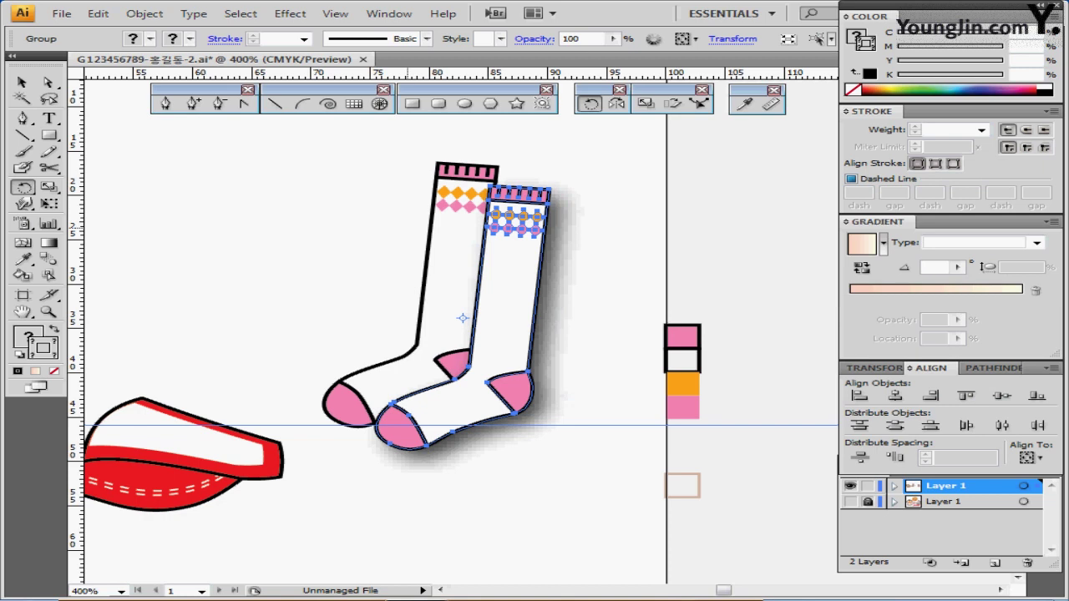
# Move the front sock slightly right and down from the back sock, and deselect it
pyautogui.hotkey('ctrl', '[')
pyautogui.hotkey('ctrl', ']')
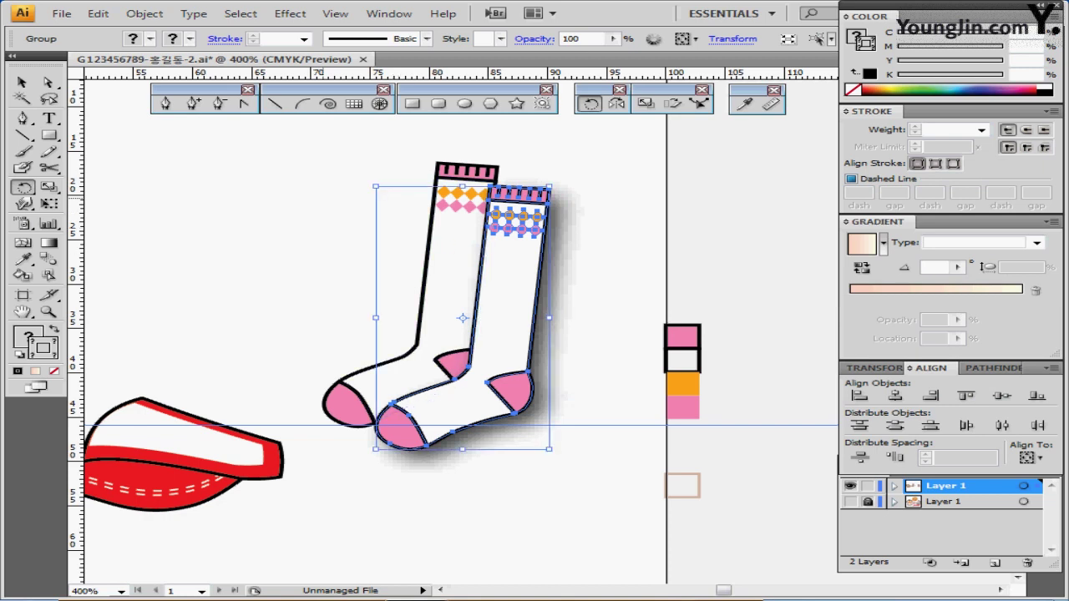
pyautogui.keyDown('ctrl'); pyautogui.click(329, 198); pyautogui.keyUp('ctrl')
pyautogui.keyDown('ctrl'); pyautogui.click(526, 347); pyautogui.keyUp('ctrl')
pyautogui.moveTo(526, 337); pyautogui.dragTo(531, 339)
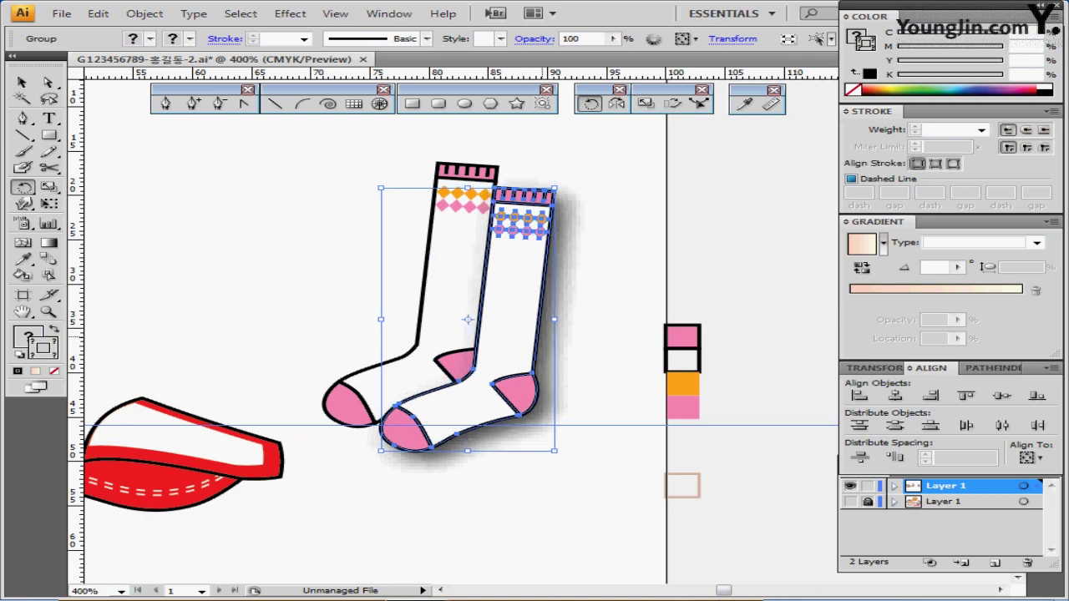
pyautogui.keyDown('ctrl'); pyautogui.click(296, 200); pyautogui.keyUp('ctrl')
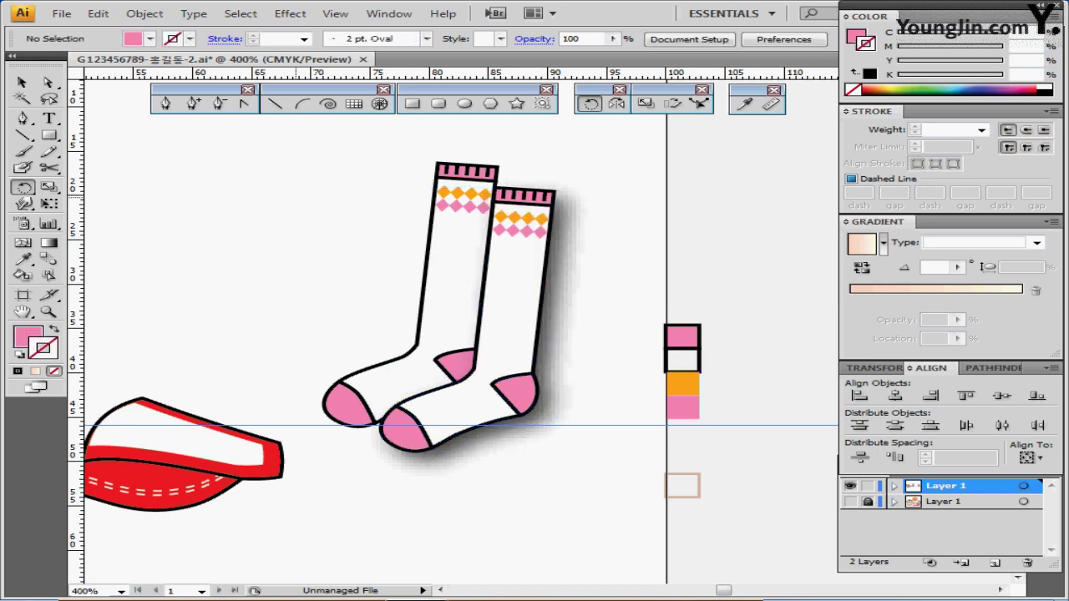
# Move both socks together down to sit beside the visor cap, and deselect them
pyautogui.keyDown('ctrl'); pyautogui.keyDown('alt'); pyautogui.click(209, 231); pyautogui.keyUp('alt'); pyautogui.keyUp('ctrl')
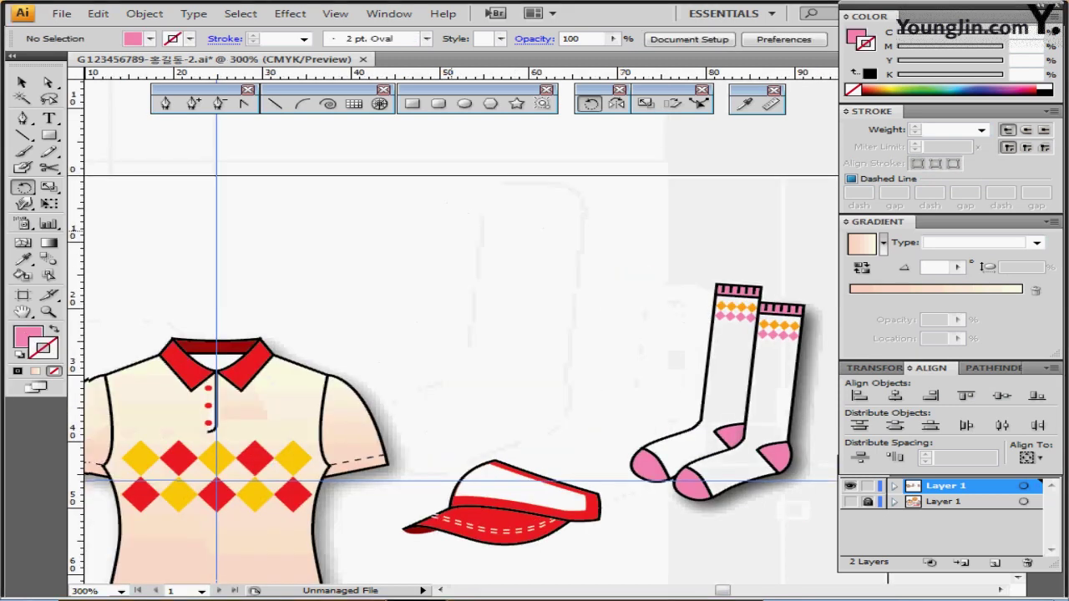
pyautogui.moveTo(210, 231); pyautogui.dragTo(153, 170)
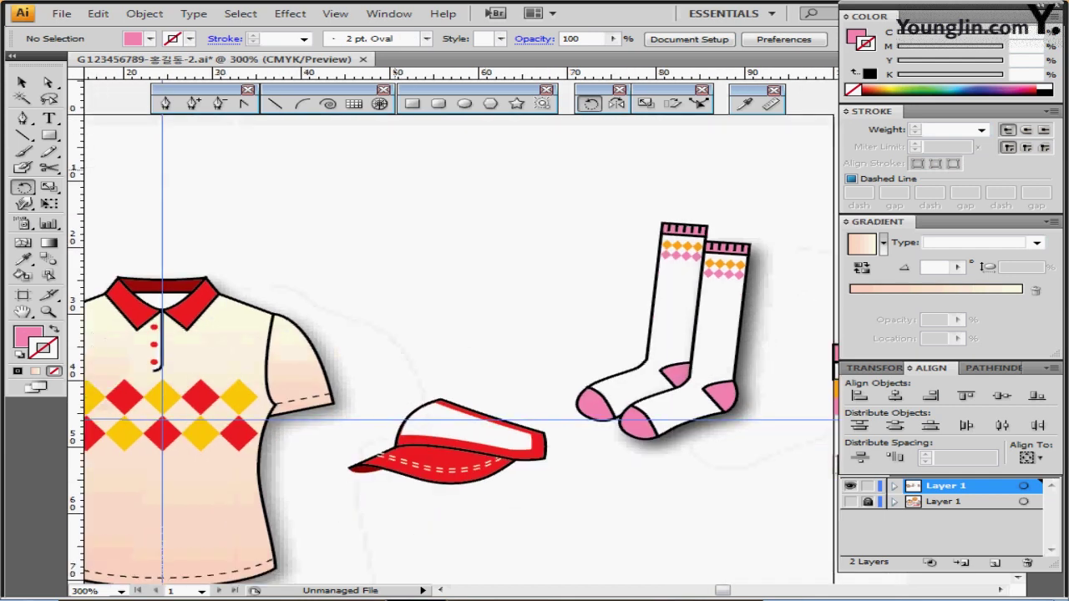
pyautogui.moveTo(536, 211); pyautogui.dragTo(645, 382)
pyautogui.moveTo(616, 290); pyautogui.dragTo(639, 385)
pyautogui.hotkey('ctrl', 'z')
pyautogui.keyDown('ctrl'); pyautogui.click(534, 148); pyautogui.keyUp('ctrl')
pyautogui.keyDown('ctrl'); pyautogui.click(497, 222); pyautogui.keyUp('ctrl')
pyautogui.moveTo(535, 216); pyautogui.dragTo(628, 317)
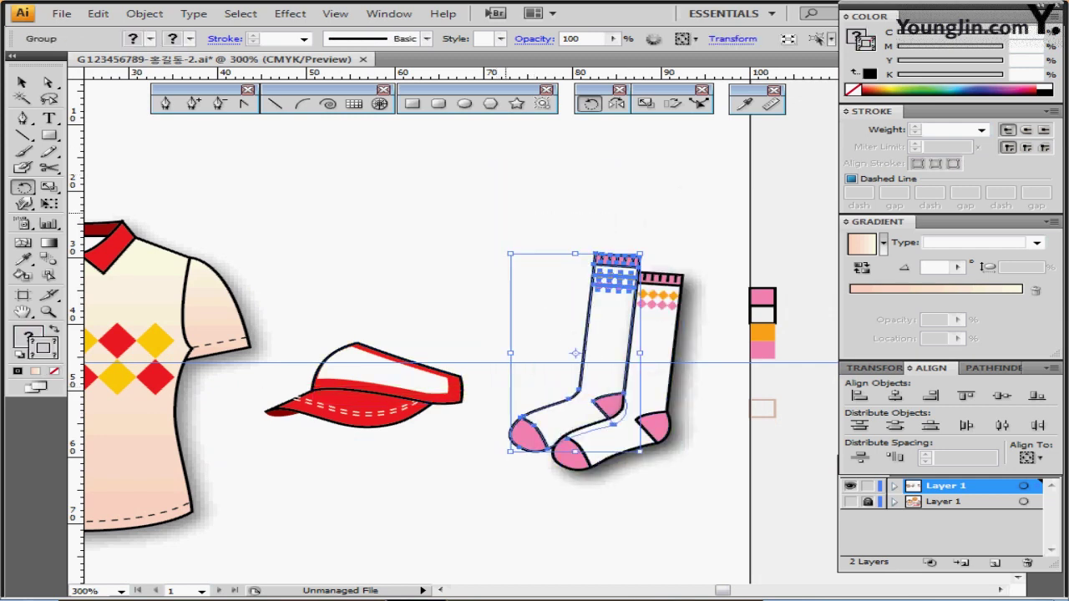
pyautogui.keyDown('ctrl'); pyautogui.keyDown('shift'); pyautogui.click(658, 396); pyautogui.keyUp('shift'); pyautogui.keyUp('ctrl')
pyautogui.moveTo(658, 396); pyautogui.dragTo(656, 375)
pyautogui.keyDown('ctrl'); pyautogui.click(462, 183); pyautogui.keyUp('ctrl')
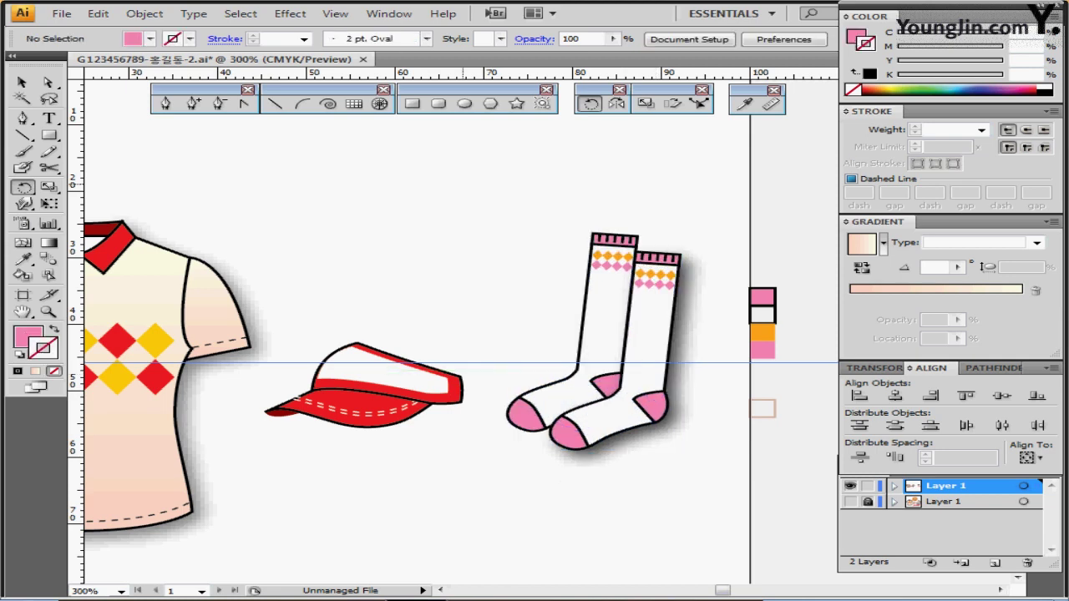
# Save the document
pyautogui.moveTo(414, 187); pyautogui.dragTo(448, 187)
pyautogui.hotkey('ctrl', 's')
pyautogui.hscroll(1, 440, 326)
pyautogui.scroll(1, 439, 326)
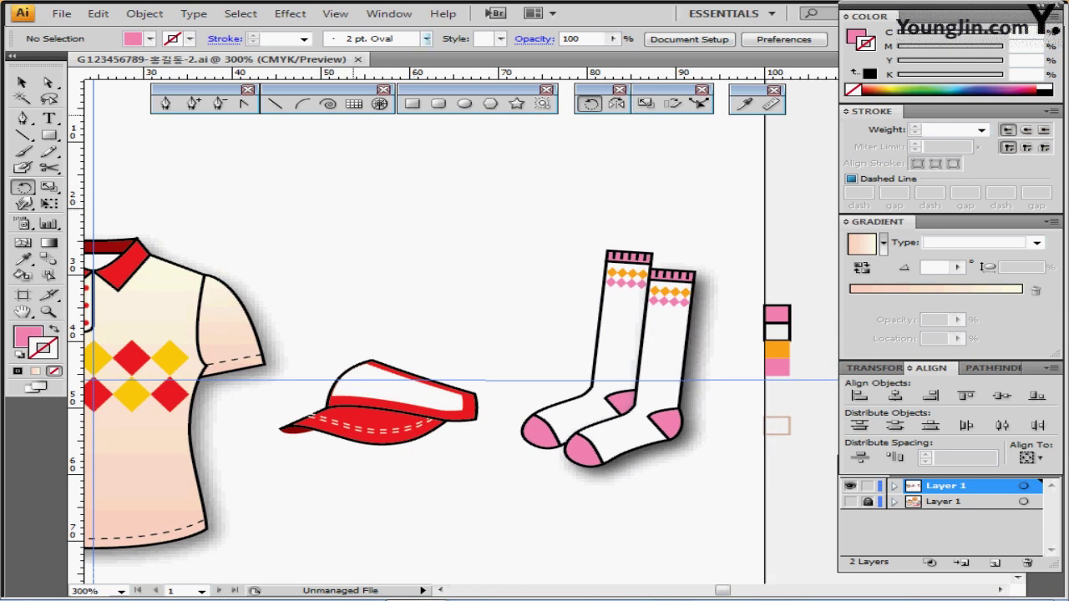
# Load the Artistic_ChalkCharcoalPencil brush library and choose its Charcoal - Feather brush for the stroke
pyautogui.click(426, 39)
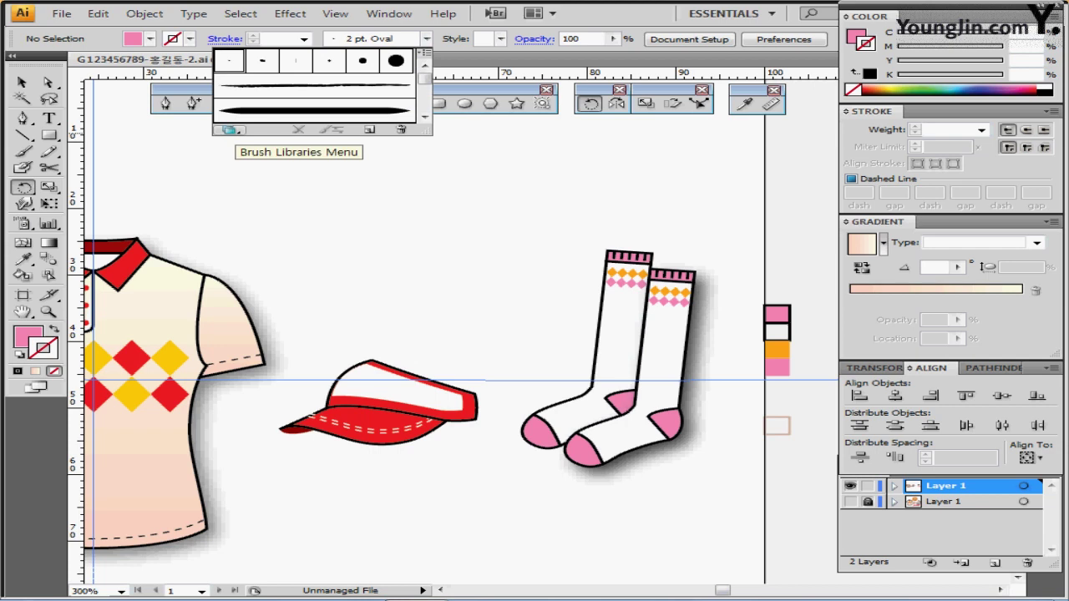
pyautogui.click(231, 129)
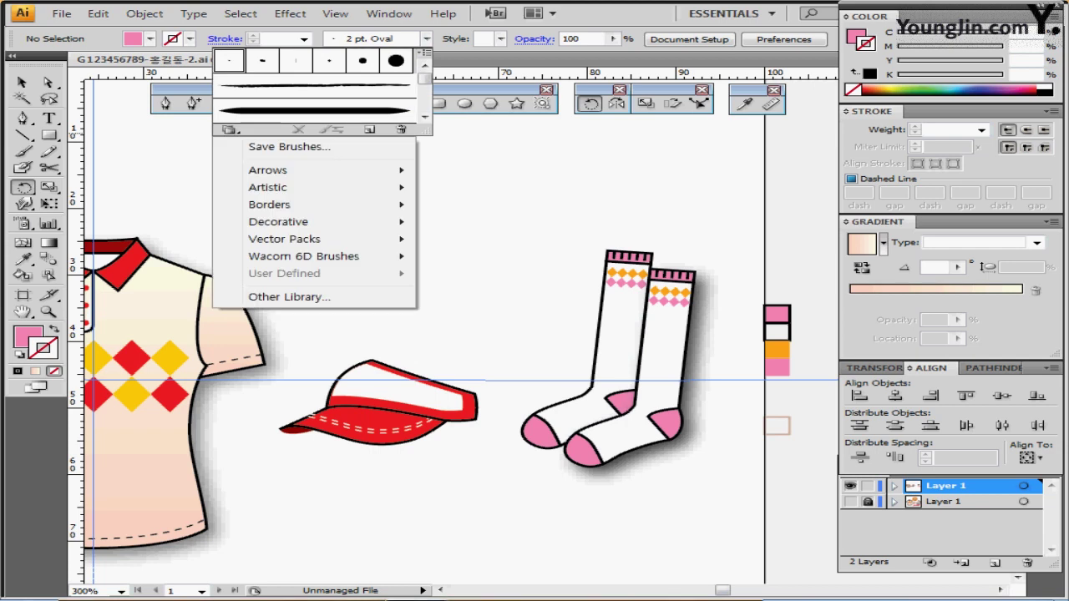
pyautogui.moveTo(268, 187)
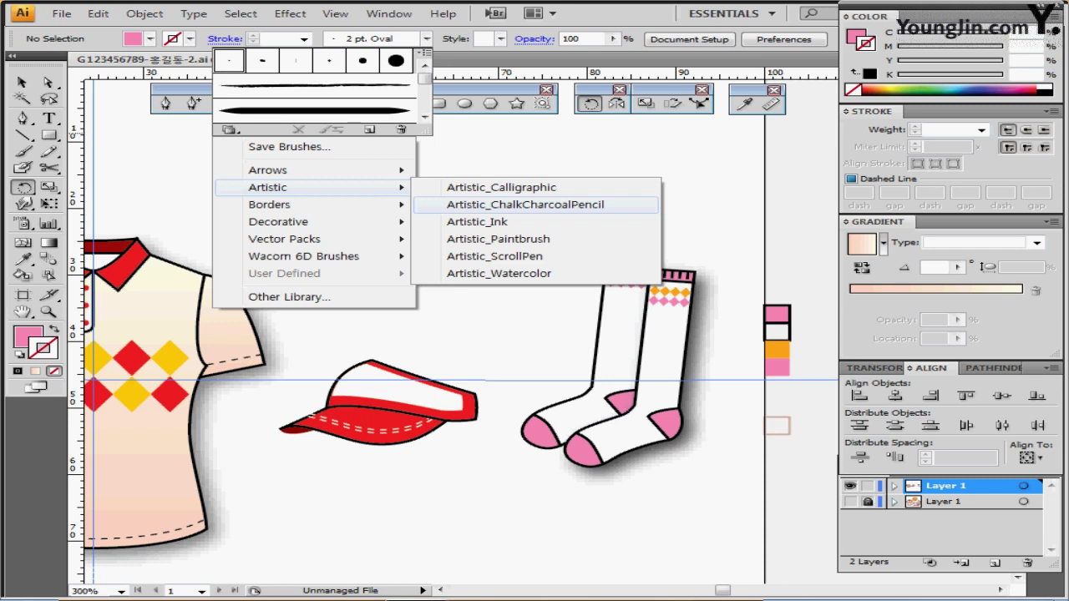
pyautogui.click(526, 204)
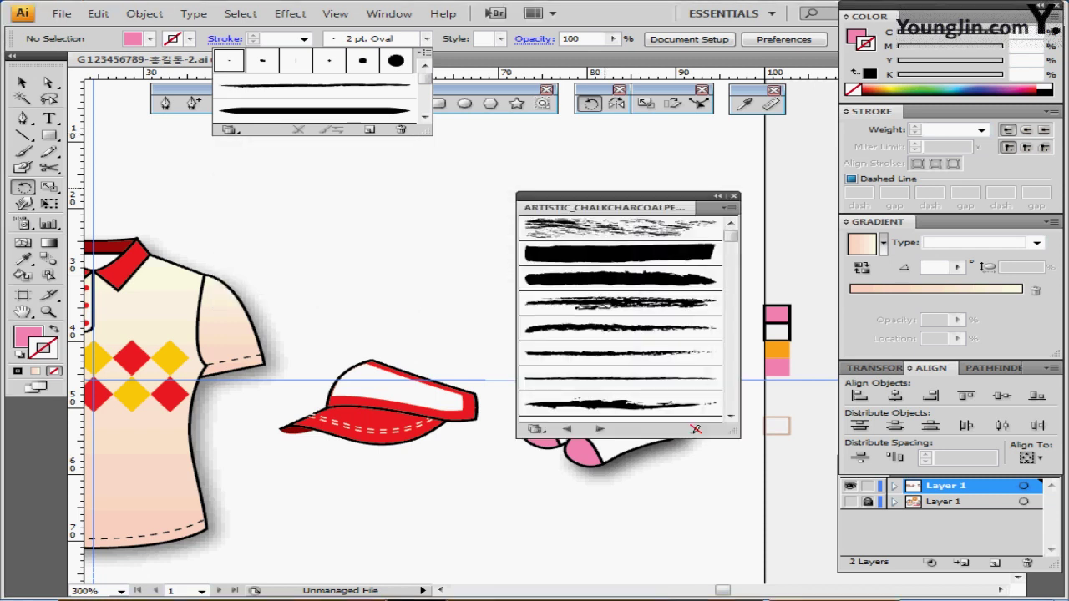
pyautogui.moveTo(551, 206)
pyautogui.mouseDown()
pyautogui.moveTo(358, 186)
pyautogui.moveTo(345, 170)
pyautogui.mouseUp()
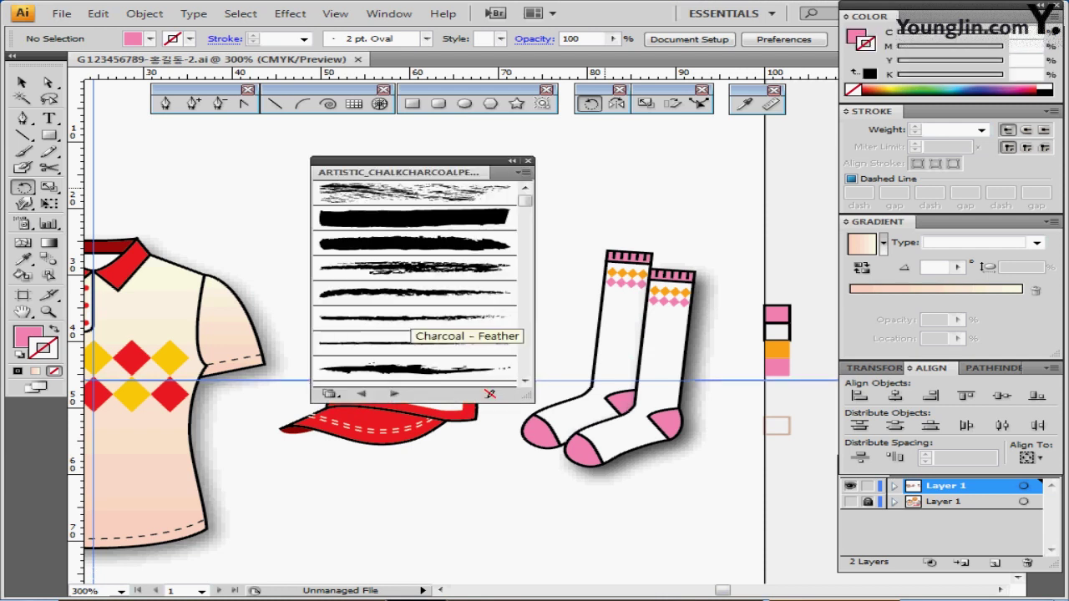
pyautogui.click(409, 318)
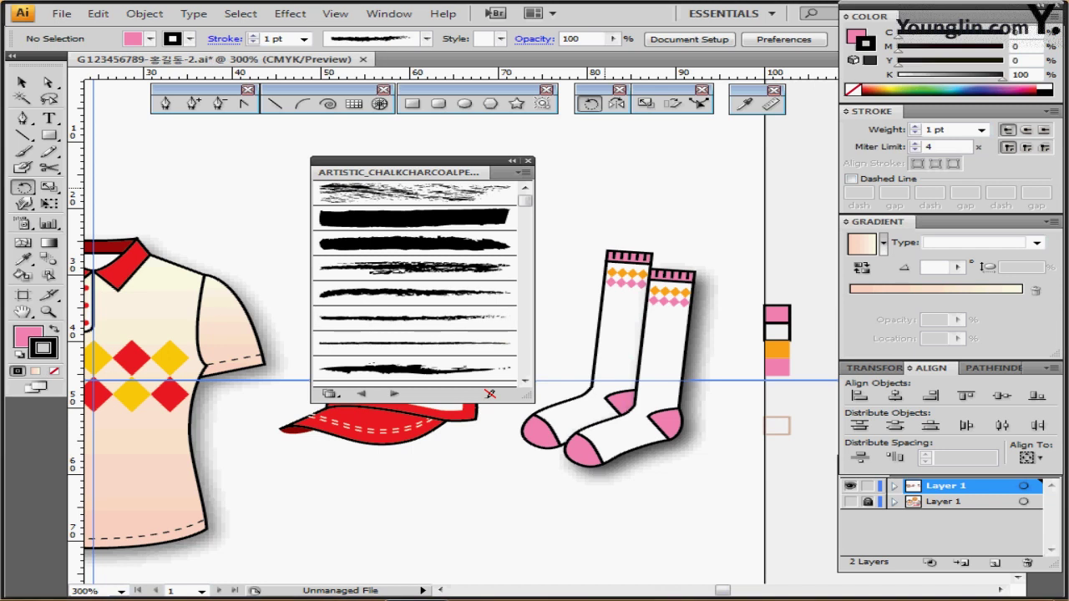
# Draw a short, slightly sloping brush line between the cap and the socks, and sample its 0.75 pt stroke from the pale brown outlined swatch
pyautogui.moveTo(345, 171); pyautogui.dragTo(569, 536)
pyautogui.moveTo(558, 345); pyautogui.dragTo(506, 286)
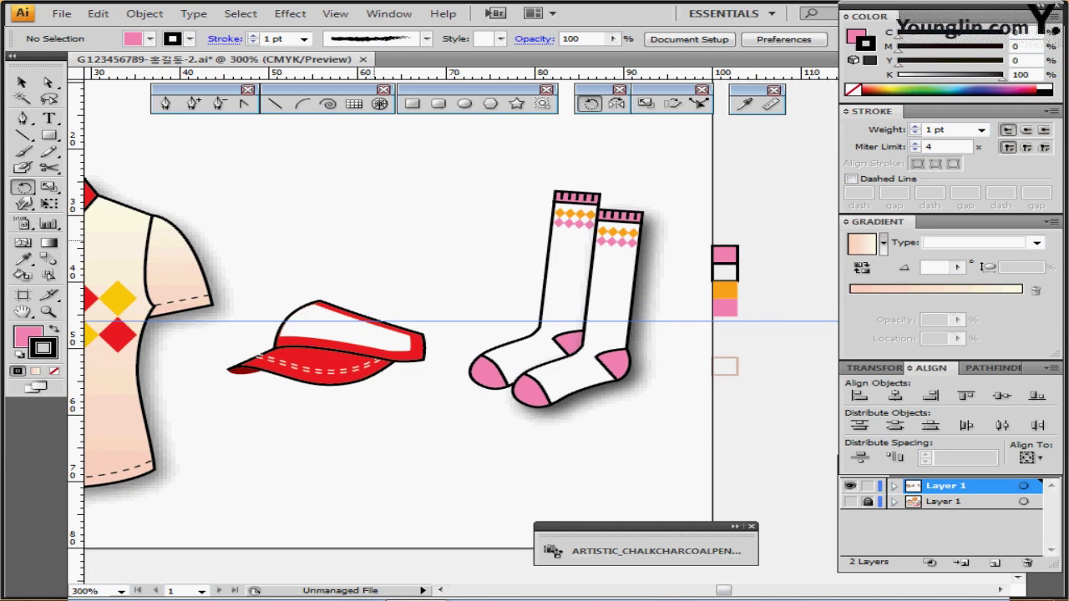
pyautogui.click(276, 103)
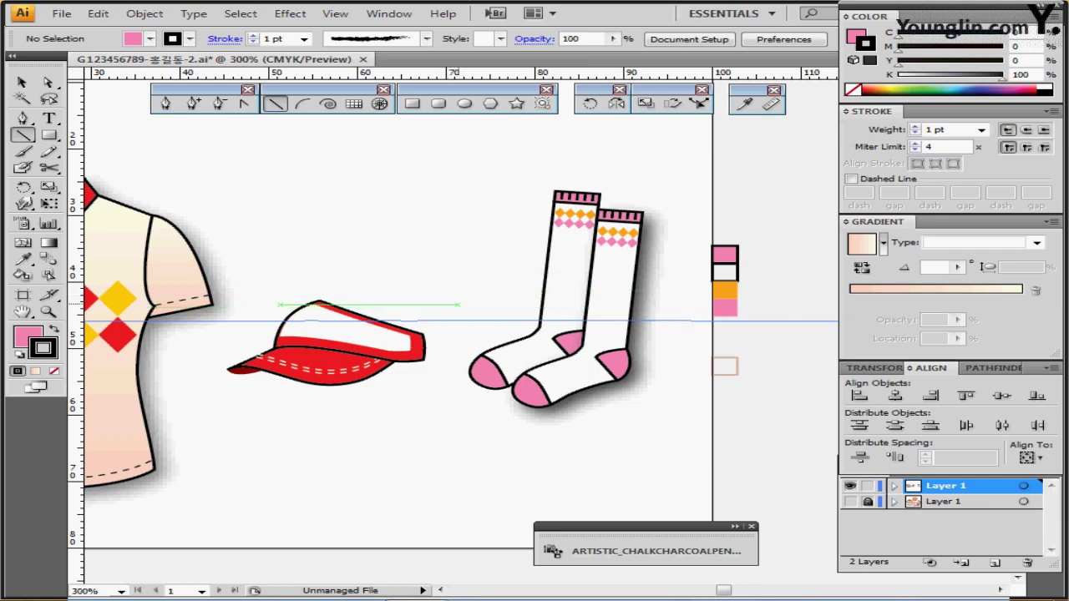
pyautogui.moveTo(443, 314)
pyautogui.mouseDown()
pyautogui.moveTo(493, 351)
pyautogui.moveTo(497, 324)
pyautogui.mouseUp()
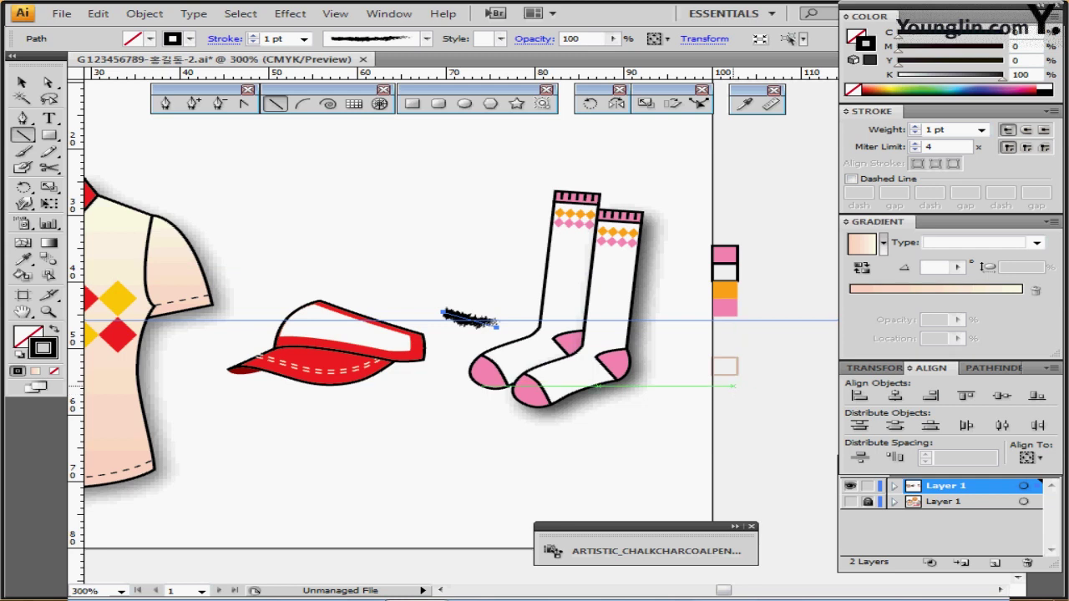
pyautogui.click(743, 102)
pyautogui.click(723, 366)
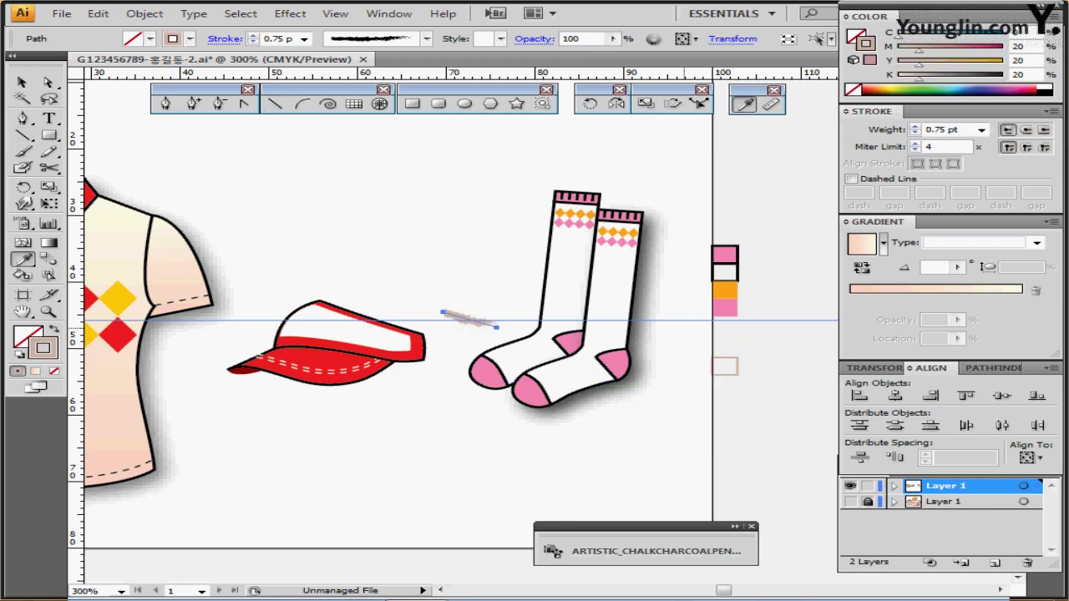
# Draw a steep line about 7 mm long across the first brush stroke, shift it slightly left, and deselect both lines
pyautogui.click(275, 103)
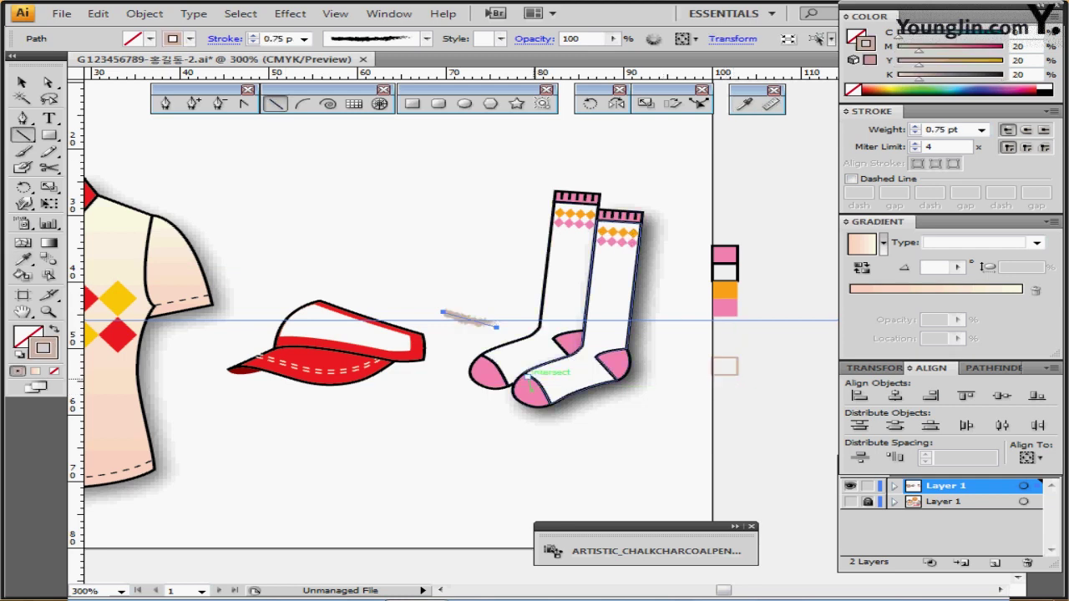
pyautogui.moveTo(480, 299); pyautogui.dragTo(462, 343)
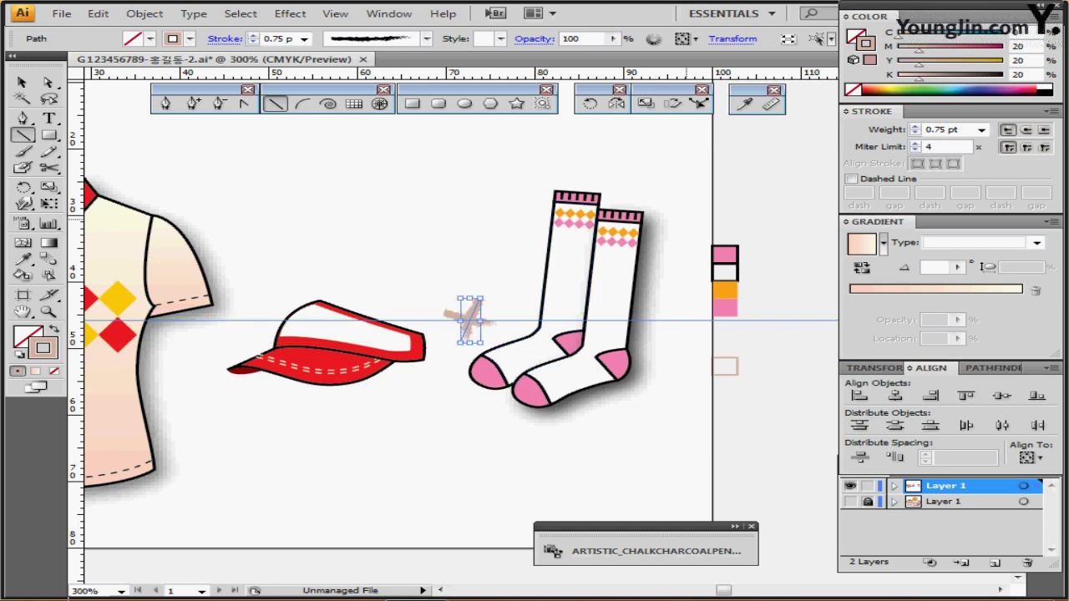
pyautogui.hotkey('ctrl', 'shift', 'a')
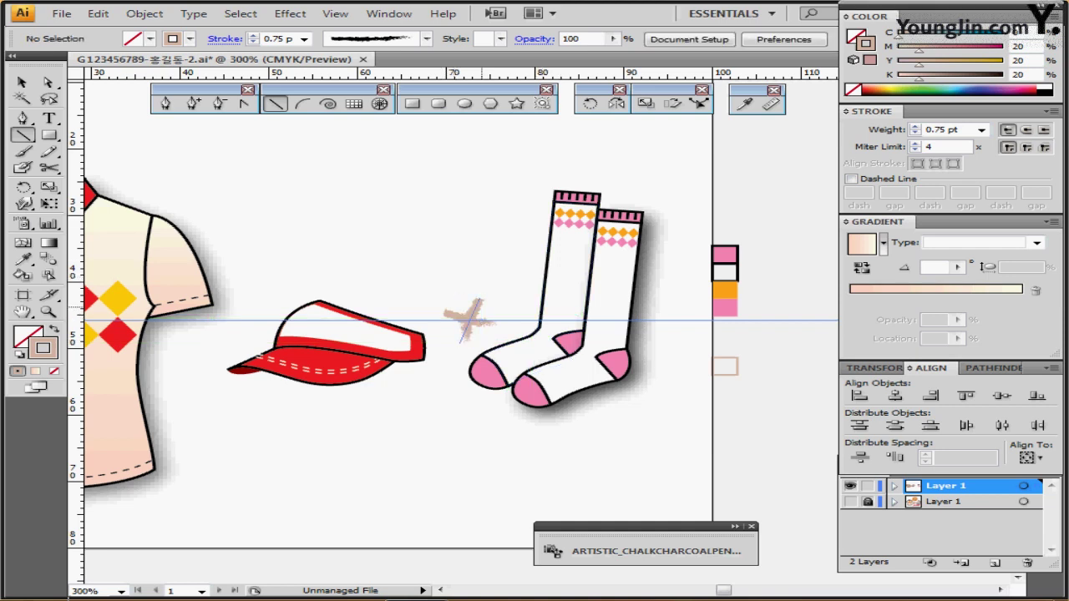
pyautogui.moveTo(480, 302); pyautogui.dragTo(473, 309)
pyautogui.hotkey('ctrl', 'shift', 'a')
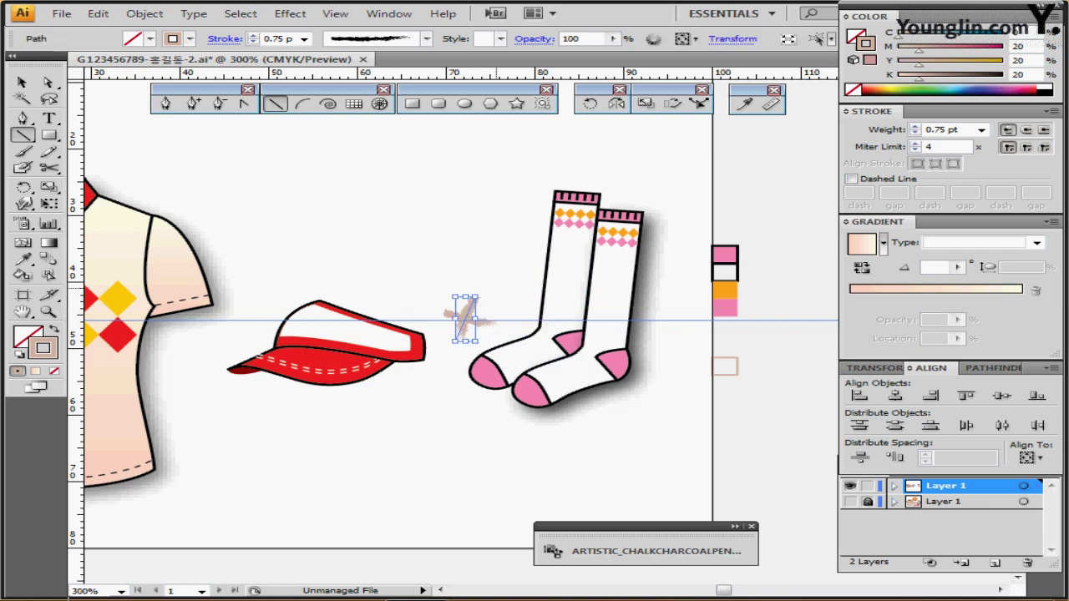
pyautogui.hotkey('ctrl', 'shift', 'a')
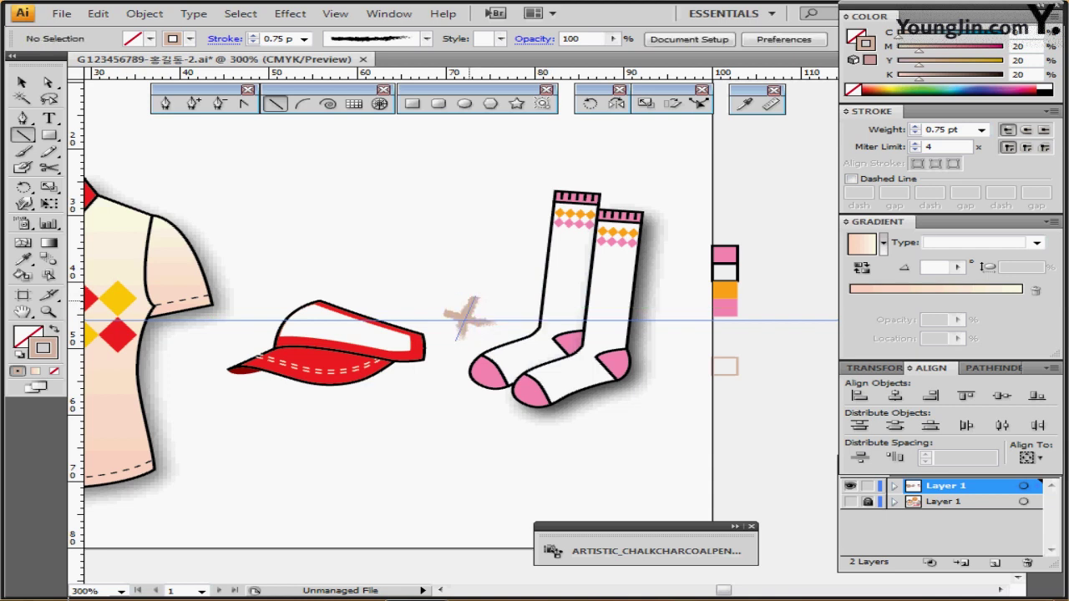
pyautogui.click(470, 310)
pyautogui.hotkey('ctrl', 'shift', 'a')
pyautogui.moveTo(456, 293); pyautogui.dragTo(482, 327)
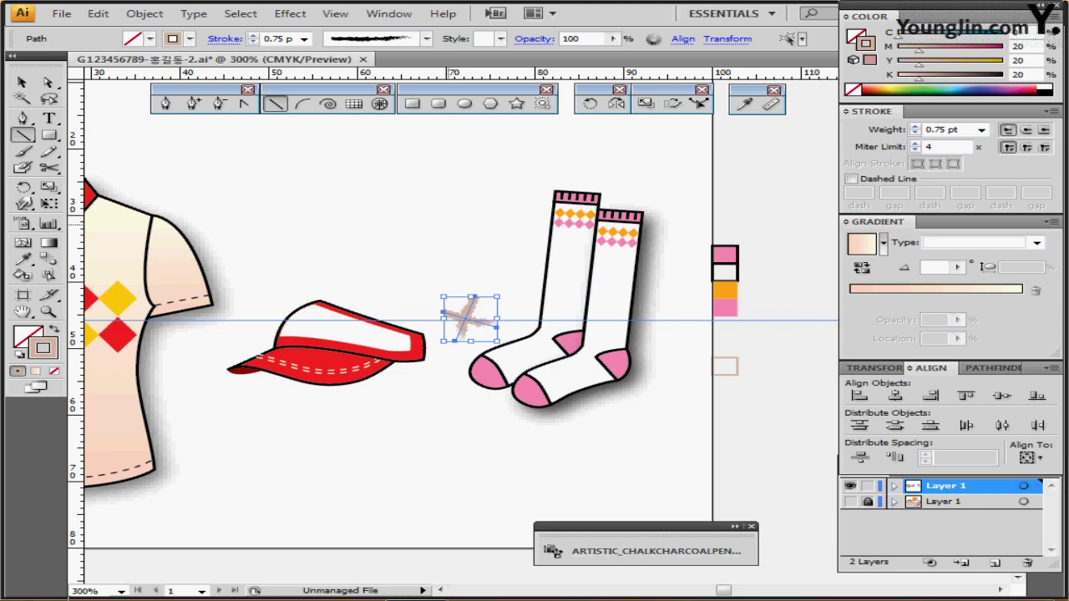
pyautogui.hotkey('ctrl', 'shift', 'a')
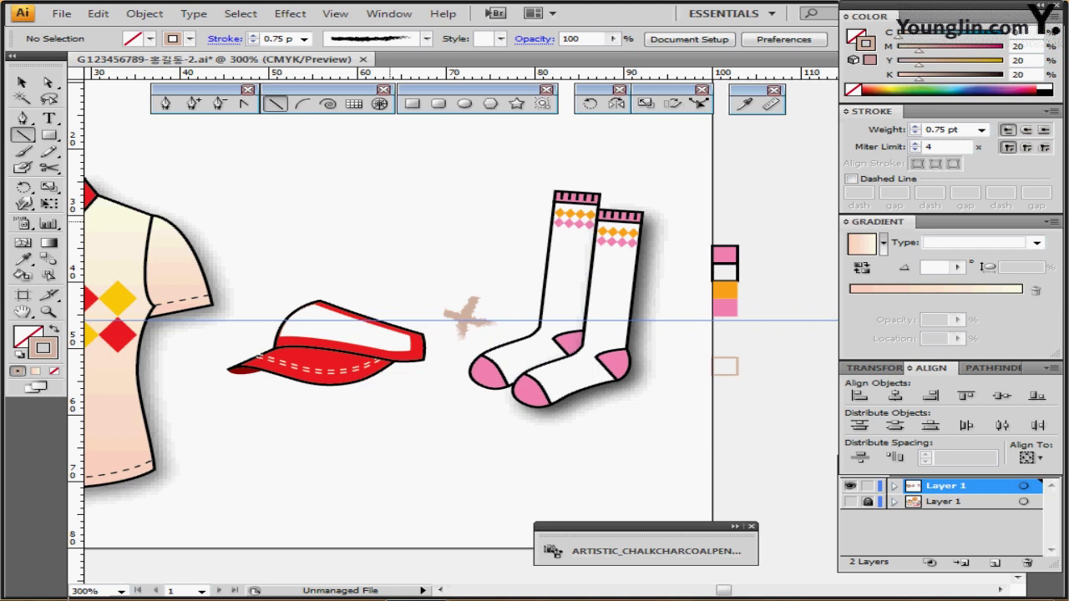
# Load the Decorative_Banners and Seals brush library, choose its orange Starburst 4 brush, and close the library
pyautogui.hotkey('ctrl', '-')
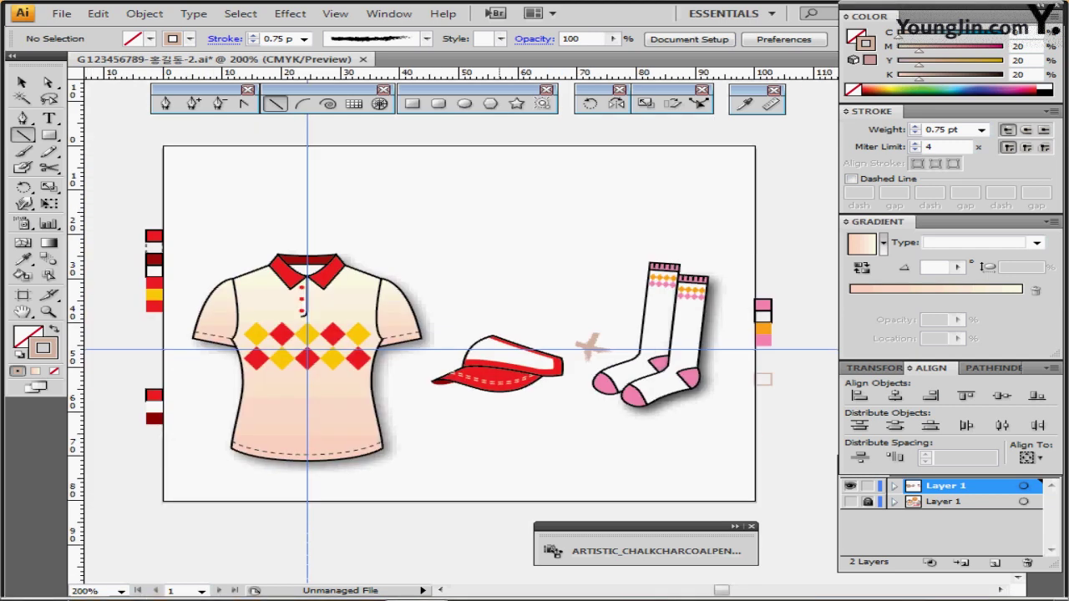
pyautogui.moveTo(617, 527)
pyautogui.mouseDown()
pyautogui.moveTo(536, 145)
pyautogui.moveTo(548, 145)
pyautogui.mouseUp()
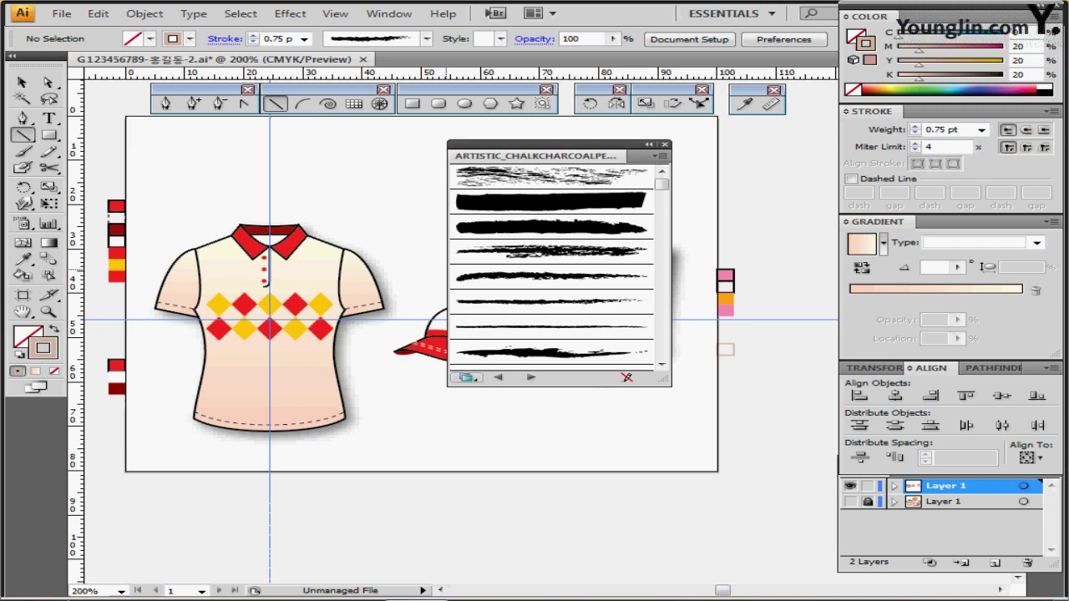
pyautogui.click(465, 378)
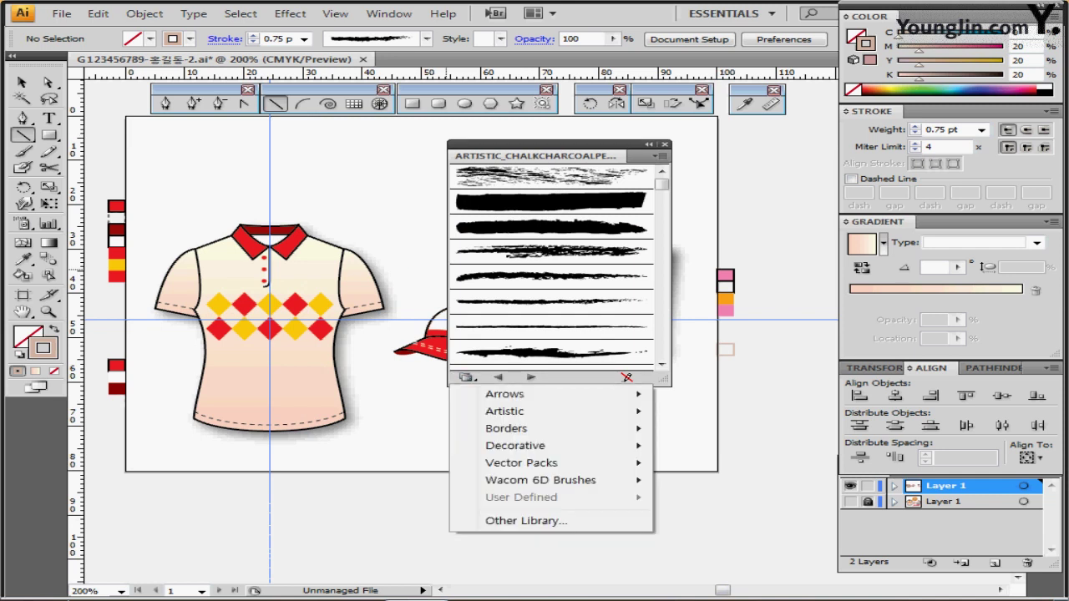
pyautogui.moveTo(527, 446)
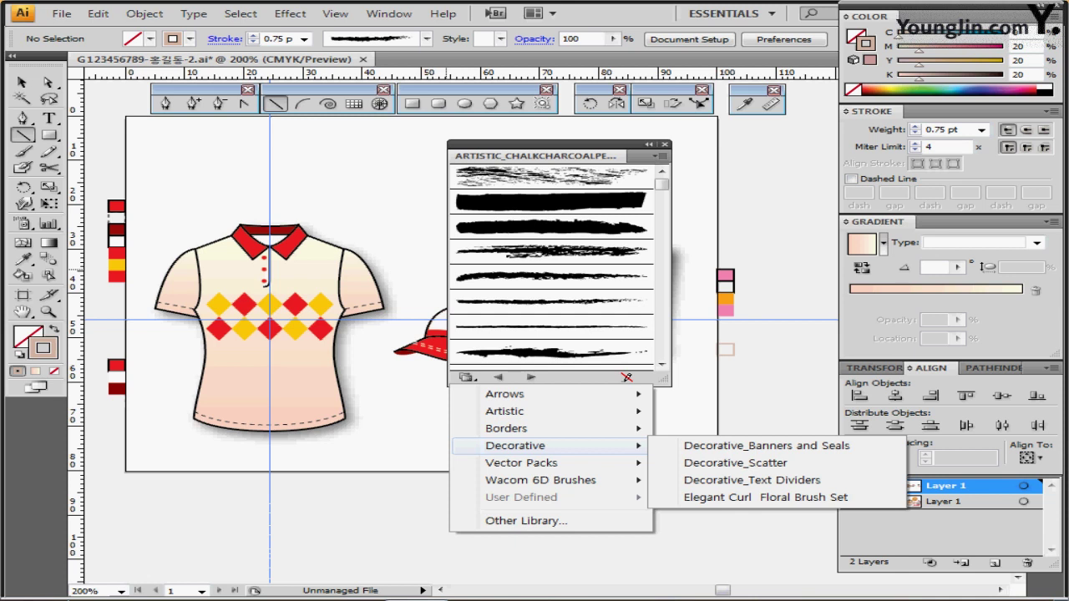
pyautogui.click(766, 446)
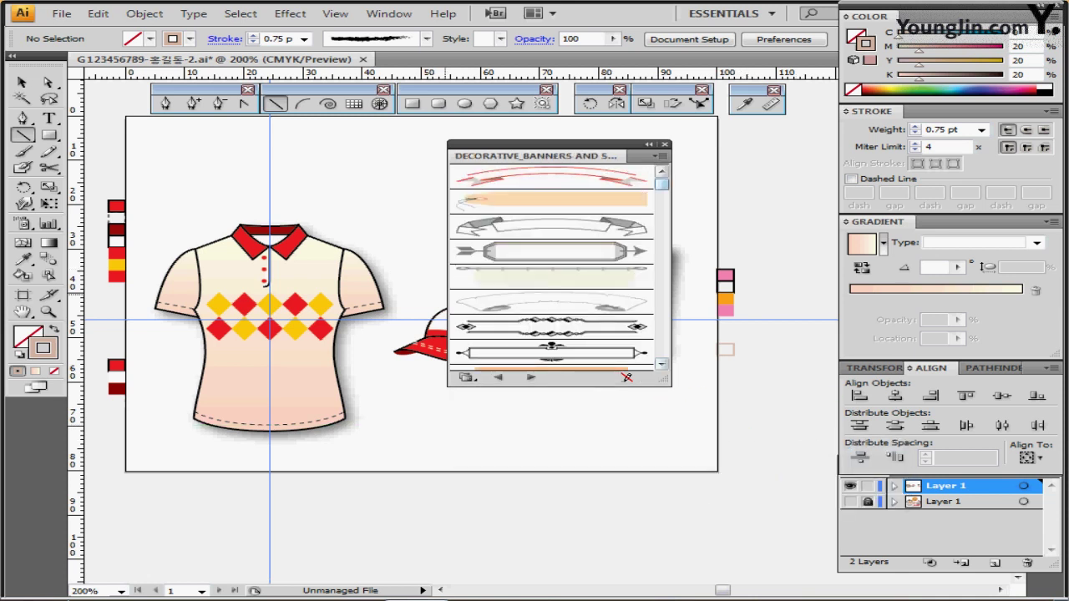
pyautogui.scroll(-7, 551, 267)
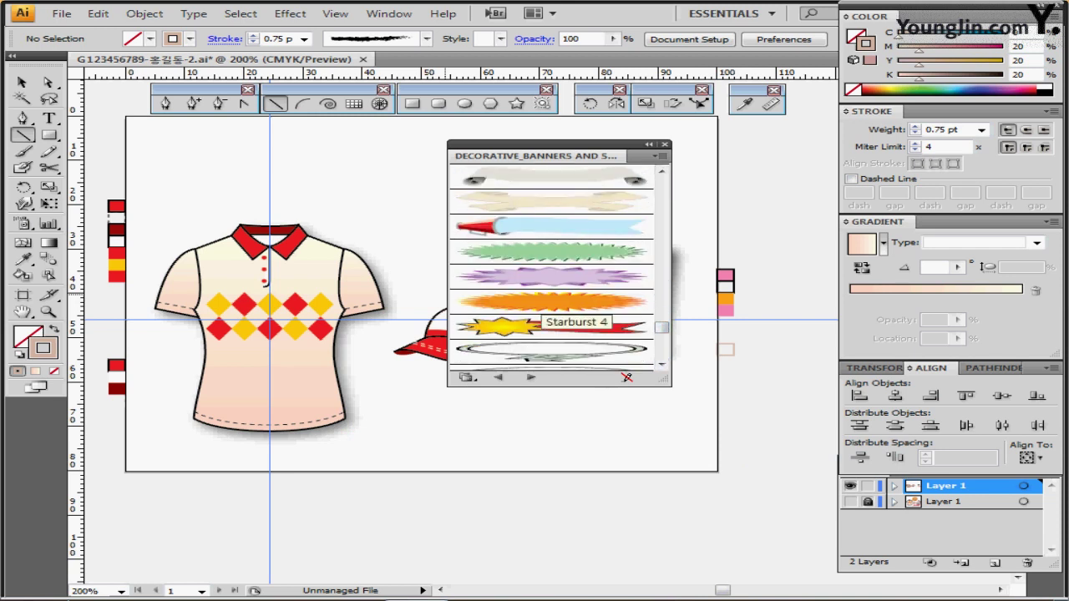
pyautogui.click(543, 302)
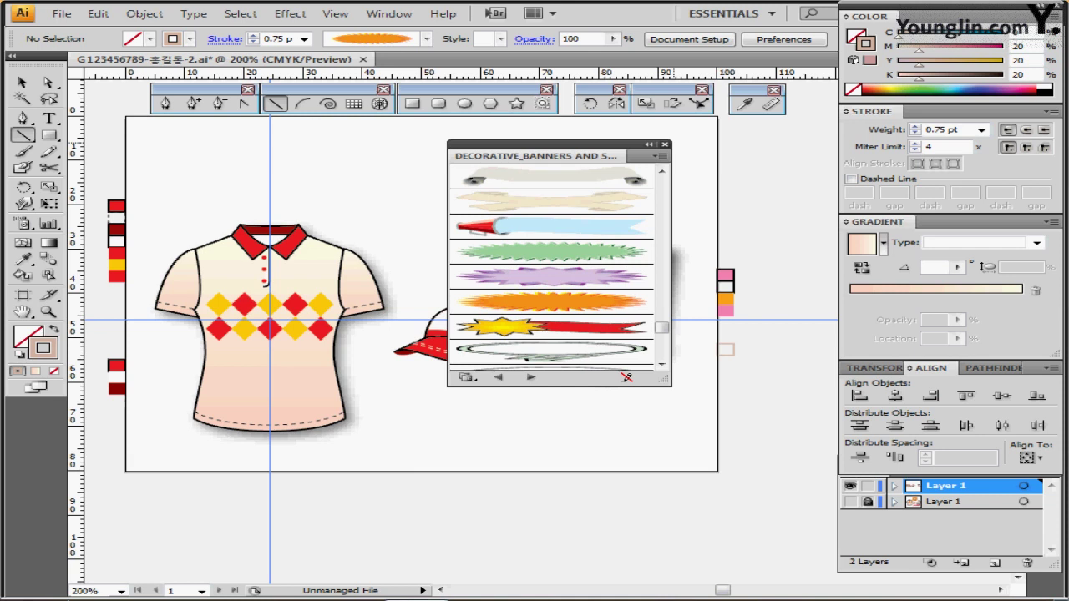
pyautogui.click(664, 144)
# Create a 30 mm line at a 0° angle above the cap and socks with the starburst brush
pyautogui.moveTo(472, 249); pyautogui.dragTo(467, 303)
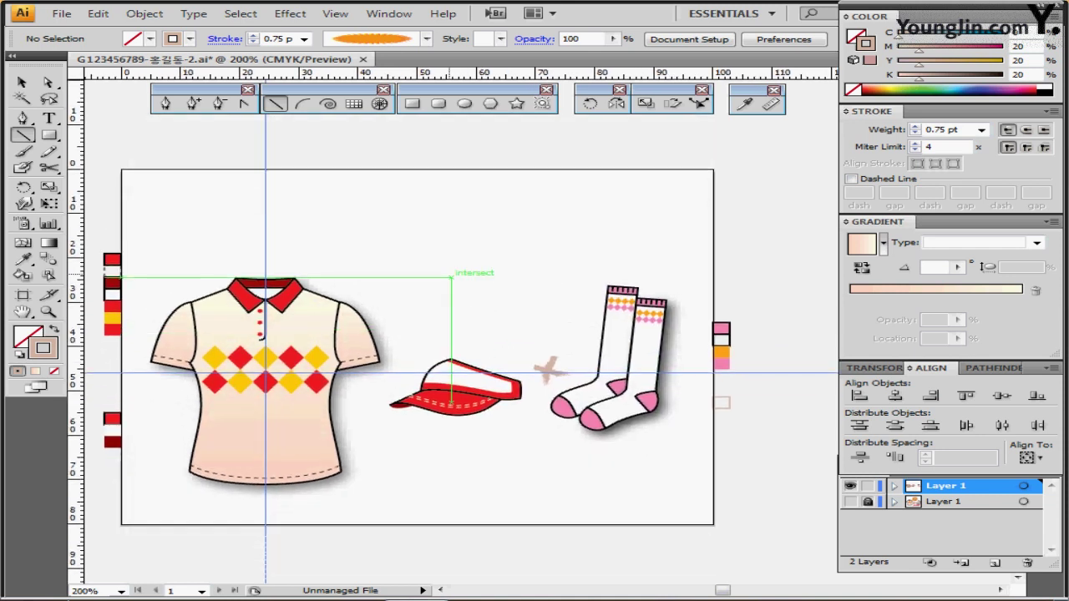
pyautogui.click(547, 368)
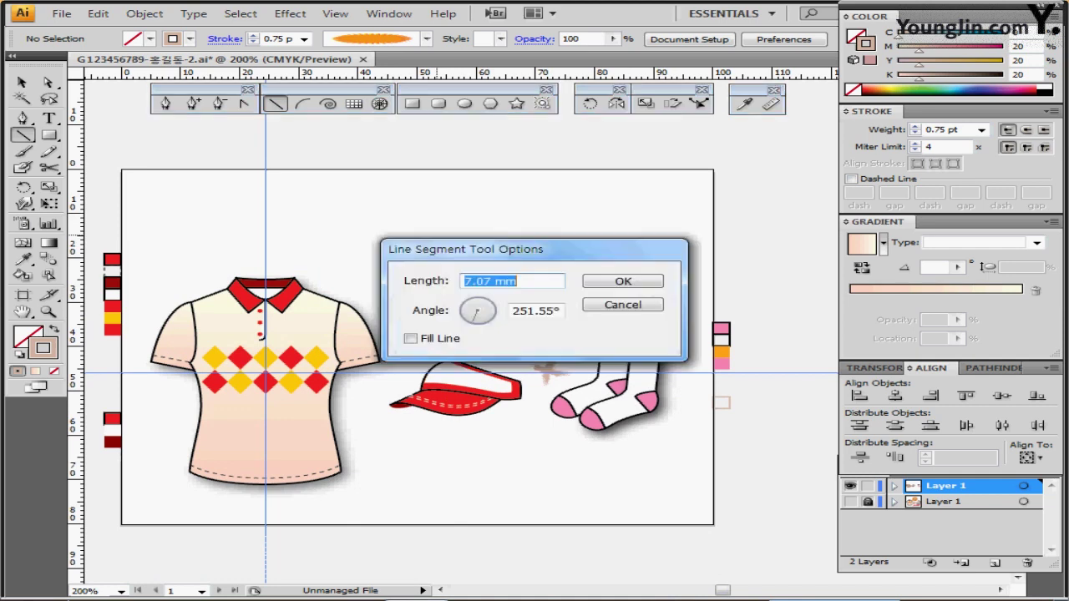
pyautogui.write('30')
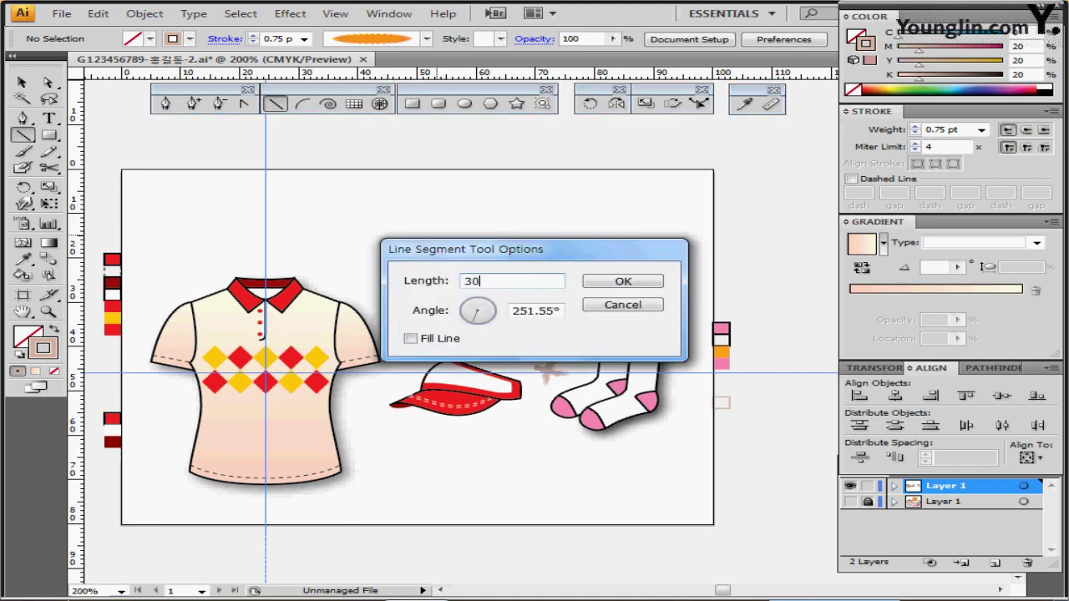
pyautogui.press('Tab')
pyautogui.write('0')
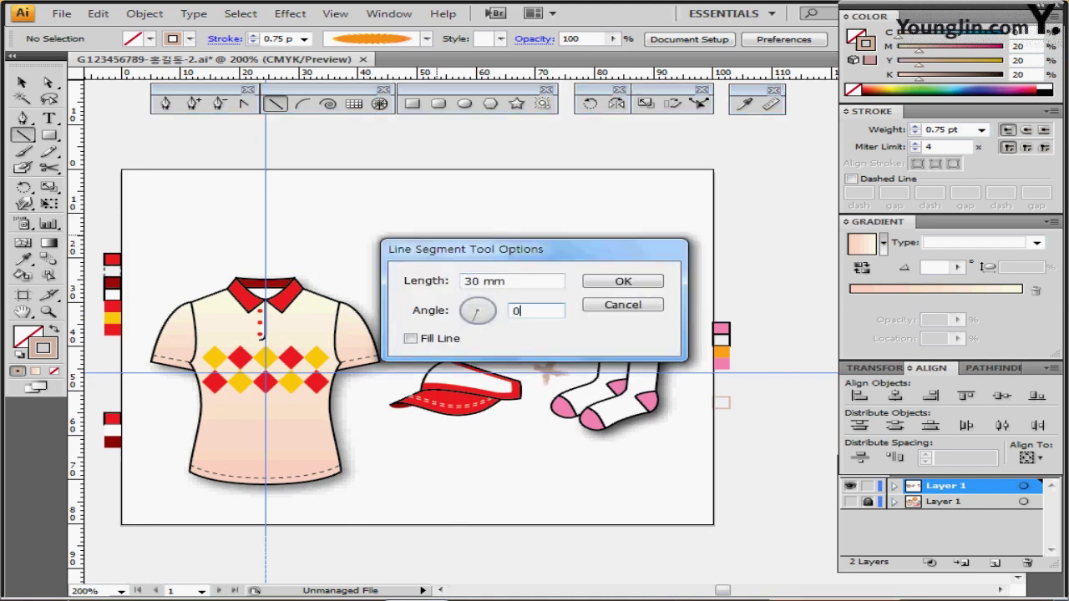
pyautogui.press('Return')
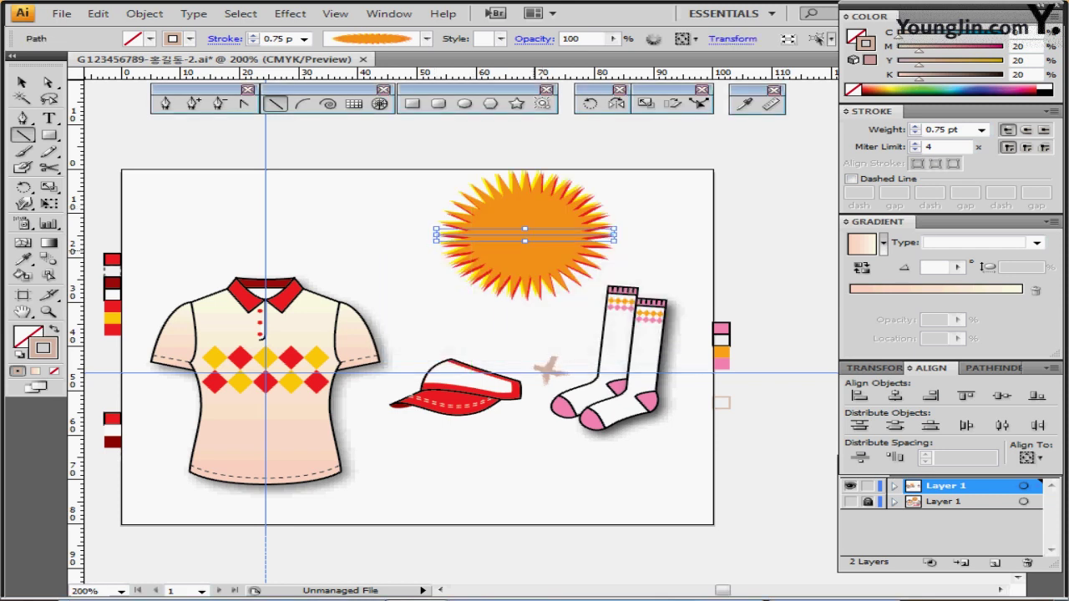
# Move the starburst slightly left and down so it sits above the cap, and deselect it
pyautogui.moveTo(534, 248); pyautogui.dragTo(499, 258)
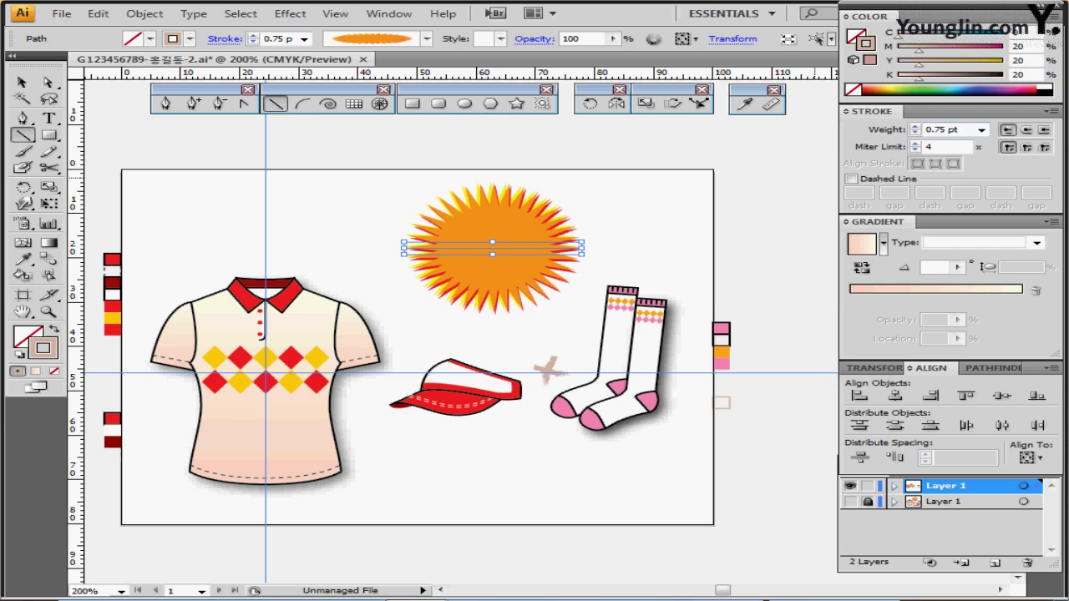
pyautogui.click(743, 103)
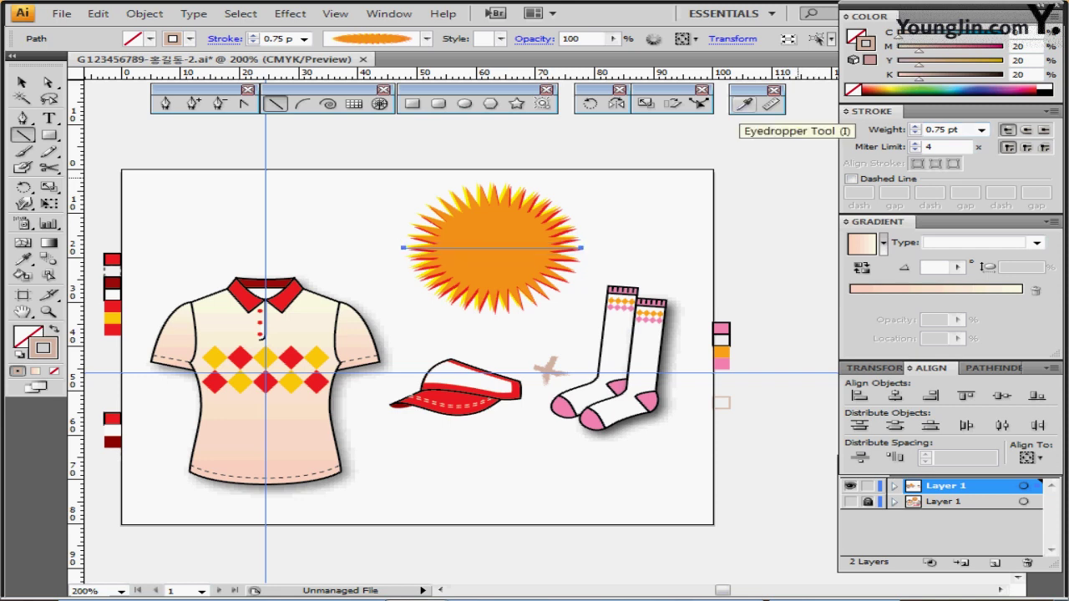
pyautogui.keyDown('ctrl'); pyautogui.click(655, 185); pyautogui.keyUp('ctrl')
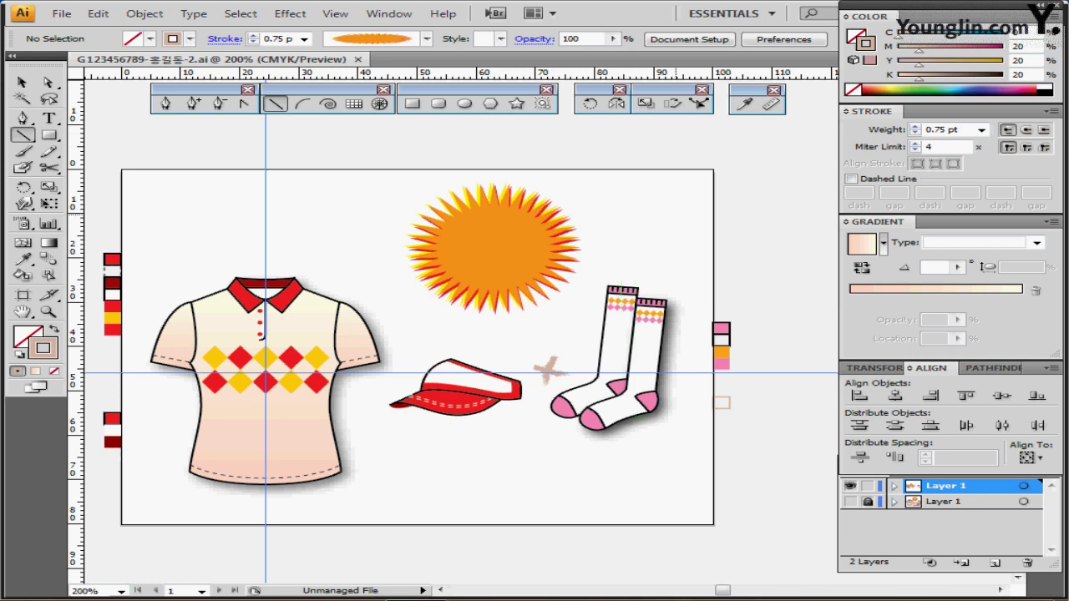
# Move the GRAND OPEN text from beside the artboard onto the centre of the starburst and bring it to the front
pyautogui.moveTo(674, 210); pyautogui.dragTo(597, 182)
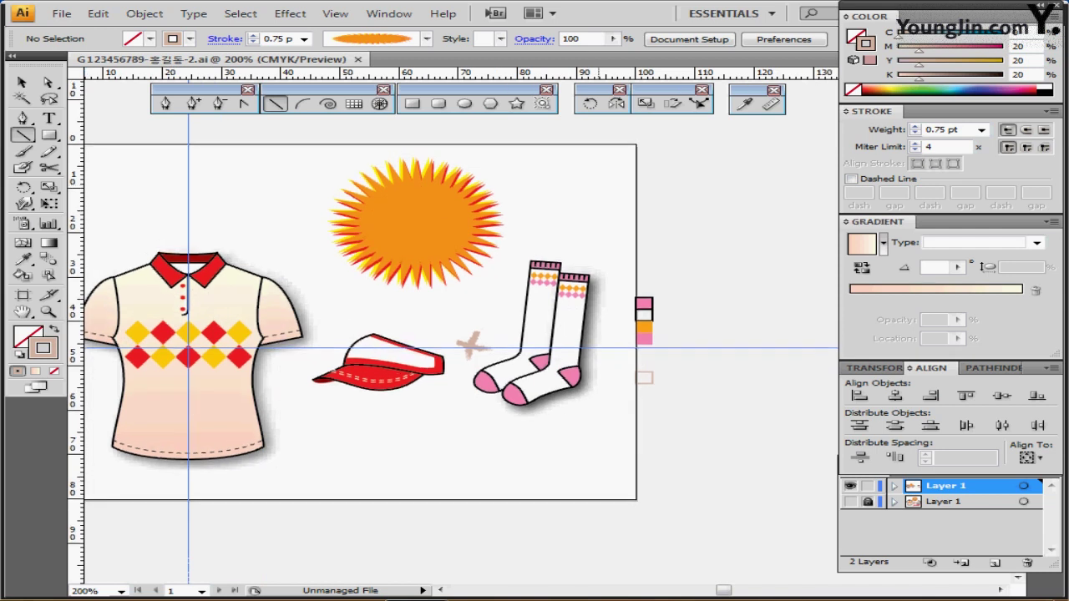
pyautogui.moveTo(717, 214); pyautogui.dragTo(587, 214)
pyautogui.moveTo(805, 311); pyautogui.dragTo(276, 211)
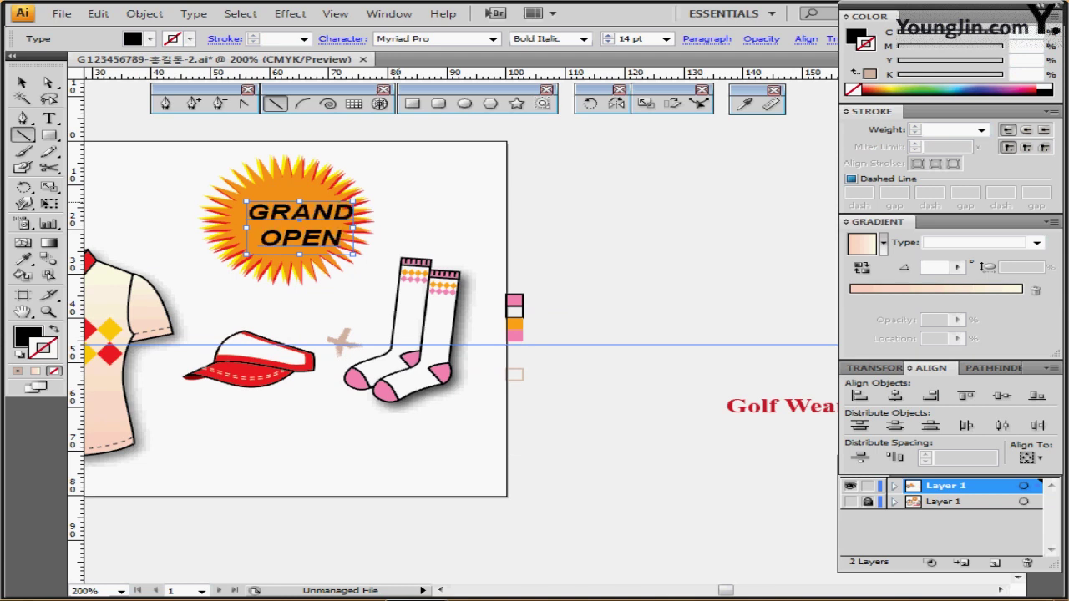
# Convert the GRAND OPEN text to outlines and shift it slightly left to centre it on the starburst
pyautogui.moveTo(401, 203); pyautogui.dragTo(624, 181)
pyautogui.rightClick(516, 209)
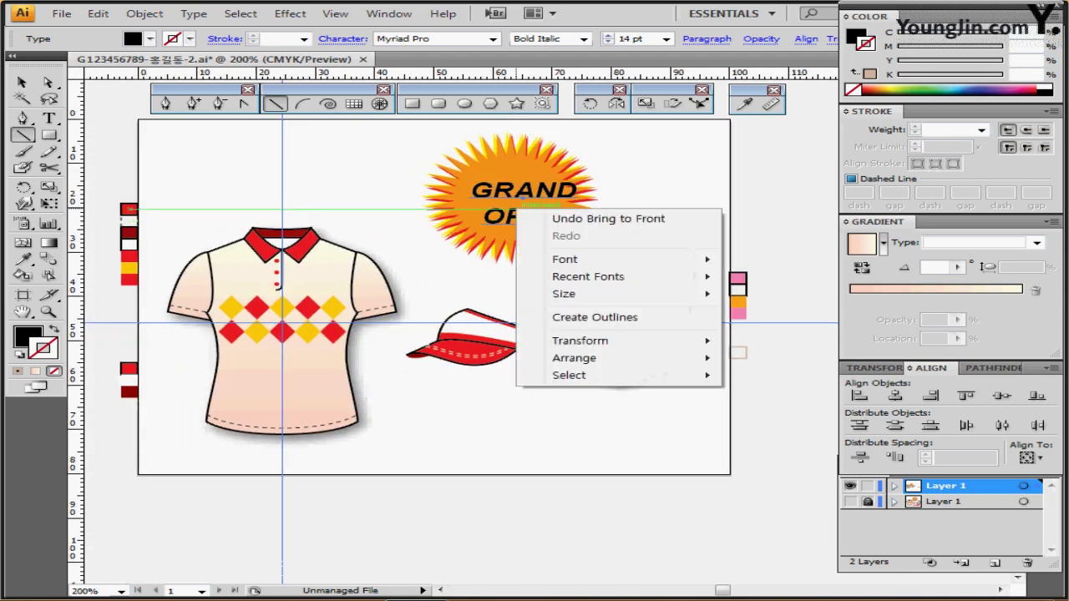
pyautogui.click(565, 317)
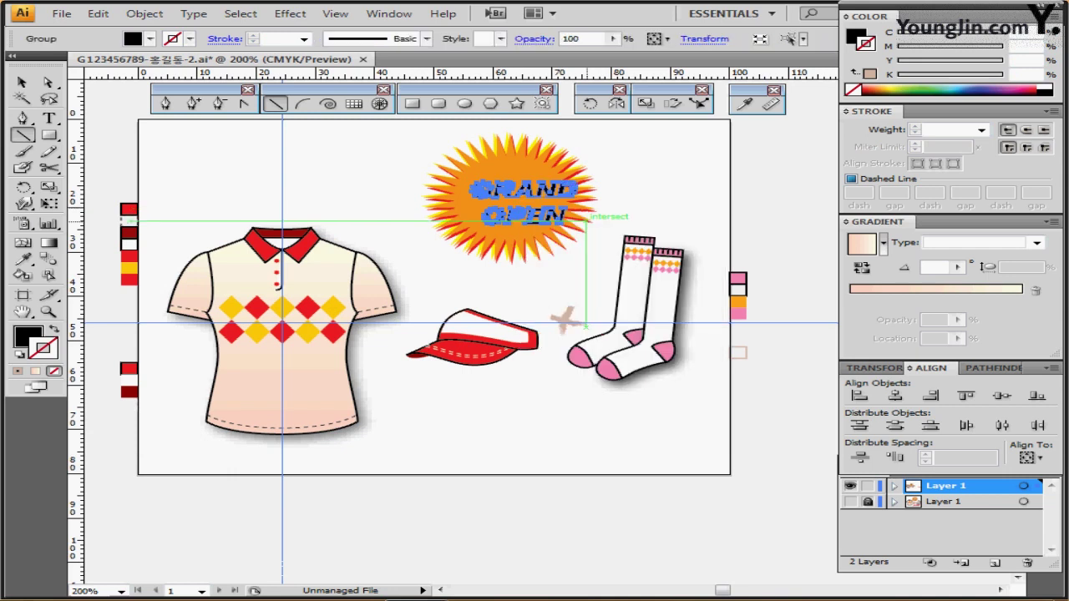
pyautogui.hotkey('ctrl', '+')
pyautogui.hotkey('ctrl', '+')
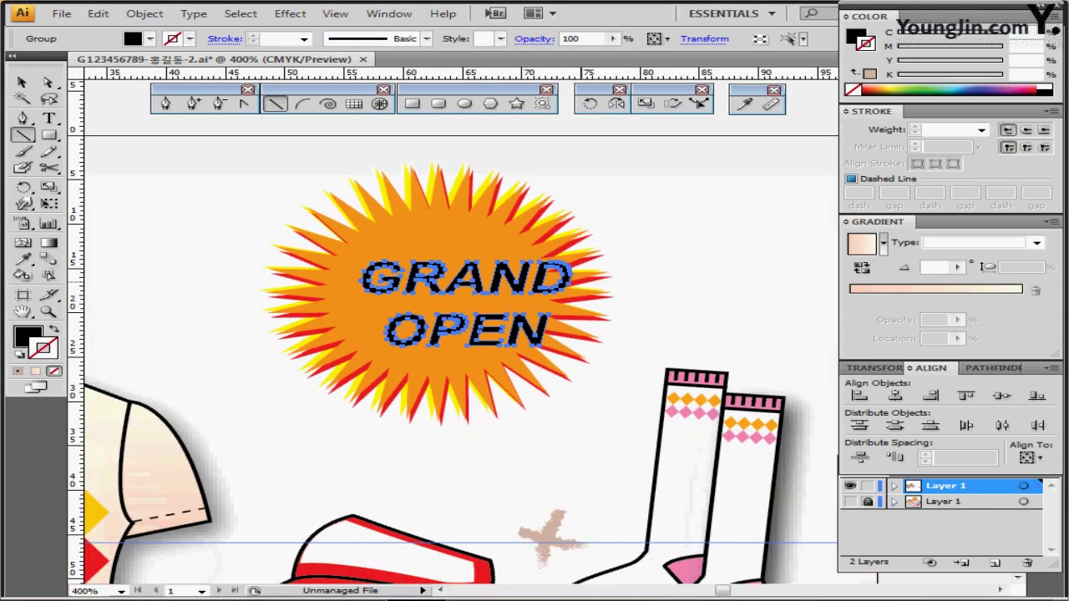
pyautogui.moveTo(470, 286)
pyautogui.mouseDown()
pyautogui.moveTo(445, 293)
pyautogui.moveTo(458, 284)
pyautogui.mouseUp()
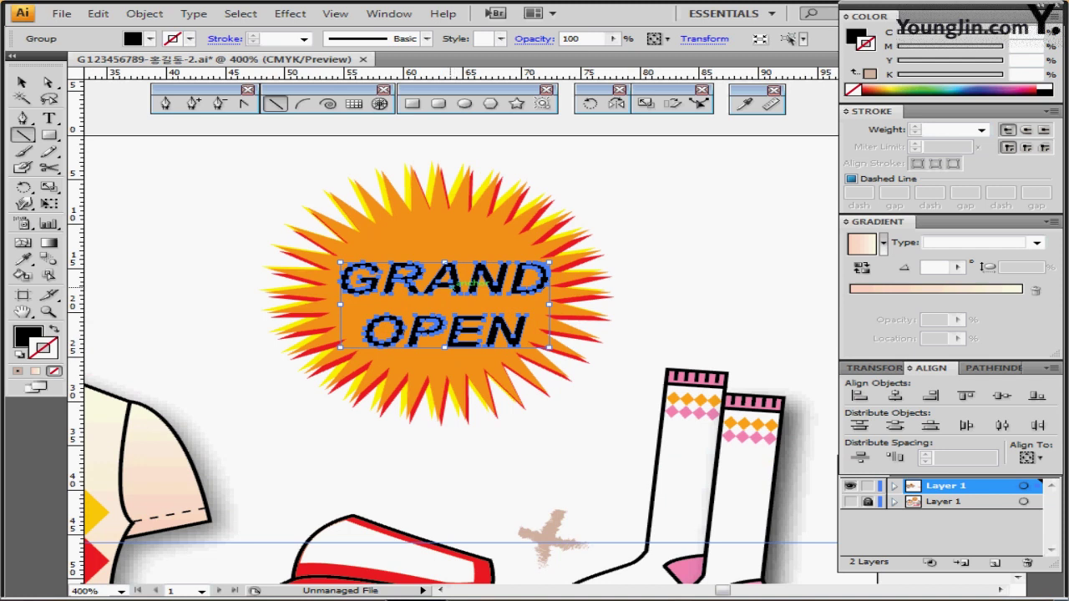
# Isolate the outlined GRAND OPEN group and set up the Pen tool with no fill and a blue stroke
pyautogui.doubleClick(457, 284)
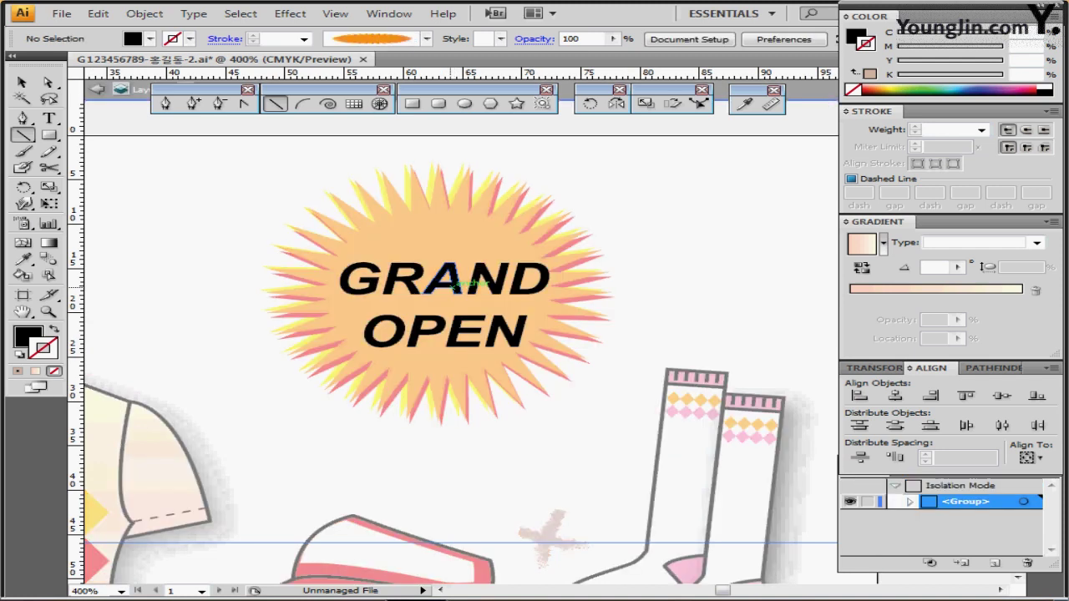
pyautogui.keyDown('ctrl'); pyautogui.click(493, 282); pyautogui.keyUp('ctrl')
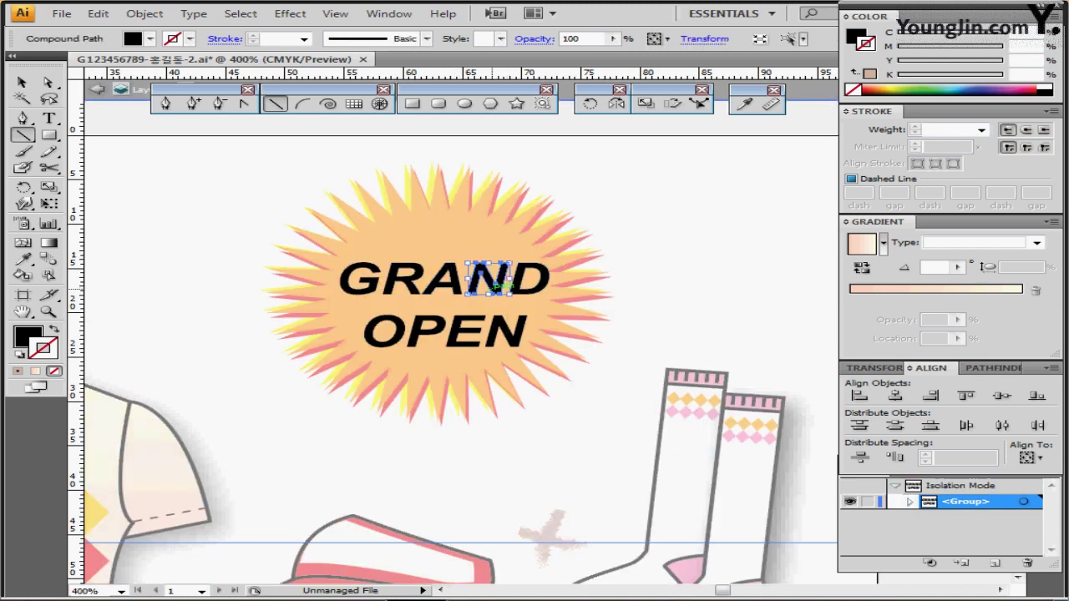
pyautogui.keyDown('ctrl'); pyautogui.click(639, 246); pyautogui.keyUp('ctrl')
pyautogui.hotkey('ctrl', '=')
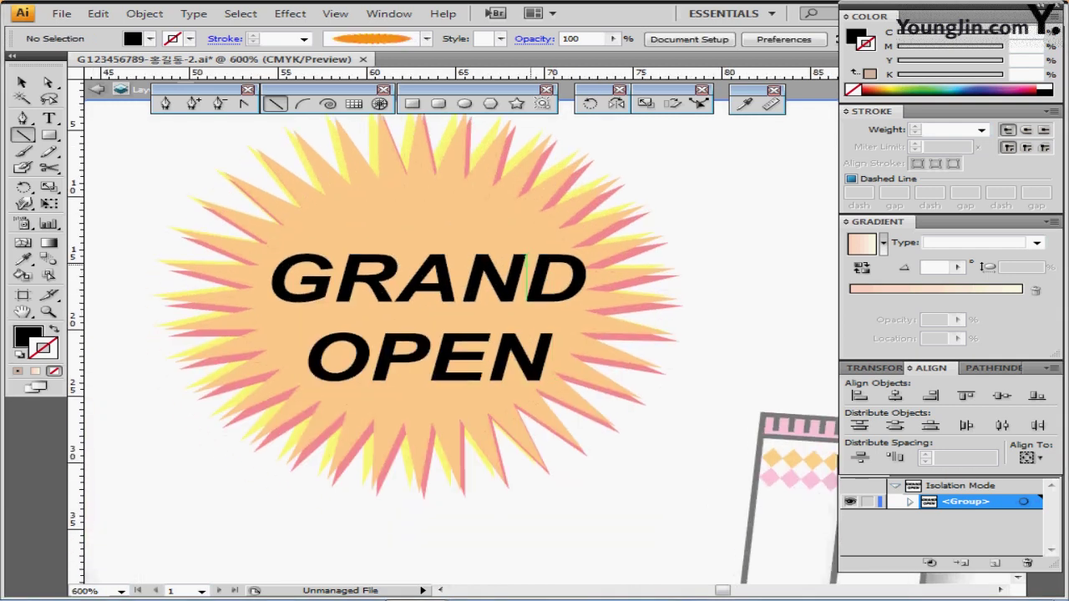
pyautogui.press('p')
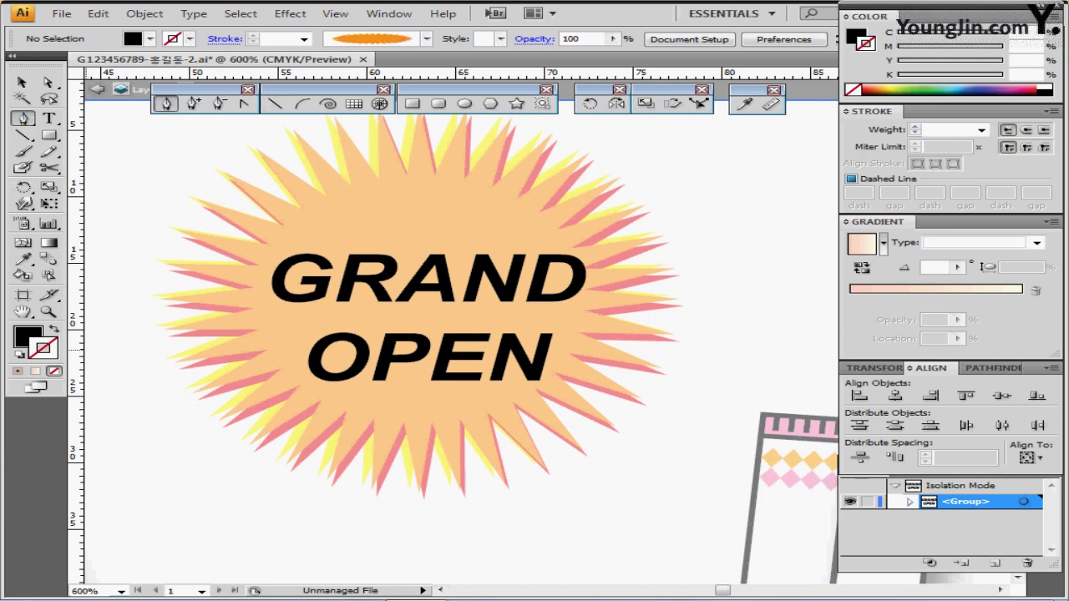
pyautogui.hotkey('shift', 'x')
pyautogui.press('x')
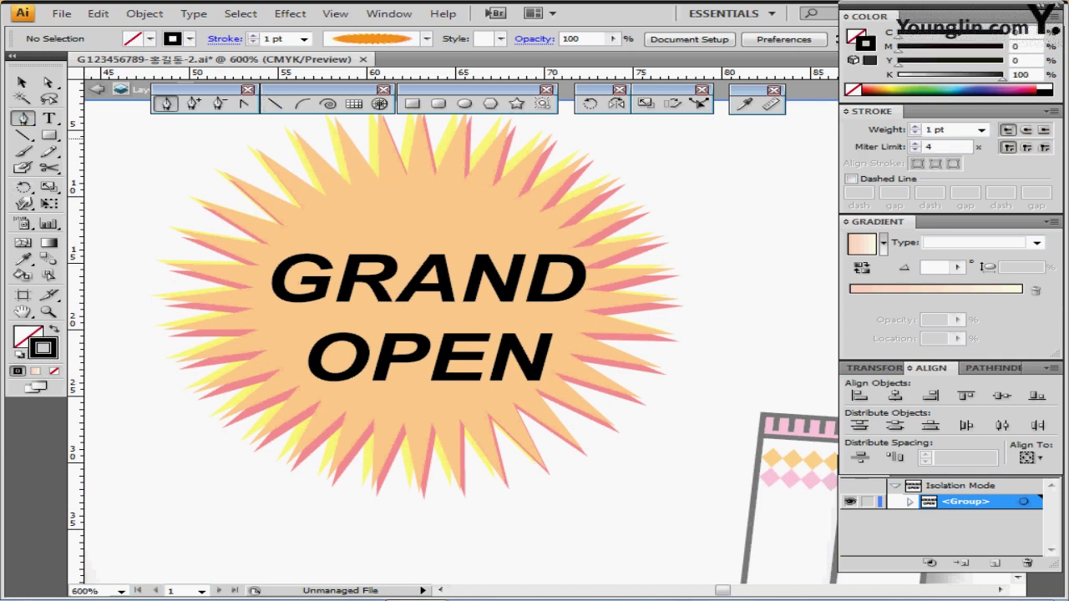
pyautogui.click(954, 88)
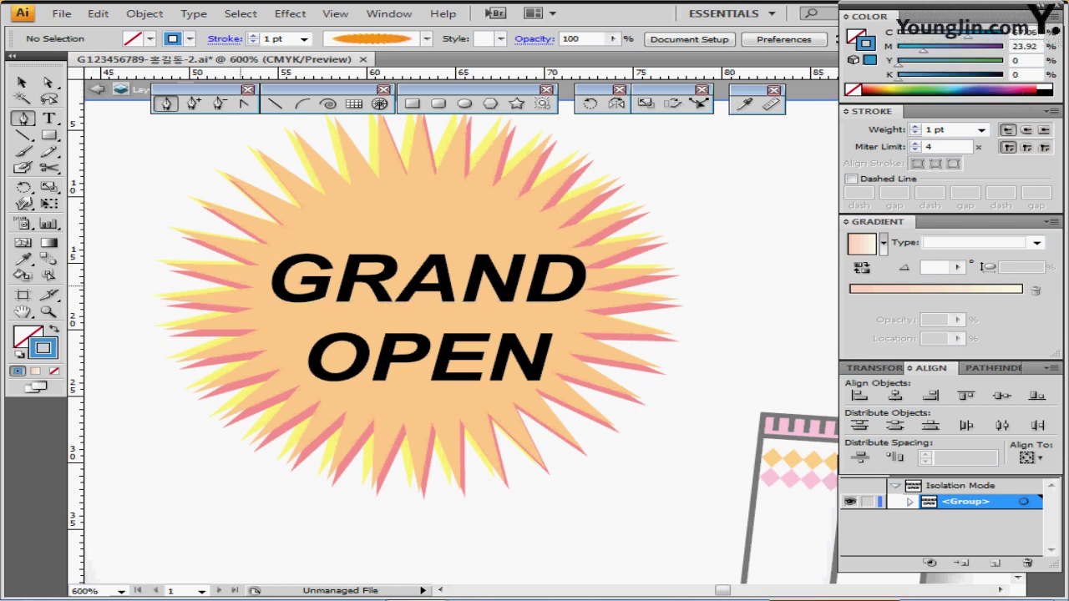
# Draw a wavy open path across the middle of GRAND, extending past both ends of the word, and deselect it
pyautogui.click(180, 243)
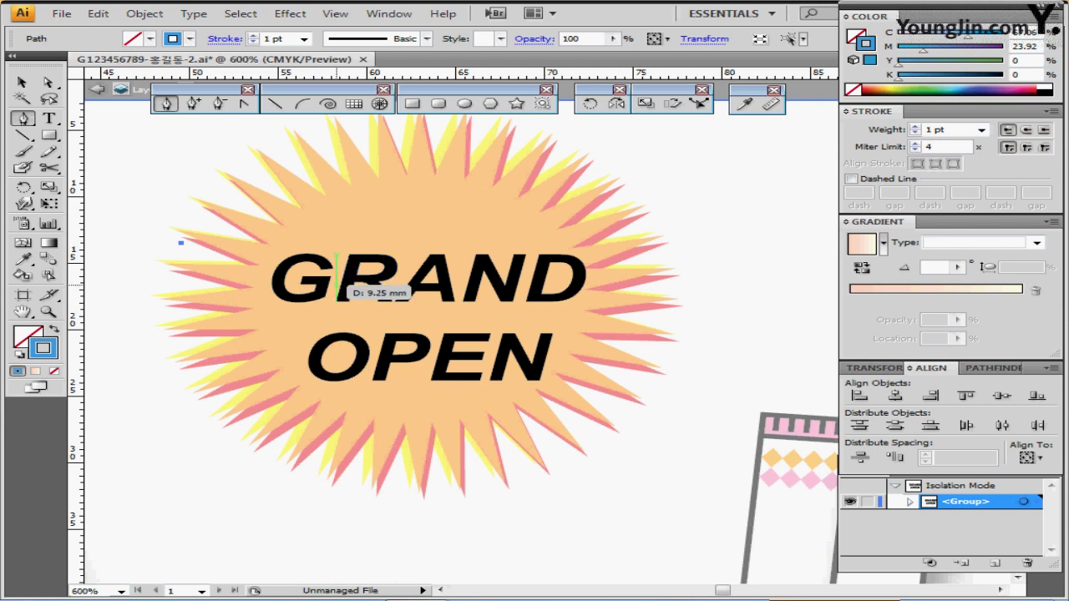
pyautogui.moveTo(336, 284); pyautogui.dragTo(405, 274)
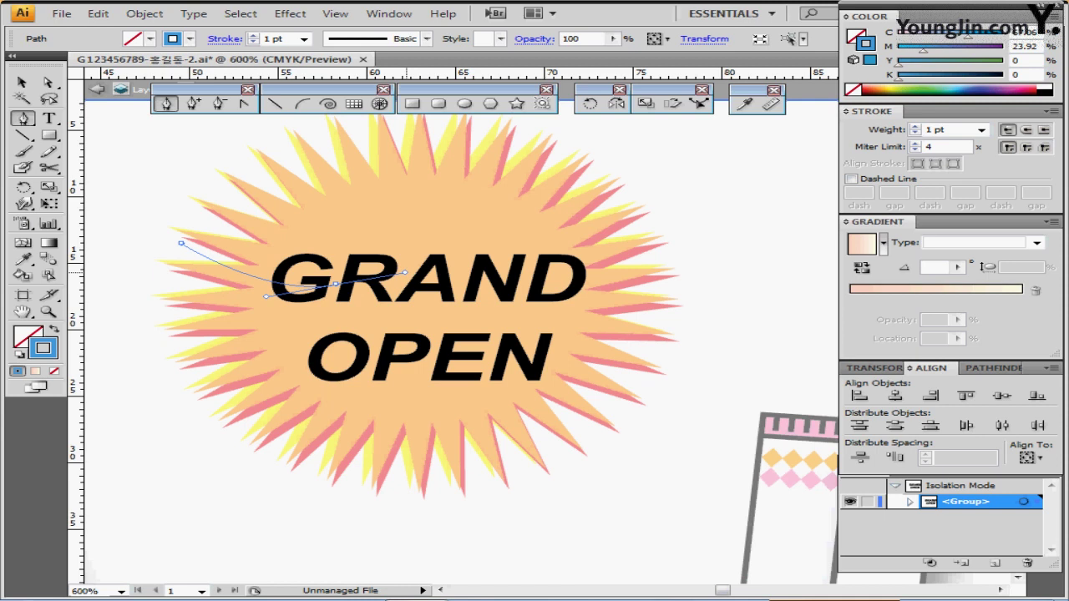
pyautogui.moveTo(405, 273); pyautogui.dragTo(405, 272)
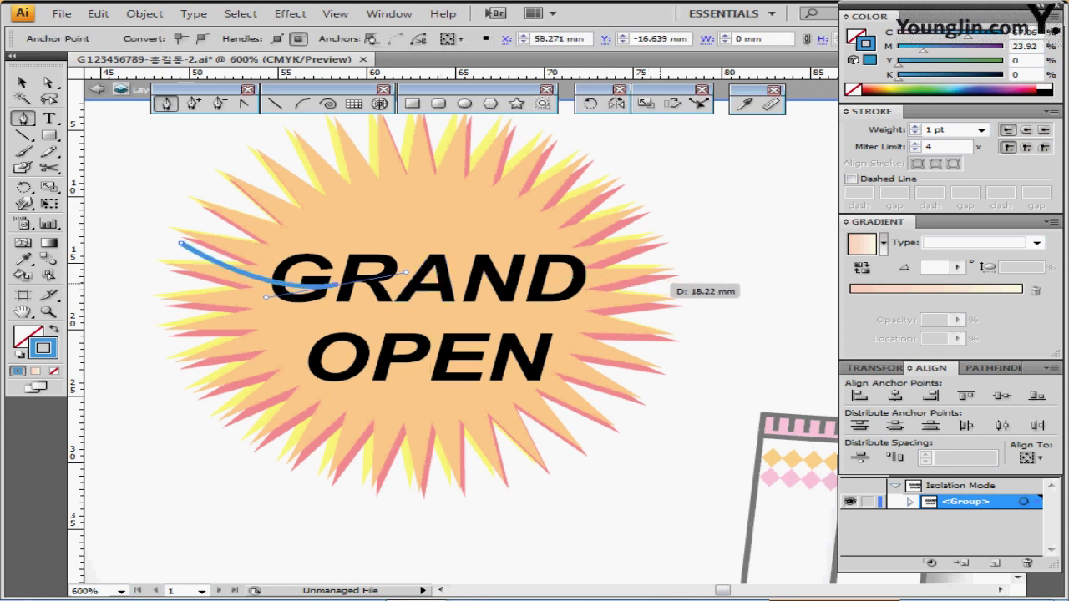
pyautogui.moveTo(667, 282); pyautogui.dragTo(776, 314)
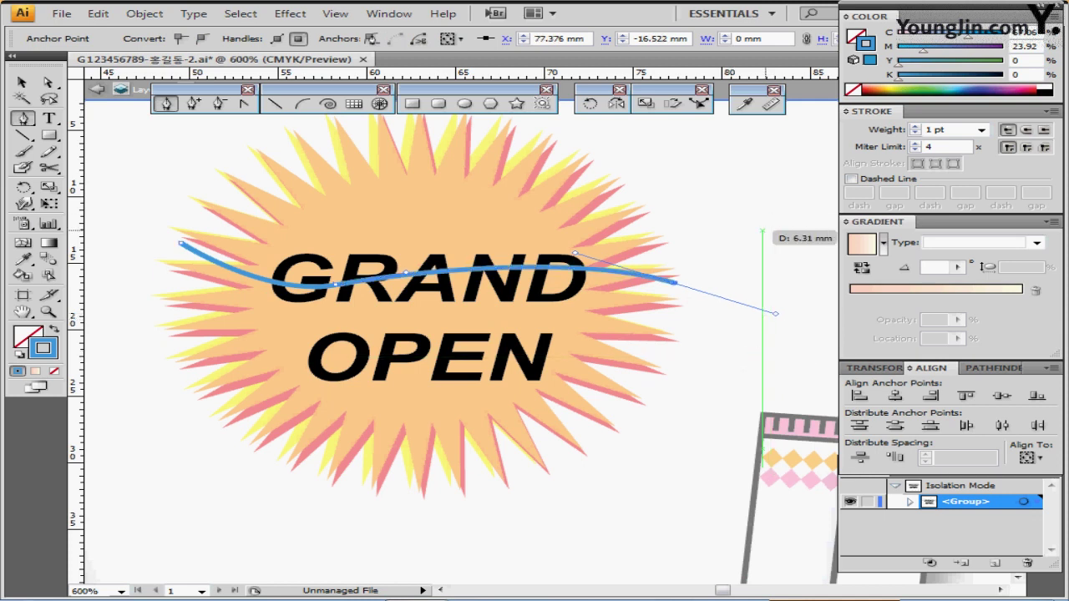
pyautogui.keyDown('ctrl'); pyautogui.click(750, 229); pyautogui.keyUp('ctrl')
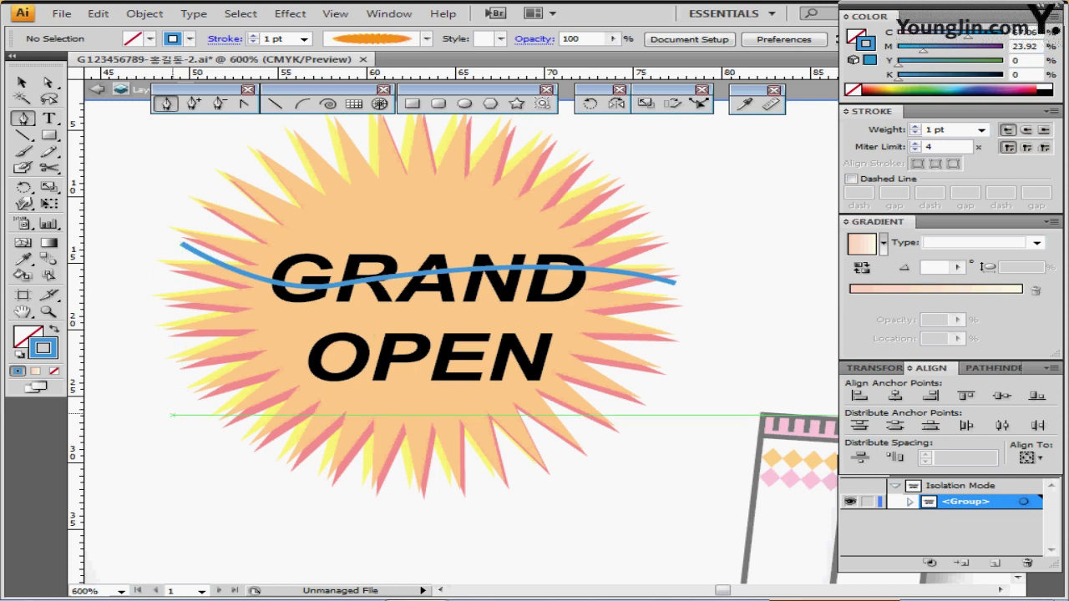
# Draw a second wavy path through OPEN, starting below the word's left end and curving up past its right end
pyautogui.click(171, 414)
pyautogui.moveTo(336, 358); pyautogui.dragTo(401, 355)
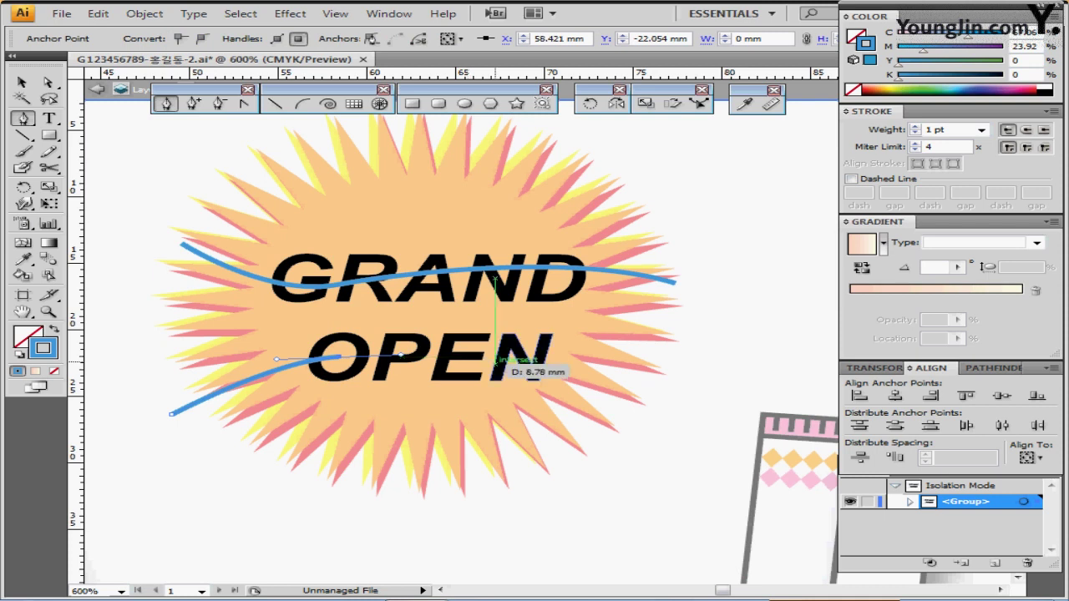
pyautogui.moveTo(512, 366); pyautogui.dragTo(544, 364)
pyautogui.moveTo(615, 323); pyautogui.dragTo(627, 305)
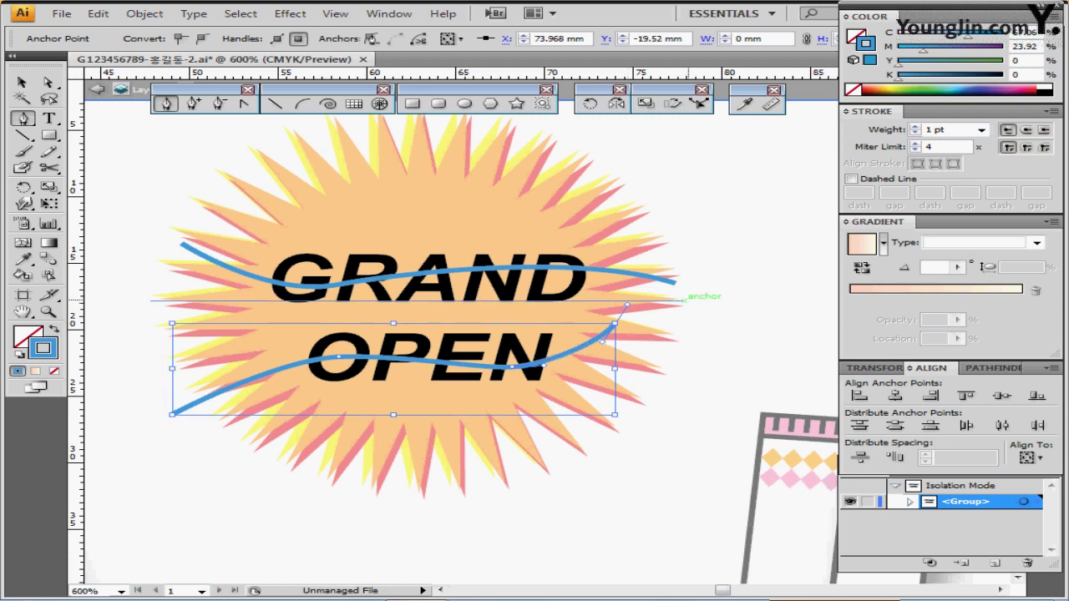
# Divide the GRAND OPEN letters along both wavy paths with Pathfinder and deselect the pieces
pyautogui.hotkey('ctrl', 'a')
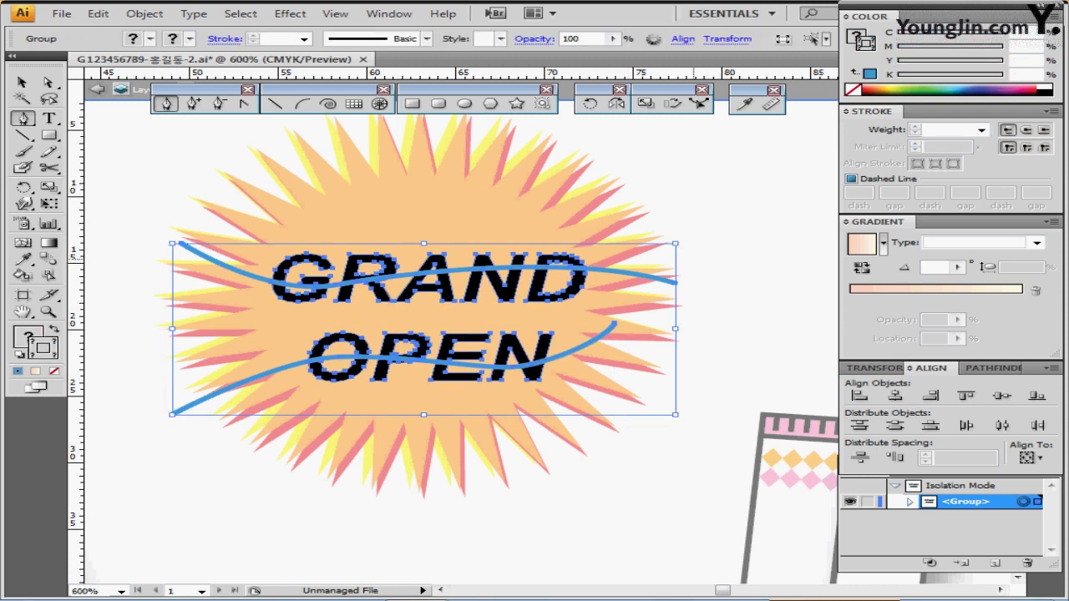
pyautogui.click(846, 222)
pyautogui.click(983, 260)
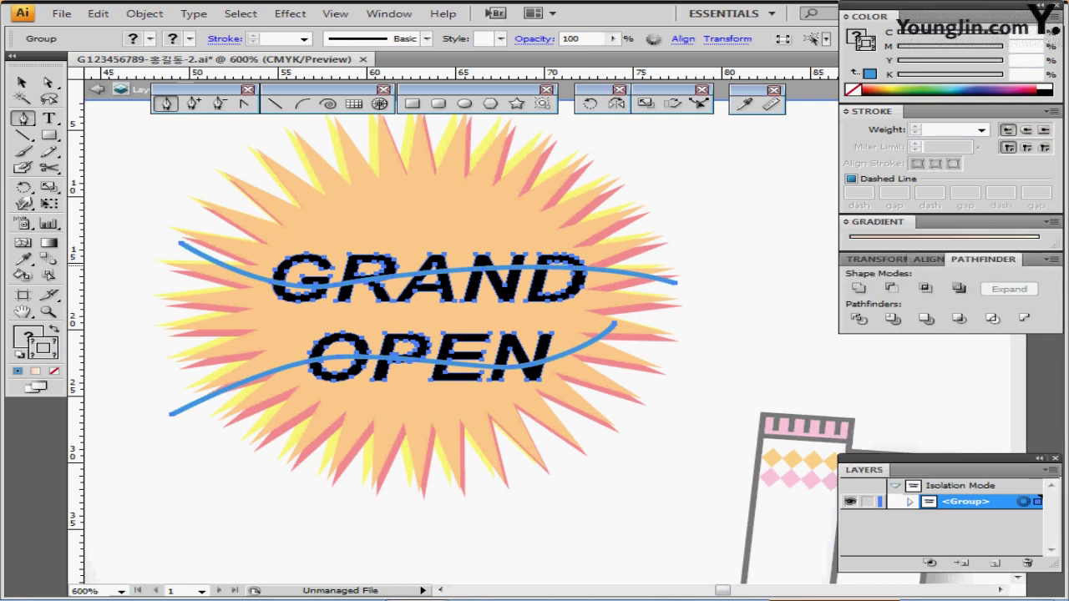
pyautogui.click(858, 318)
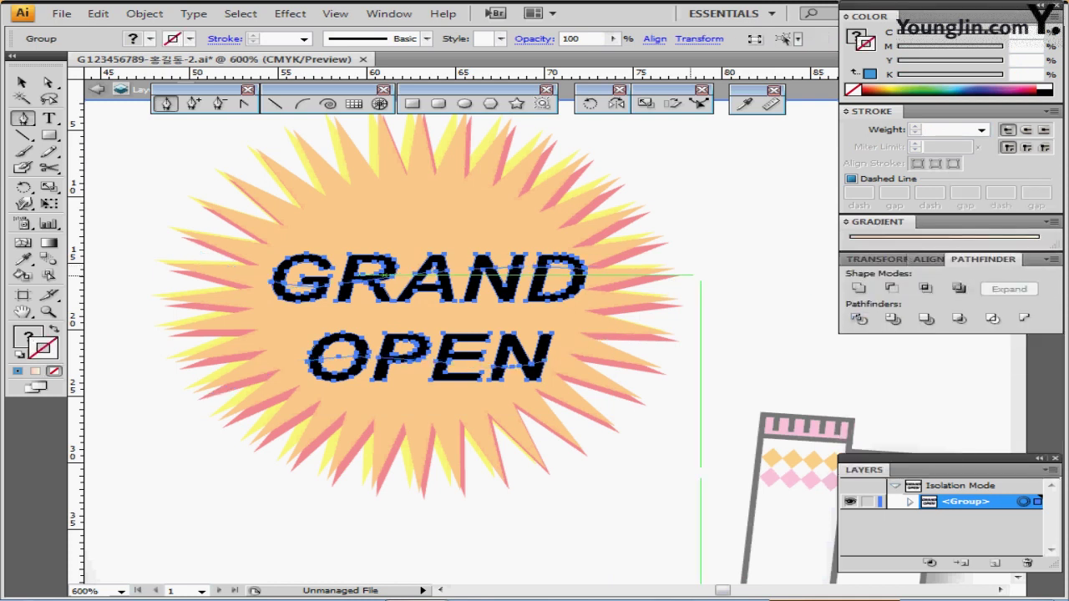
pyautogui.press('a')
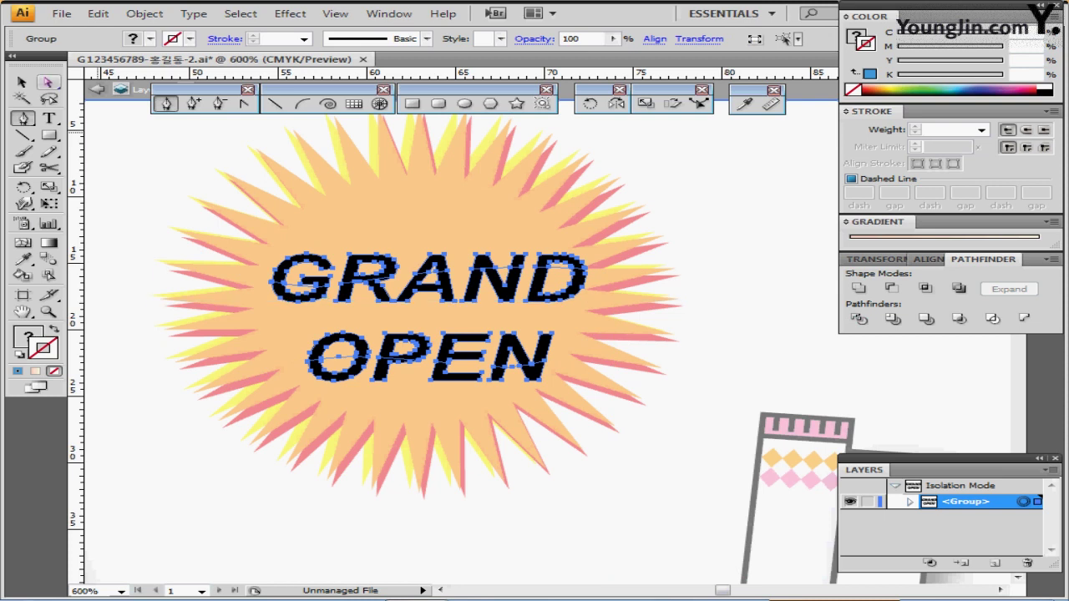
pyautogui.press('v')
pyautogui.hotkey('ctrl', 'shift', 'a')
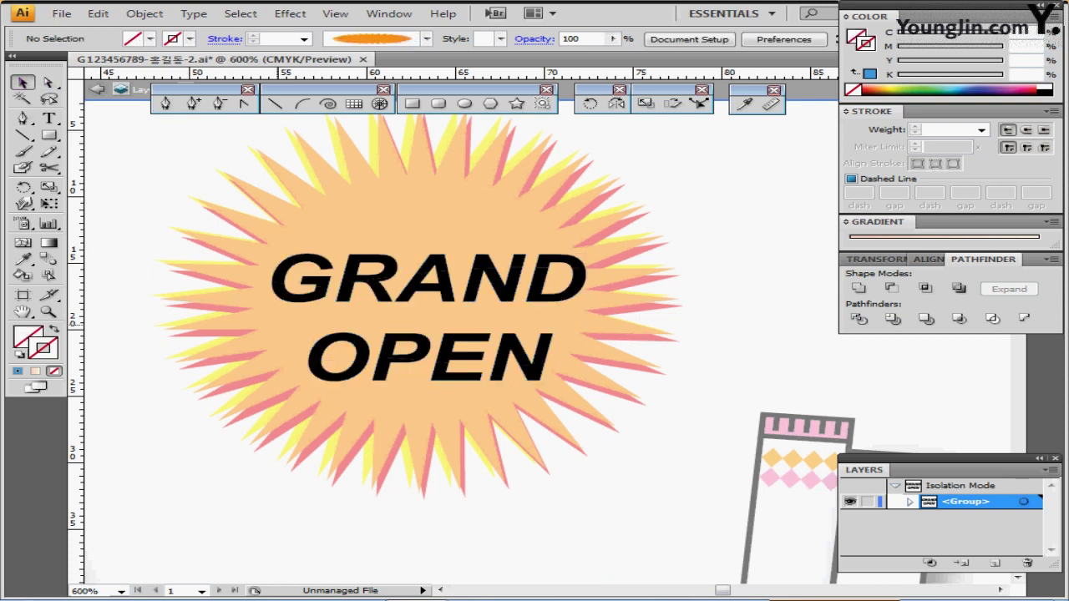
# Fill the lower pieces of GRAND and the upper pieces of OPEN with white, and deselect them
pyautogui.moveTo(186, 291); pyautogui.dragTo(600, 337)
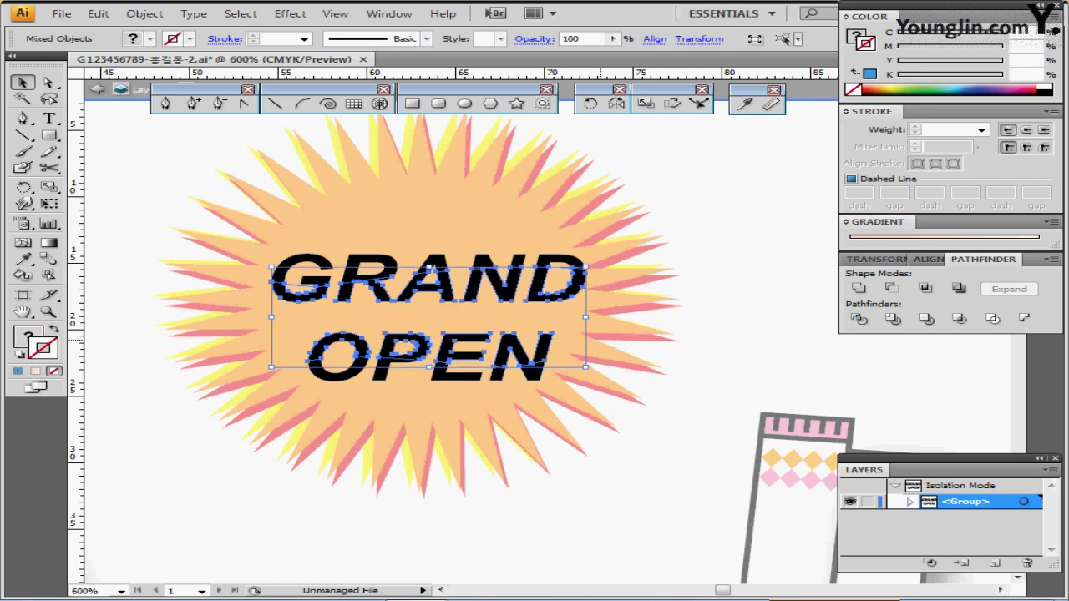
pyautogui.press('x')
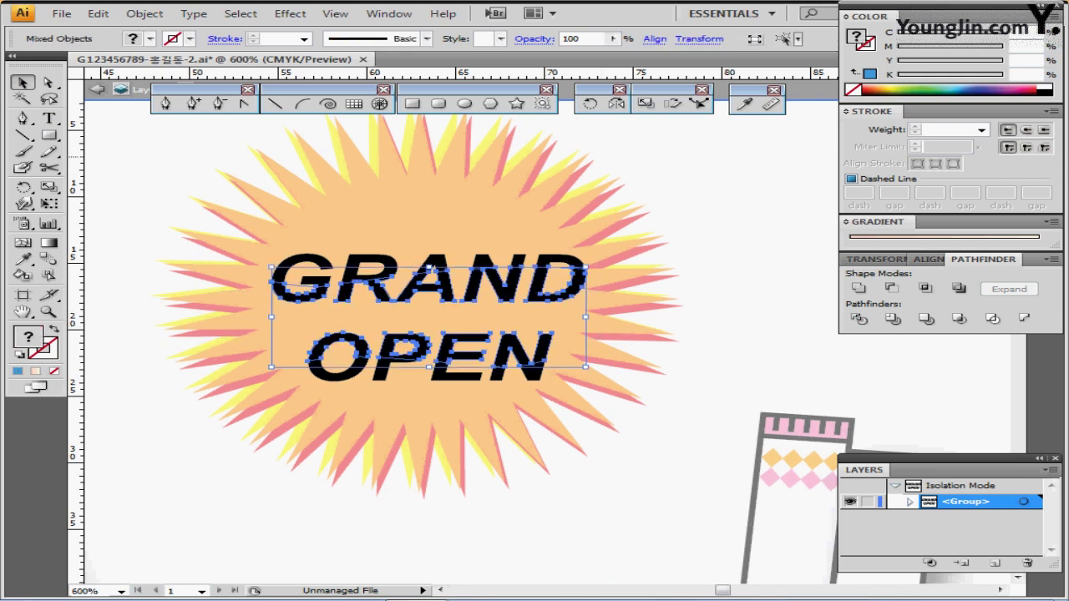
pyautogui.click(1044, 85)
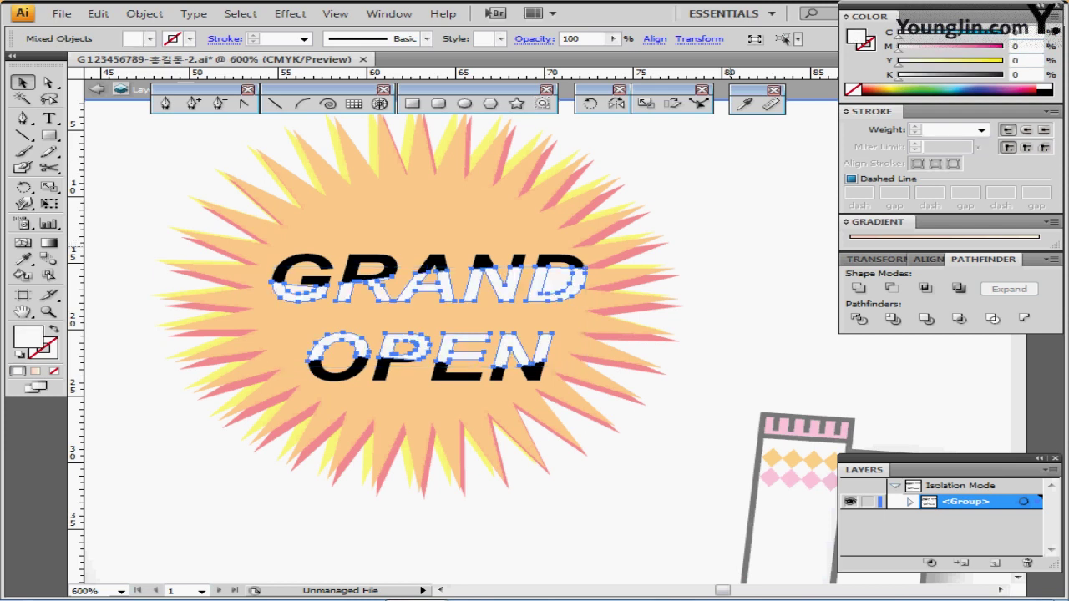
pyautogui.hotkey('ctrl', 'shift', 'a')
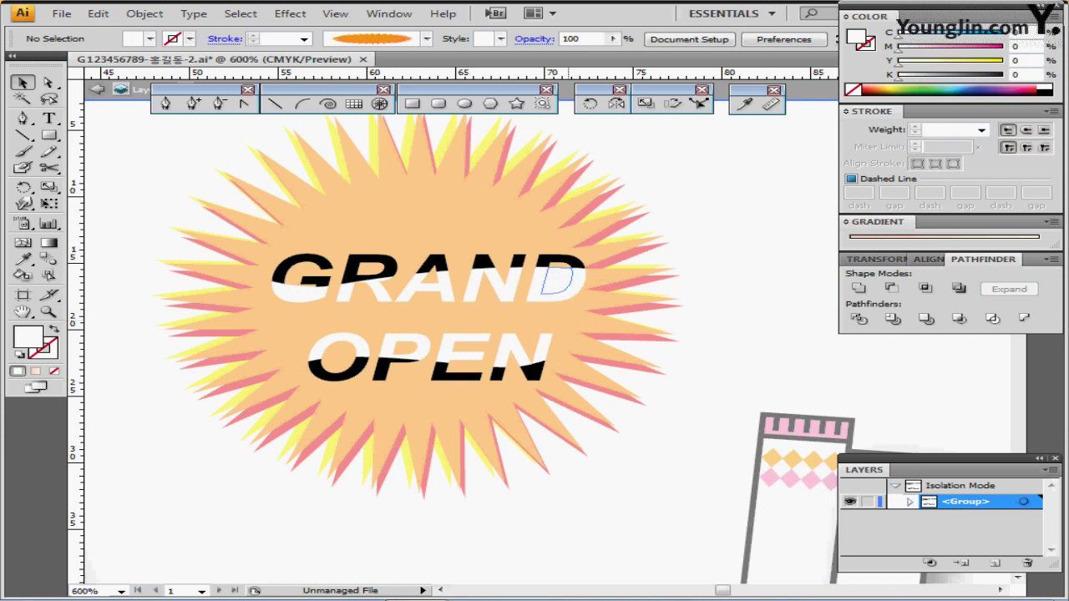
# Remove the white-filled pieces inside the openings of the D and G in GRAND
pyautogui.click(558, 281)
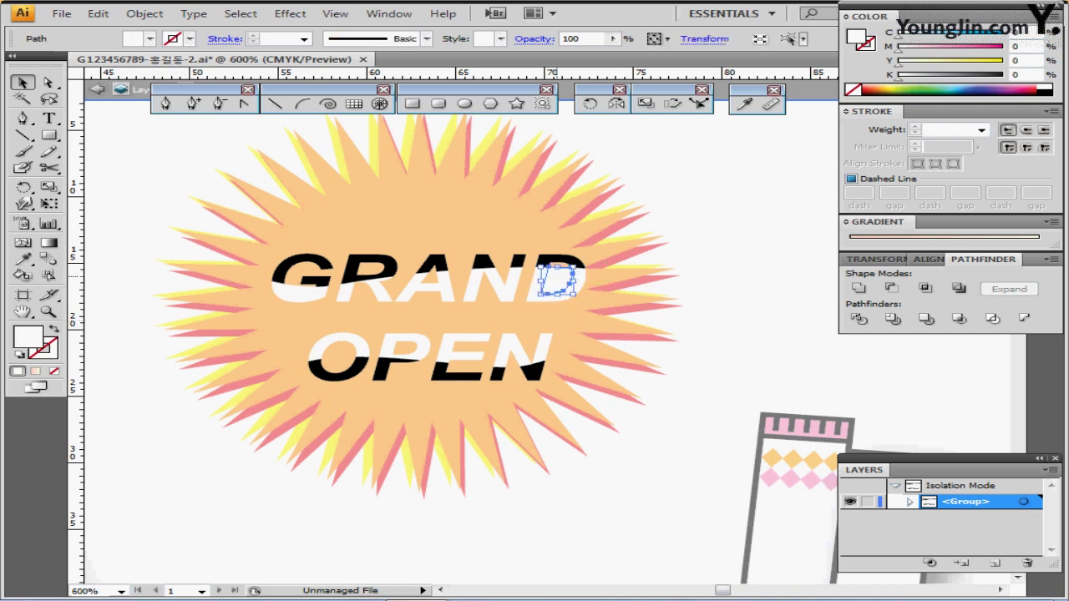
pyautogui.hotkey('ctrl', 'shift', 'a')
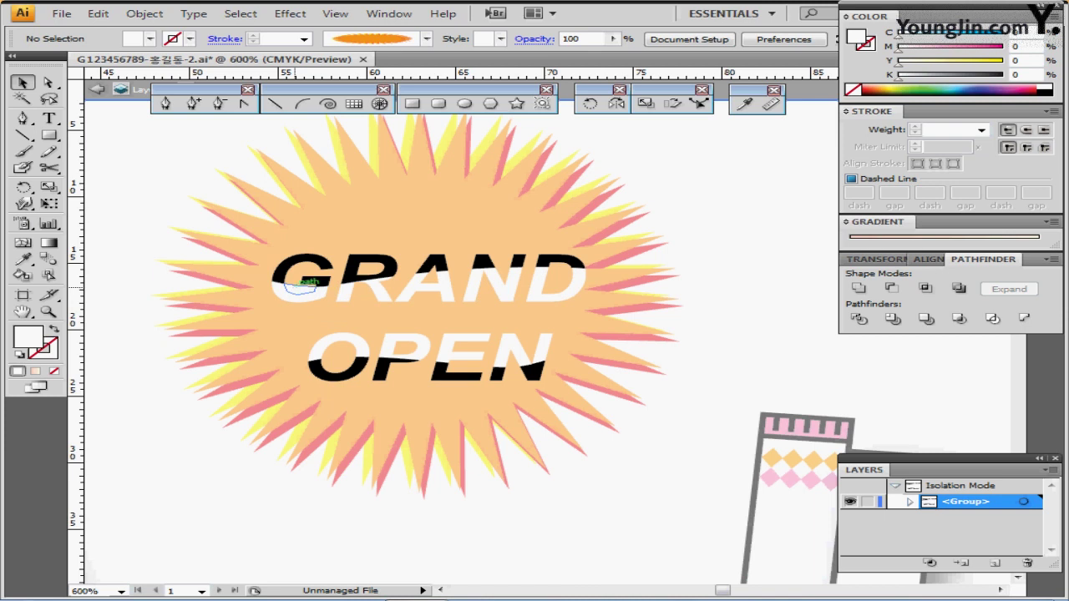
pyautogui.click(301, 288)
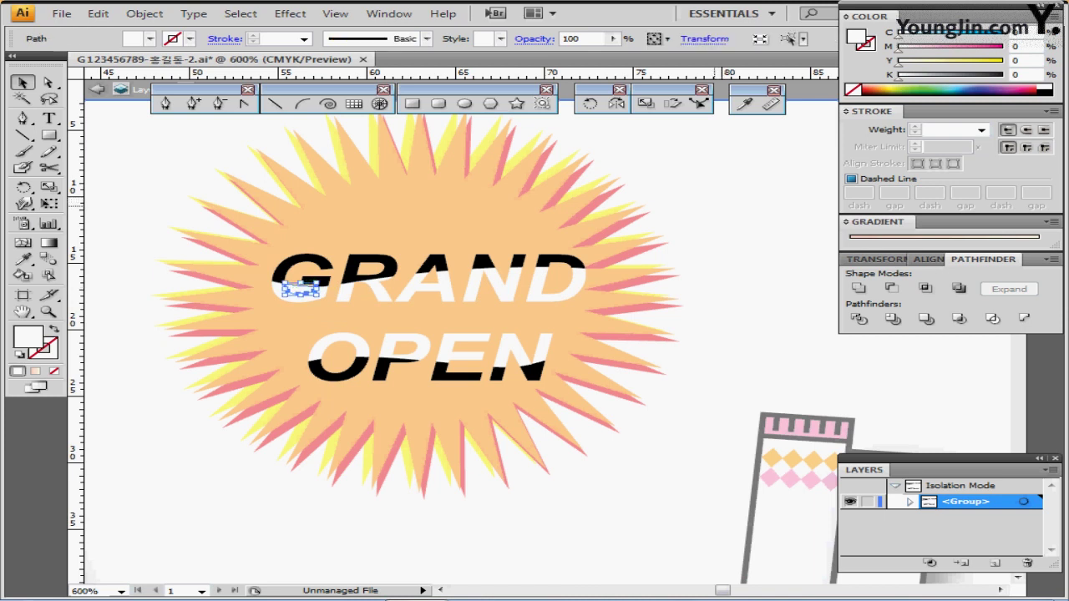
pyautogui.hotkey('ctrl', 'shift', 'a')
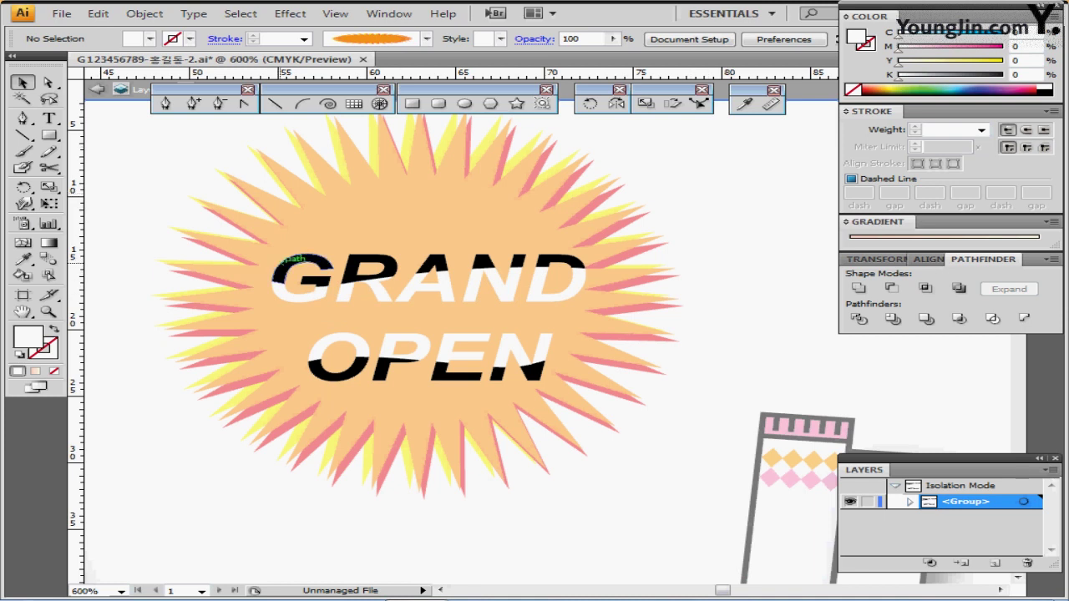
# Select the black upper pieces of GRAND and nudge them up two increments, away from the white pieces
pyautogui.click(288, 261)
pyautogui.moveTo(208, 194); pyautogui.dragTo(617, 261)
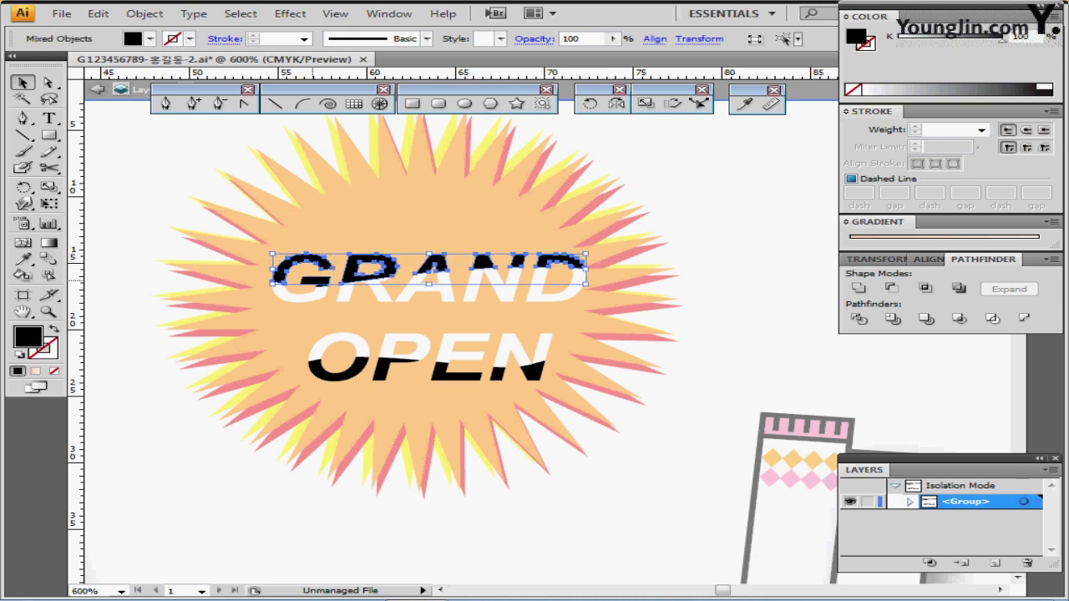
pyautogui.press('Up')
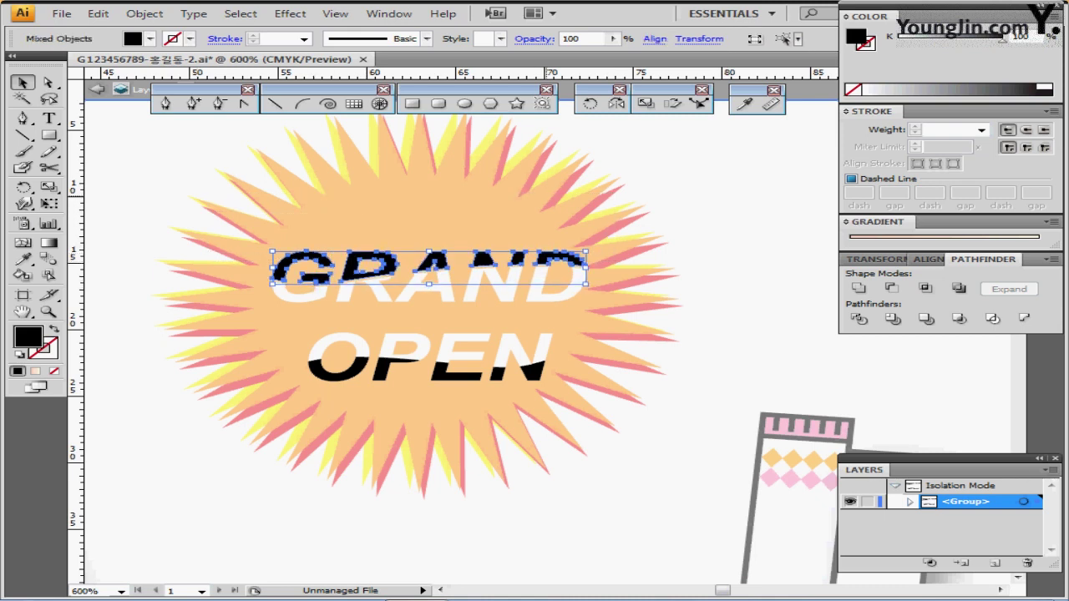
pyautogui.press('Up')
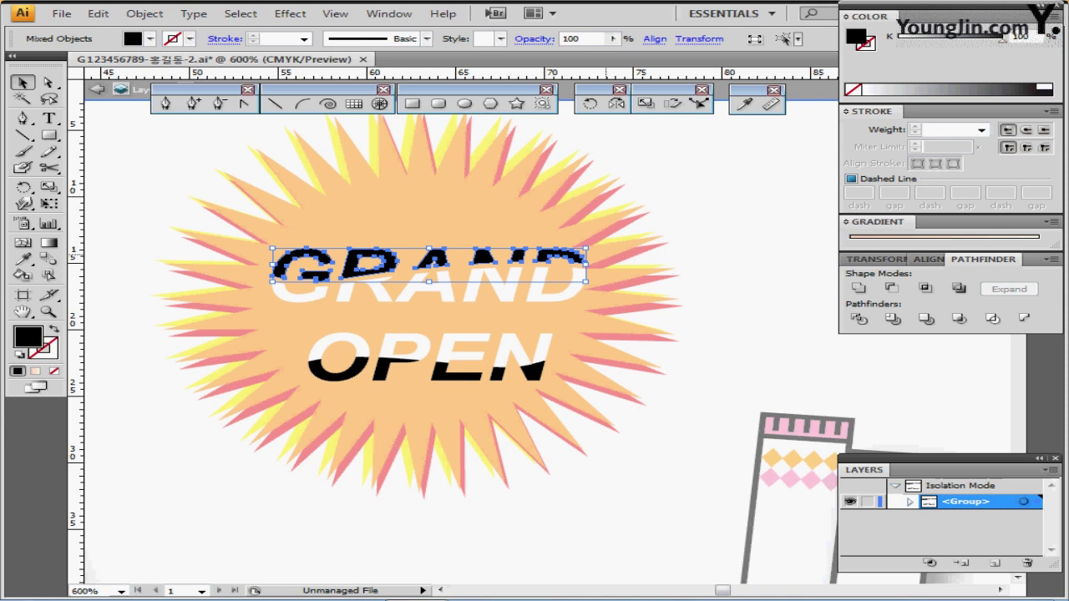
# Select the black lower pieces of OPEN and nudge them down two increments, away from the white pieces
pyautogui.moveTo(184, 471); pyautogui.dragTo(563, 372)
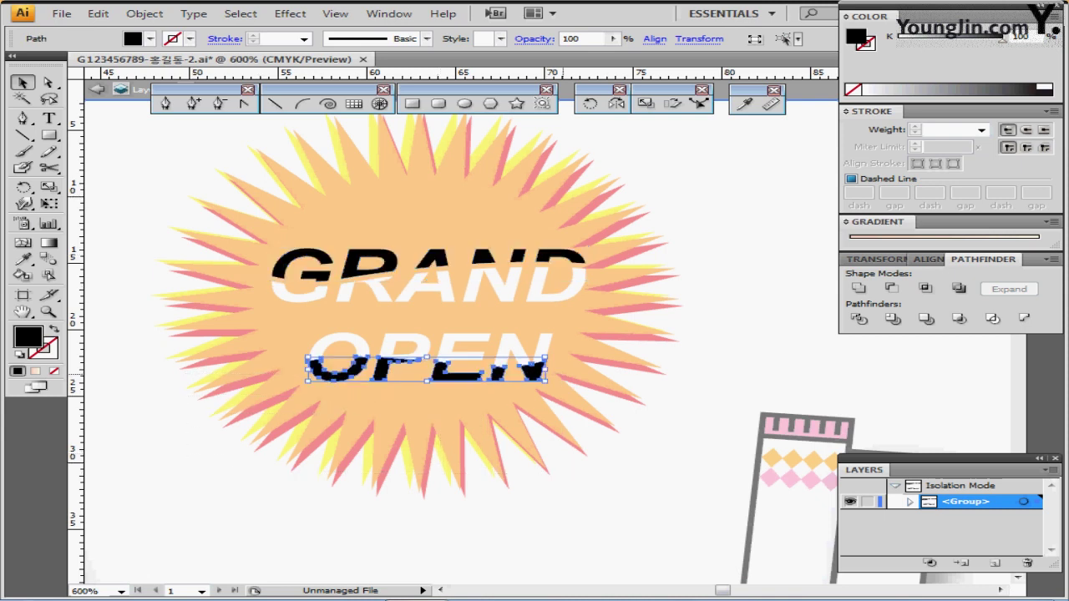
pyautogui.press('Down')
pyautogui.press('Down')
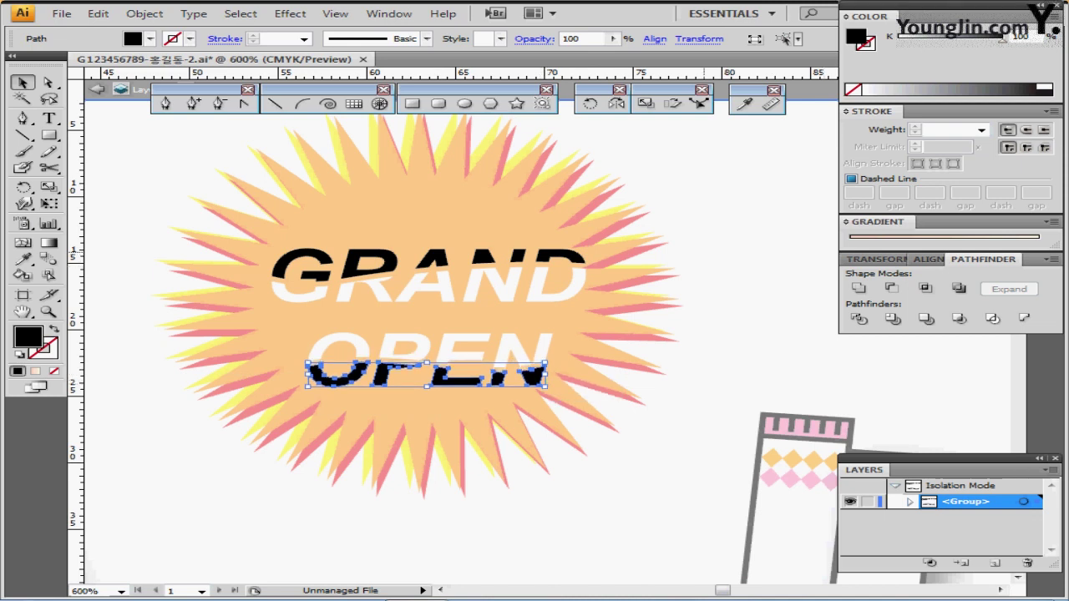
# Leave the lettering's isolation mode and group all pieces of the GRAND OPEN lettering
pyautogui.hotkey('ctrl', 'shift', 'a')
pyautogui.hotkey('ctrl', '-')
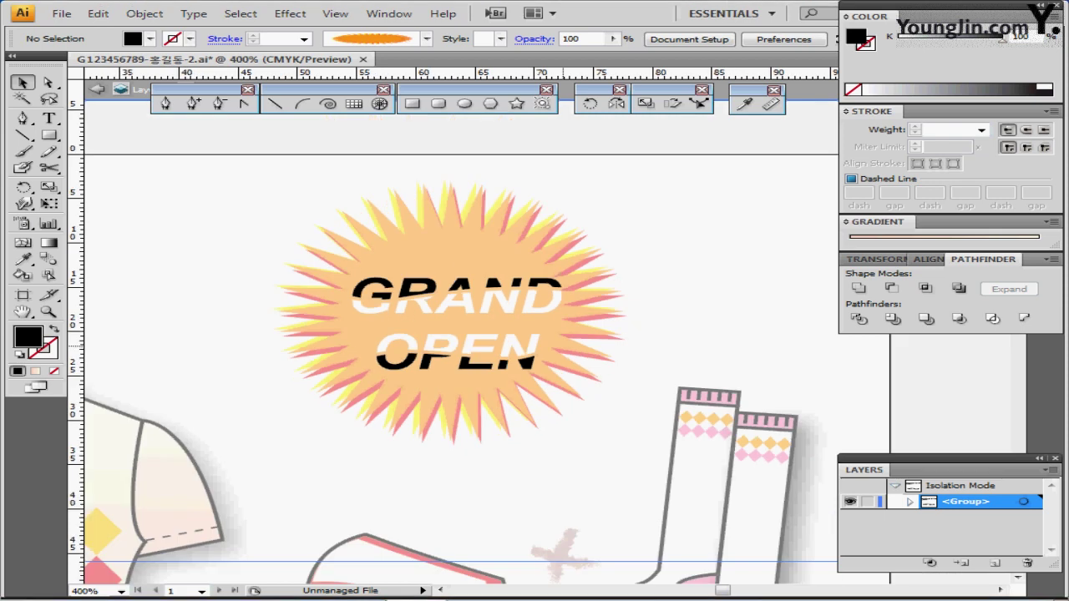
pyautogui.hotkey('ctrl', '-')
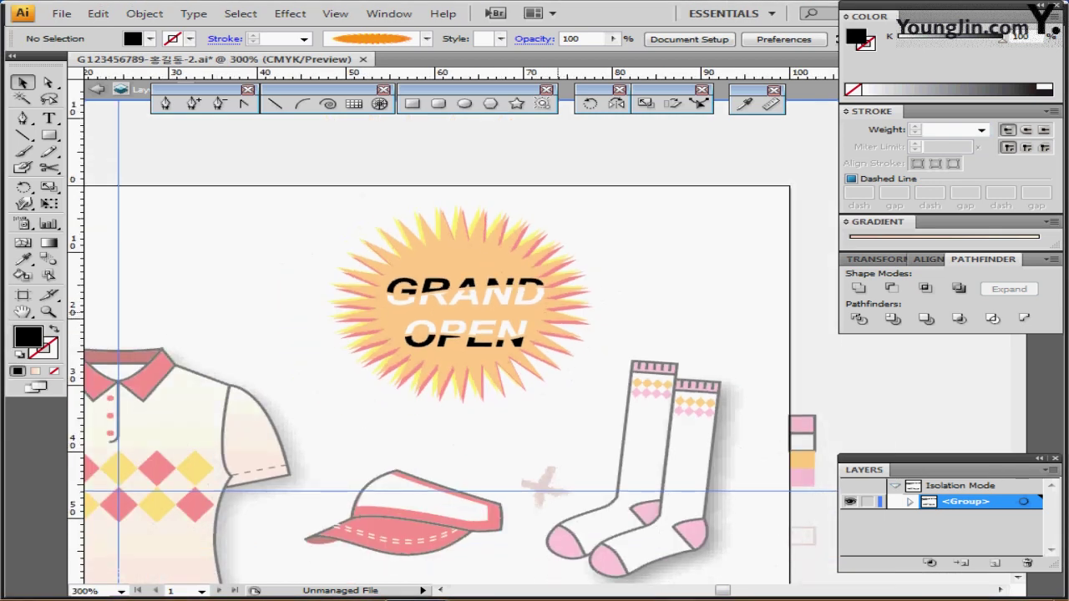
pyautogui.doubleClick(590, 236)
pyautogui.click(484, 301)
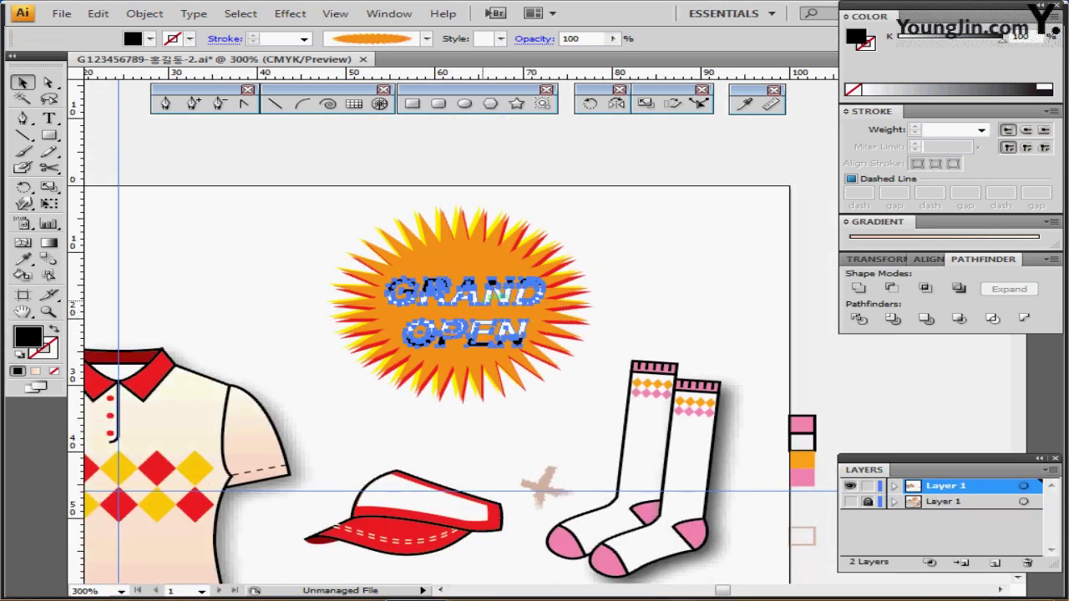
pyautogui.hotkey('ctrl', 'g')
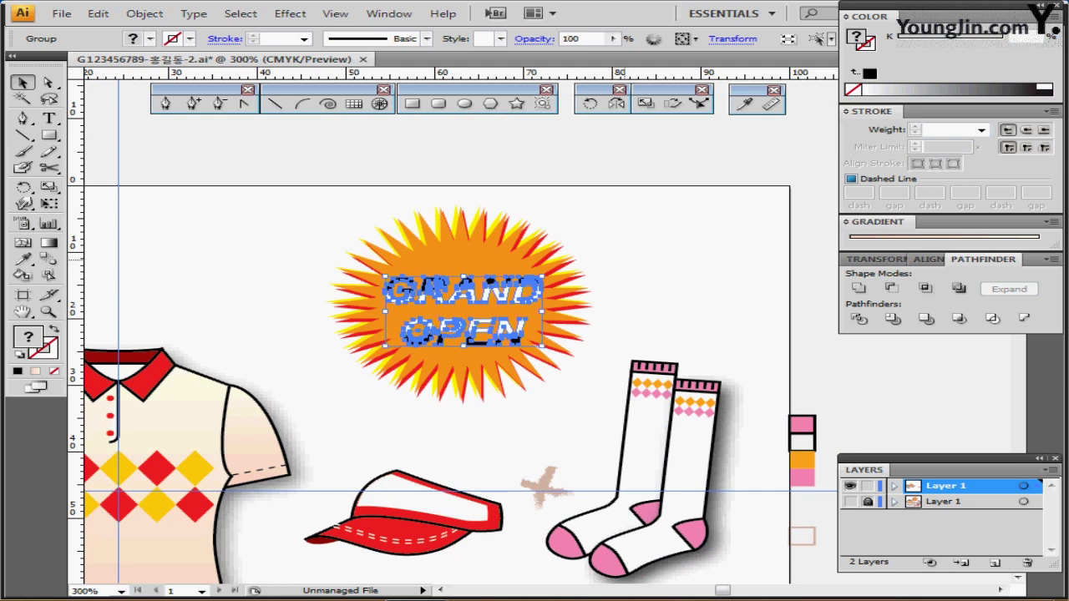
# Draw a shallow, downward-bowed open curve about 46 mm wide below the cap and socks, with no fill and a 1 pt black stroke
pyautogui.moveTo(659, 243); pyautogui.dragTo(676, 144)
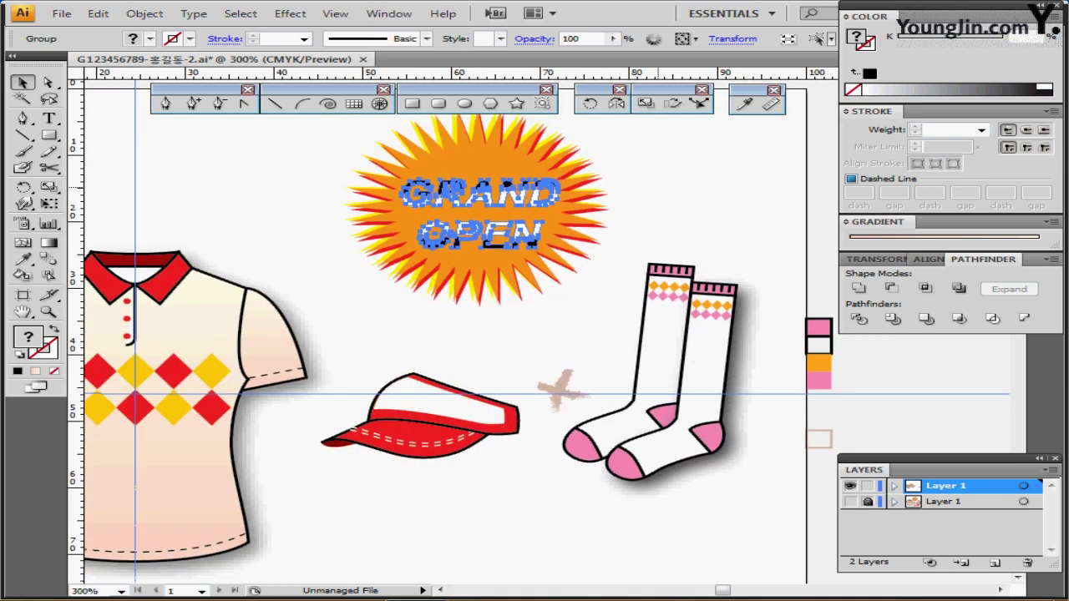
pyautogui.moveTo(658, 187); pyautogui.dragTo(677, 165)
pyautogui.click(676, 171)
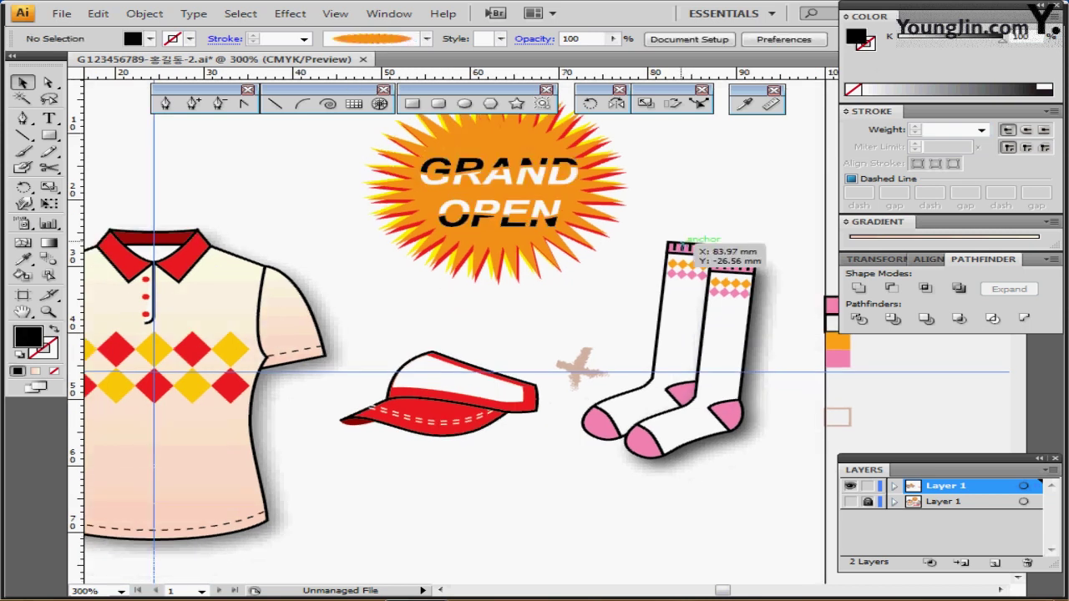
pyautogui.moveTo(689, 243); pyautogui.dragTo(681, 191)
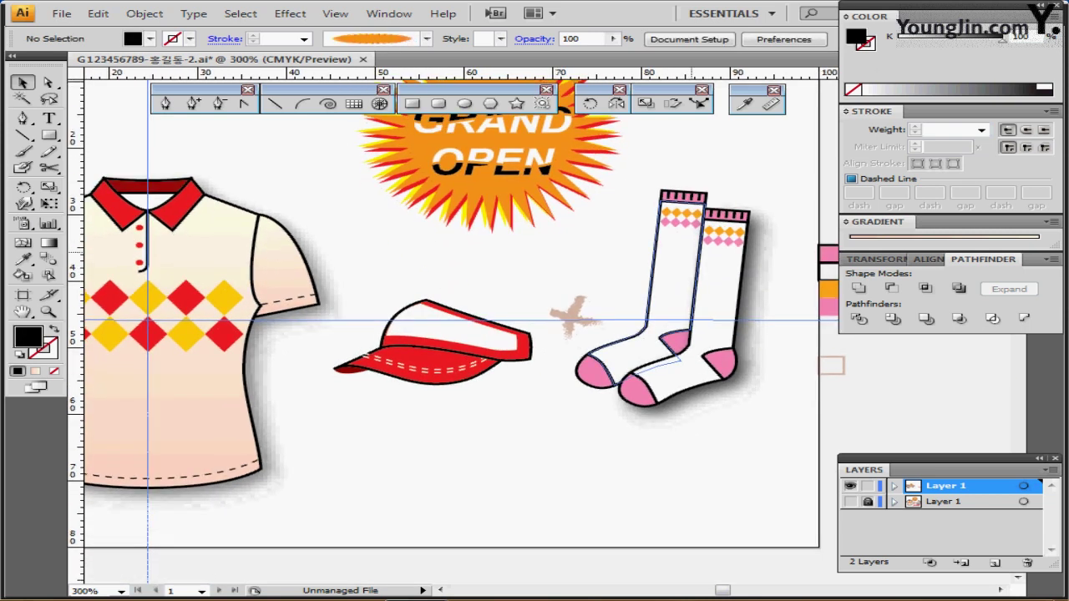
pyautogui.moveTo(692, 349); pyautogui.dragTo(685, 323)
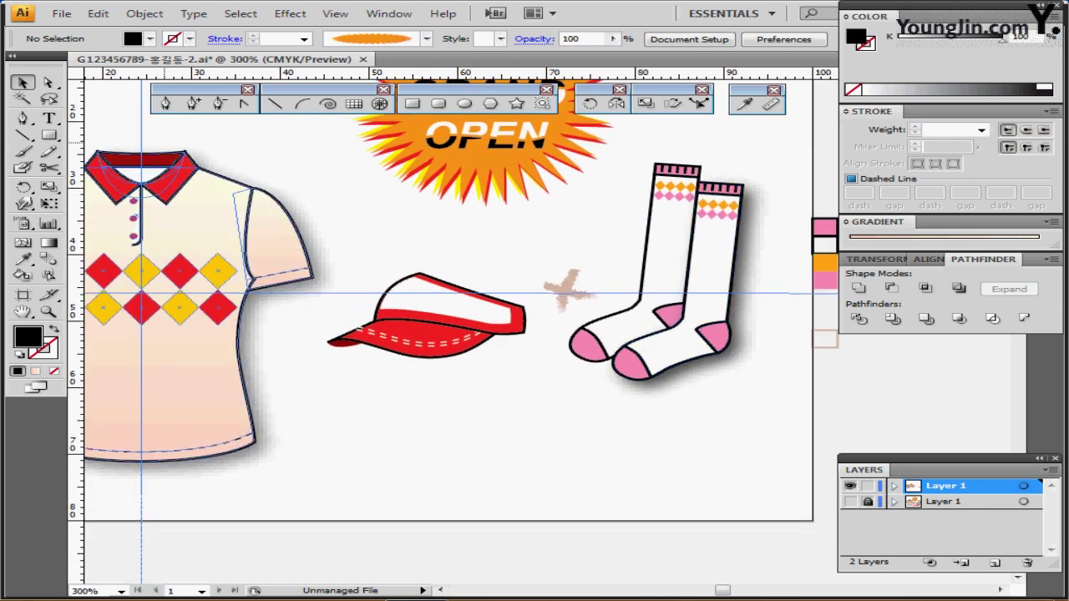
pyautogui.press('p')
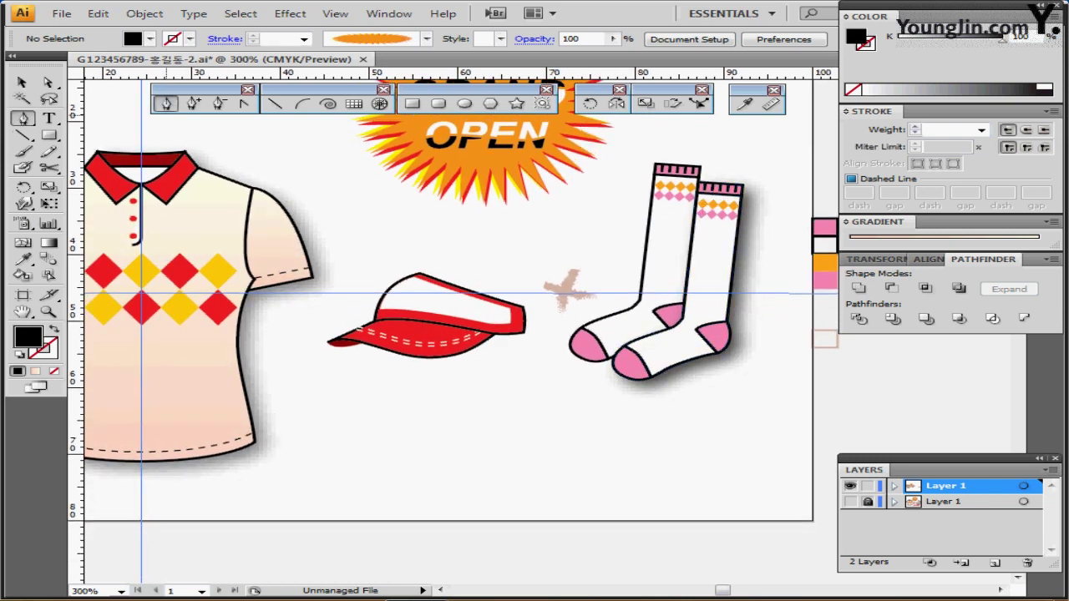
pyautogui.hotkey('shift', 'x')
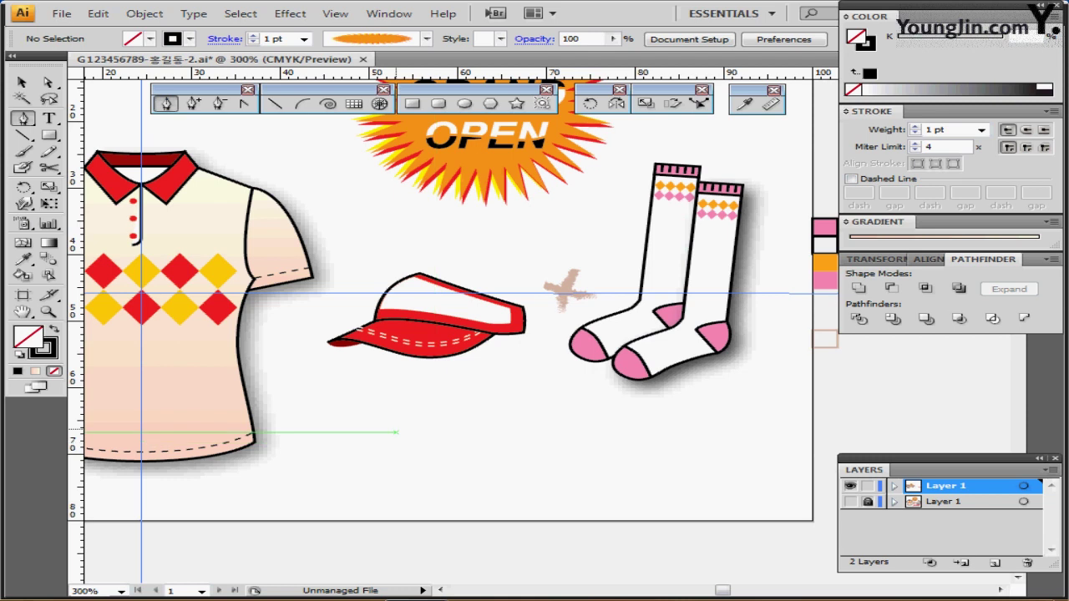
pyautogui.click(349, 422)
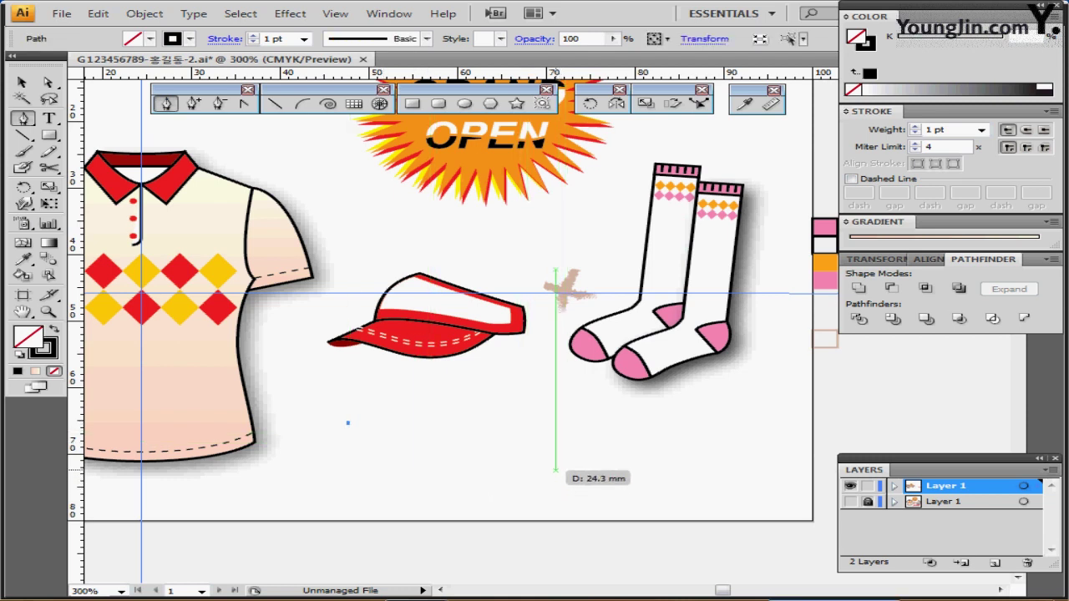
pyautogui.moveTo(556, 469); pyautogui.dragTo(707, 466)
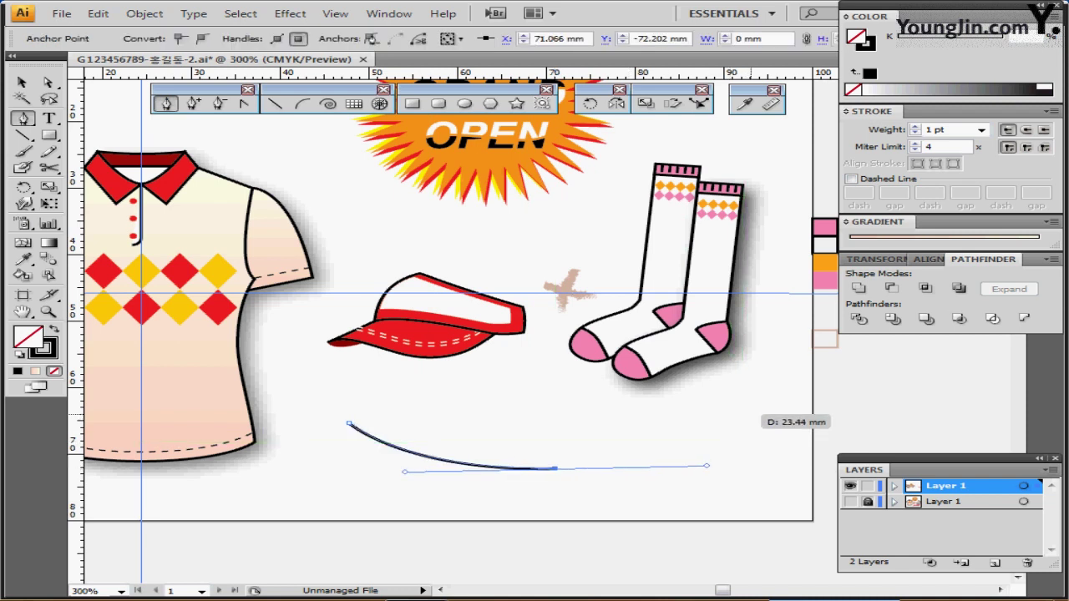
pyautogui.click(750, 414)
# Turn the curve below the cap and socks into a text path with the Type on a Path tool
pyautogui.click(49, 119)
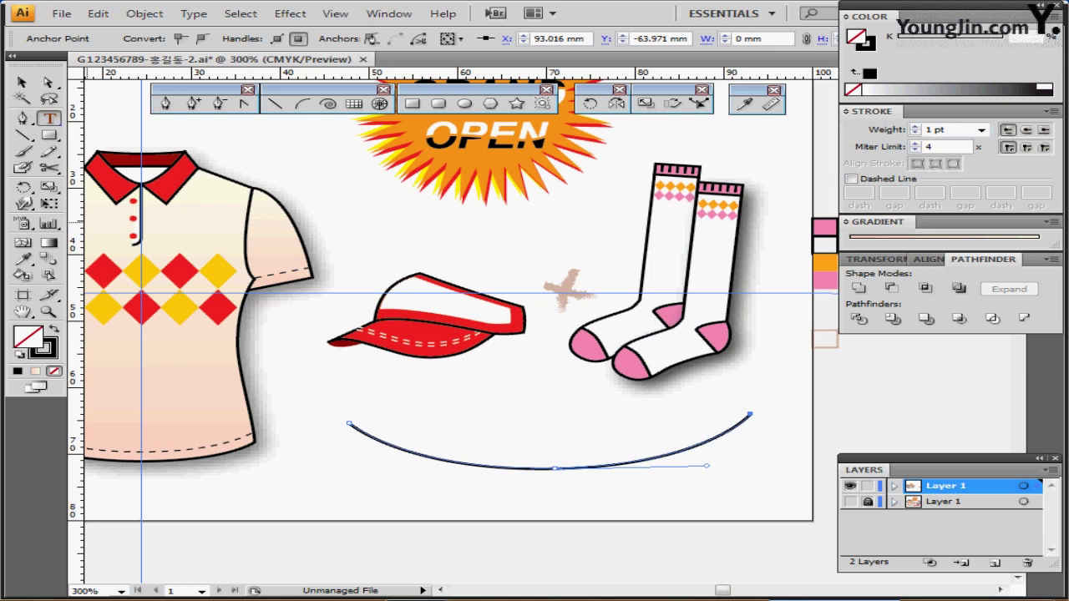
pyautogui.moveTo(48, 119); pyautogui.dragTo(92, 155)
pyautogui.click(358, 429)
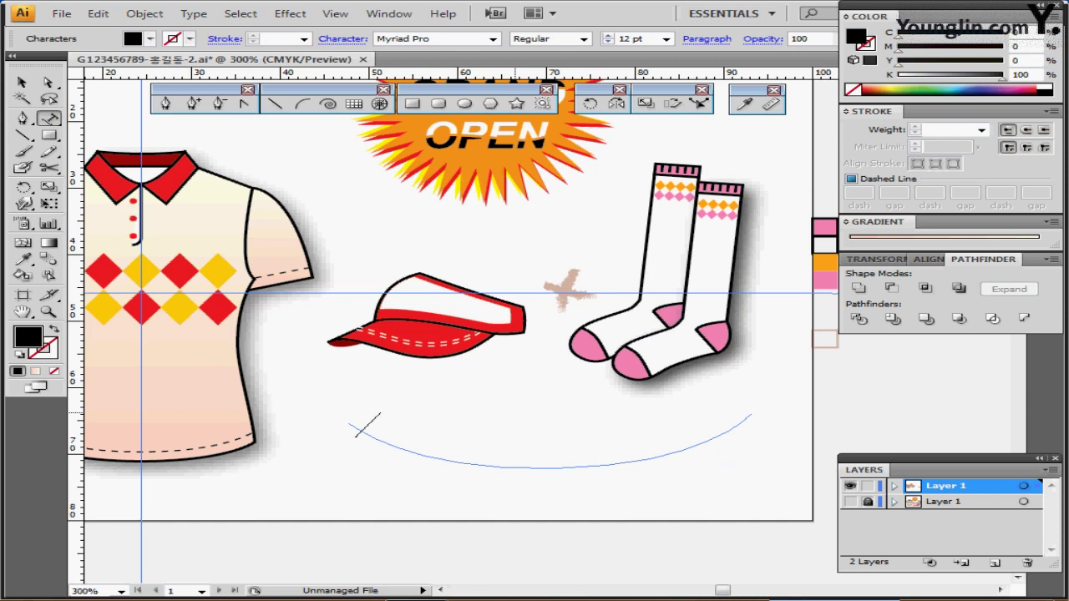
pyautogui.press('Escape')
pyautogui.hotkey('ctrl', 'shift', 'a')
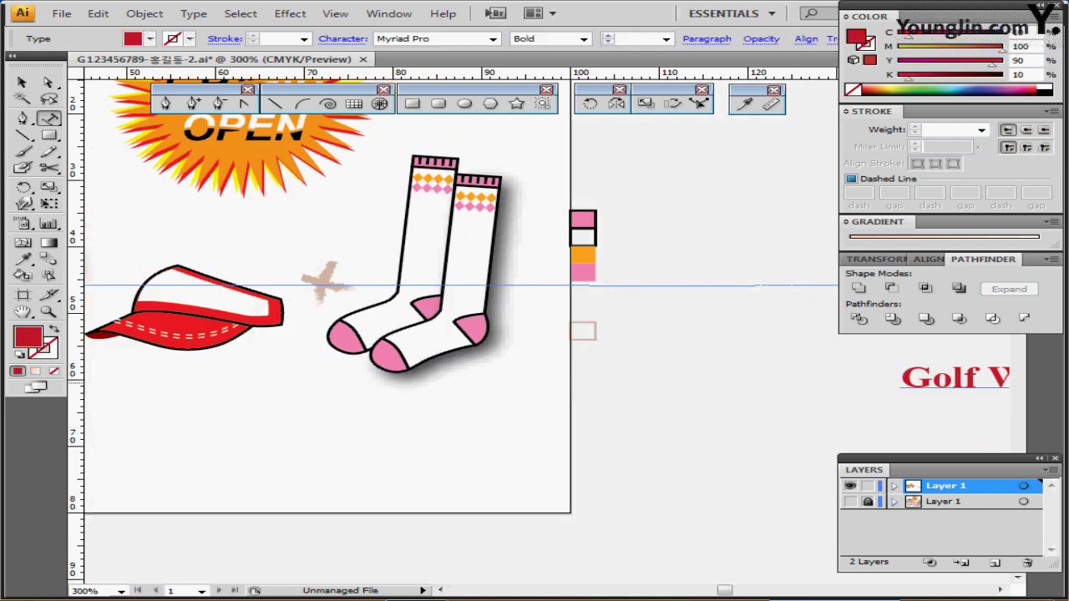
# Select the prepared red Golf Wear text beside the artboard and set "Golf Wear 20% off" along the curve in that bold style
pyautogui.moveTo(902, 378); pyautogui.dragTo(1009, 378)
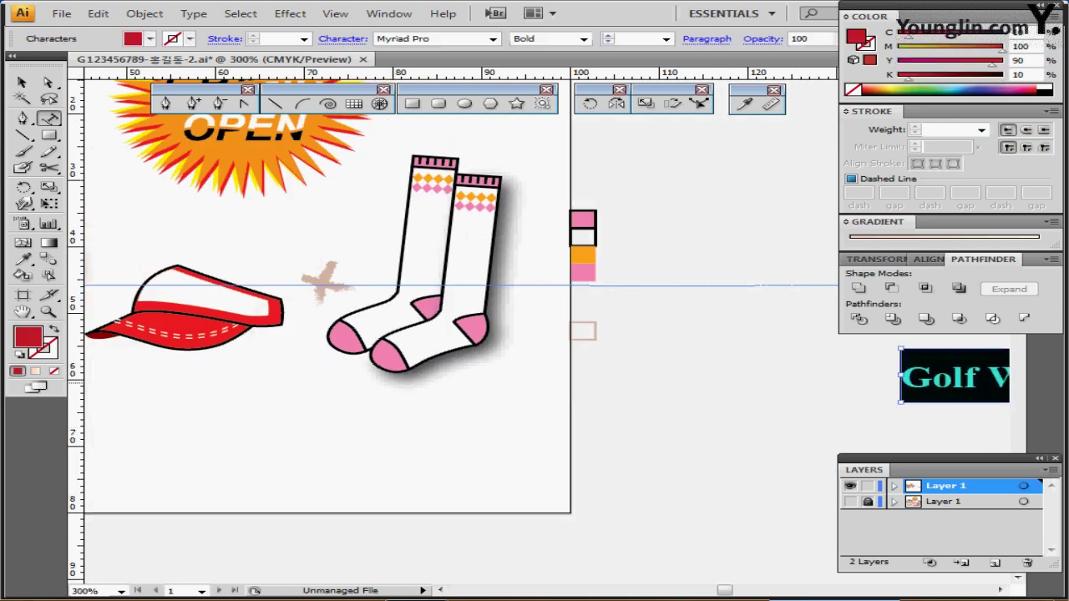
pyautogui.hotkey('ctrl', 'shift', 'a')
pyautogui.moveTo(170, 416); pyautogui.dragTo(388, 394)
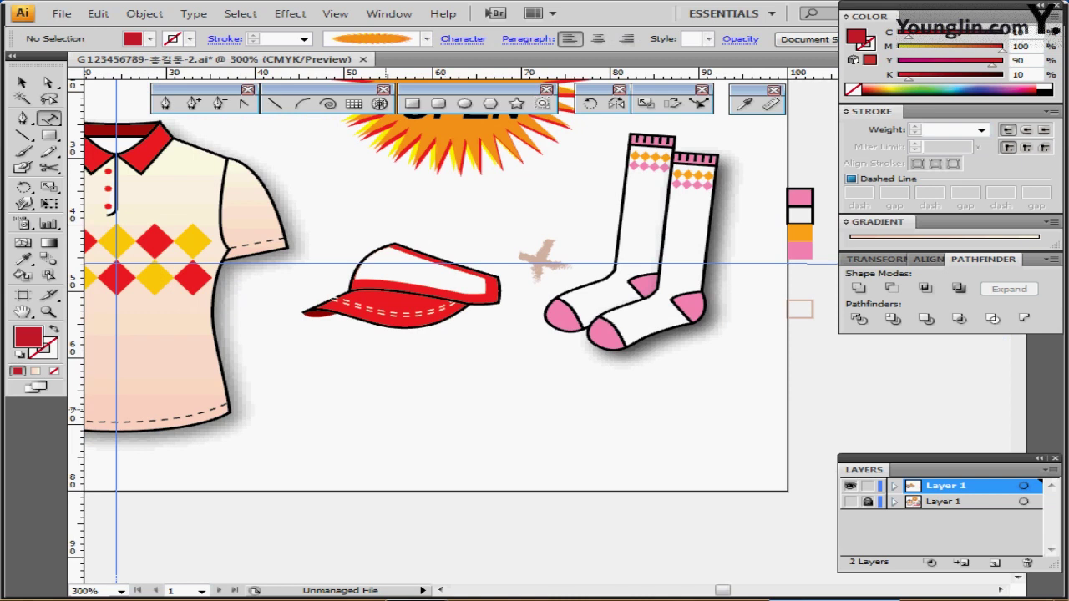
pyautogui.moveTo(327, 458); pyautogui.dragTo(408, 376)
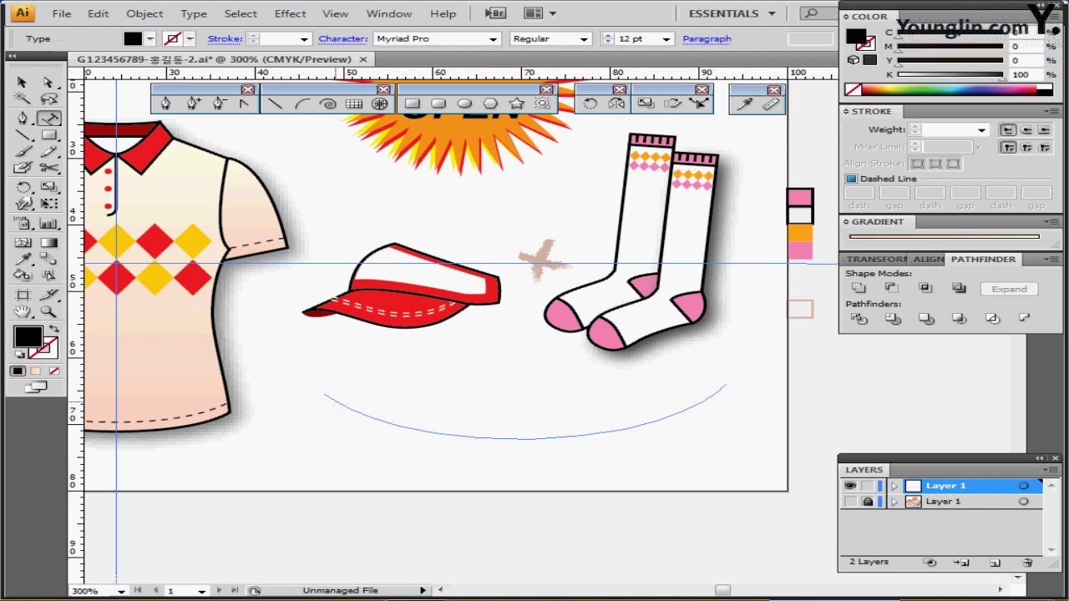
pyautogui.click(357, 409)
pyautogui.write('Golf Wear 20% off')
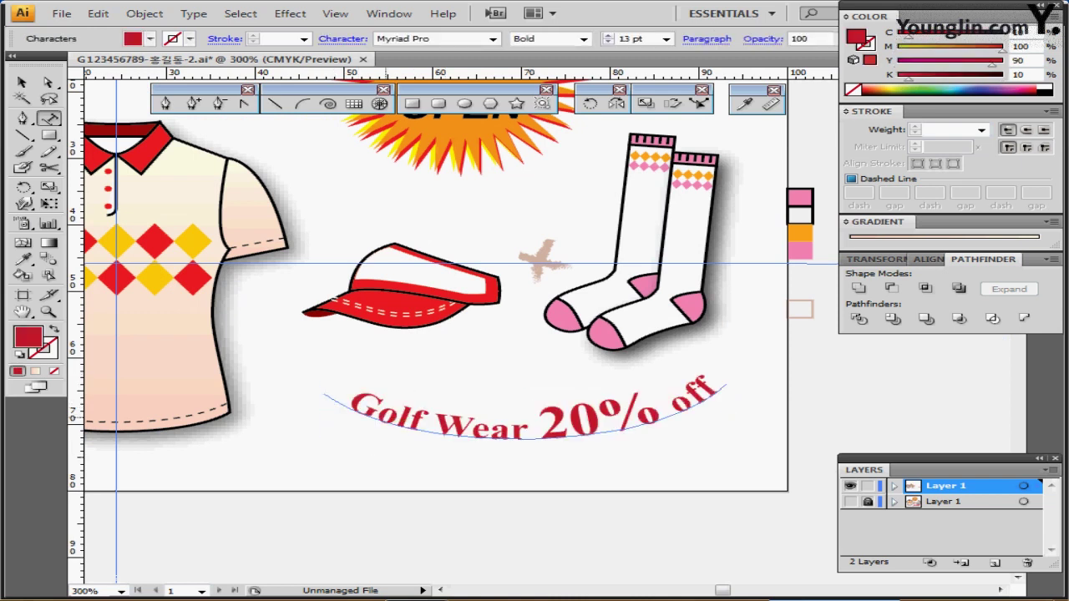
pyautogui.press('Escape')
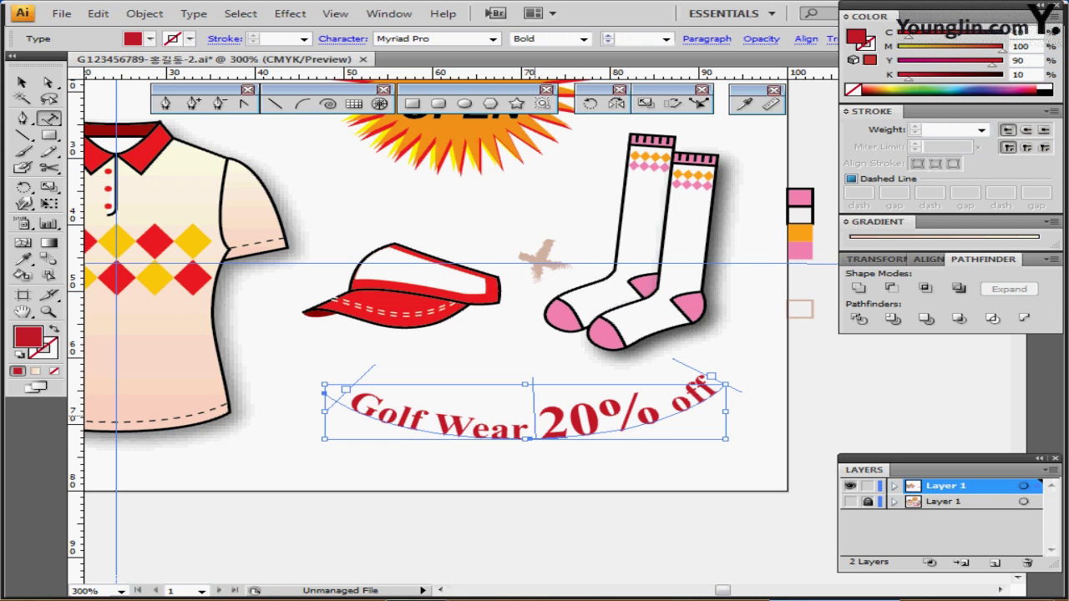
# Slide the curved text slightly toward the start of its path and check the character formatting of 20%
pyautogui.moveTo(535, 413); pyautogui.dragTo(531, 411)
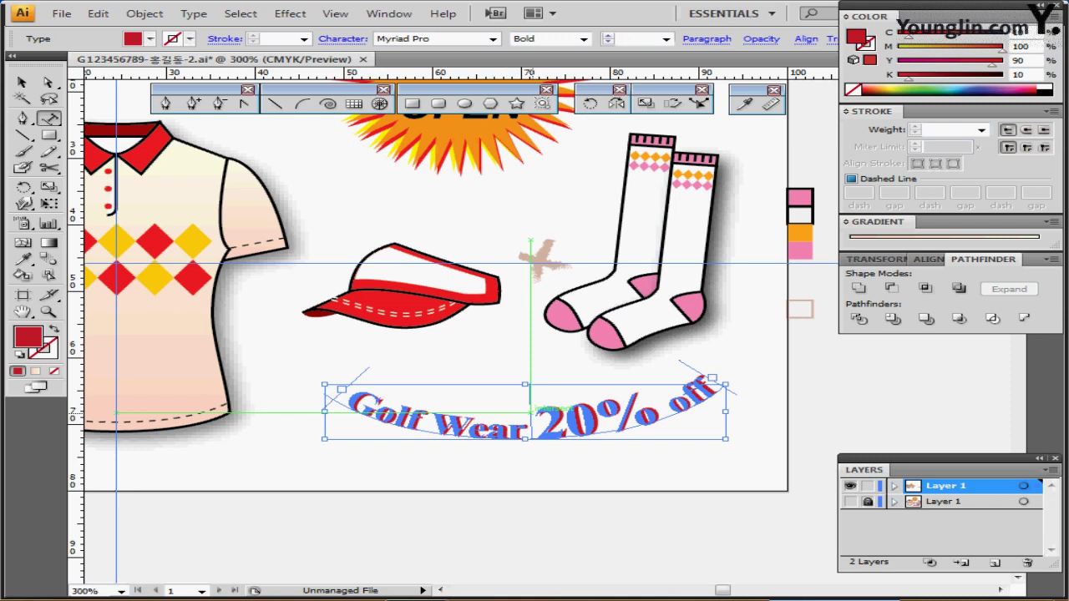
pyautogui.moveTo(532, 411); pyautogui.dragTo(532, 408)
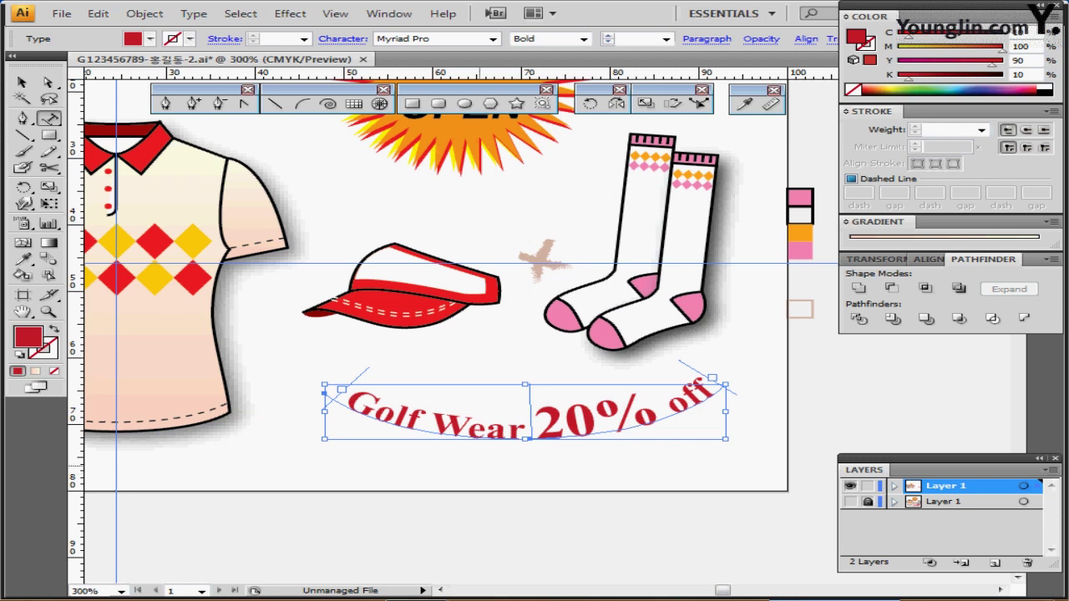
pyautogui.keyDown('ctrl'); pyautogui.click(583, 466); pyautogui.keyUp('ctrl')
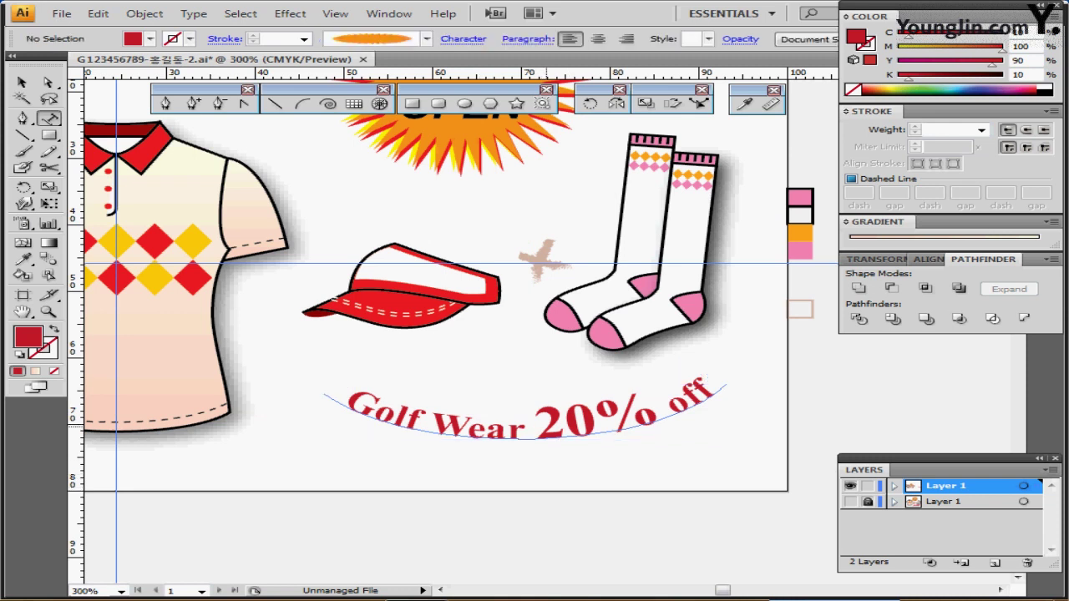
pyautogui.moveTo(534, 417); pyautogui.dragTo(643, 412)
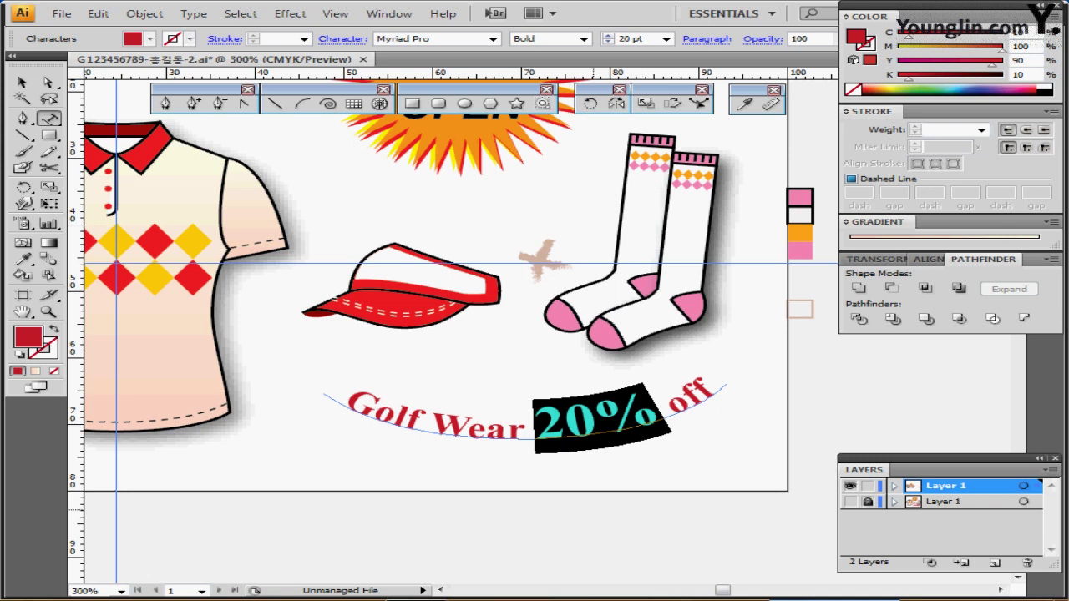
pyautogui.keyDown('ctrl'); pyautogui.click(594, 503); pyautogui.keyUp('ctrl')
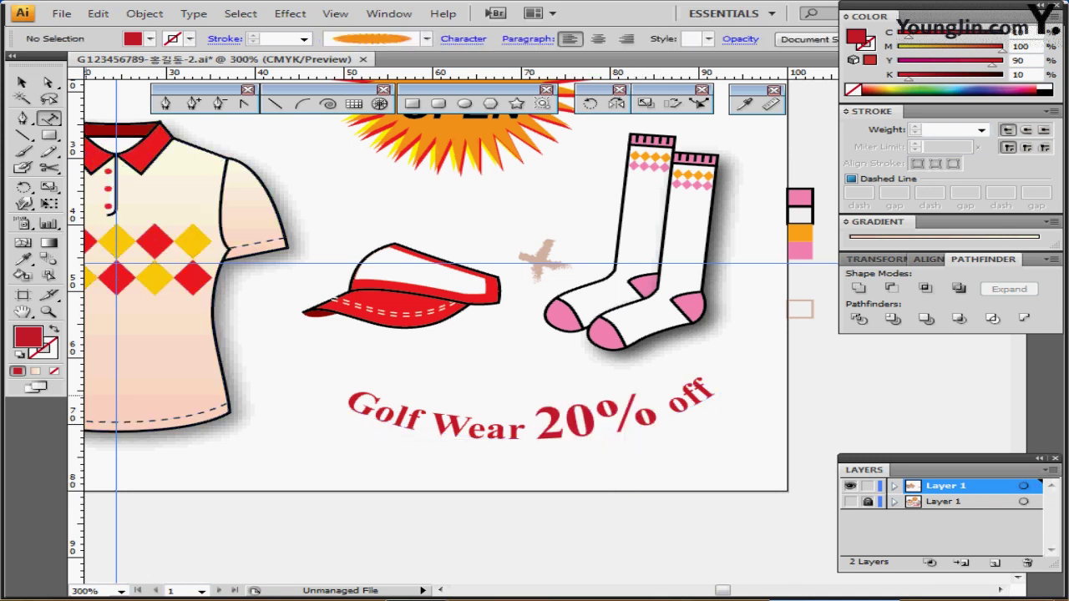
# Hide the guides and review the whole illustration on the artboard
pyautogui.doubleClick(23, 313)
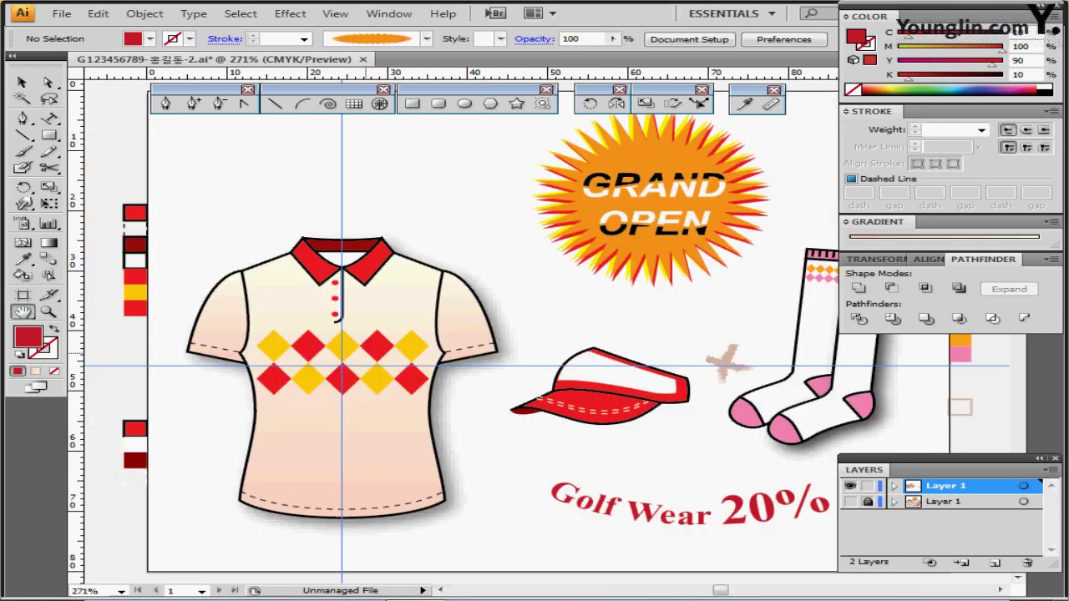
pyautogui.hotkey('ctrl', ';')
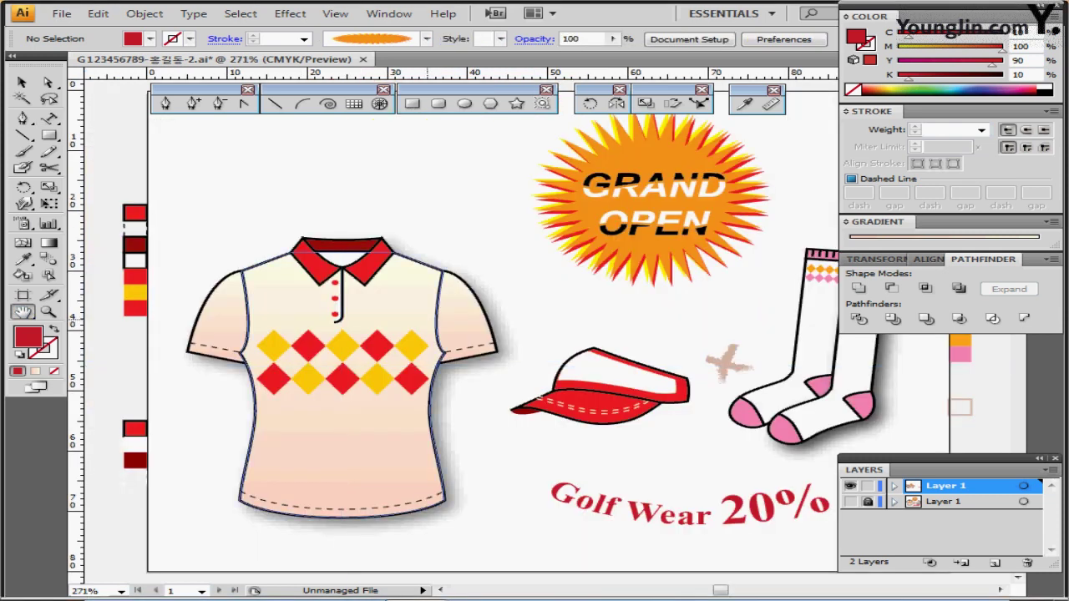
pyautogui.moveTo(446, 295); pyautogui.dragTo(338, 297)
pyautogui.moveTo(347, 526); pyautogui.dragTo(343, 533)
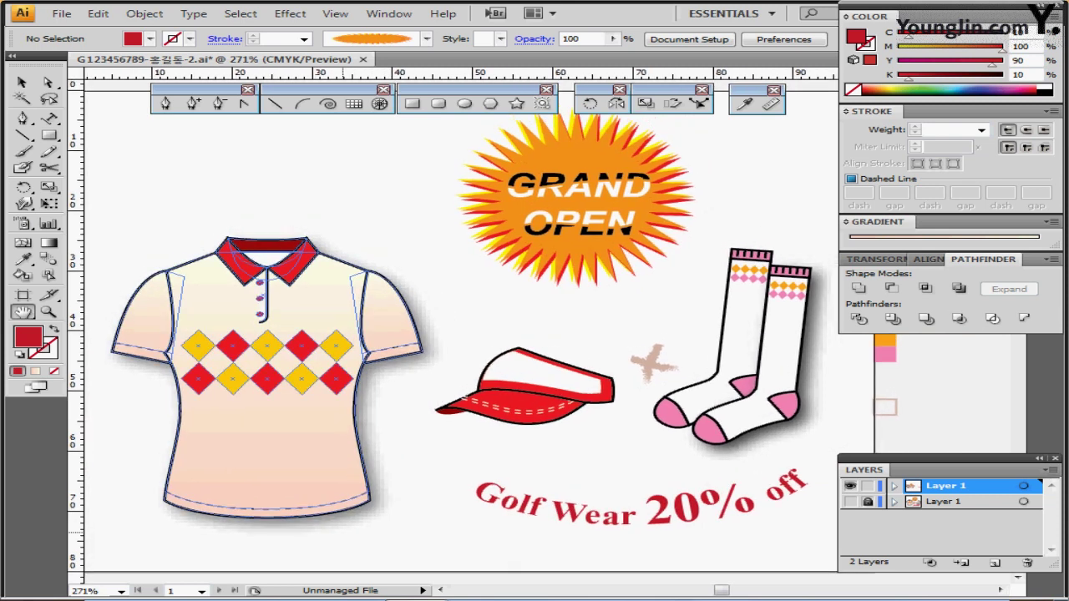